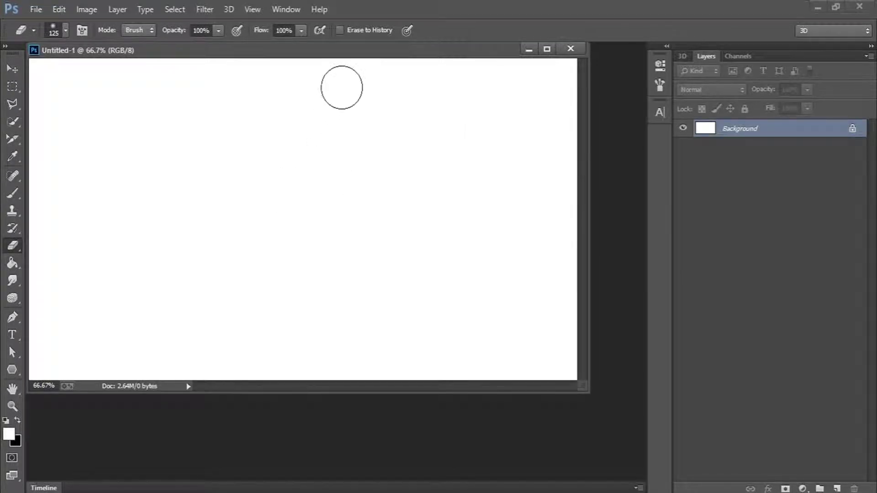
# - Dock the floating blank document in the workspace and fit its canvas to the screen
pyautogui.moveTo(344, 54); pyautogui.dragTo(378, 48)
pyautogui.click(12, 406)
pyautogui.click(352, 29)
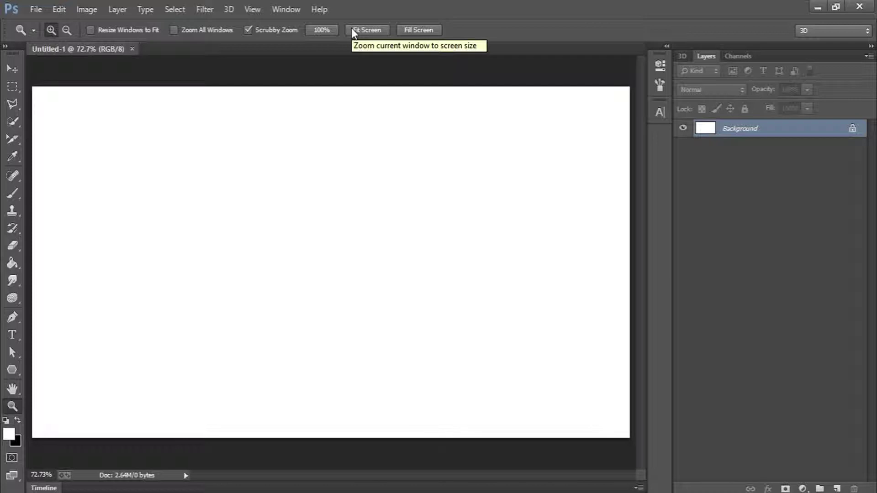
# - Open the water image from the New folder directory
pyautogui.click(32, 10)
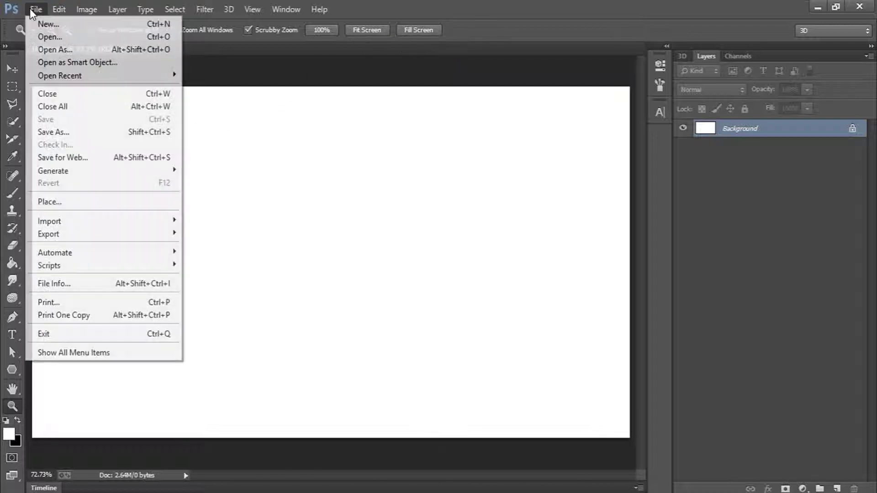
pyautogui.click(43, 37)
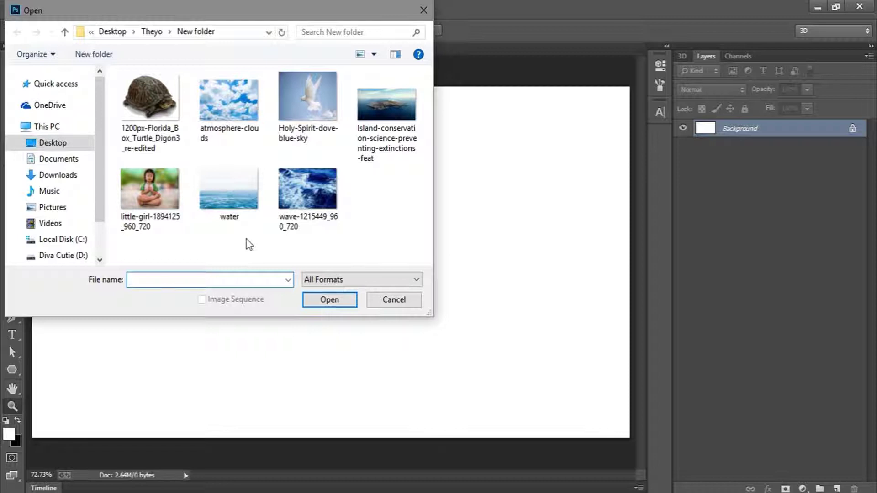
pyautogui.click(224, 188)
pyautogui.click(329, 300)
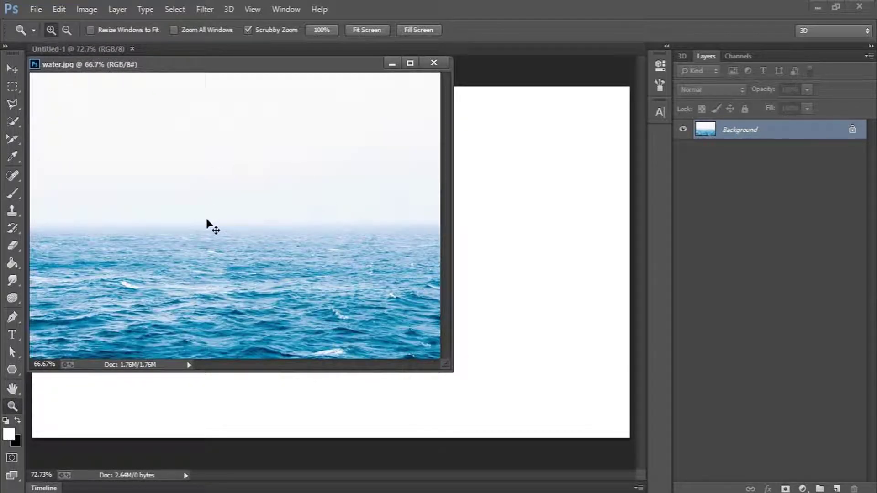
# - Cut the entire water image, close its file without saving, and paste it into the Untitled-1 document
pyautogui.hotkey('ctrl', 'a')
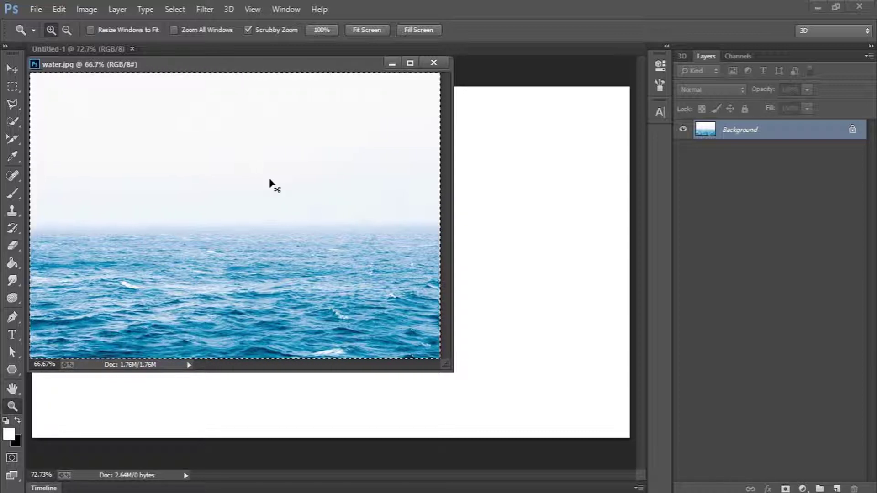
pyautogui.hotkey('ctrl', 'x')
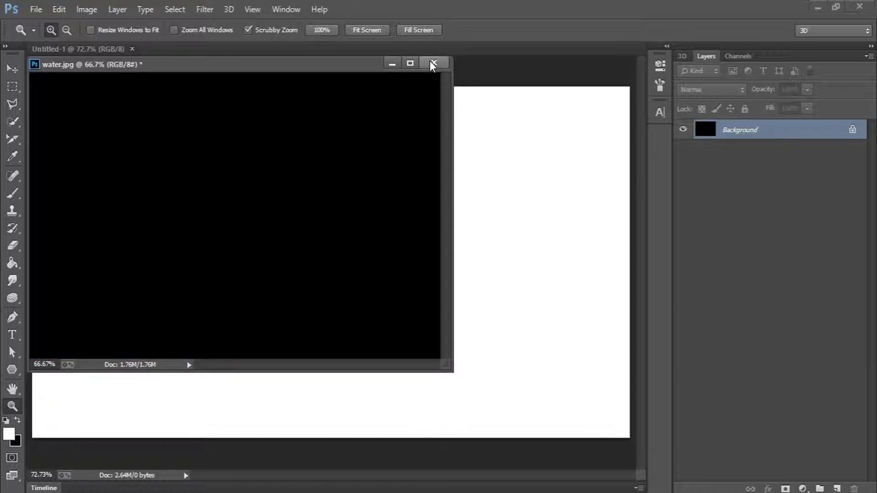
pyautogui.click(432, 64)
pyautogui.click(424, 204)
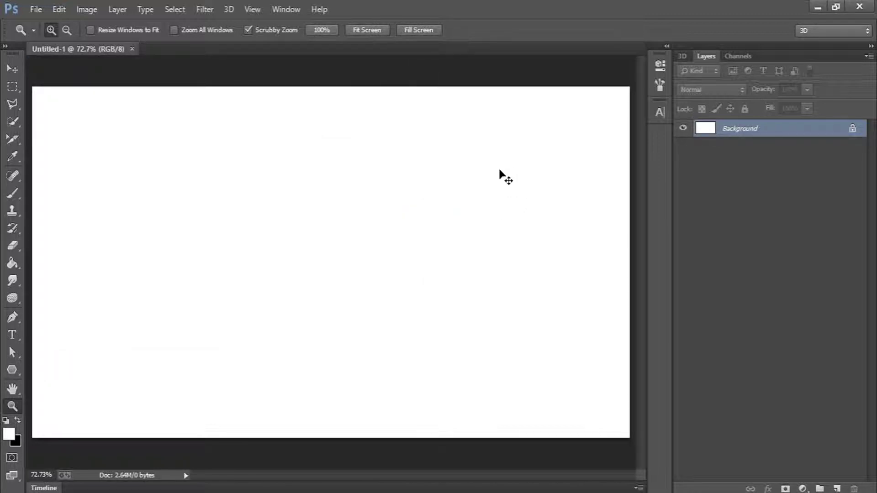
pyautogui.hotkey('ctrl', 'v')
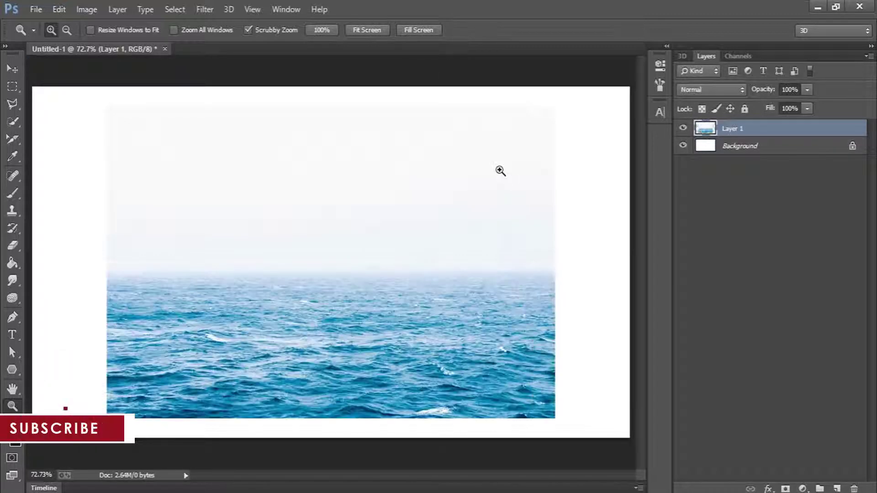
# - Align the sea layer with the canvas's upper-left corner and stretch it to 133.33% width and 112.50% height to fill the canvas
pyautogui.click(14, 68)
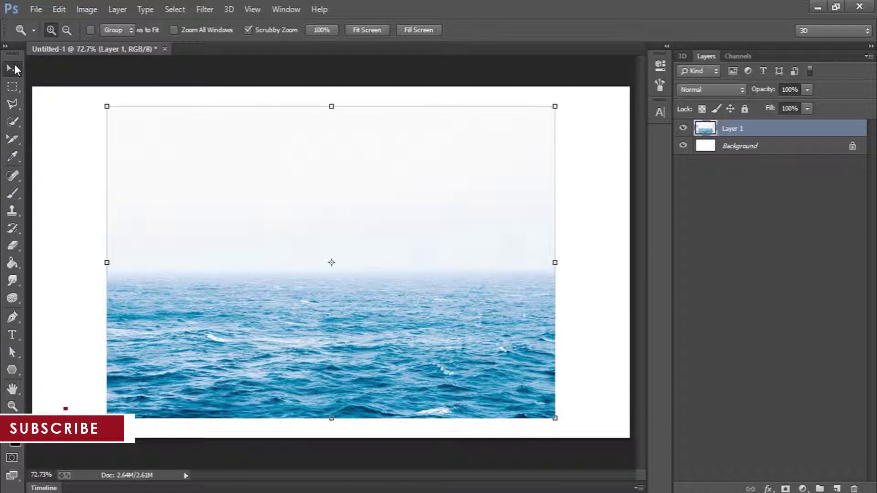
pyautogui.moveTo(300, 205); pyautogui.dragTo(227, 184)
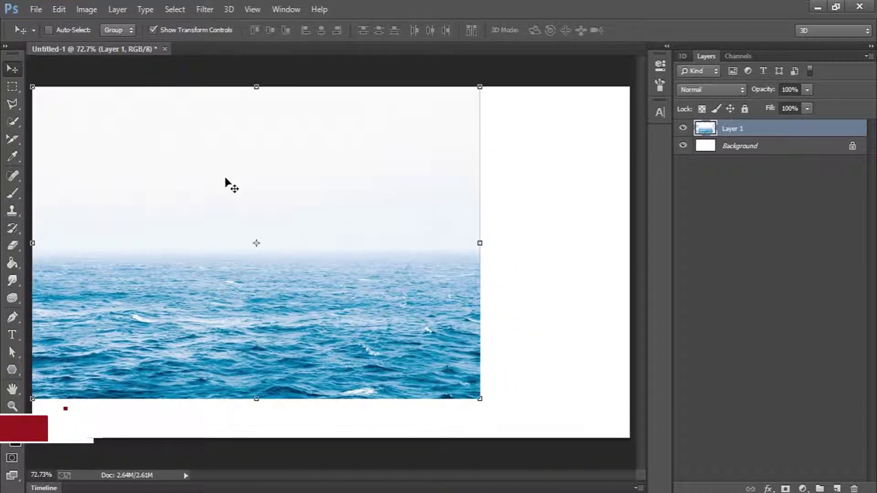
pyautogui.moveTo(488, 402); pyautogui.dragTo(627, 453)
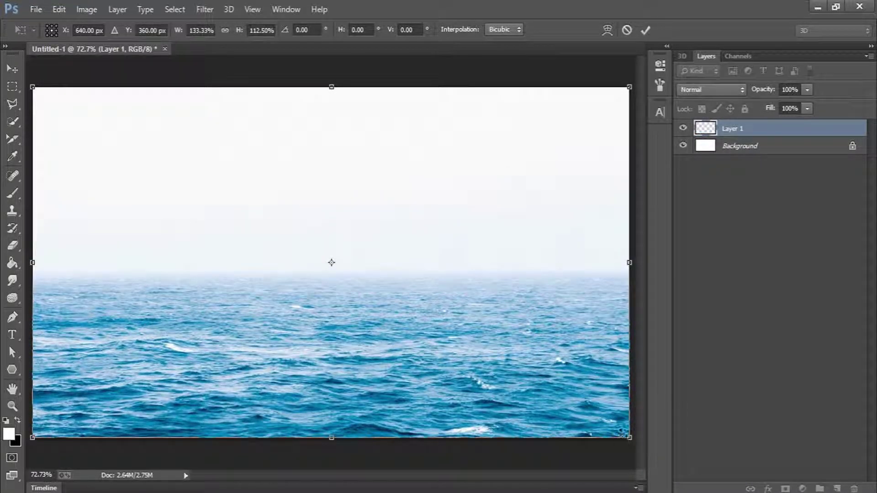
pyautogui.click(648, 31)
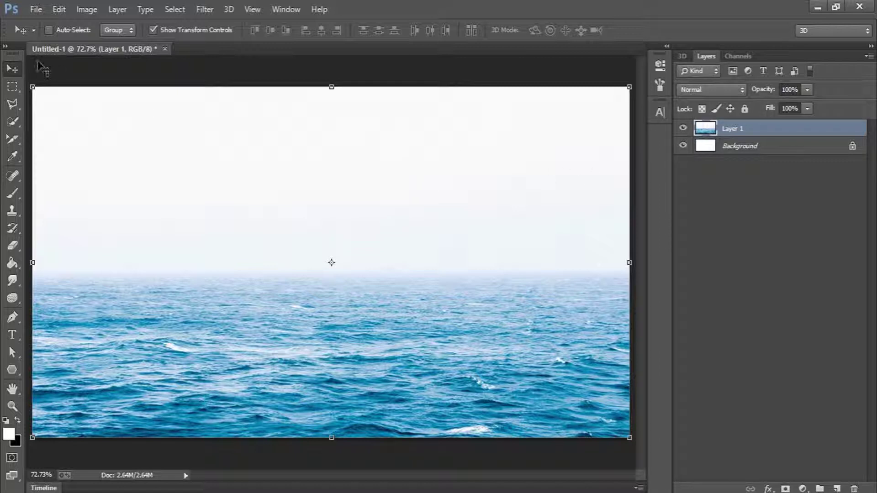
# - Open the atmosphere-clouds image
pyautogui.click(36, 9)
pyautogui.click(38, 36)
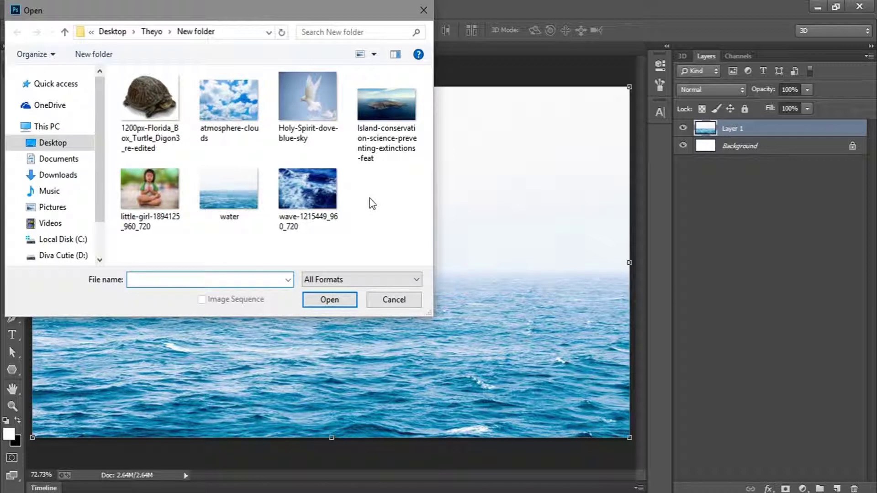
pyautogui.click(241, 112)
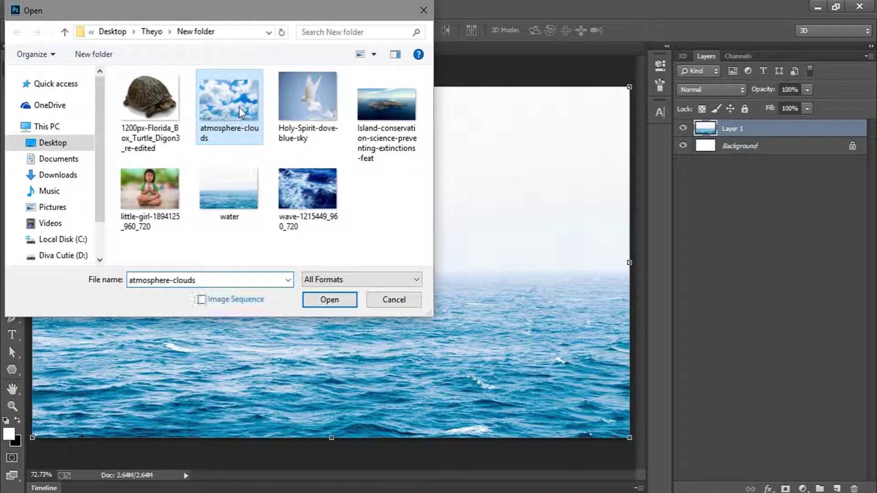
pyautogui.click(331, 296)
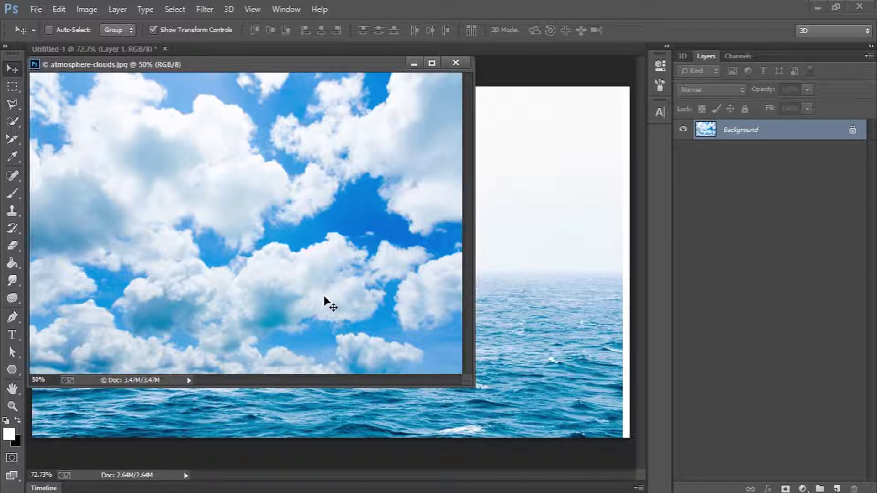
# - Cut the whole clouds image, close its file without saving, and paste it into Untitled-1 above the sea layer
pyautogui.hotkey('ctrl', 'a')
pyautogui.hotkey('ctrl', 'x')
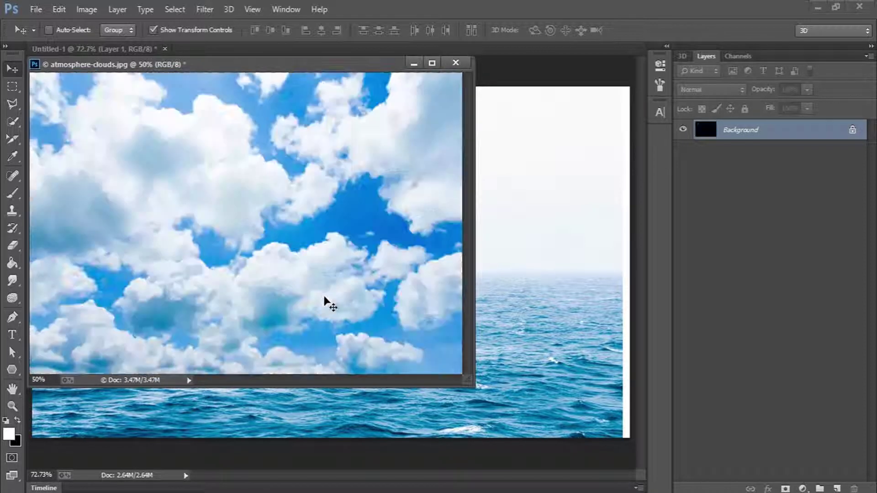
pyautogui.hotkey('ctrl', 'w')
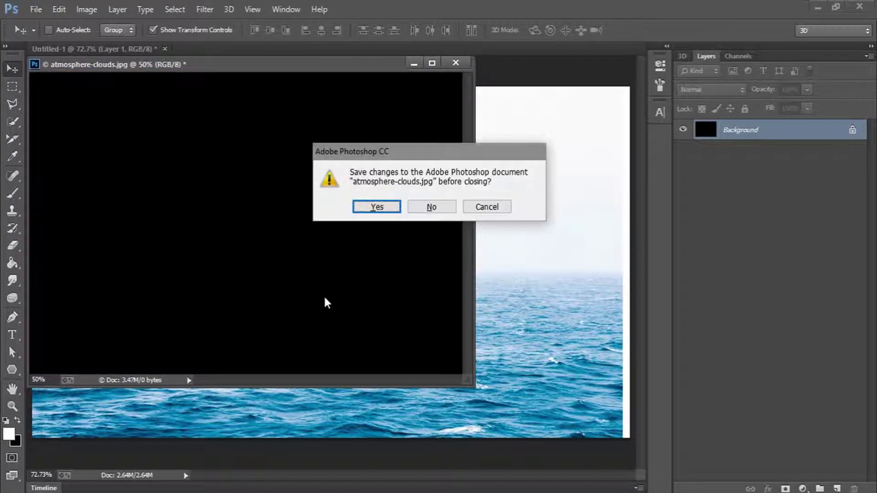
pyautogui.click(426, 213)
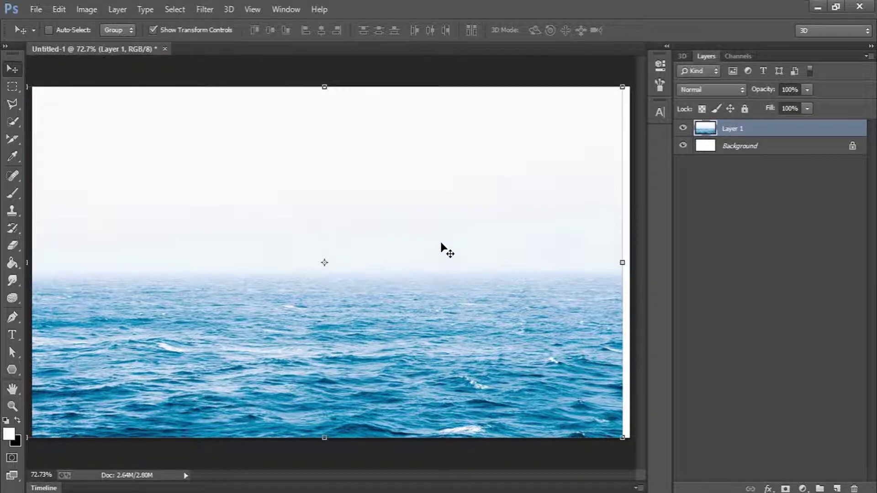
pyautogui.hotkey('ctrl', 'v')
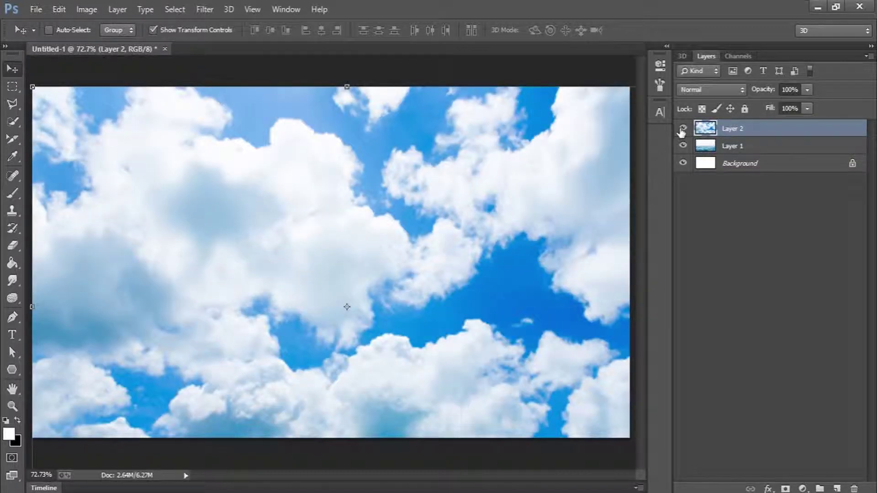
# - Hide the clouds layer and convert the locked Background into a regular layer with the default settings
pyautogui.click(682, 129)
pyautogui.click(754, 148)
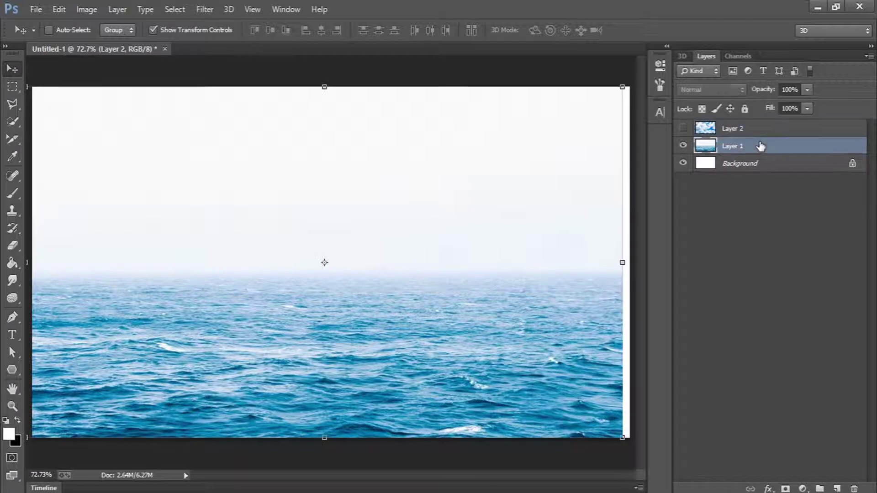
pyautogui.doubleClick(852, 166)
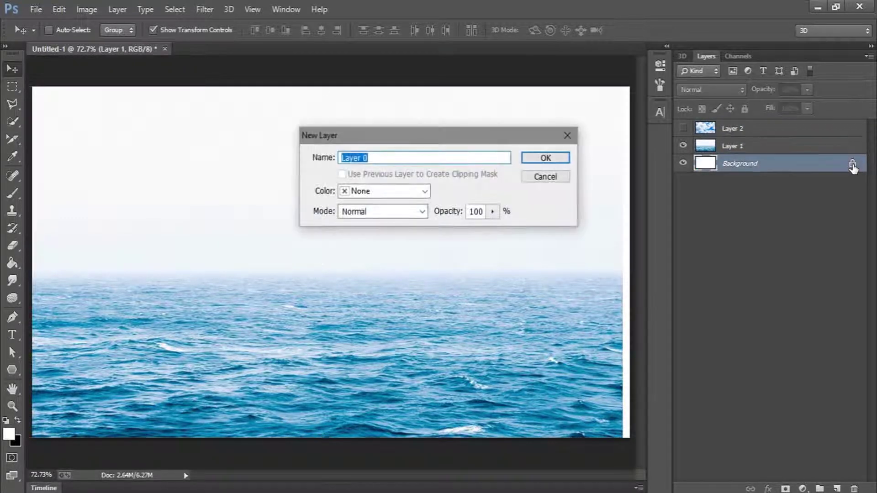
pyautogui.click(537, 160)
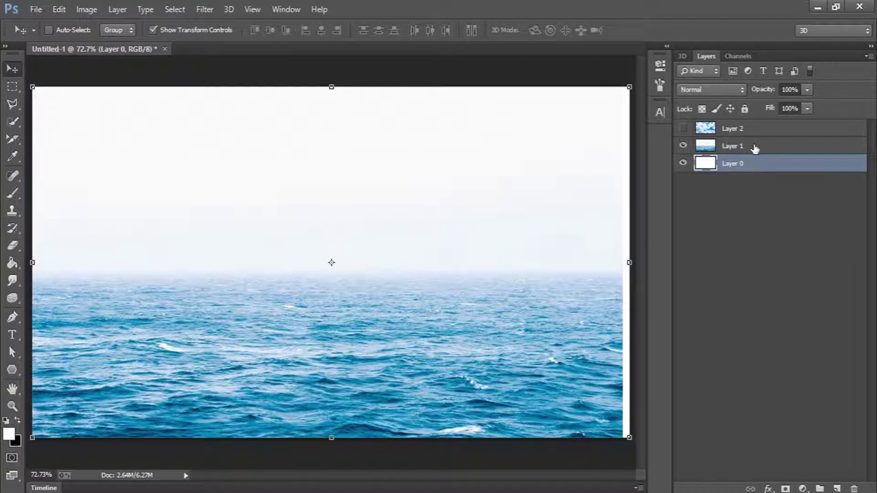
# - Group the sea layer with the white layer beneath it and name the group BACKGROUND
pyautogui.keyDown('shift'); pyautogui.click(754, 148); pyautogui.keyUp('shift')
pyautogui.hotkey('ctrl', 'g')
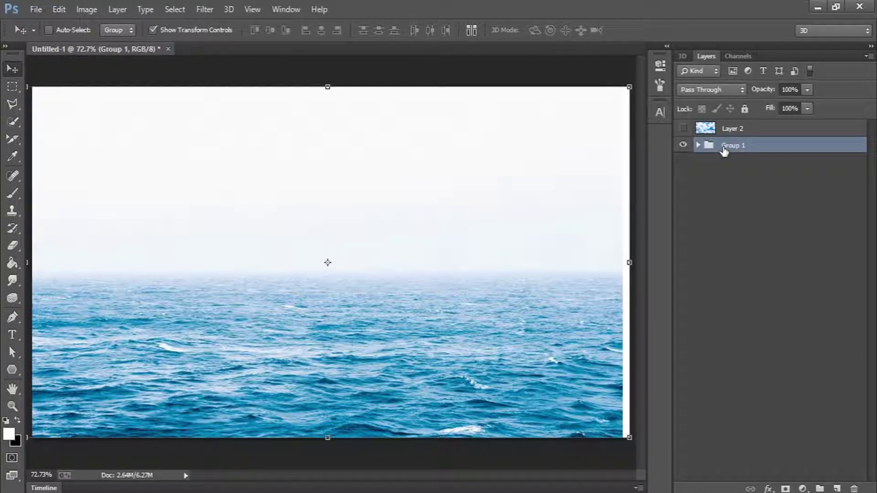
pyautogui.doubleClick(731, 146)
pyautogui.write('BACKGROUND')
pyautogui.press('Return')
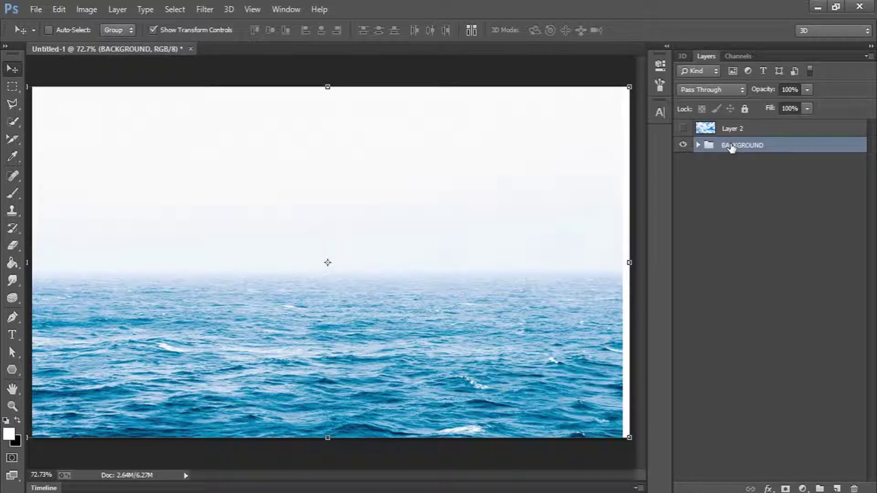
# - Move the sea layer inside the BACKGROUND group slightly right so it covers the canvas's white edge strip
pyautogui.click(698, 144)
pyautogui.click(749, 163)
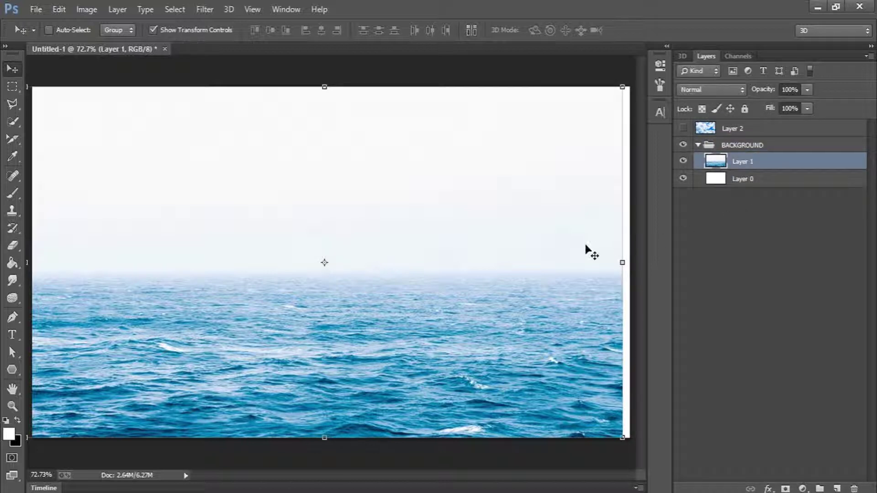
pyautogui.moveTo(574, 261); pyautogui.dragTo(578, 261)
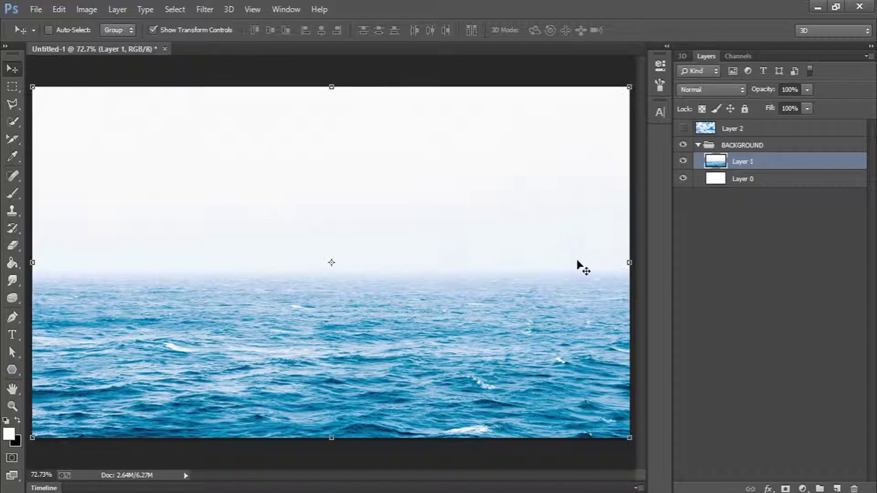
# - Rename the clouds layer as CLOUD and make it visible again
pyautogui.click(732, 129)
pyautogui.doubleClick(733, 128)
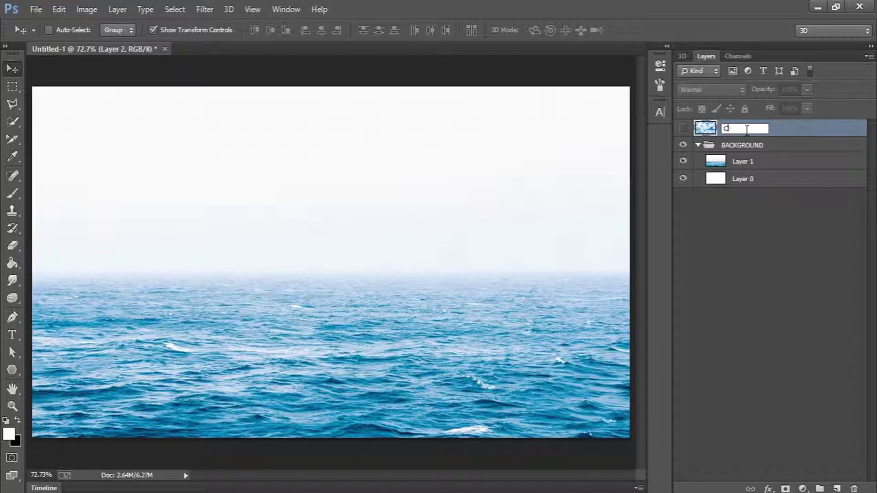
pyautogui.press('Return')
pyautogui.click(683, 128)
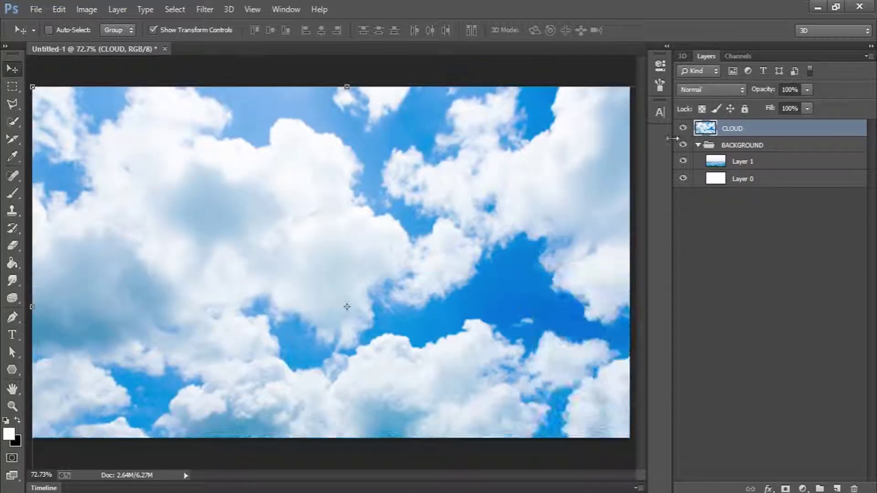
# - Scale the CLOUD layer to about 56.45% width and 50.22% height and place it in the canvas's upper-left corner
pyautogui.moveTo(34, 87); pyautogui.dragTo(242, 211)
pyautogui.moveTo(421, 319); pyautogui.dragTo(182, 164)
pyautogui.moveTo(417, 375); pyautogui.dragTo(386, 306)
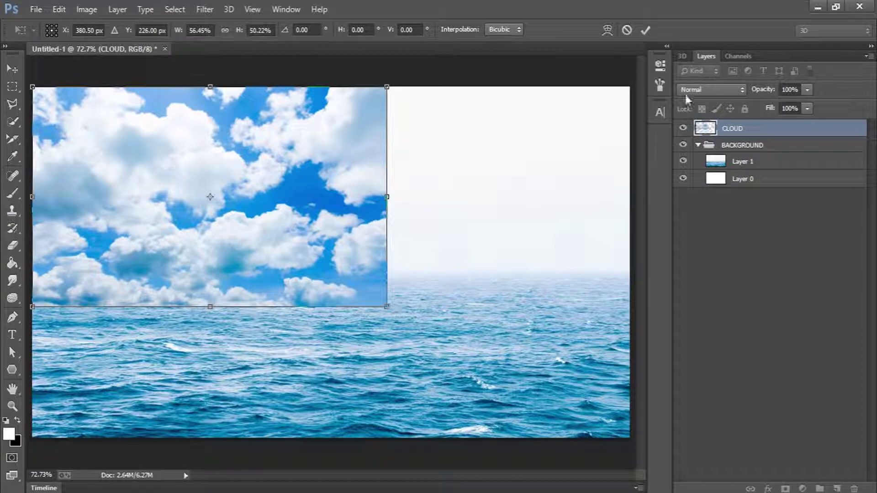
pyautogui.click(646, 31)
# - Duplicate the CLOUD layer and flip the copy horizontally
pyautogui.moveTo(773, 129); pyautogui.dragTo(837, 487)
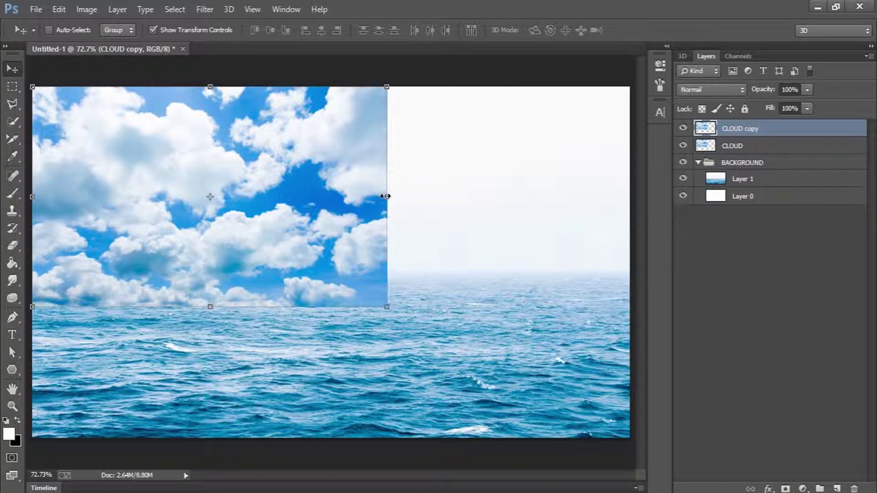
pyautogui.click(385, 196)
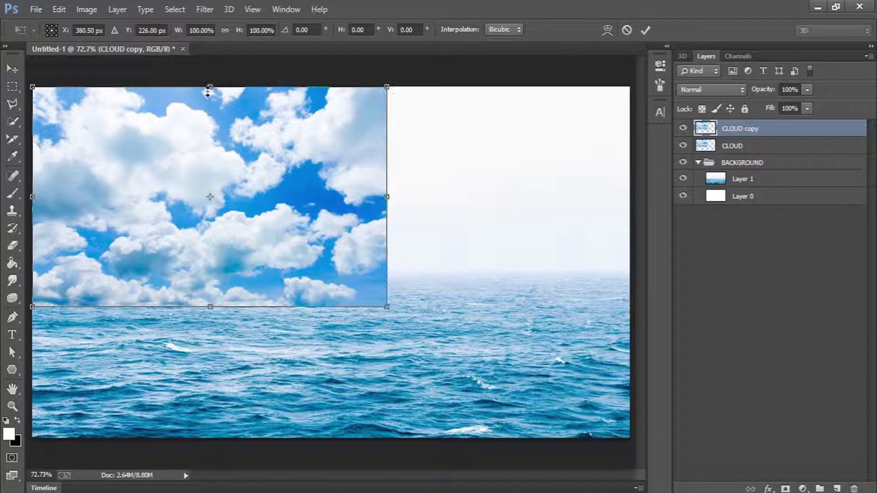
pyautogui.rightClick(329, 171)
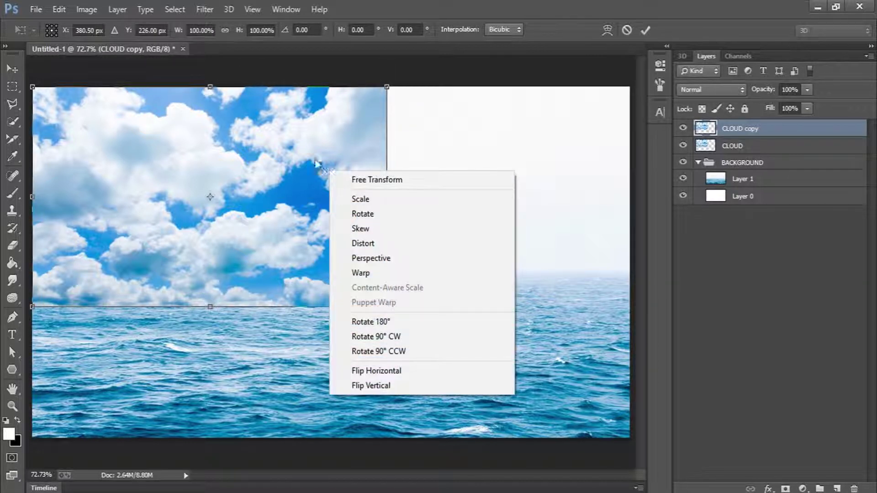
pyautogui.rightClick(315, 158)
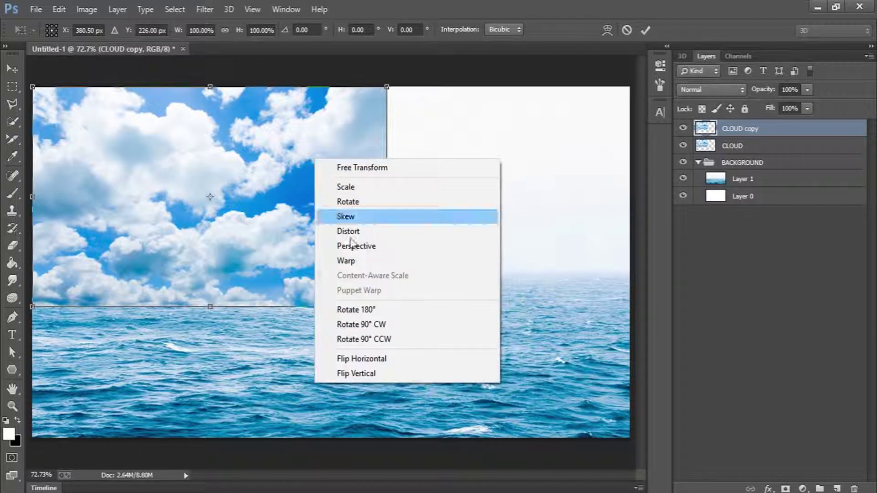
pyautogui.click(388, 358)
# - Move the flipped cloud copy to the canvas's right side and enlarge it to overlap the original clouds and cover the remaining sky
pyautogui.moveTo(311, 200); pyautogui.dragTo(616, 179)
pyautogui.moveTo(561, 139); pyautogui.dragTo(566, 128)
pyautogui.moveTo(344, 275); pyautogui.dragTo(297, 324)
pyautogui.click(645, 30)
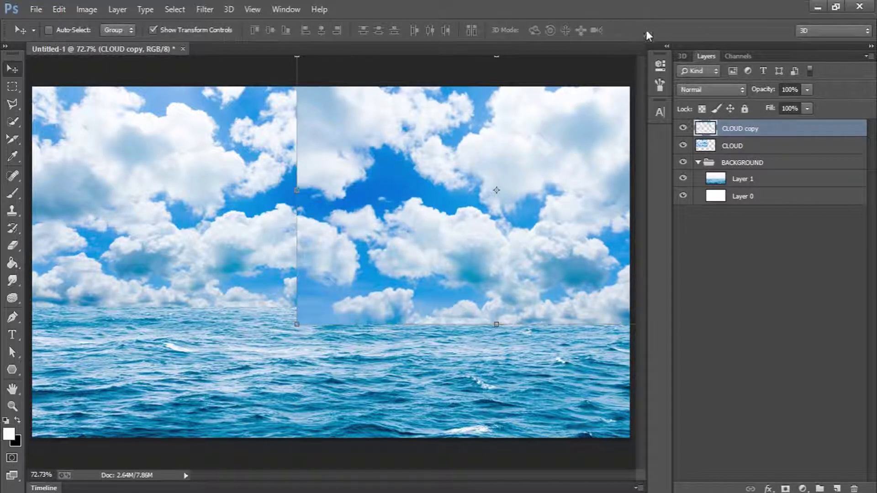
# - Move the CLOUD and CLOUD copy layers together into the BACKGROUND group, between Layer 1 and Layer 0
pyautogui.keyDown('shift'); pyautogui.click(760, 145); pyautogui.keyUp('shift')
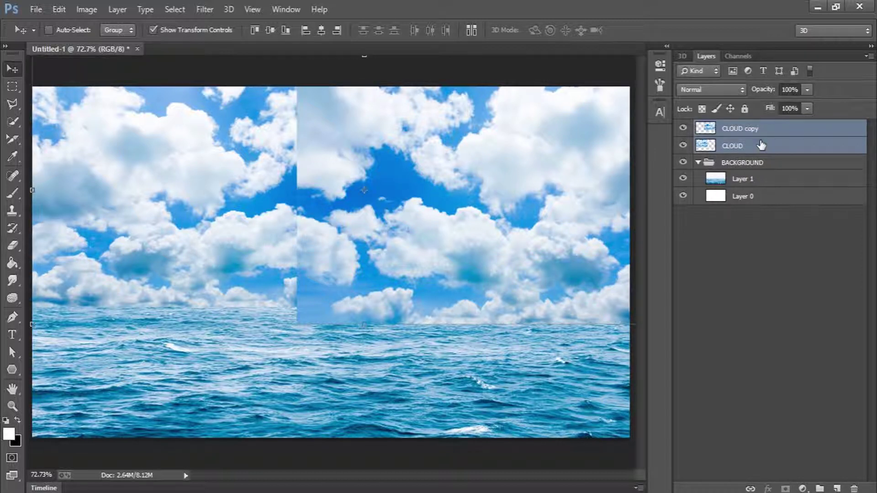
pyautogui.moveTo(760, 146); pyautogui.dragTo(780, 192)
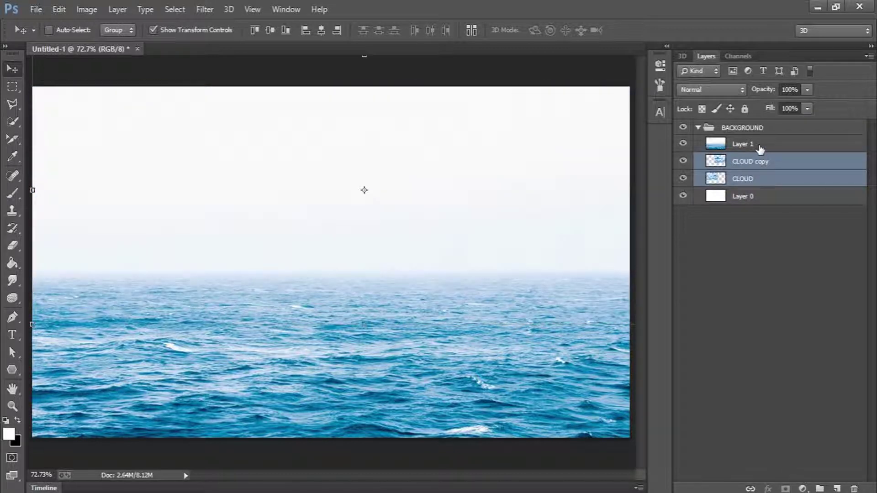
# - Add a layer mask to Layer 1 and delete the extra vector mask, keeping only the pixel mask
pyautogui.click(758, 145)
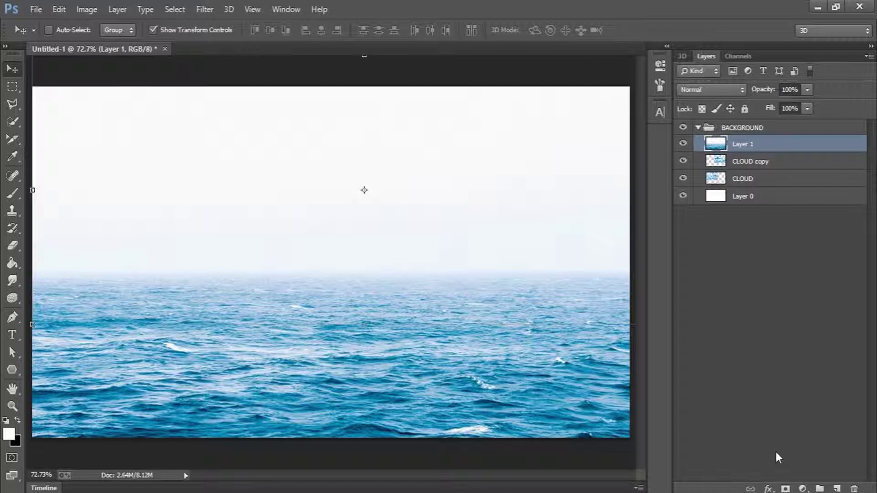
pyautogui.doubleClick(785, 487)
pyautogui.press('x')
pyautogui.press('Delete')
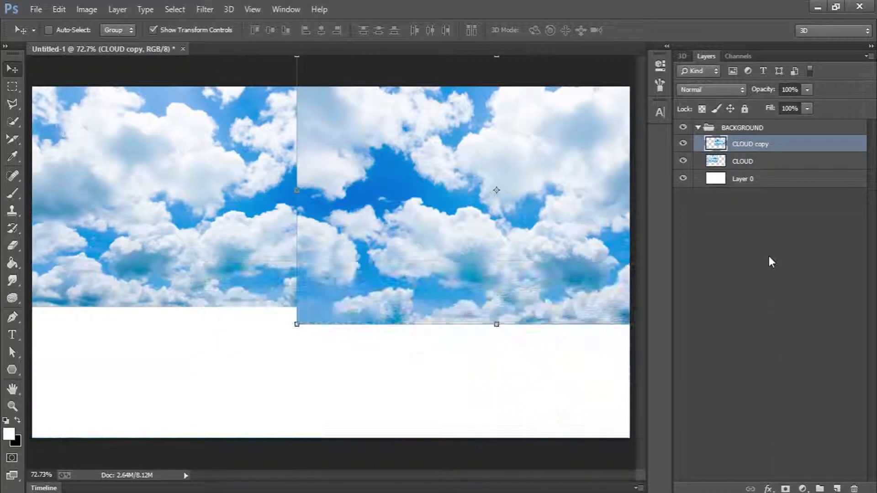
pyautogui.hotkey('ctrl', 'z')
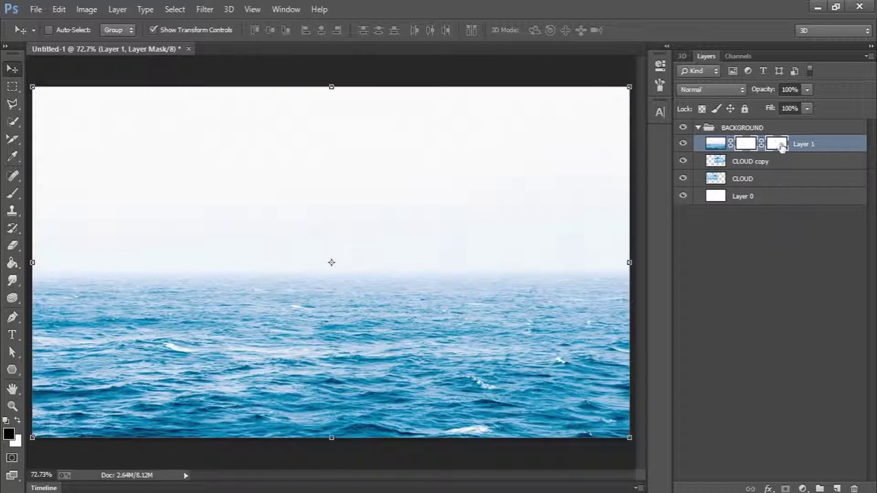
pyautogui.rightClick(780, 144)
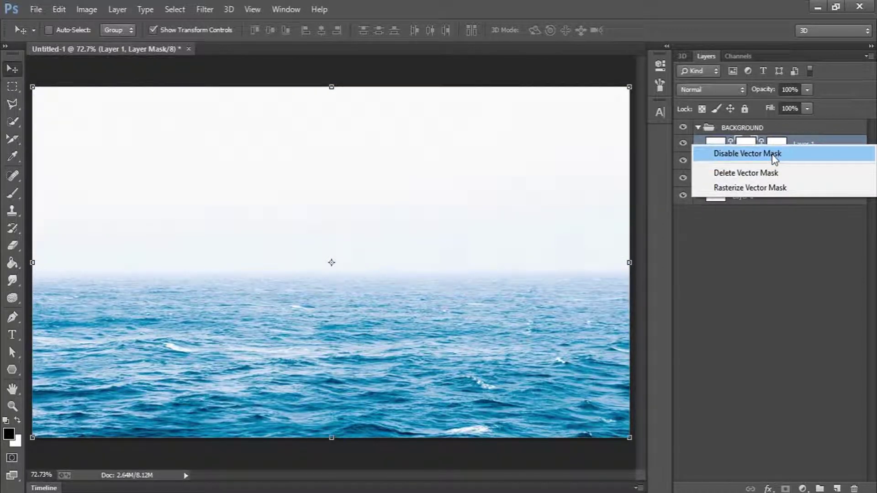
pyautogui.click(765, 174)
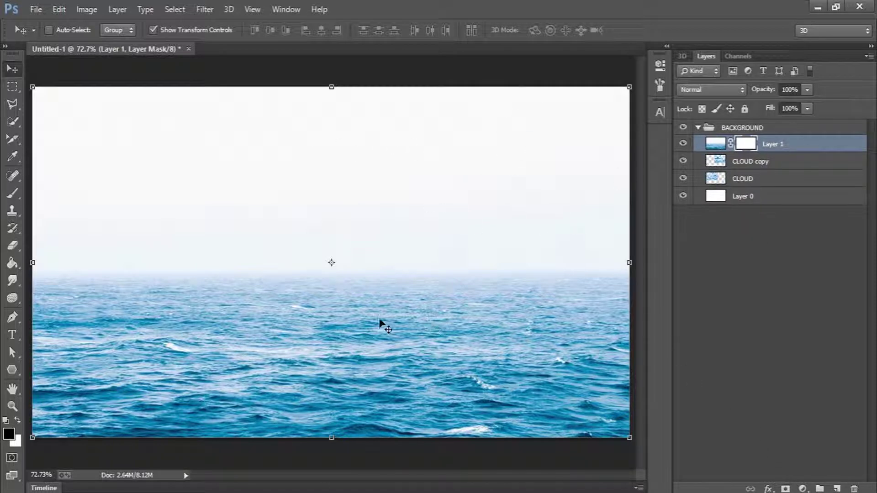
# - Choose the Brush tool and invert Layer 1's mask to black so the whole sea image is hidden
pyautogui.click(15, 193)
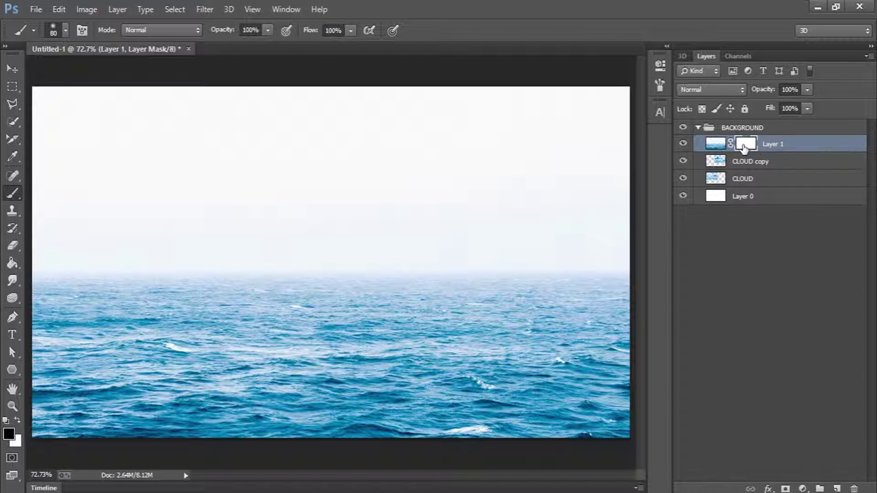
pyautogui.moveTo(743, 147); pyautogui.dragTo(745, 149)
pyautogui.hotkey('ctrl', 'i')
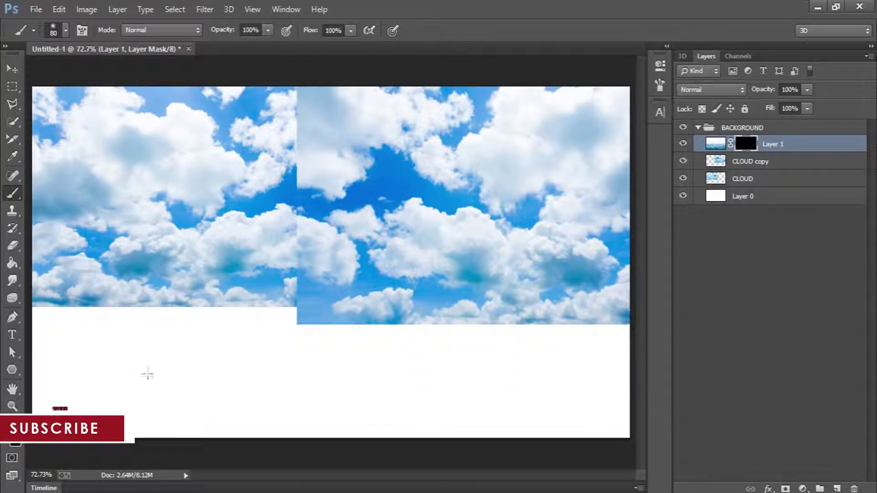
# - Turn off the brush's Scattering and paint white on Layer 1's mask to reveal the sea up to the base of the clouds
pyautogui.moveTo(615, 434)
pyautogui.mouseDown()
pyautogui.moveTo(576, 427)
pyautogui.moveTo(563, 412)
pyautogui.mouseUp()
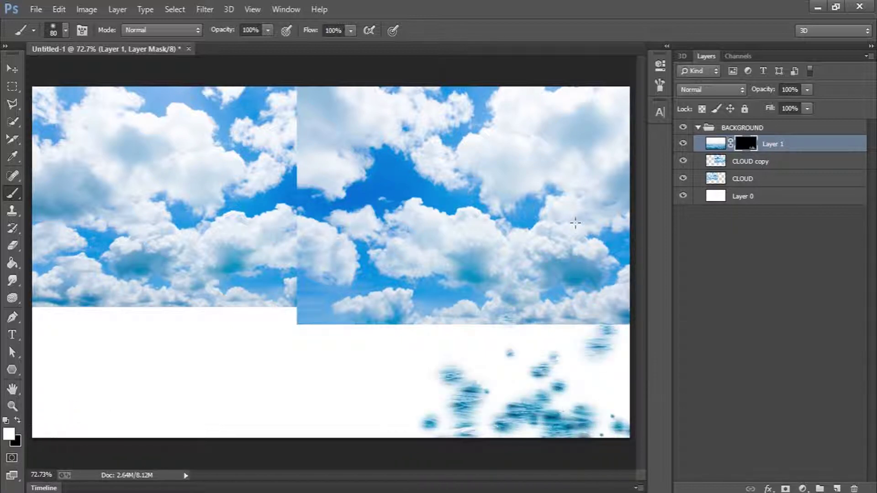
pyautogui.click(659, 86)
pyautogui.click(445, 118)
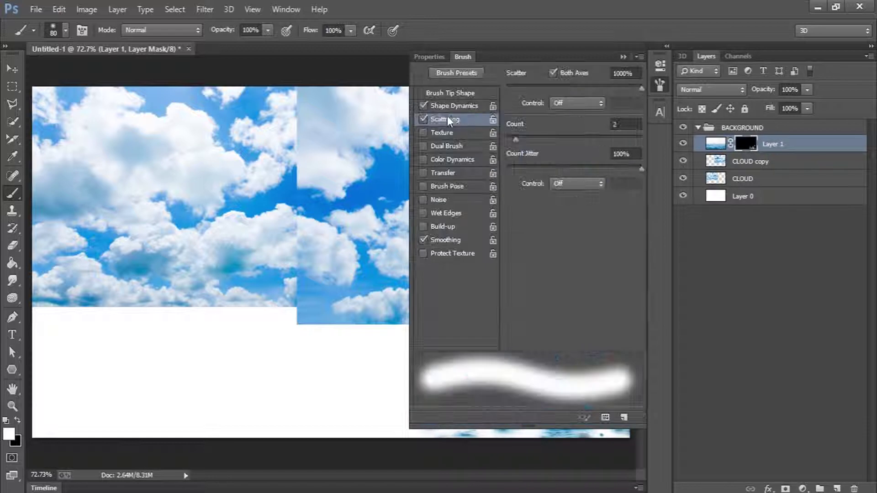
pyautogui.click(423, 119)
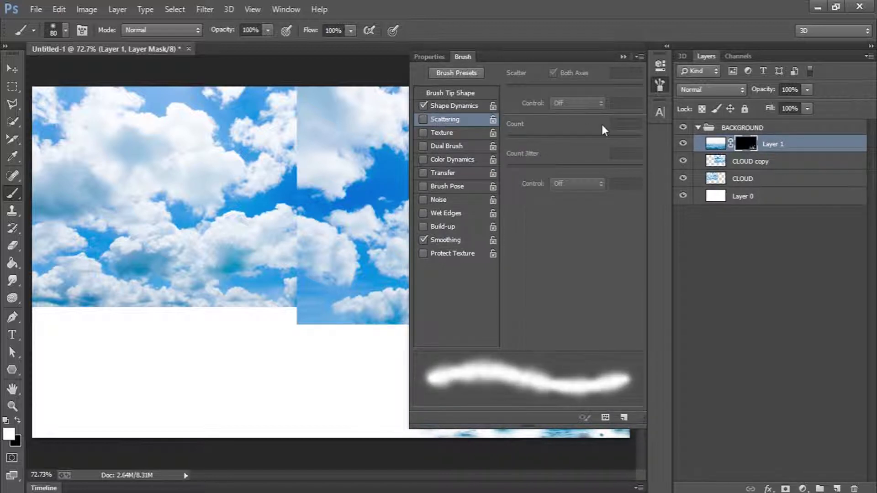
pyautogui.click(658, 84)
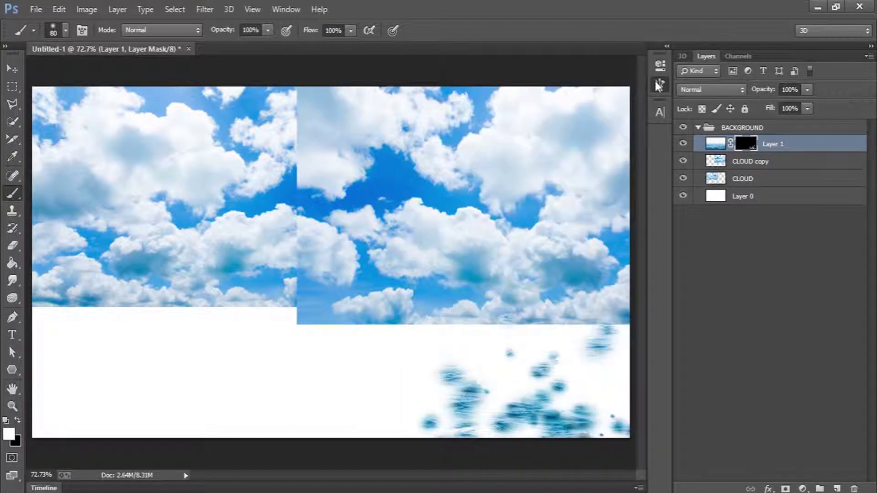
pyautogui.moveTo(610, 340)
pyautogui.mouseDown()
pyautogui.moveTo(593, 357)
pyautogui.moveTo(628, 345)
pyautogui.moveTo(614, 327)
pyautogui.moveTo(439, 352)
pyautogui.moveTo(525, 411)
pyautogui.moveTo(608, 445)
pyautogui.moveTo(603, 388)
pyautogui.moveTo(364, 425)
pyautogui.moveTo(340, 420)
pyautogui.moveTo(402, 379)
pyautogui.moveTo(485, 347)
pyautogui.moveTo(284, 319)
pyautogui.moveTo(117, 325)
pyautogui.moveTo(108, 333)
pyautogui.moveTo(5, 297)
pyautogui.moveTo(160, 360)
pyautogui.moveTo(310, 375)
pyautogui.moveTo(183, 370)
pyautogui.moveTo(33, 383)
pyautogui.moveTo(244, 388)
pyautogui.moveTo(92, 402)
pyautogui.moveTo(224, 413)
pyautogui.moveTo(175, 436)
pyautogui.moveTo(315, 404)
pyautogui.mouseUp()
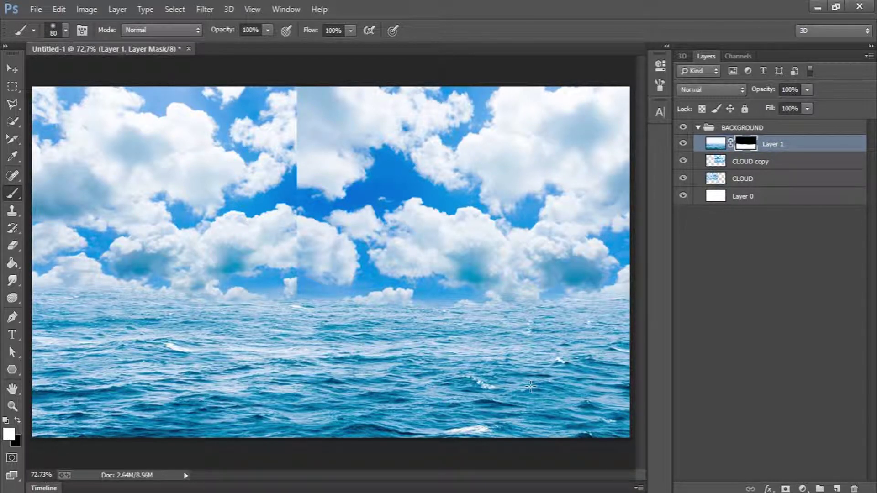
# - Add a layer mask to CLOUD copy and paint black along its hard vertical edge to blend it into the CLOUD layer
pyautogui.click(771, 168)
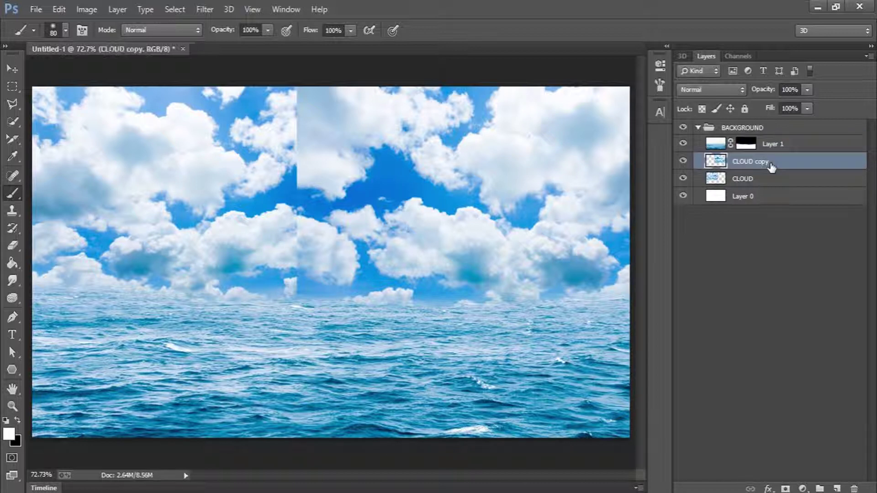
pyautogui.click(785, 488)
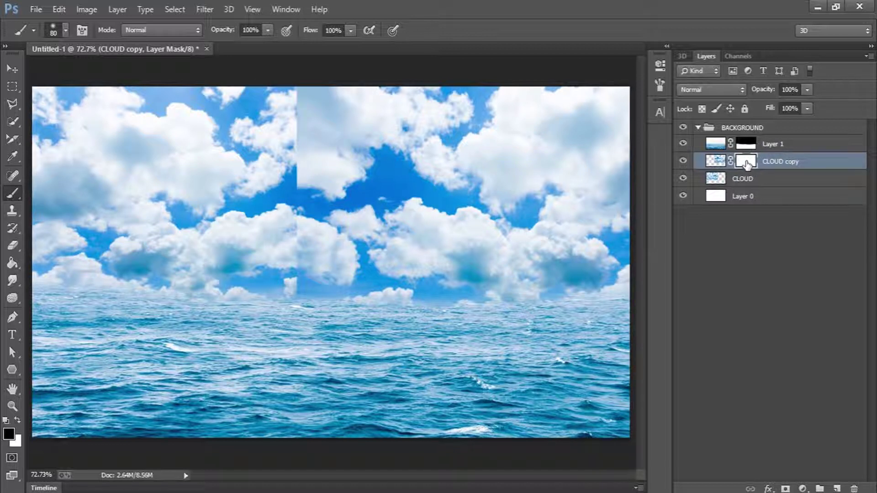
pyautogui.moveTo(299, 91)
pyautogui.mouseDown()
pyautogui.moveTo(298, 205)
pyautogui.moveTo(321, 132)
pyautogui.moveTo(296, 282)
pyautogui.moveTo(327, 283)
pyautogui.mouseUp()
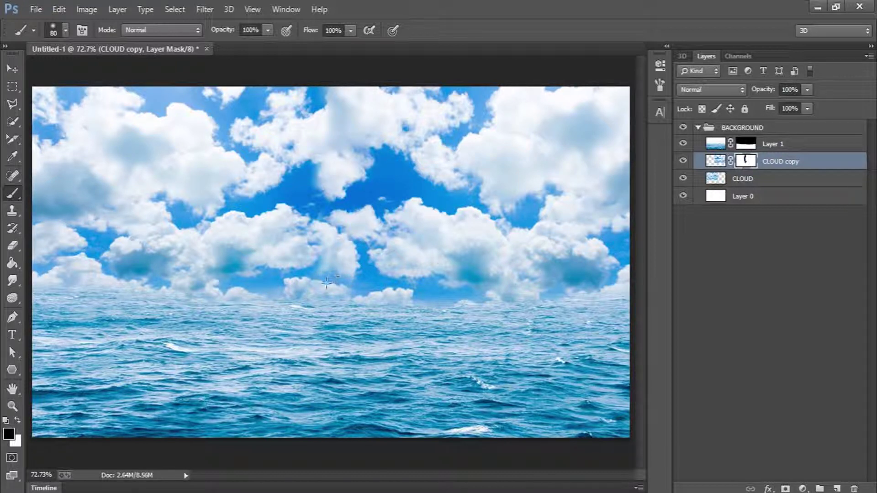
# - Set the brush size to 150 px and paint along the cloud seam on the CLOUD copy mask to soften it further
pyautogui.rightClick(326, 283)
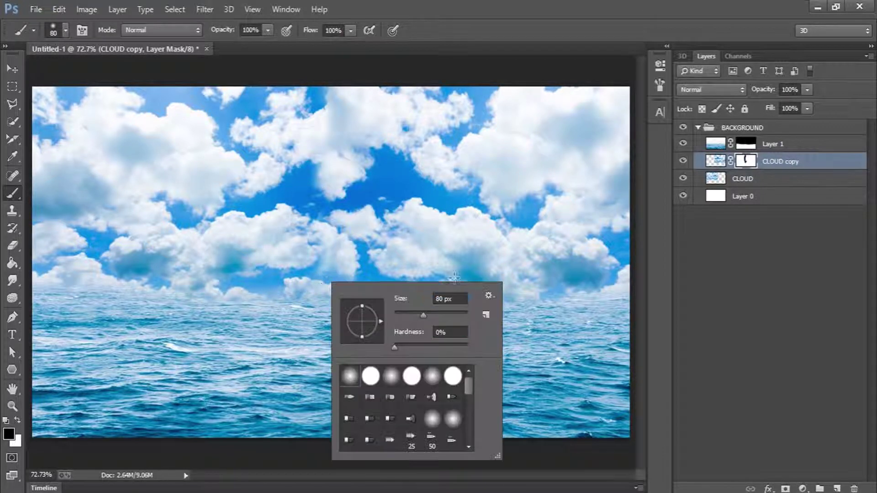
pyautogui.click(435, 299)
pyautogui.write('150')
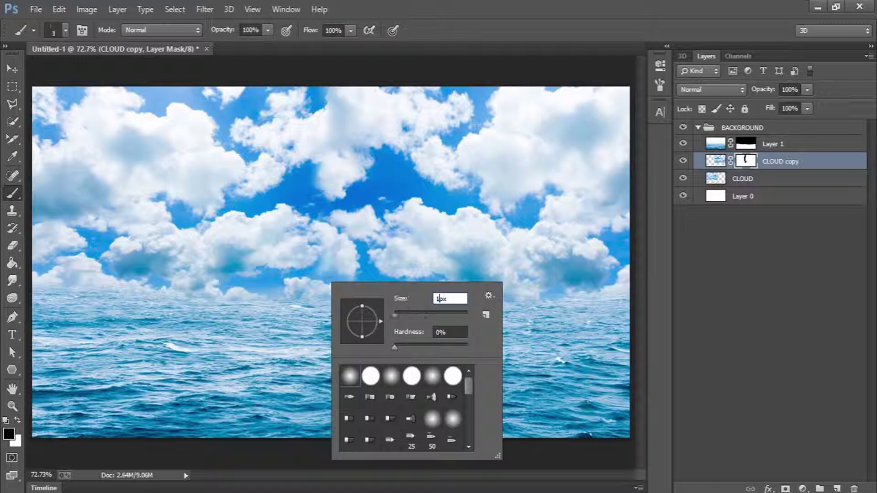
pyautogui.press('Return')
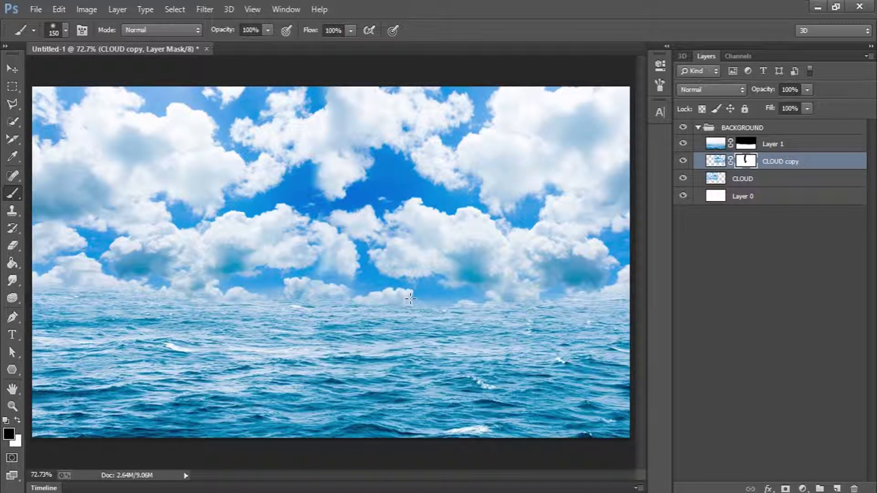
pyautogui.moveTo(321, 75)
pyautogui.mouseDown()
pyautogui.moveTo(340, 151)
pyautogui.moveTo(301, 265)
pyautogui.moveTo(308, 311)
pyautogui.mouseUp()
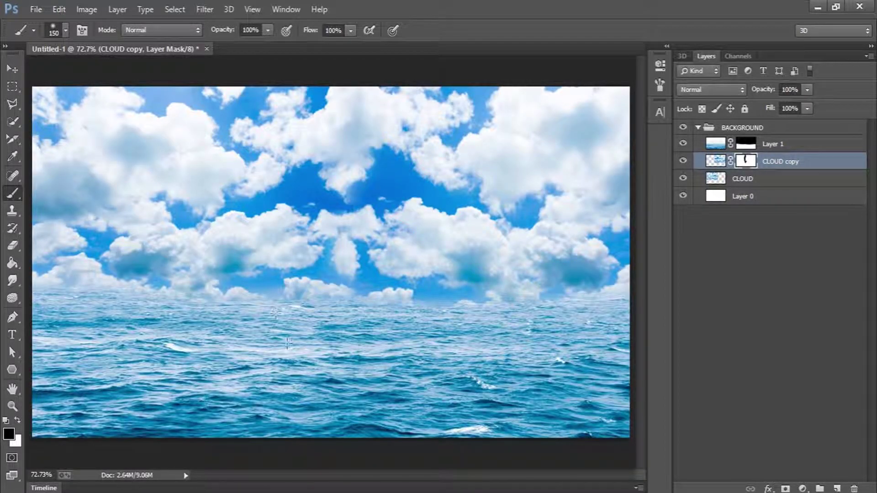
# - Collapse the BACKGROUND group and open the little-girl-1894125_960_720 image
pyautogui.click(698, 128)
pyautogui.press('x')
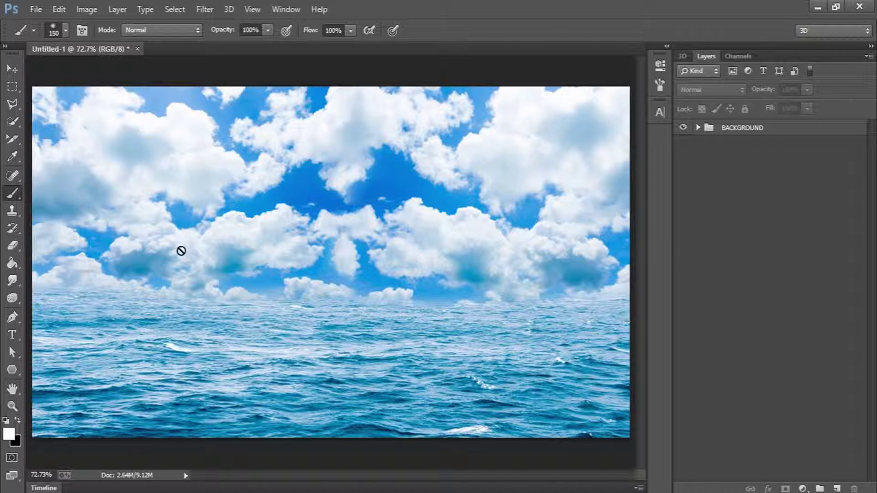
pyautogui.click(35, 9)
pyautogui.click(46, 35)
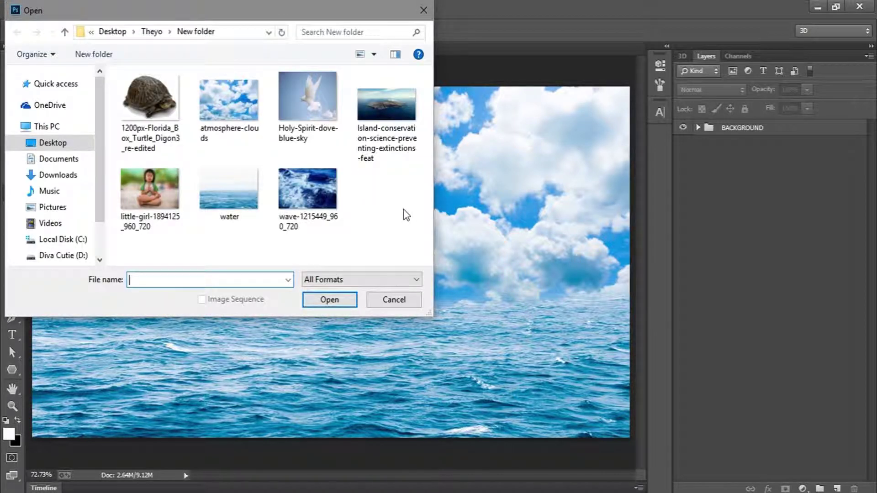
pyautogui.click(149, 196)
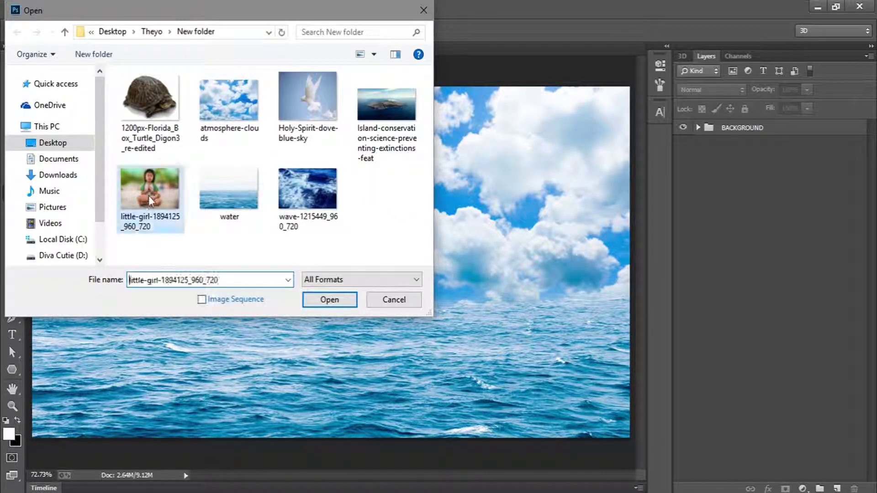
pyautogui.click(346, 300)
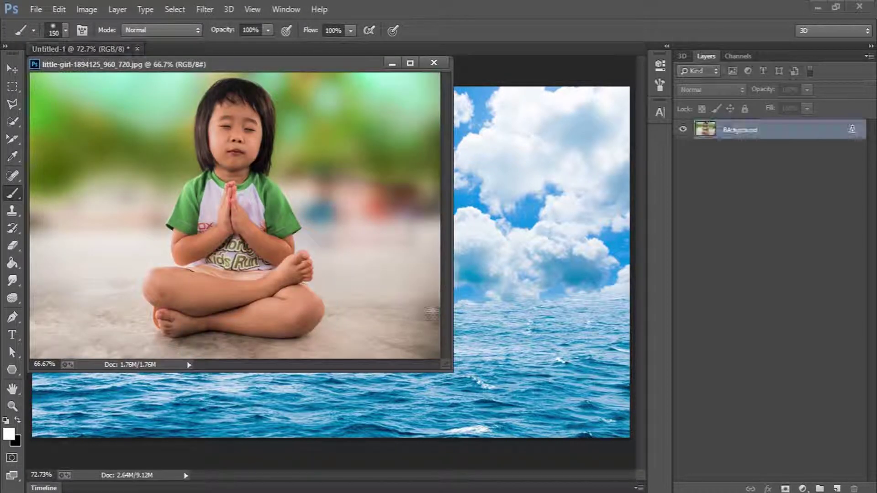
# - Cut the entire girl image, close its file without saving, and paste it as a new layer above the BACKGROUND group
pyautogui.hotkey('ctrl', 'a')
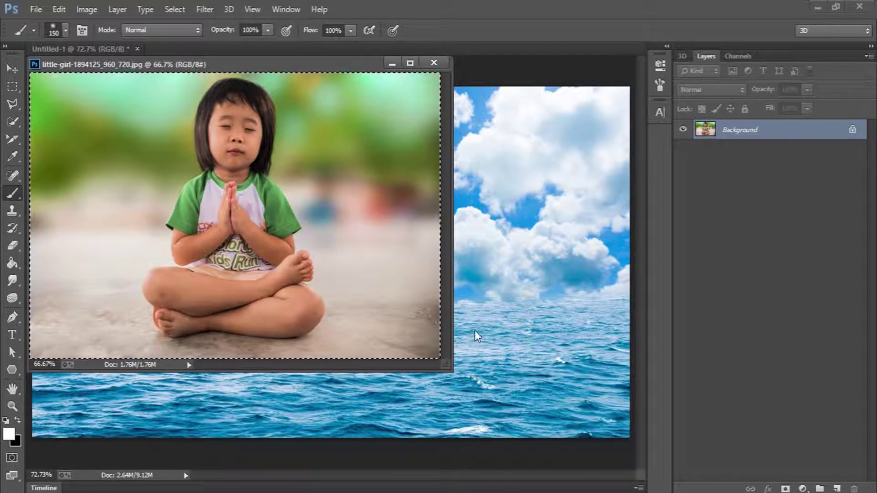
pyautogui.hotkey('ctrl', 'x')
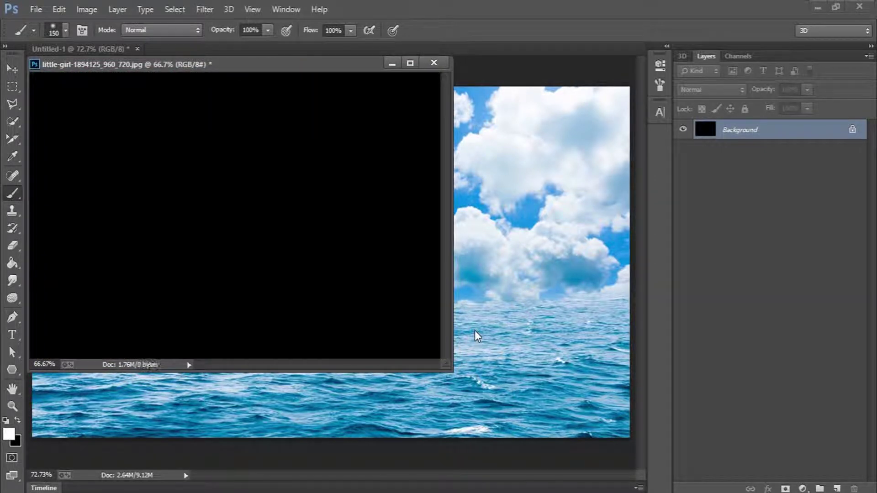
pyautogui.hotkey('ctrl', 'w')
pyautogui.click(442, 209)
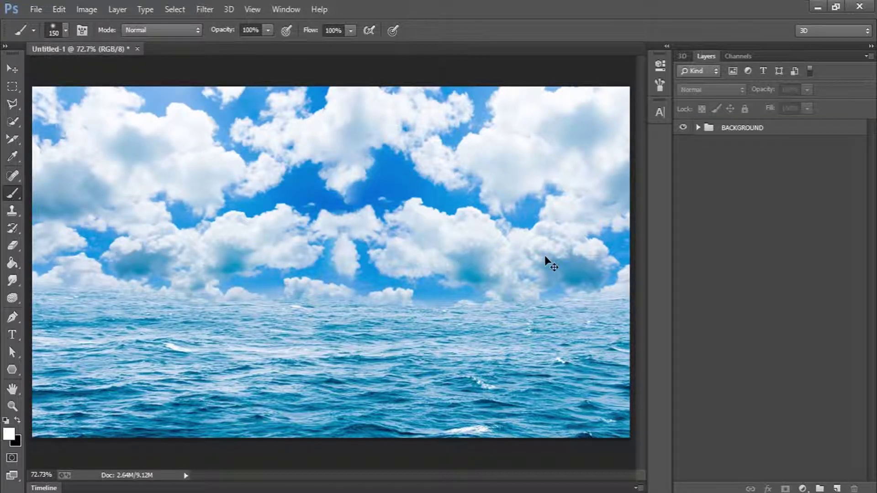
pyautogui.hotkey('ctrl', 'v')
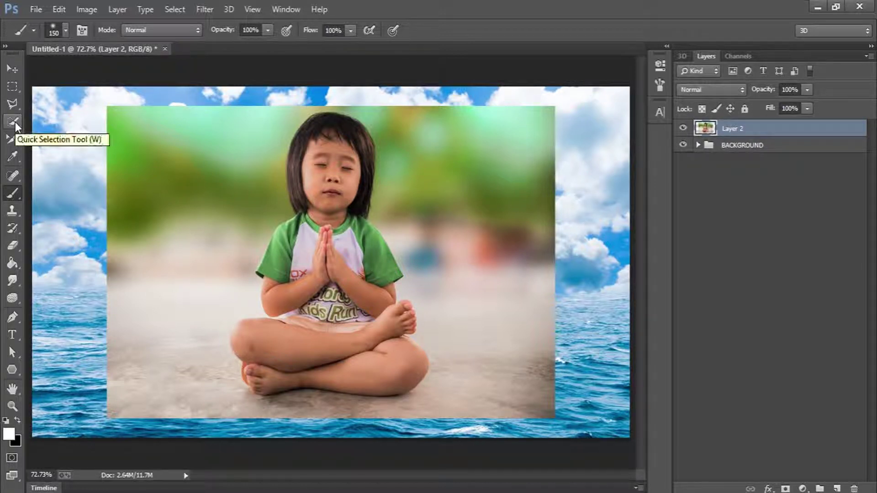
# - Select the whole seated girl on Layer 2 with the Quick Selection tool, including her hair, shirt sleeves, arms and legs
pyautogui.click(15, 122)
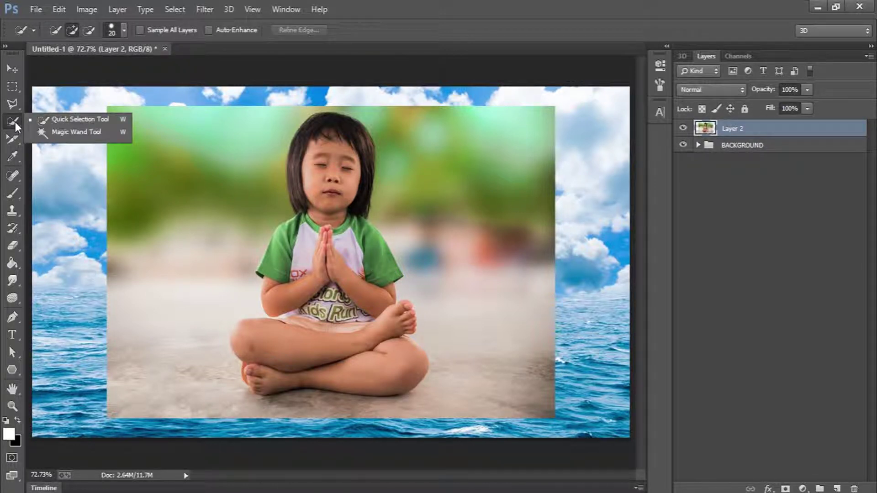
pyautogui.click(89, 119)
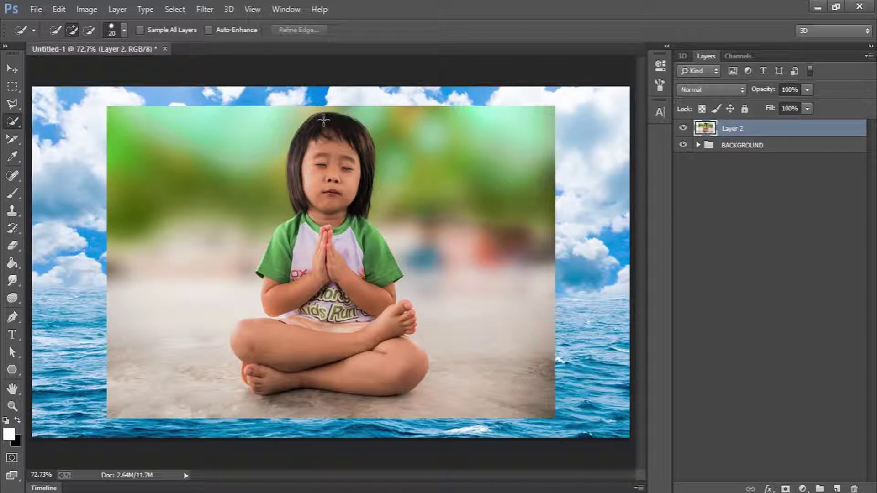
pyautogui.moveTo(341, 139)
pyautogui.mouseDown()
pyautogui.moveTo(359, 215)
pyautogui.moveTo(312, 267)
pyautogui.moveTo(389, 369)
pyautogui.moveTo(320, 395)
pyautogui.moveTo(235, 347)
pyautogui.moveTo(338, 311)
pyautogui.mouseUp()
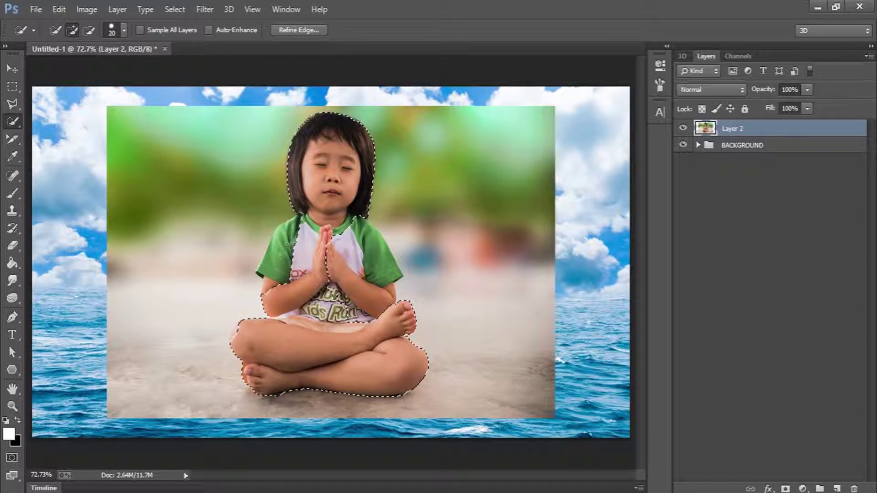
pyautogui.moveTo(279, 260)
pyautogui.mouseDown()
pyautogui.moveTo(331, 276)
pyautogui.moveTo(342, 308)
pyautogui.moveTo(373, 262)
pyautogui.mouseUp()
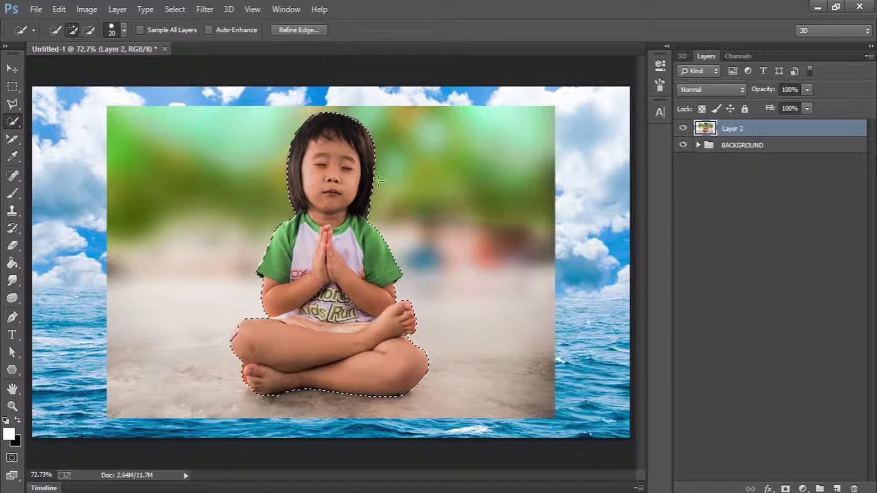
# - Try masking Layer 2 with the girl selection, and undo the mask
pyautogui.click(785, 488)
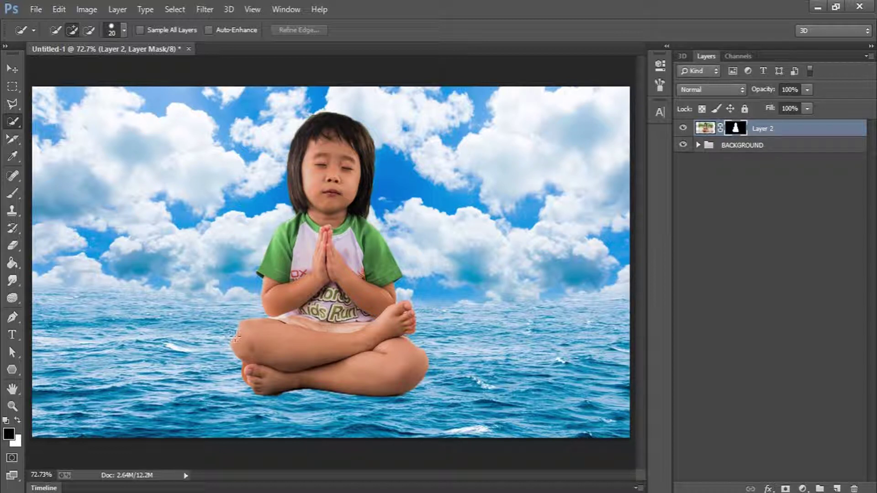
pyautogui.hotkey('ctrl', 'z')
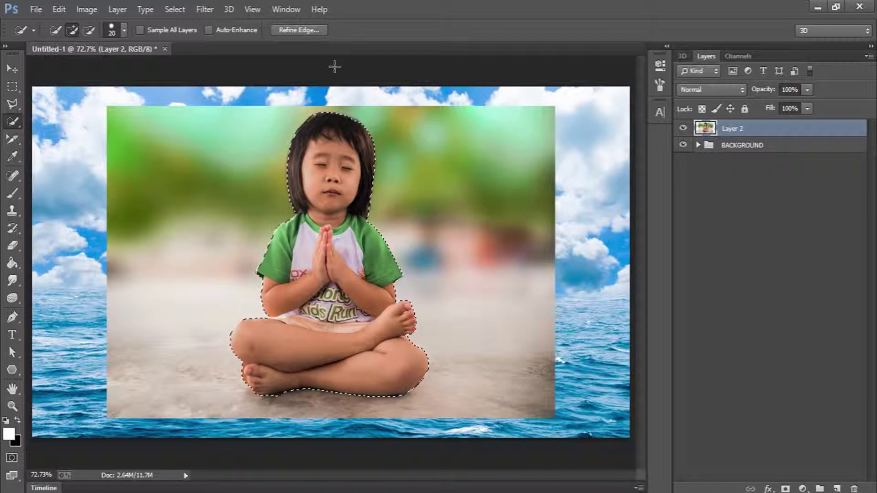
# - Refine the edge of the girl selection by brushing around her hair, shoulders, arms and legs, outputting to a selection
pyautogui.click(300, 30)
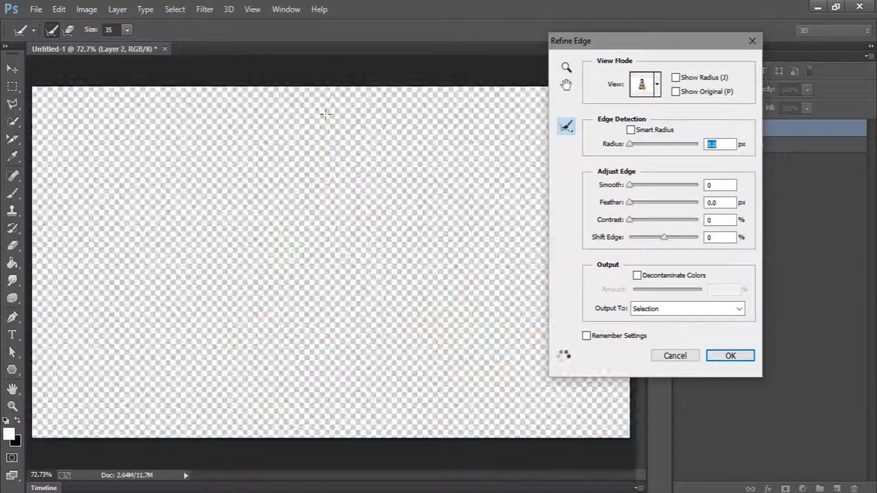
pyautogui.moveTo(325, 114)
pyautogui.mouseDown()
pyautogui.moveTo(349, 119)
pyautogui.moveTo(368, 140)
pyautogui.moveTo(378, 171)
pyautogui.moveTo(369, 198)
pyautogui.mouseUp()
pyautogui.moveTo(373, 231)
pyautogui.mouseDown()
pyautogui.moveTo(398, 263)
pyautogui.moveTo(396, 305)
pyautogui.moveTo(411, 305)
pyautogui.moveTo(421, 320)
pyautogui.moveTo(401, 343)
pyautogui.moveTo(433, 368)
pyautogui.moveTo(400, 397)
pyautogui.moveTo(236, 391)
pyautogui.moveTo(238, 372)
pyautogui.moveTo(244, 381)
pyautogui.moveTo(227, 333)
pyautogui.moveTo(235, 322)
pyautogui.moveTo(282, 318)
pyautogui.moveTo(271, 311)
pyautogui.moveTo(257, 266)
pyautogui.mouseUp()
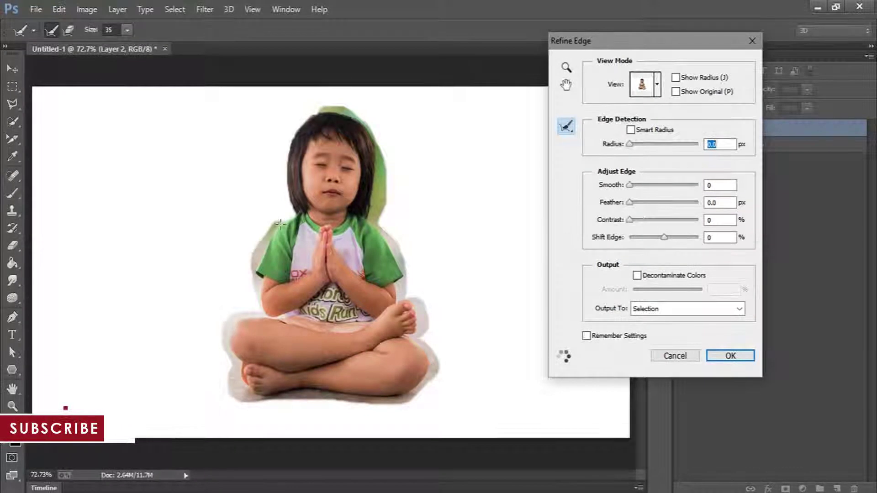
pyautogui.moveTo(277, 174)
pyautogui.mouseDown()
pyautogui.moveTo(285, 137)
pyautogui.moveTo(333, 107)
pyautogui.mouseUp()
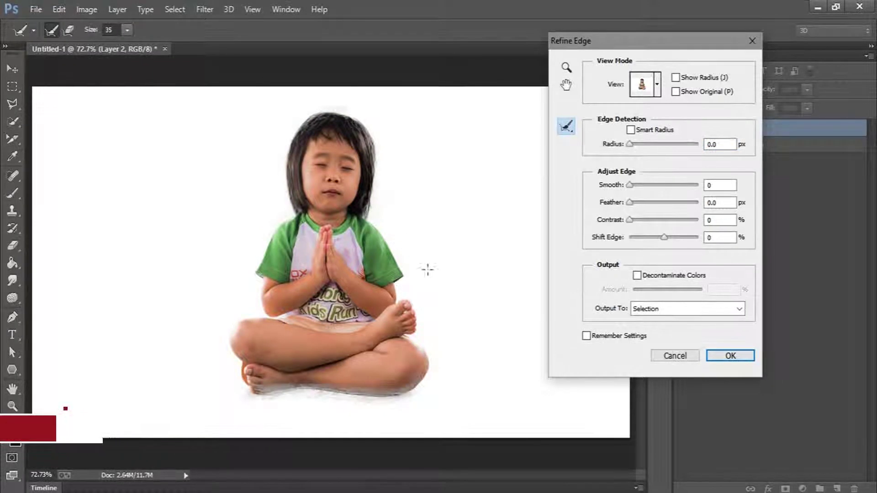
pyautogui.click(732, 355)
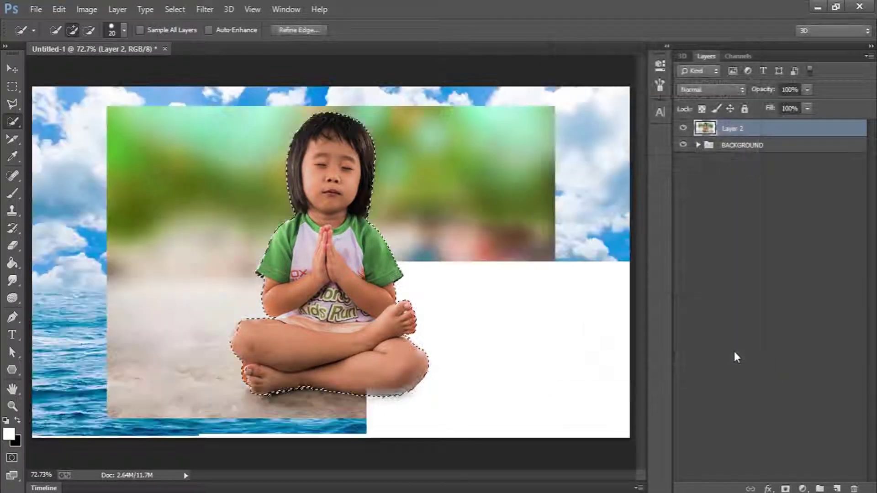
# - Add a layer mask to Layer 2 from the refined girl selection, leaving the mask unapplied
pyautogui.click(785, 488)
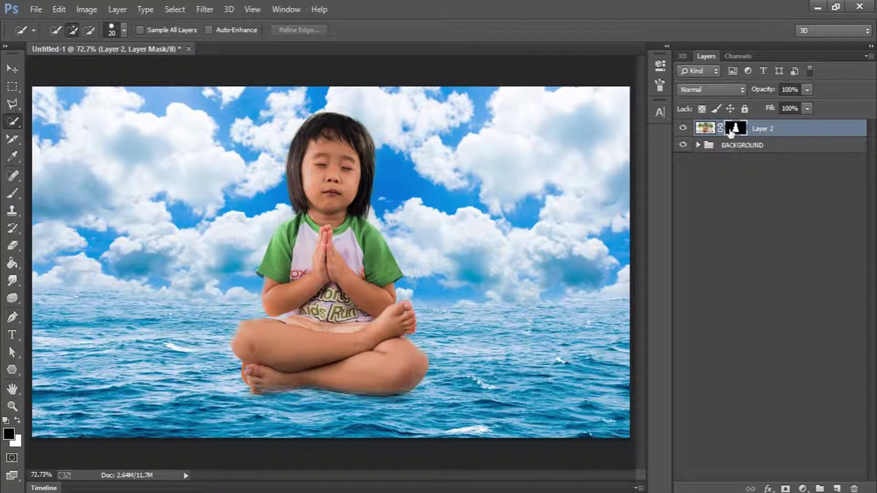
pyautogui.rightClick(733, 131)
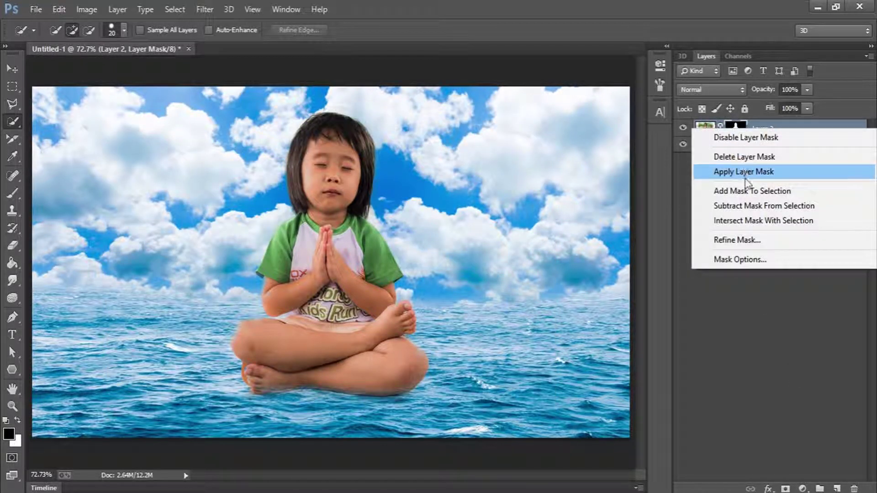
pyautogui.click(764, 326)
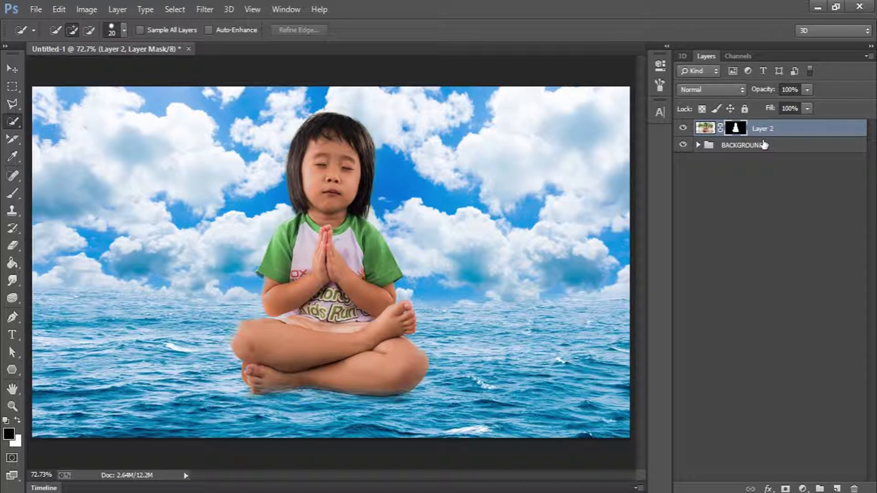
# - Put the masked girl layer in a new group named MAIN IMAGE
pyautogui.hotkey('ctrl', 'g')
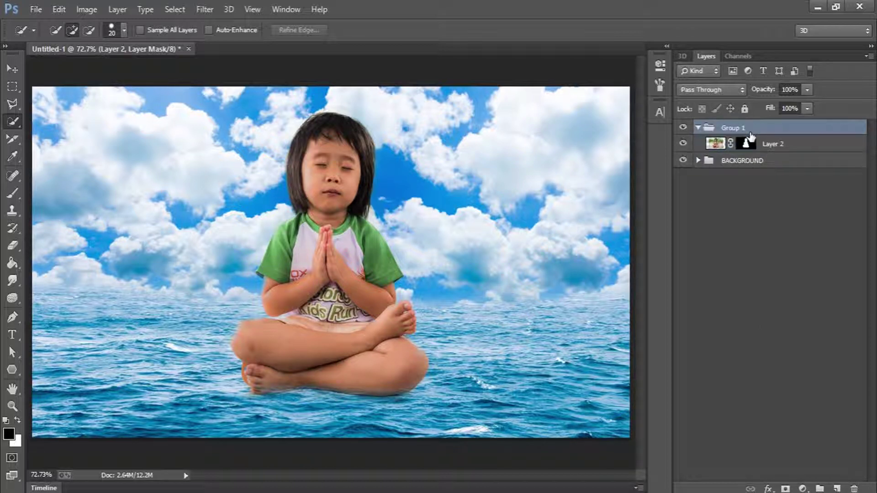
pyautogui.doubleClick(732, 128)
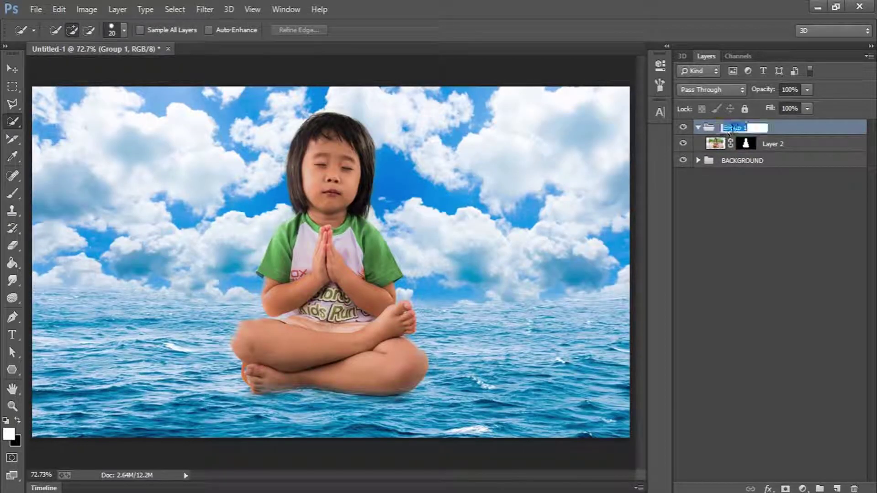
pyautogui.write('MAIN IMAGE')
pyautogui.press('Return')
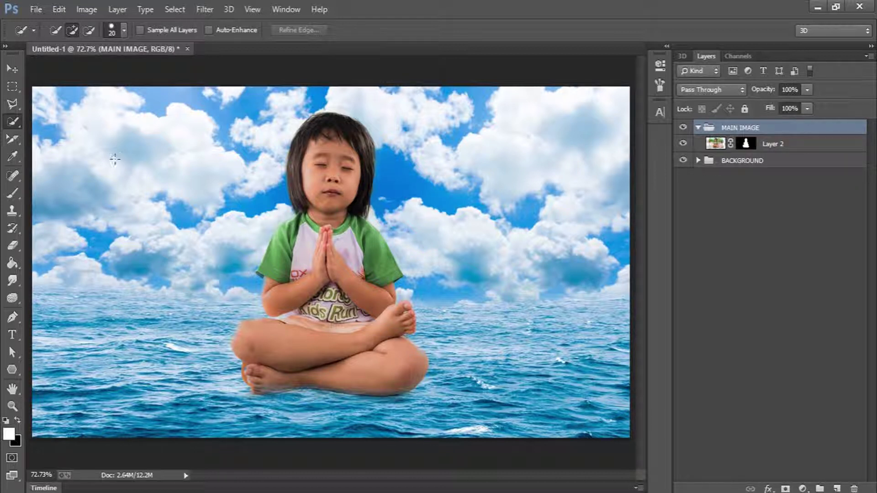
# - Scale Layer 2 down proportionally around its centre to about 79% and commit the transform
pyautogui.click(7, 69)
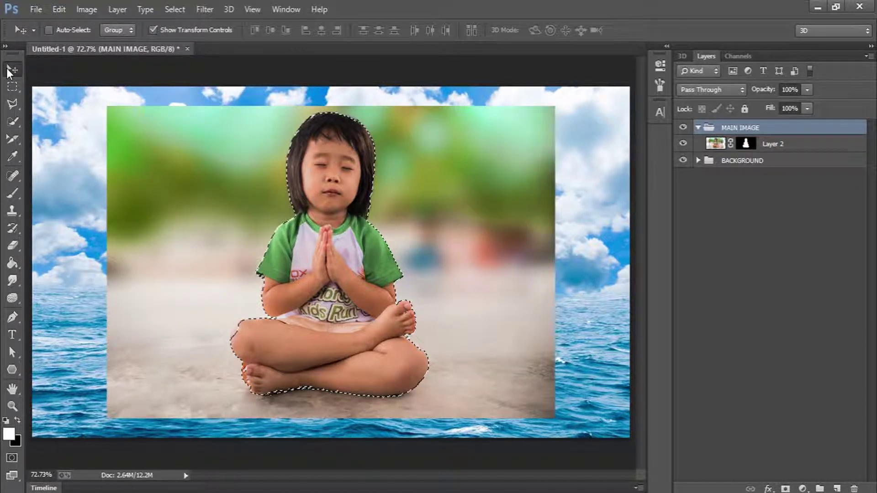
pyautogui.click(808, 145)
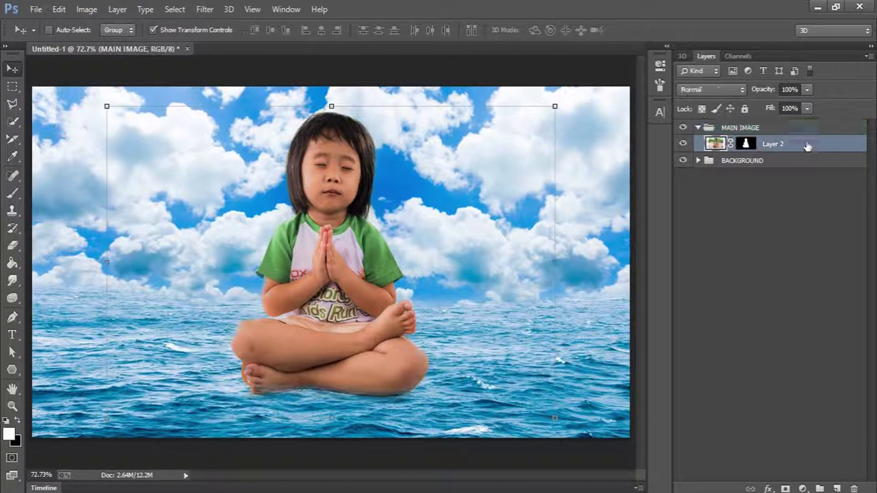
pyautogui.click(554, 107)
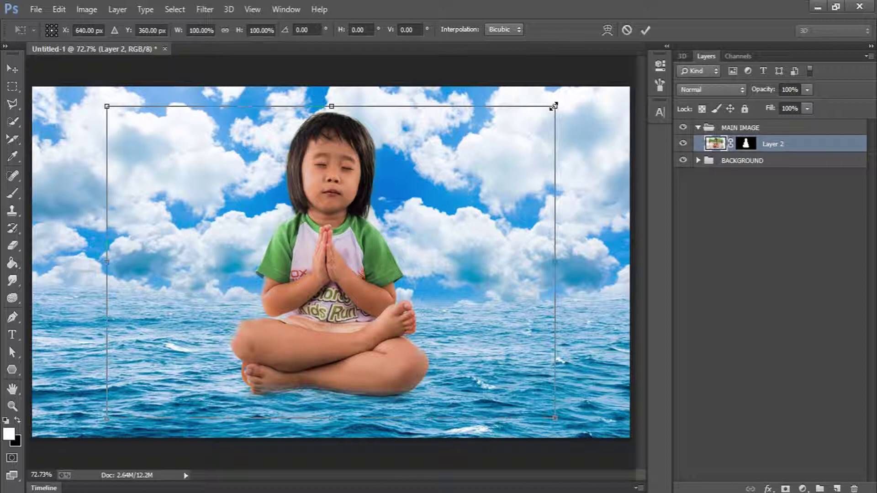
pyautogui.moveTo(550, 111); pyautogui.dragTo(507, 139)
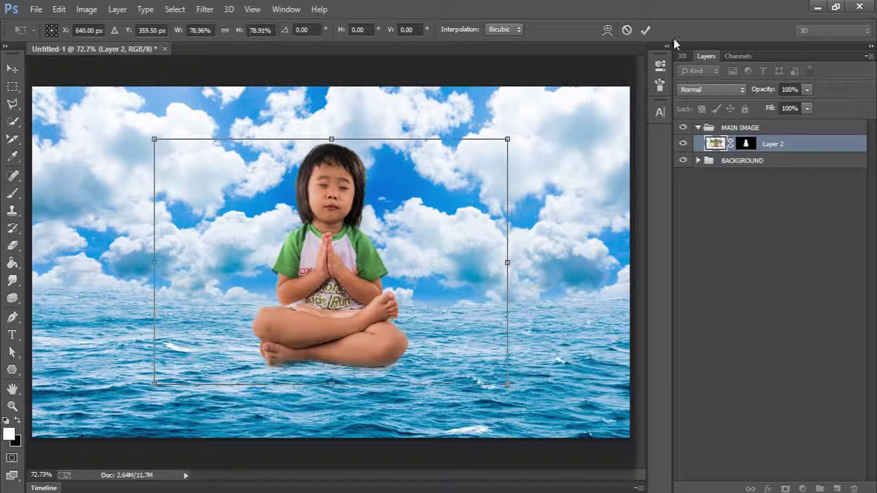
pyautogui.click(645, 30)
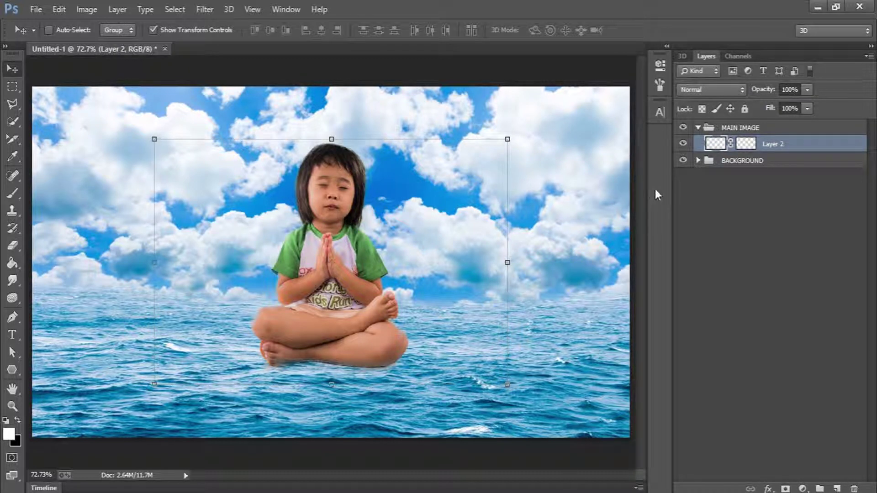
# - Make the BACKGROUND group active and open the Island-conservation-science-preventing-extinctions-feat image
pyautogui.click(793, 160)
pyautogui.click(36, 9)
pyautogui.click(44, 35)
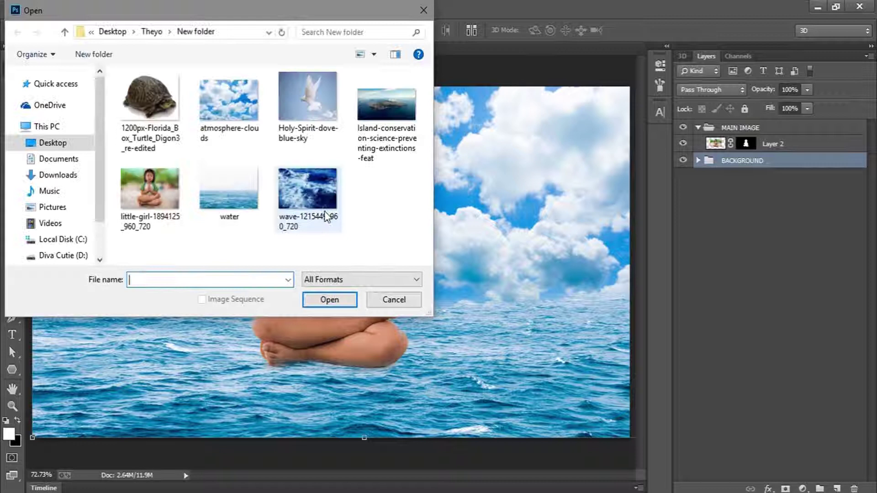
pyautogui.click(386, 102)
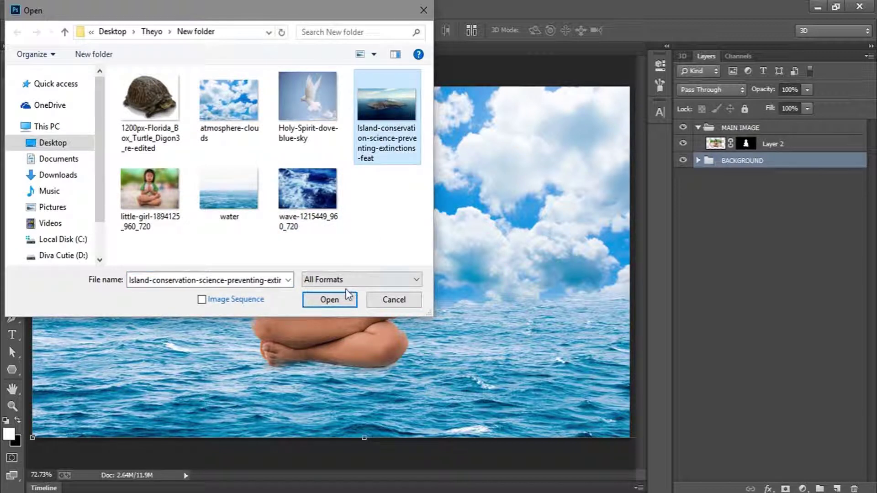
pyautogui.click(333, 298)
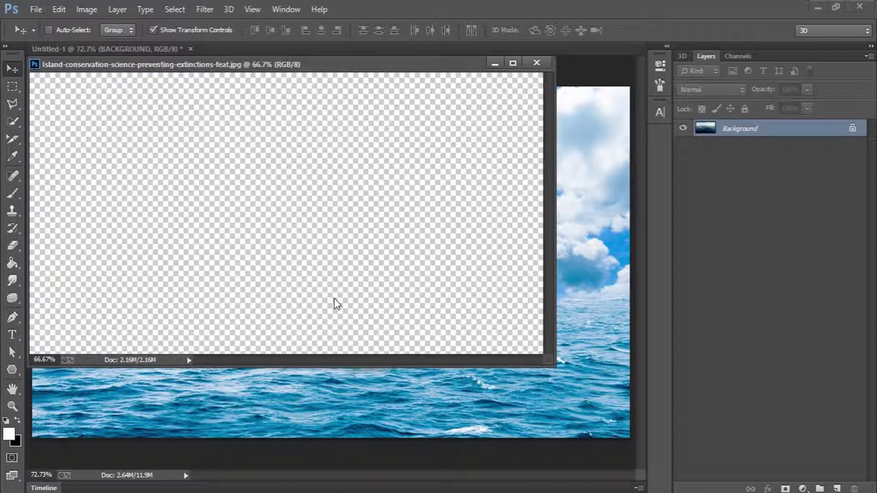
# - Select the whole island with the Quick Selection tool, including its lower shoreline and the rocky tips at both ends
pyautogui.click(517, 66)
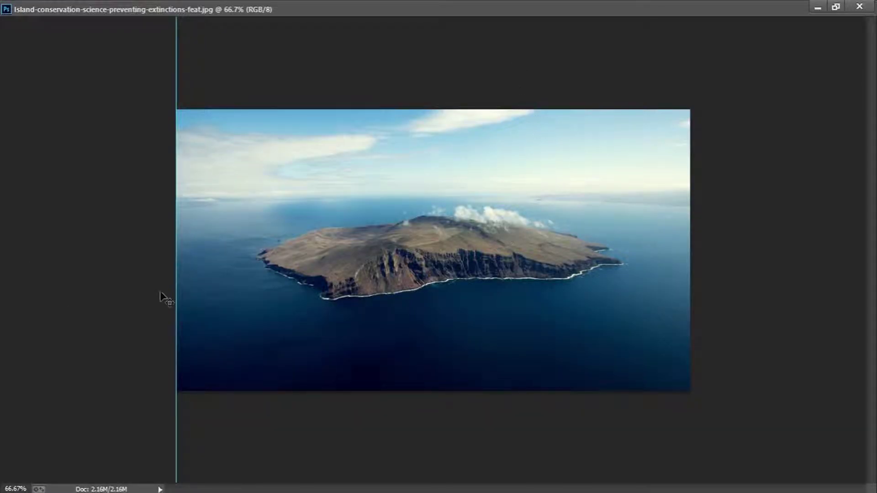
pyautogui.press('z')
pyautogui.moveTo(403, 272); pyautogui.dragTo(442, 264)
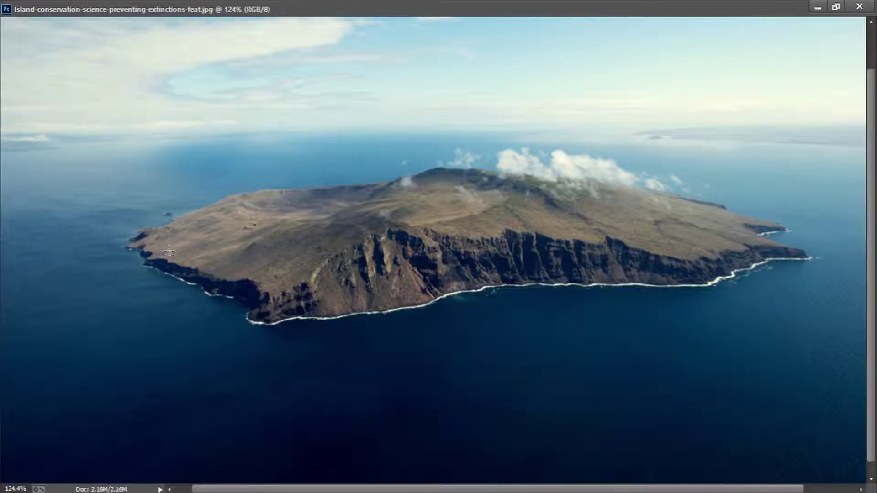
pyautogui.moveTo(208, 233)
pyautogui.mouseDown()
pyautogui.moveTo(262, 213)
pyautogui.moveTo(191, 247)
pyautogui.moveTo(479, 196)
pyautogui.mouseUp()
pyautogui.moveTo(622, 215)
pyautogui.mouseDown()
pyautogui.moveTo(649, 201)
pyautogui.moveTo(712, 219)
pyautogui.moveTo(657, 238)
pyautogui.moveTo(729, 227)
pyautogui.mouseUp()
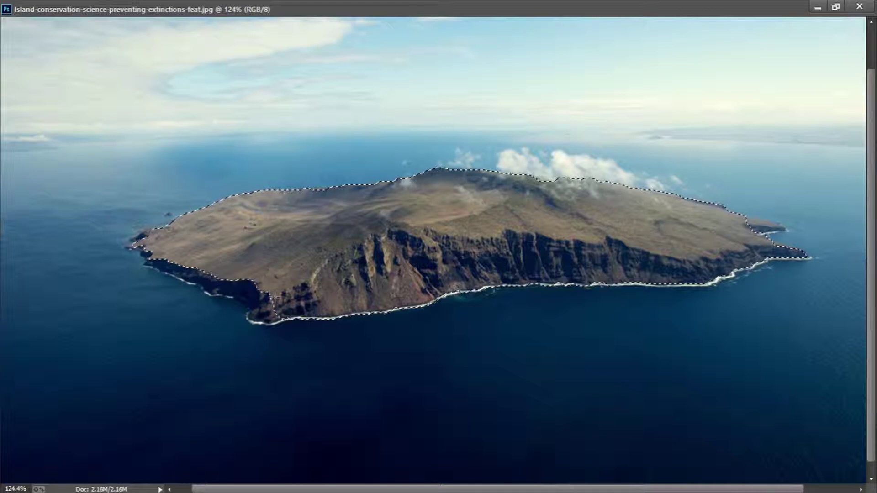
pyautogui.moveTo(265, 311); pyautogui.dragTo(221, 280)
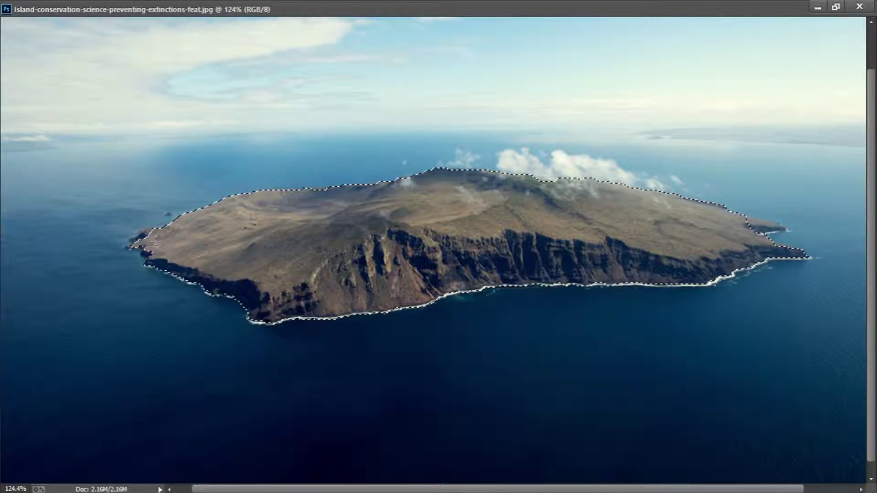
pyautogui.moveTo(146, 230); pyautogui.dragTo(140, 238)
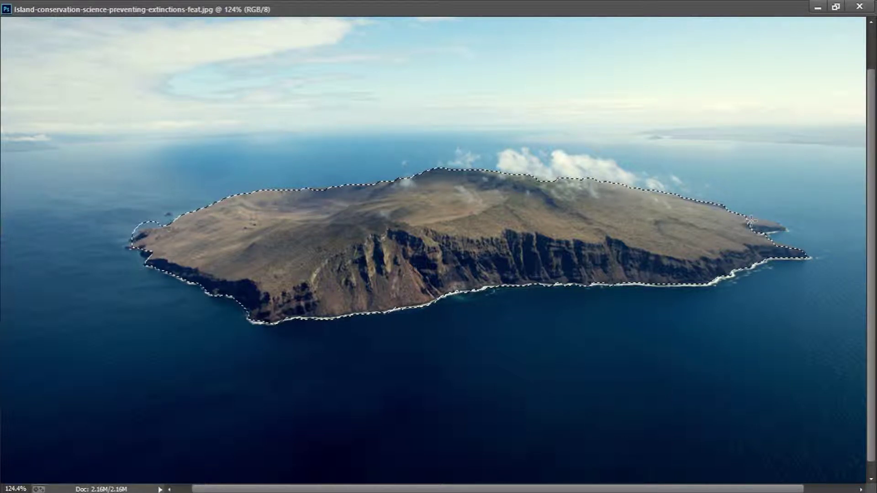
pyautogui.click(767, 223)
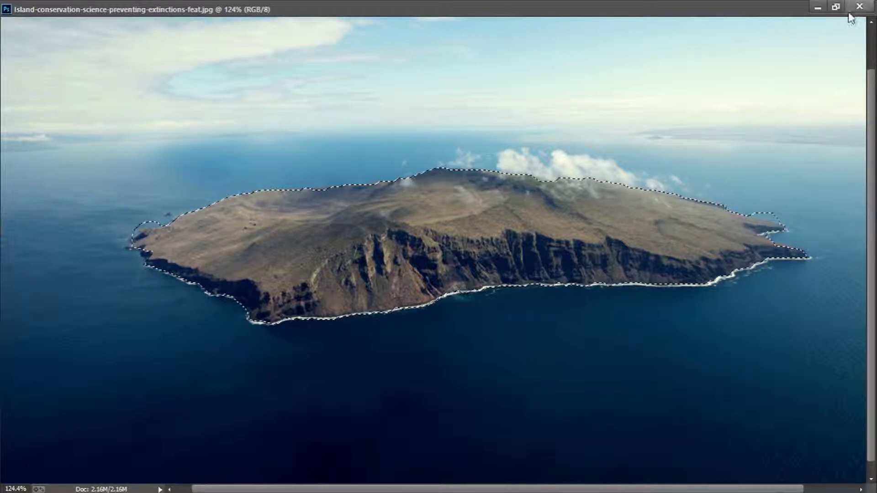
# - Mask the island image with the selection and apply the layer mask to remove the surrounding sea and sky
pyautogui.click(835, 7)
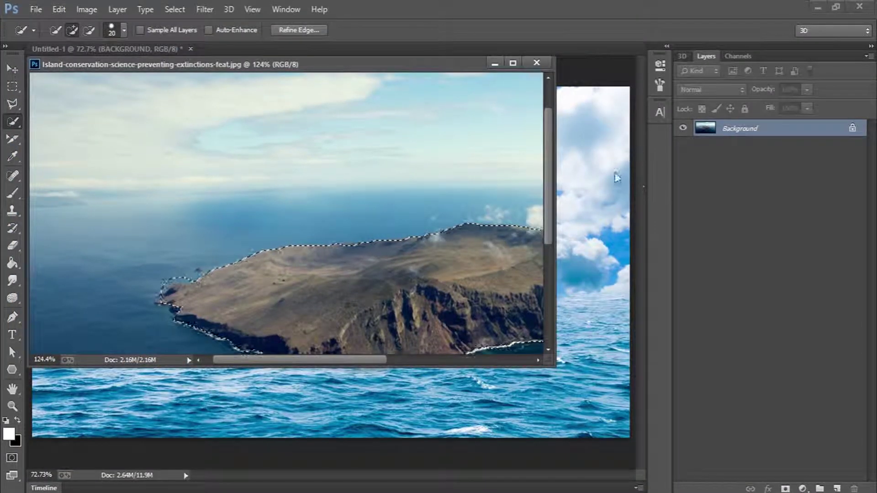
pyautogui.click(784, 488)
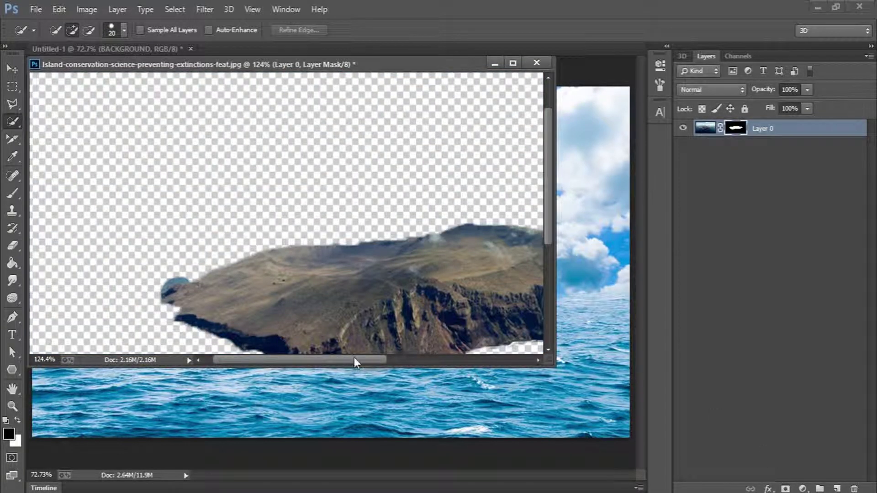
pyautogui.moveTo(335, 359); pyautogui.dragTo(395, 359)
pyautogui.rightClick(734, 128)
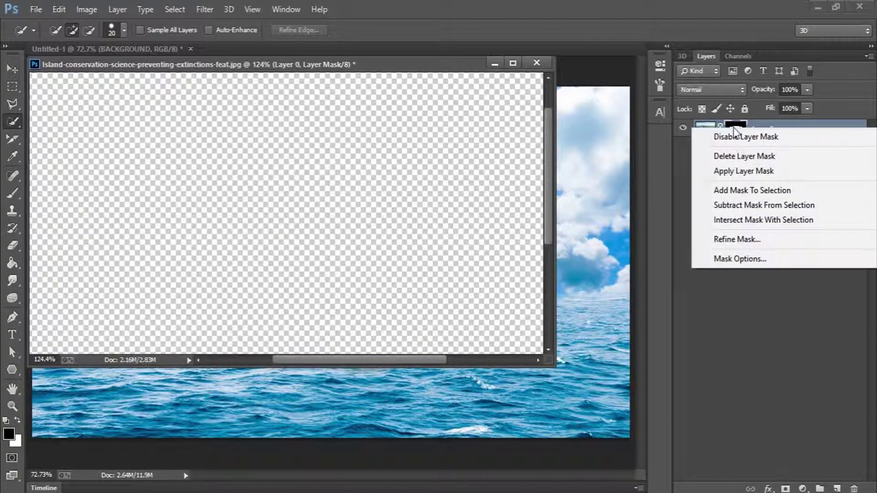
pyautogui.click(734, 170)
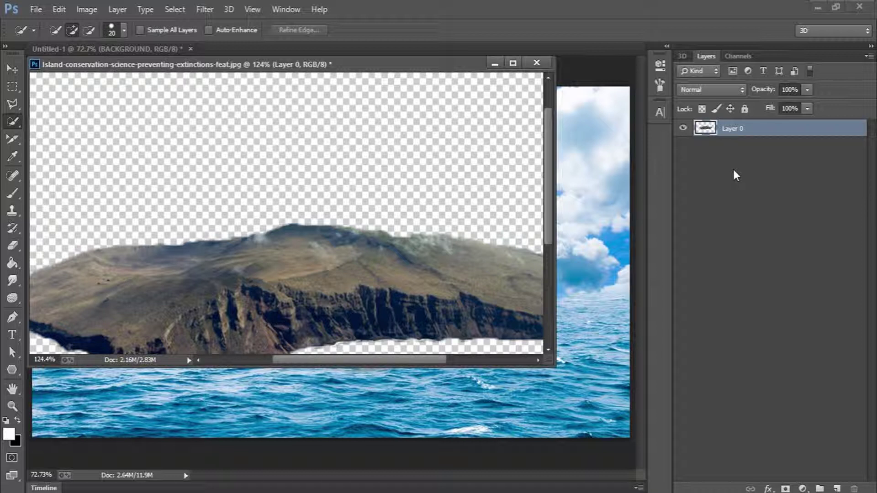
# - Cut the entire island cut-out, close its file without saving, and paste it as a new layer above the BACKGROUND group
pyautogui.hotkey('ctrl', 'a')
pyautogui.hotkey('ctrl', 'x')
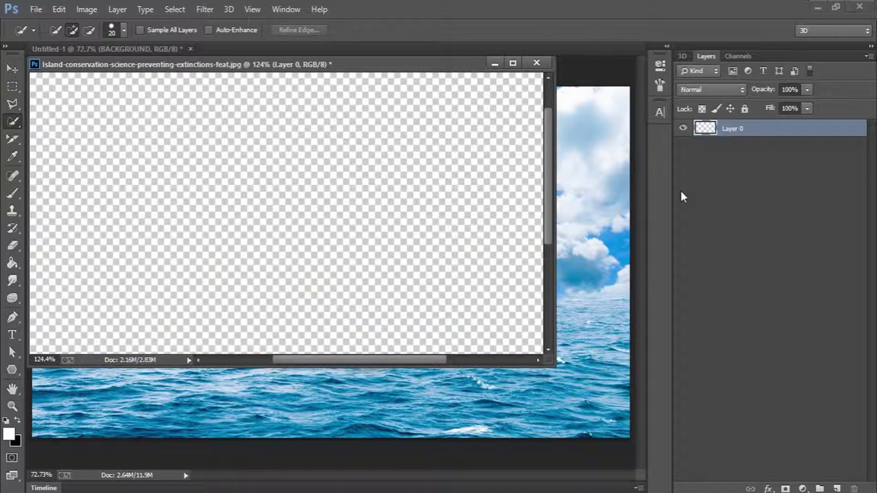
pyautogui.hotkey('ctrl', 'w')
pyautogui.click(431, 206)
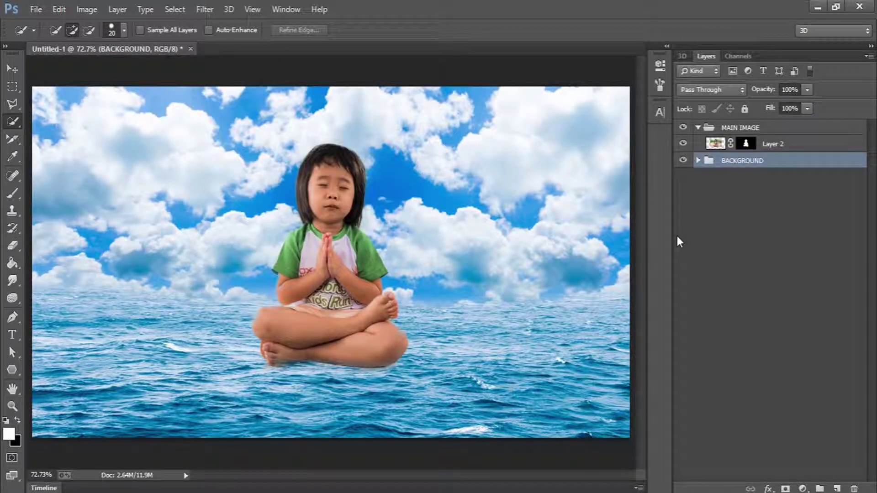
pyautogui.hotkey('ctrl', 'v')
# - Put the island layer in its own group between MAIN IMAGE and BACKGROUND, keeping the default group name
pyautogui.moveTo(741, 167); pyautogui.dragTo(753, 165)
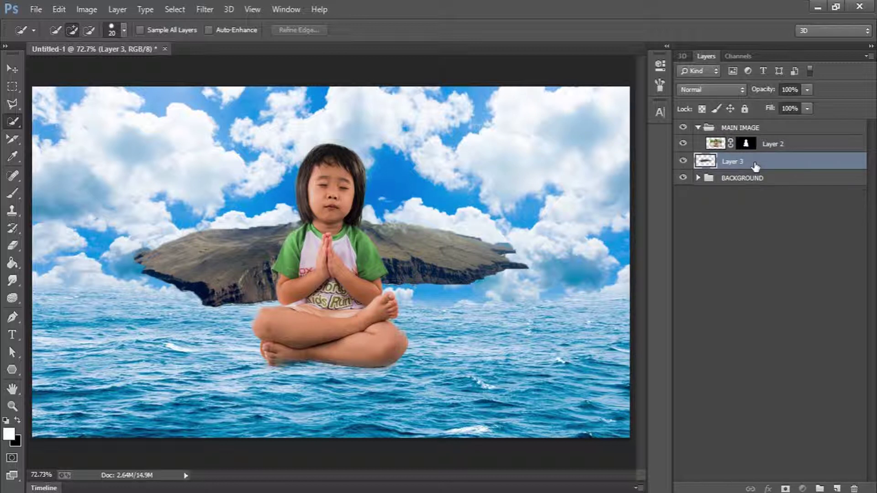
pyautogui.hotkey('ctrl', 'g')
pyautogui.doubleClick(733, 161)
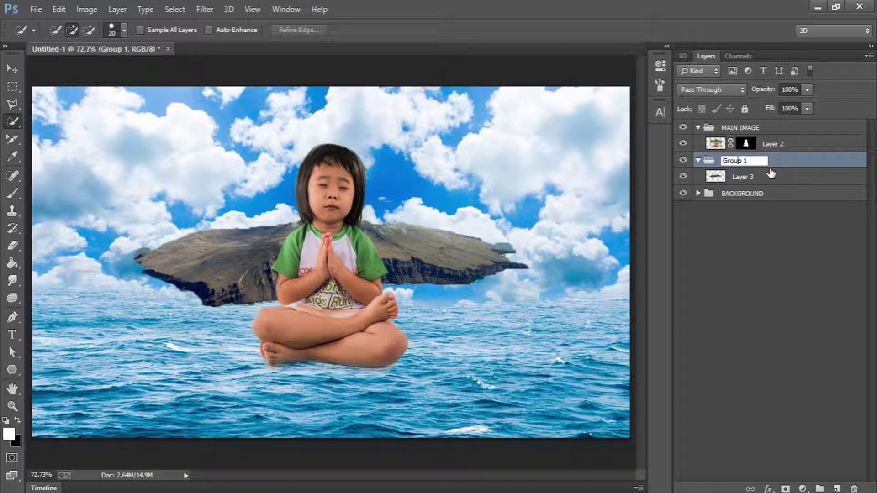
pyautogui.click(773, 179)
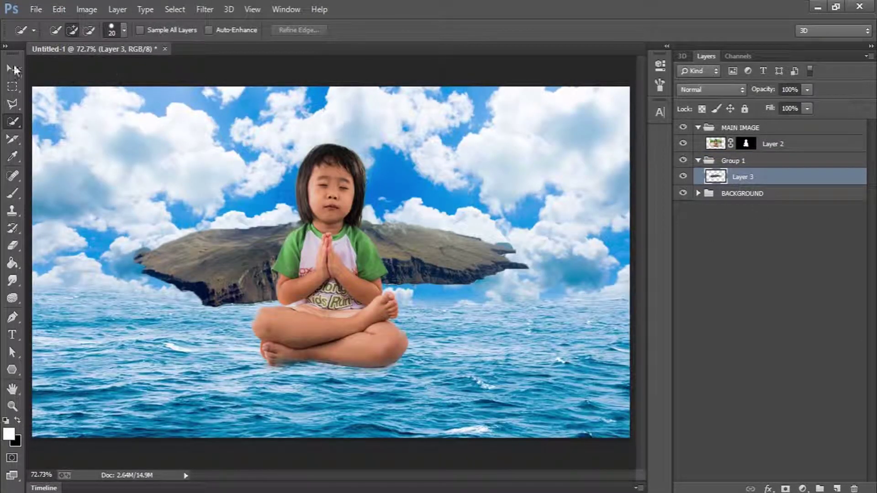
# - Move the island on Layer 3 straight down onto the sea so that it sits beneath the girl's crossed legs
pyautogui.click(12, 69)
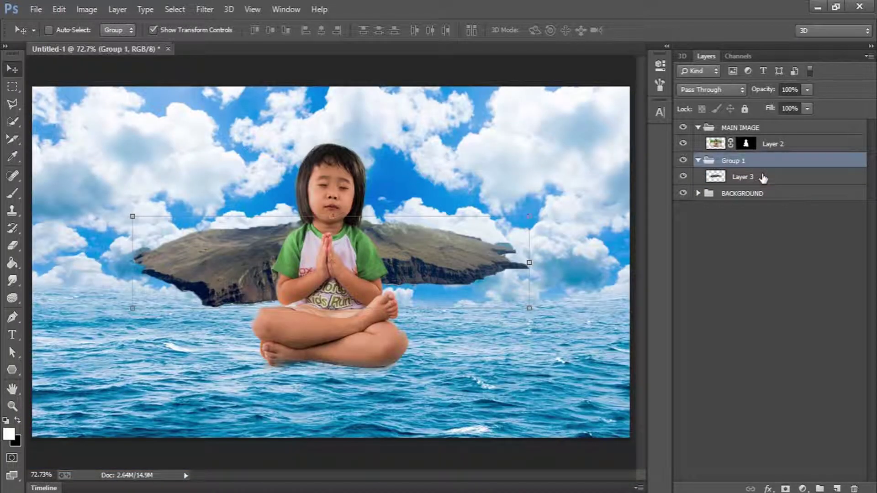
pyautogui.click(760, 177)
pyautogui.moveTo(374, 244); pyautogui.dragTo(373, 337)
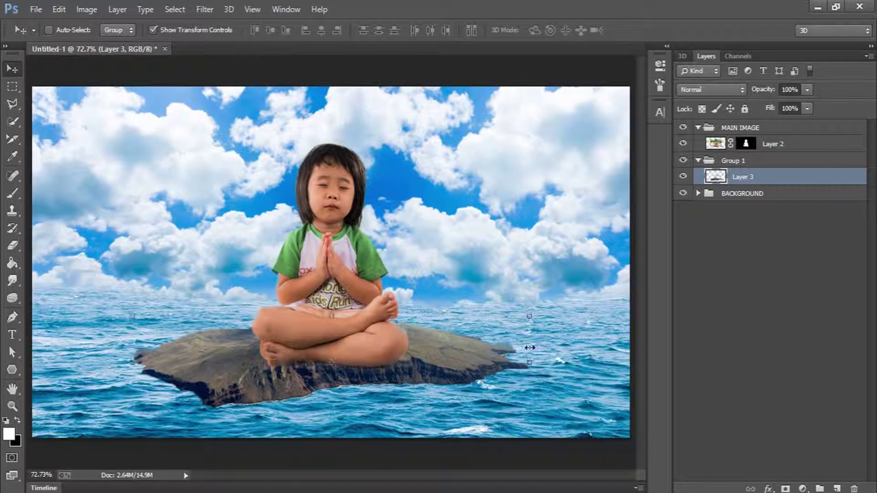
# - Flip the island on Layer 3 horizontally, nudge it under the girl, and rotate it about 5.4° counterclockwise
pyautogui.click(529, 361)
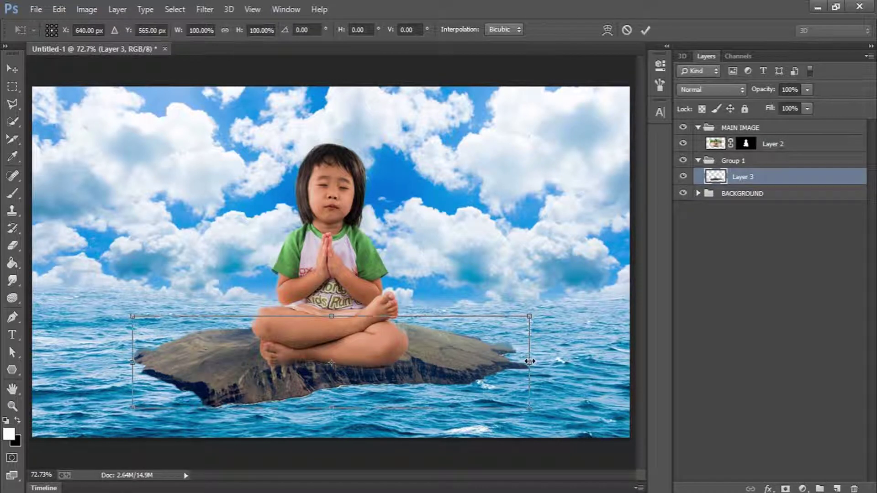
pyautogui.rightClick(471, 357)
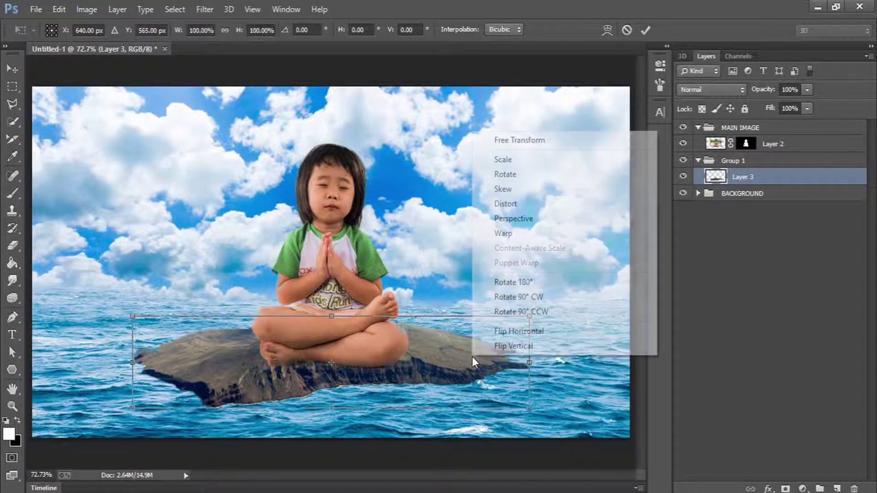
pyautogui.click(516, 330)
pyautogui.moveTo(388, 352); pyautogui.dragTo(385, 351)
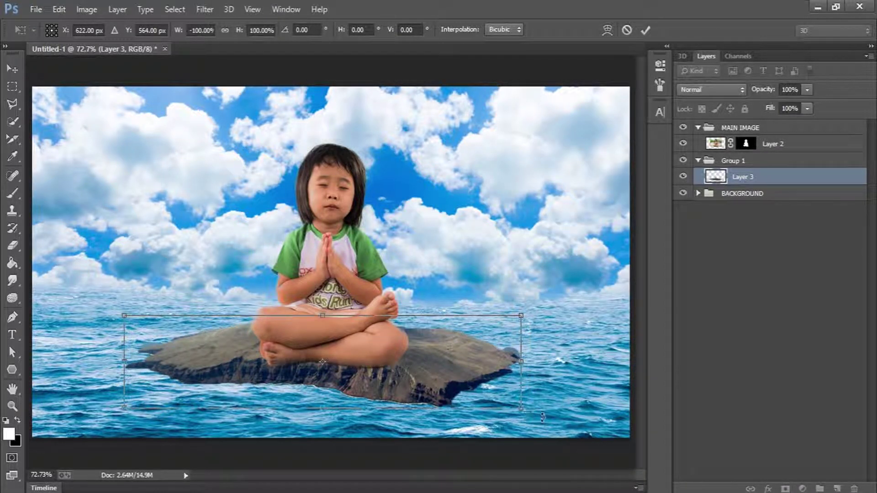
pyautogui.moveTo(544, 415); pyautogui.dragTo(544, 394)
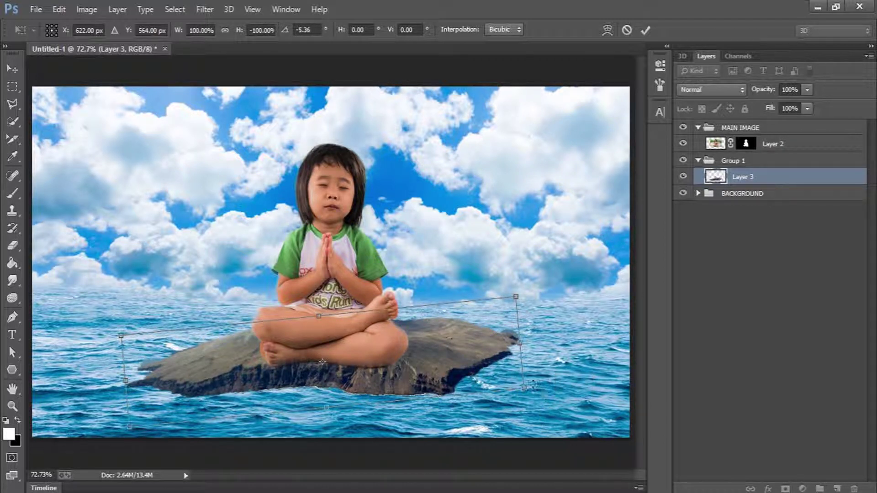
# - Warp the island into a rounder, flatter shape by bulging its front edge and pulling both ends inward, and apply the transformation
pyautogui.click(608, 30)
pyautogui.moveTo(305, 364); pyautogui.dragTo(342, 396)
pyautogui.moveTo(218, 370); pyautogui.dragTo(217, 352)
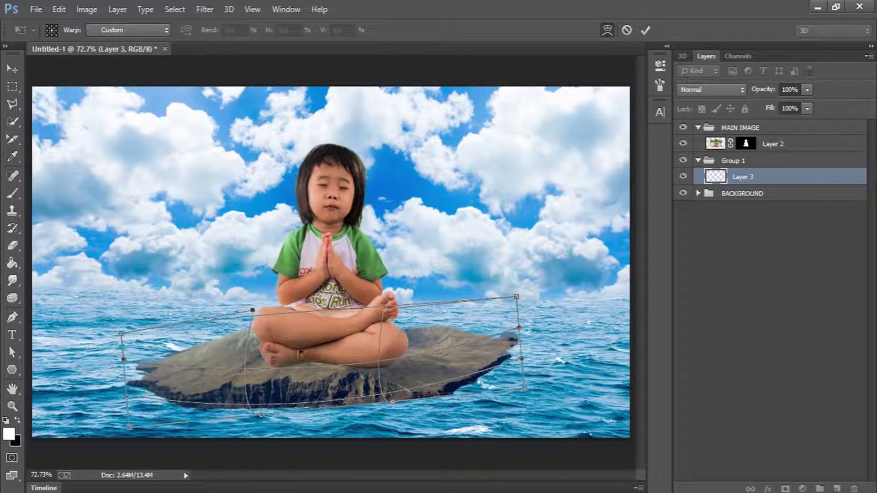
pyautogui.moveTo(341, 344); pyautogui.dragTo(365, 341)
pyautogui.moveTo(138, 369); pyautogui.dragTo(161, 356)
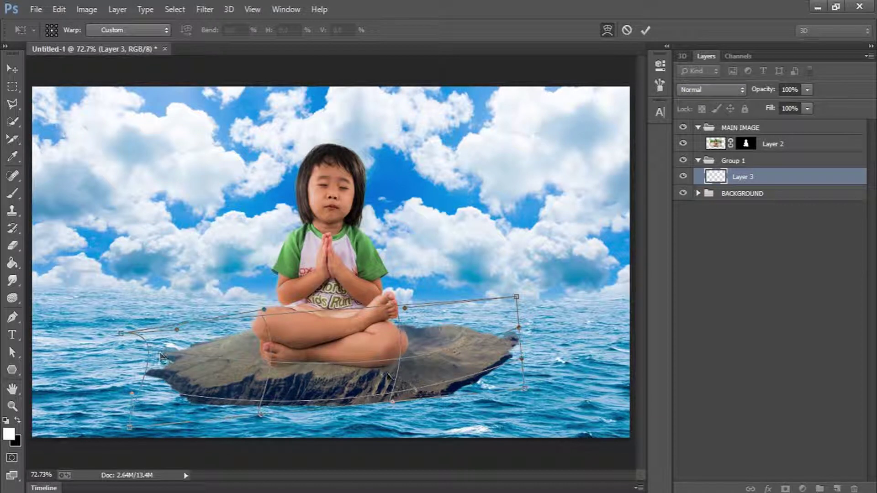
pyautogui.moveTo(484, 341); pyautogui.dragTo(478, 346)
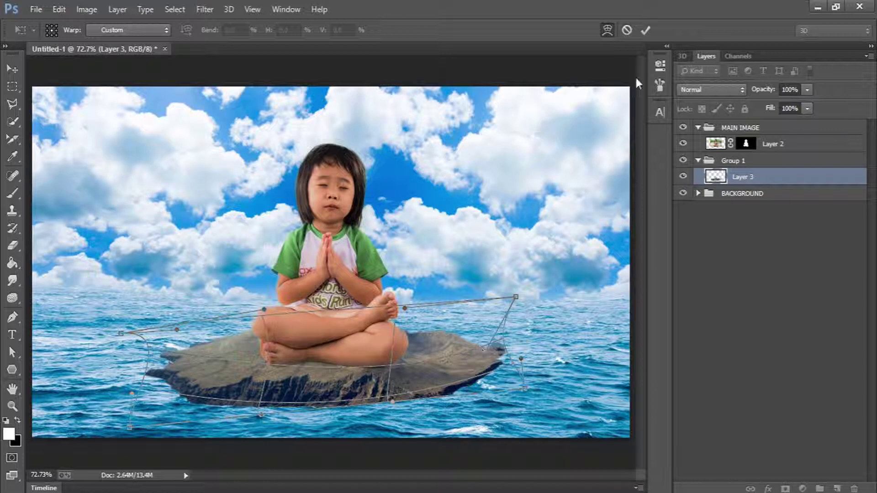
pyautogui.click(647, 32)
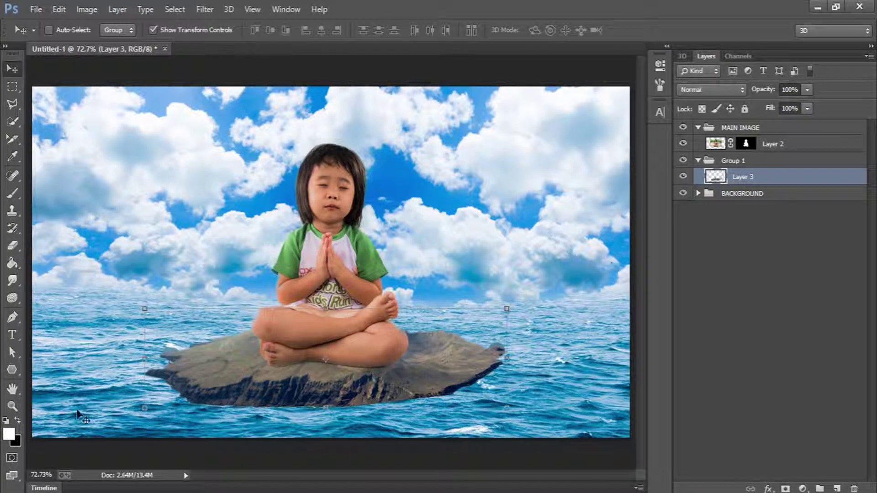
# - Erase the two pointed tips at the island's left end with a soft 50 px Eraser
pyautogui.click(13, 405)
pyautogui.moveTo(280, 392); pyautogui.dragTo(325, 397)
pyautogui.scroll(-2, 394, 363)
pyautogui.scroll(-1, 396, 363)
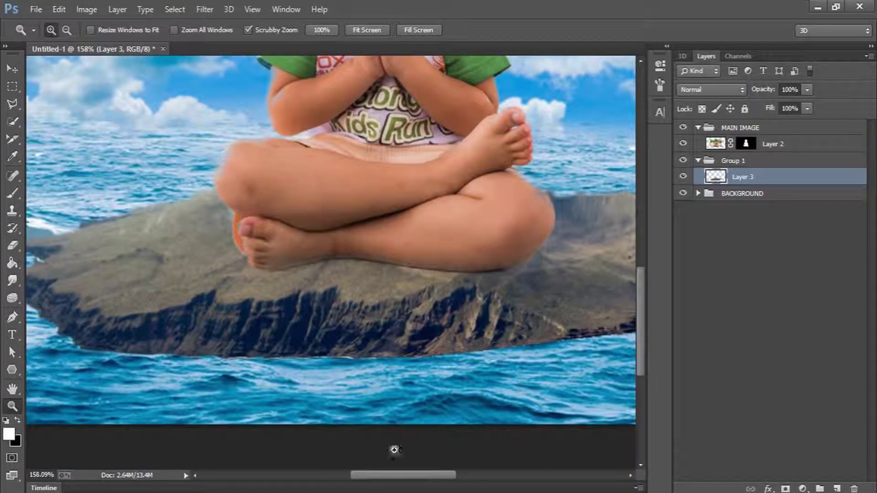
pyautogui.hscroll(-4, 384, 471)
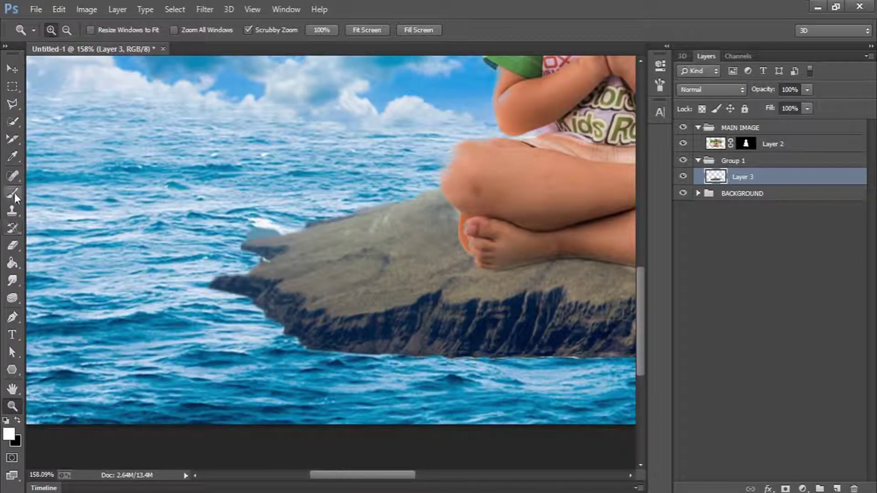
pyautogui.click(18, 249)
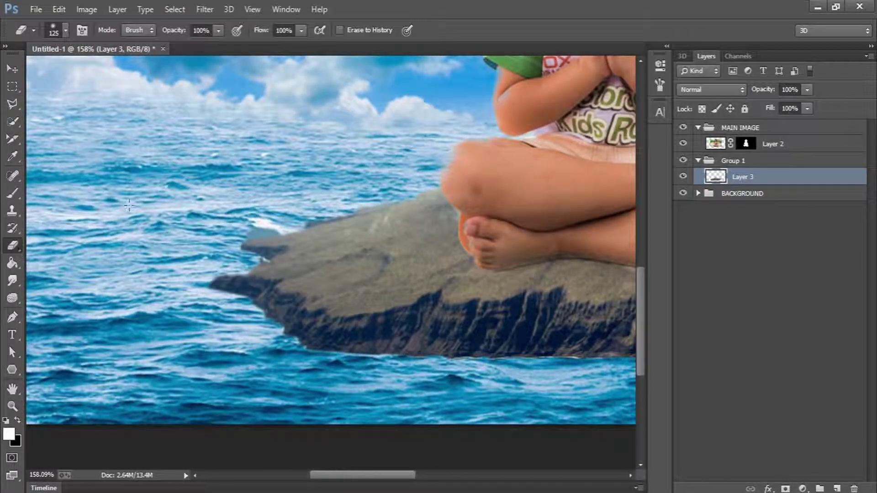
pyautogui.rightClick(259, 175)
pyautogui.click(376, 192)
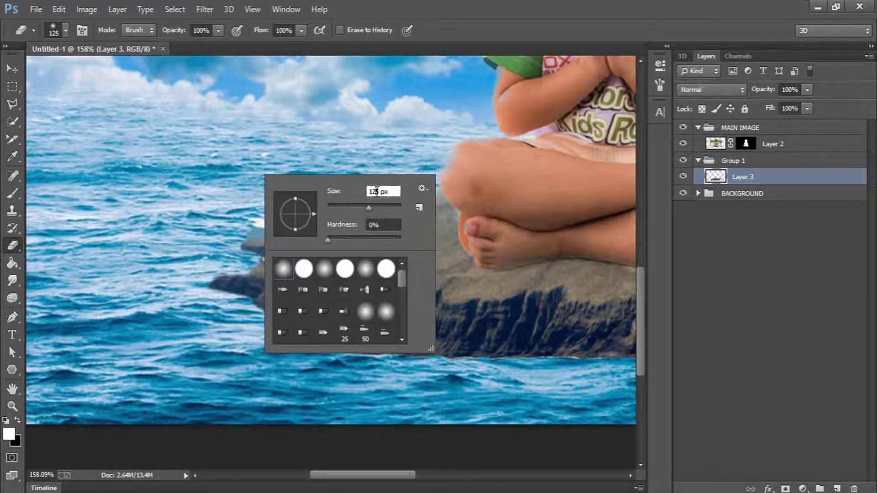
pyautogui.doubleClick(372, 191)
pyautogui.write('50')
pyautogui.press('Return')
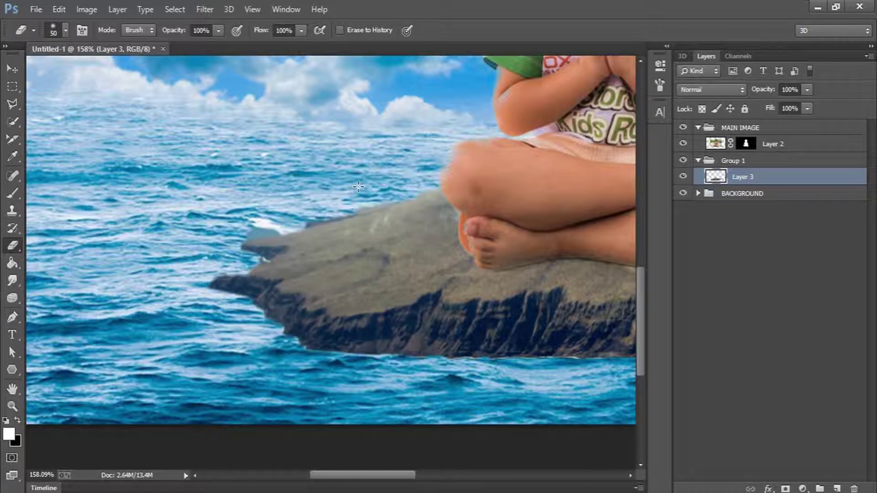
pyautogui.moveTo(263, 227)
pyautogui.mouseDown()
pyautogui.moveTo(262, 218)
pyautogui.moveTo(219, 283)
pyautogui.moveTo(229, 302)
pyautogui.mouseUp()
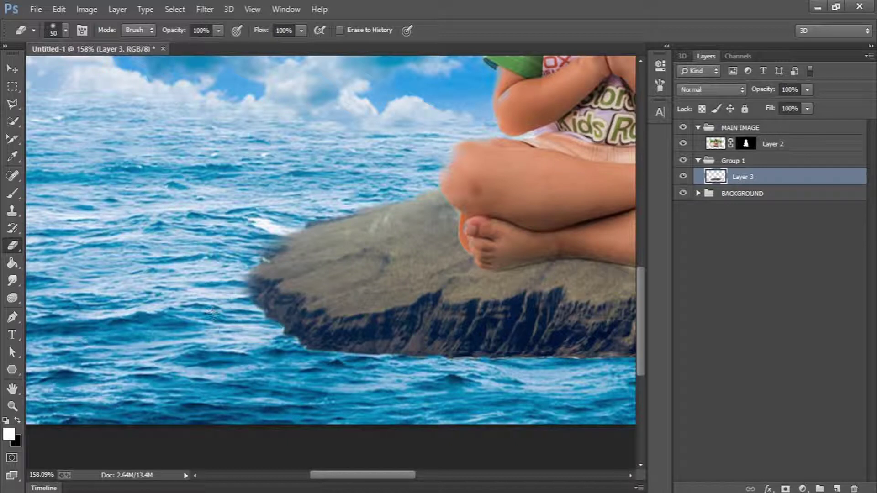
# - Add a layer mask to Layer 3 and fade the island's lower edge into the water with a soft 50 px black brush
pyautogui.doubleClick(12, 410)
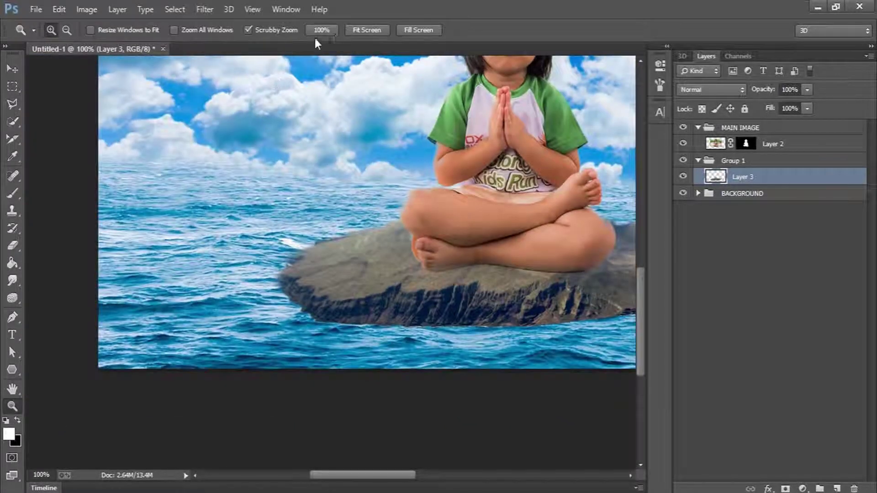
pyautogui.click(358, 34)
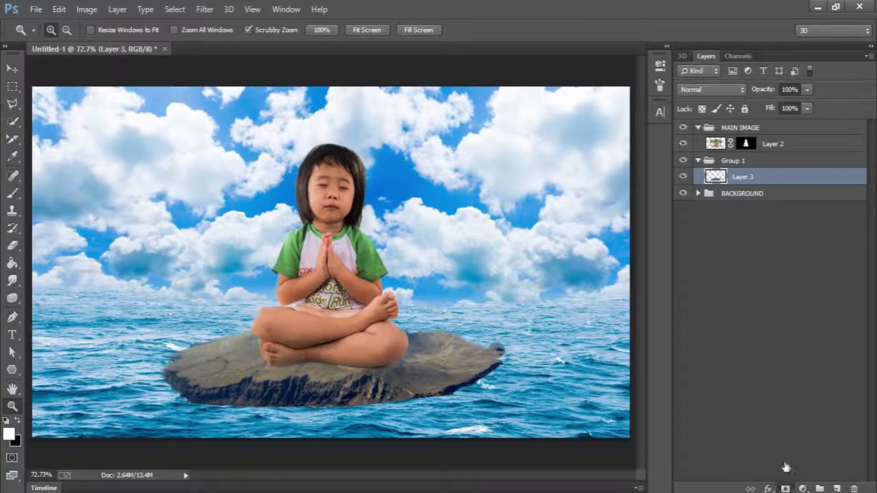
pyautogui.click(785, 488)
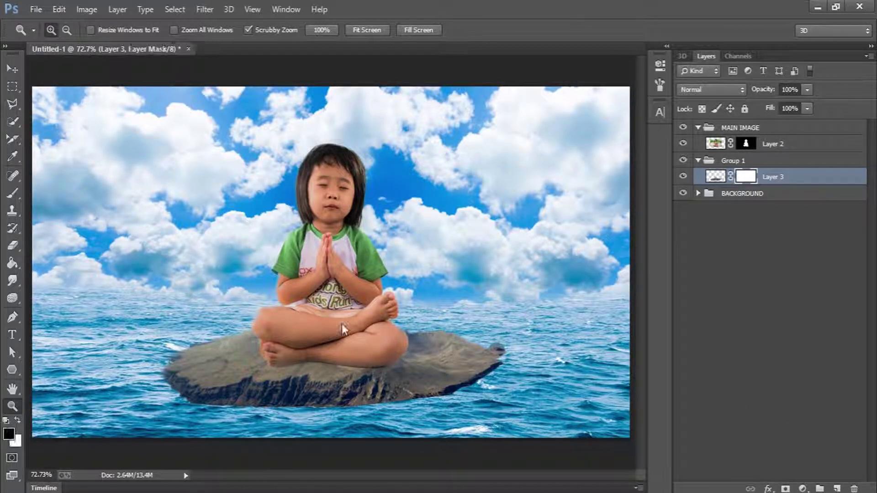
pyautogui.click(11, 192)
pyautogui.rightClick(318, 212)
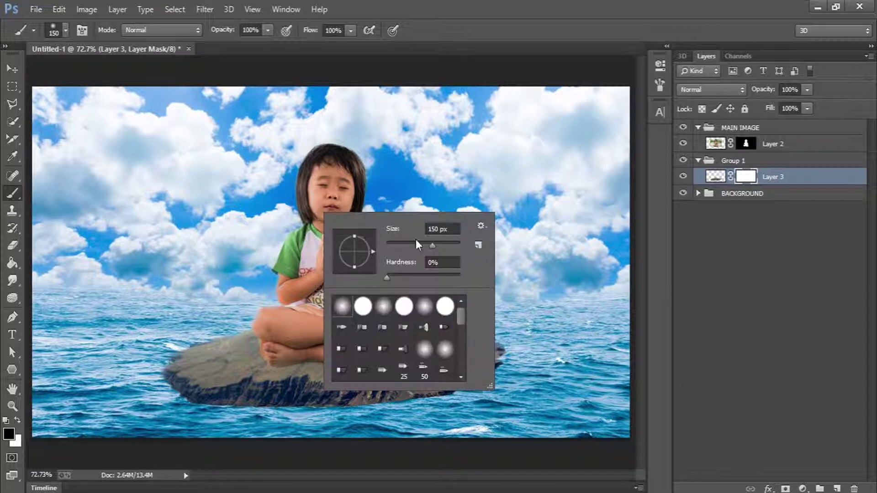
pyautogui.doubleClick(433, 228)
pyautogui.write('50')
pyautogui.press('Return')
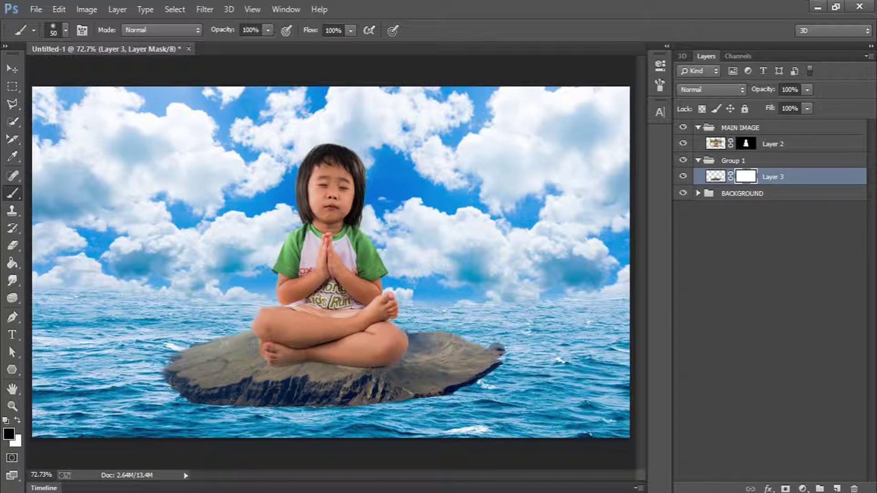
pyautogui.moveTo(157, 402)
pyautogui.mouseDown()
pyautogui.moveTo(385, 412)
pyautogui.moveTo(438, 402)
pyautogui.moveTo(497, 369)
pyautogui.mouseUp()
pyautogui.moveTo(440, 403)
pyautogui.mouseDown()
pyautogui.moveTo(433, 404)
pyautogui.moveTo(496, 373)
pyautogui.moveTo(440, 404)
pyautogui.moveTo(315, 416)
pyautogui.mouseUp()
pyautogui.moveTo(237, 409)
pyautogui.mouseDown()
pyautogui.moveTo(181, 406)
pyautogui.moveTo(165, 395)
pyautogui.mouseUp()
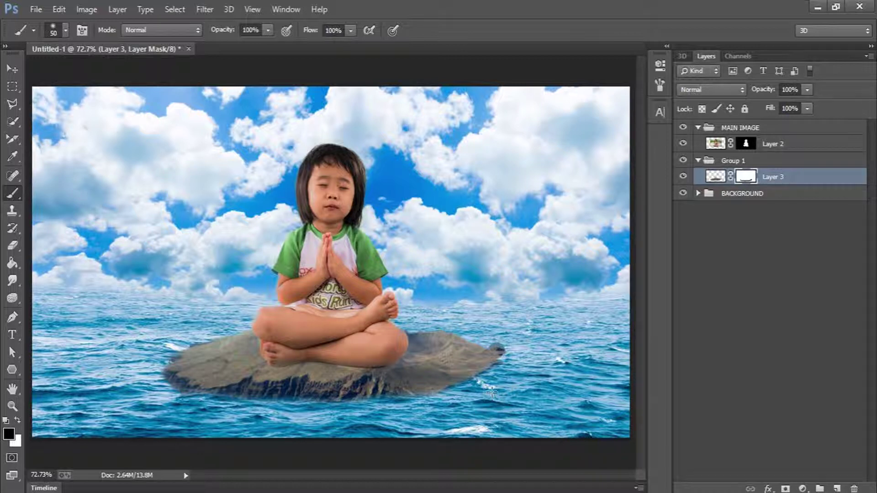
# - Add two empty layers in the MAIN IMAGE group, one directly above and one directly below the girl's Layer 2
pyautogui.click(781, 145)
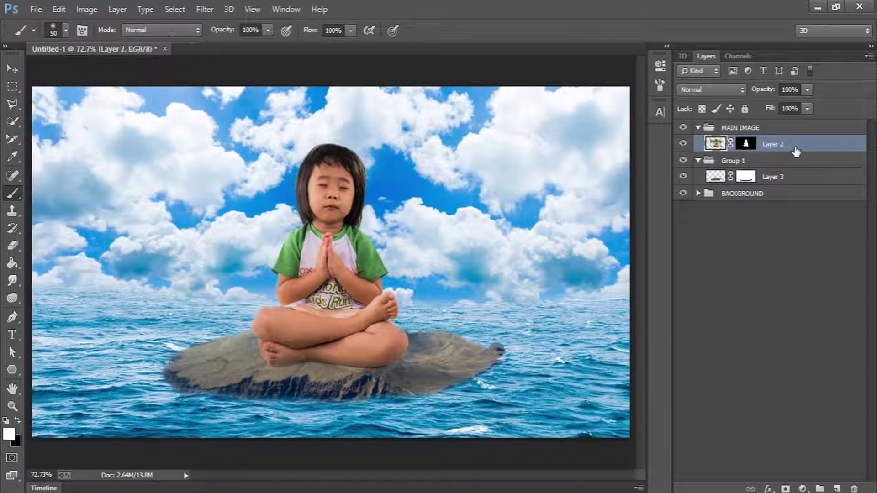
pyautogui.click(836, 489)
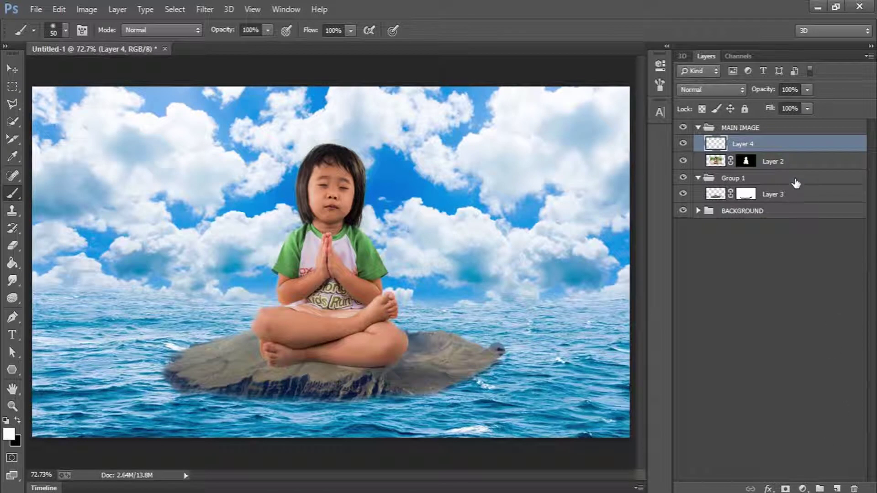
pyautogui.click(799, 181)
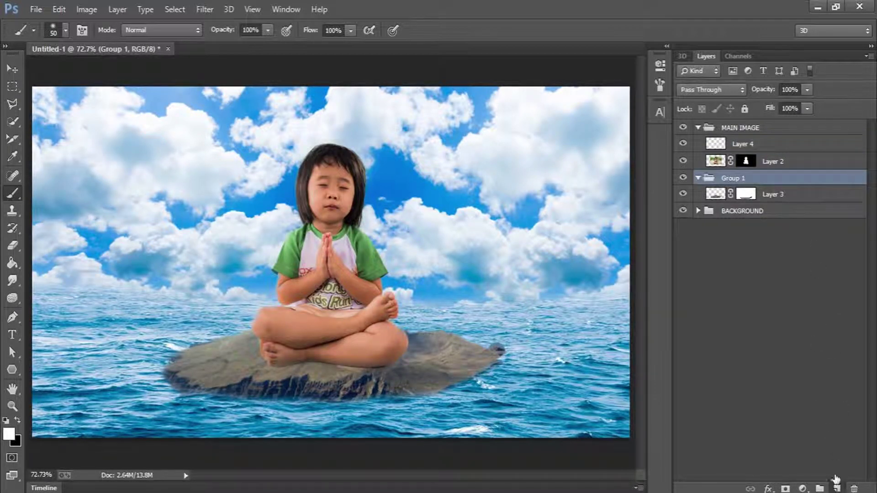
pyautogui.click(836, 489)
pyautogui.moveTo(780, 193); pyautogui.dragTo(751, 174)
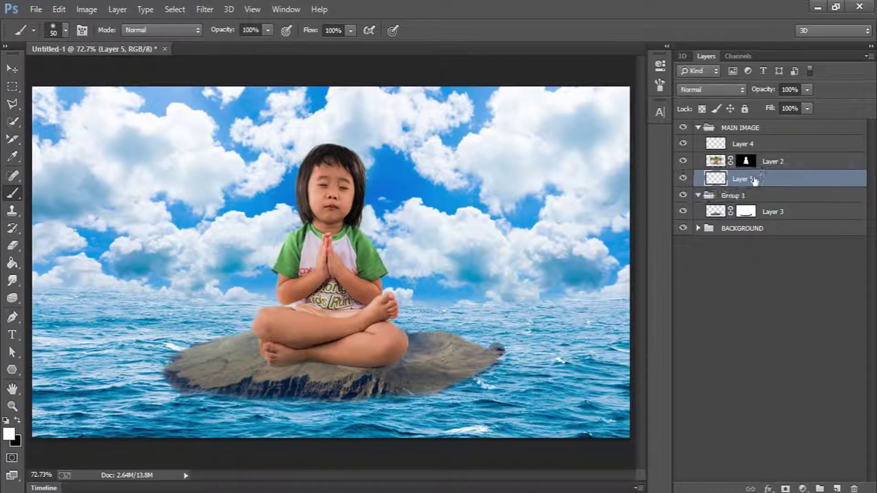
# - Rename the empty layer below the girl SHADOW (DOWN) and the one above her SHADOW (UP)
pyautogui.doubleClick(747, 179)
pyautogui.write('SHADOW (DOW')
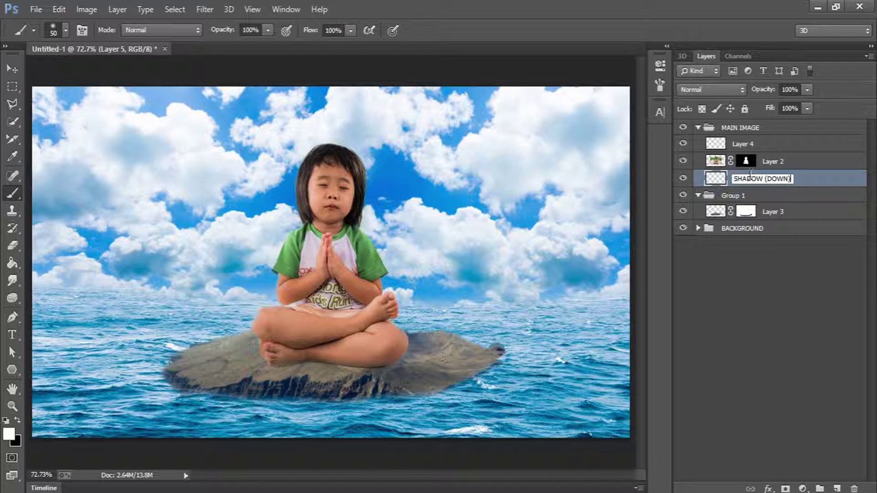
pyautogui.write('N)')
pyautogui.press('Return')
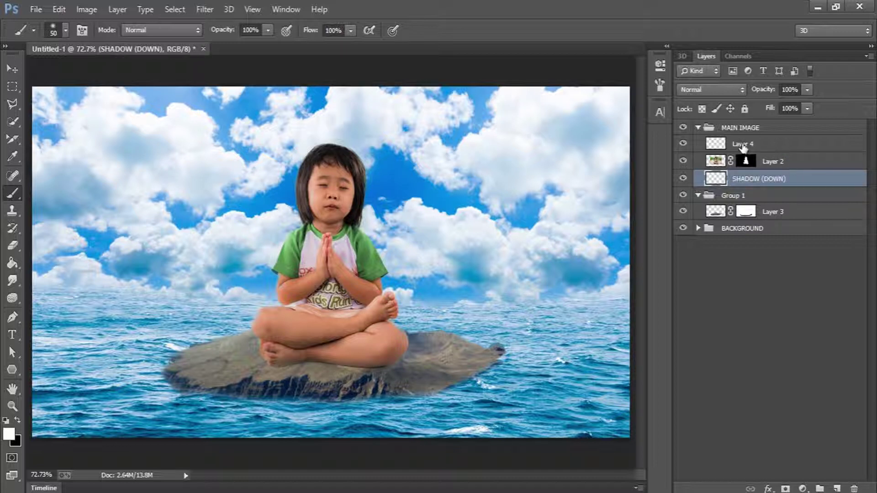
pyautogui.click(742, 145)
pyautogui.doubleClick(742, 145)
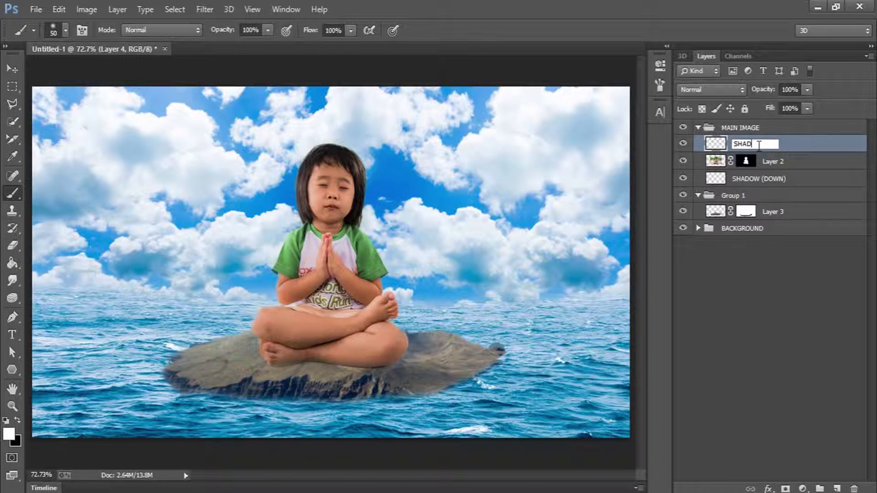
pyautogui.write('P)')
pyautogui.press('Return')
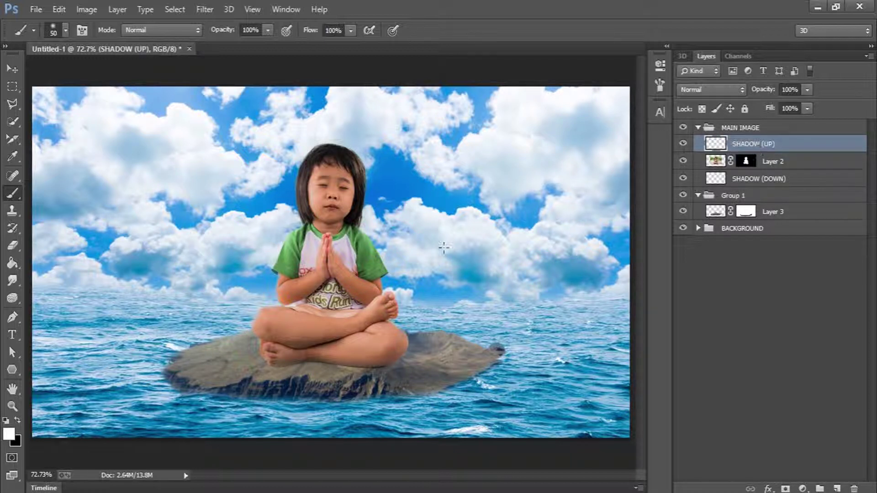
# - Set up the Brush tool with black as the foreground colour for shadow painting around the girl's crossed legs
pyautogui.click(17, 404)
pyautogui.moveTo(277, 393); pyautogui.dragTo(345, 387)
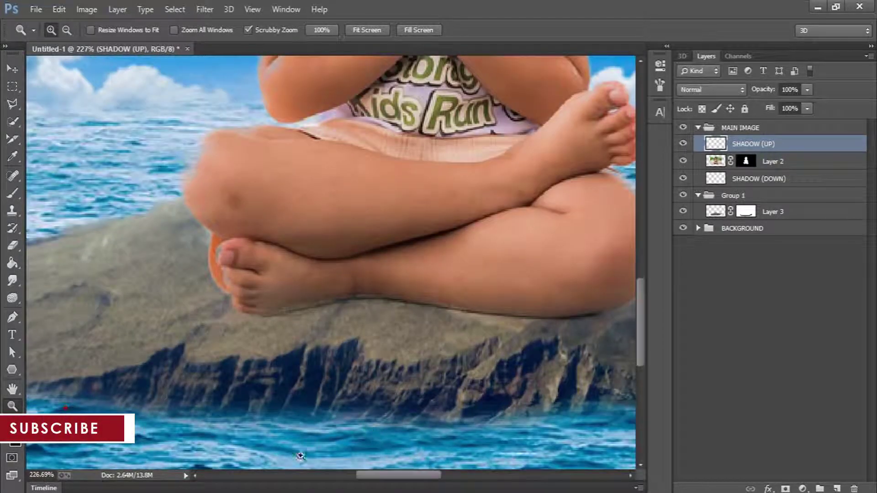
pyautogui.moveTo(407, 477)
pyautogui.mouseDown()
pyautogui.moveTo(426, 476)
pyautogui.moveTo(413, 482)
pyautogui.mouseUp()
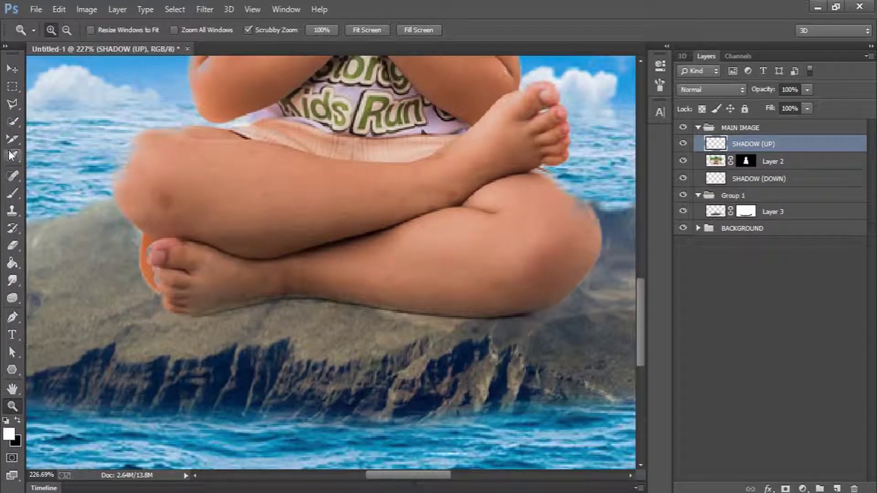
pyautogui.click(14, 192)
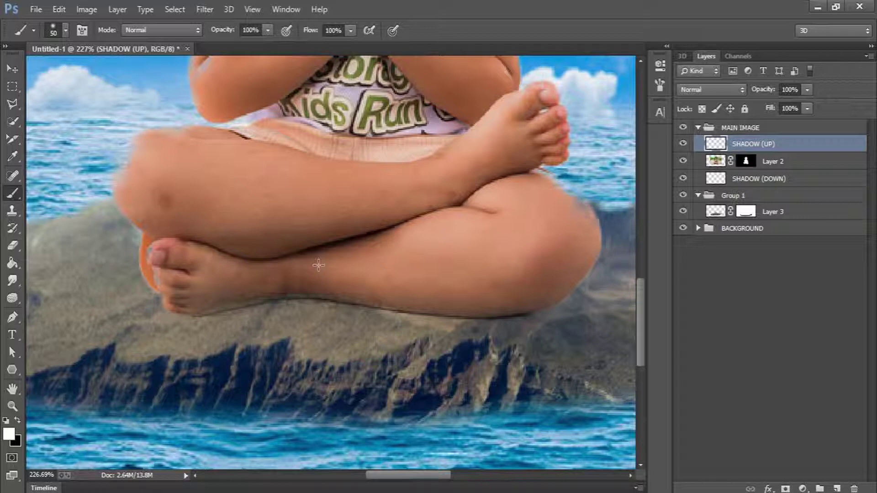
pyautogui.rightClick(319, 265)
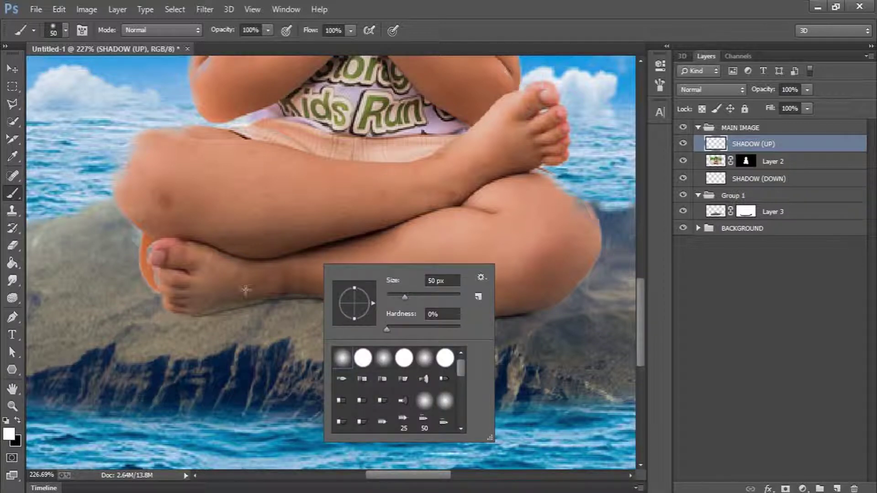
pyautogui.moveTo(166, 301); pyautogui.dragTo(204, 311)
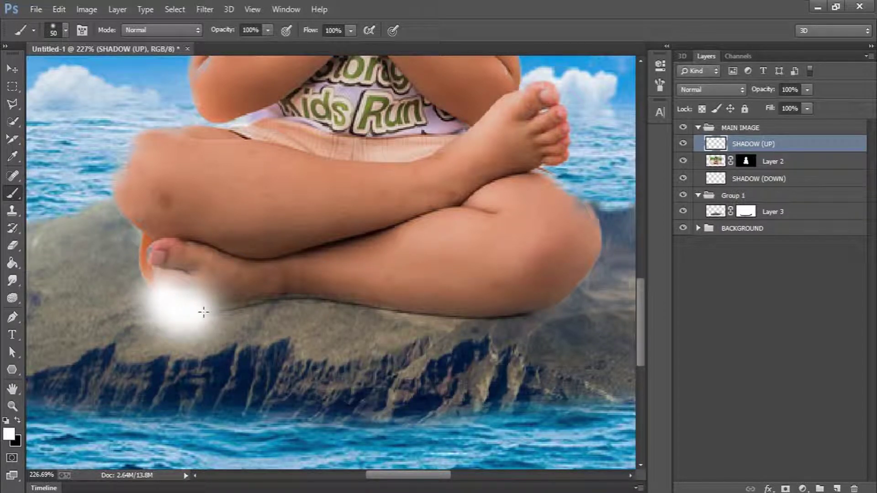
pyautogui.hotkey('ctrl', 'z')
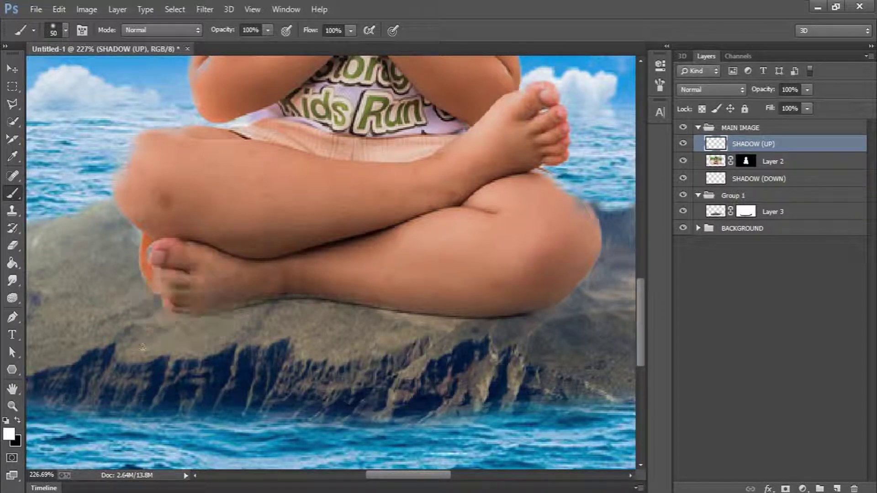
pyautogui.click(16, 421)
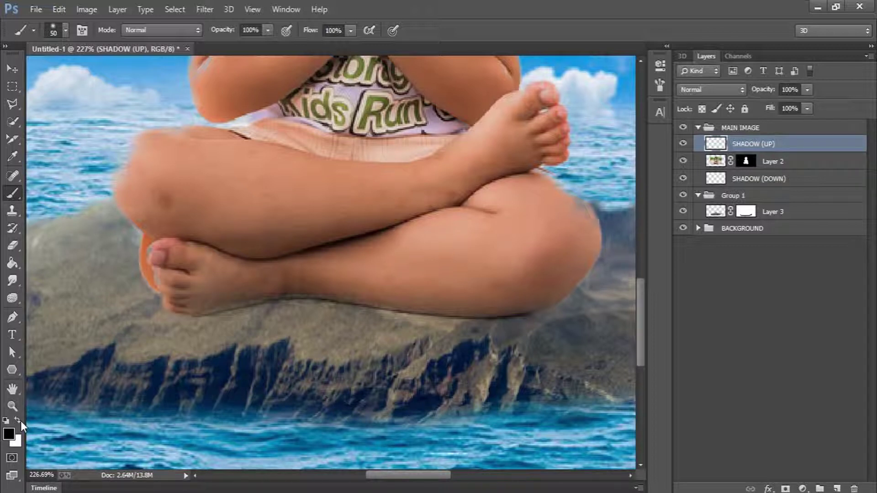
# - Try painting a shadow under the girl's foot on SHADOW (UP) with a soft 20 px black brush
pyautogui.rightClick(302, 274)
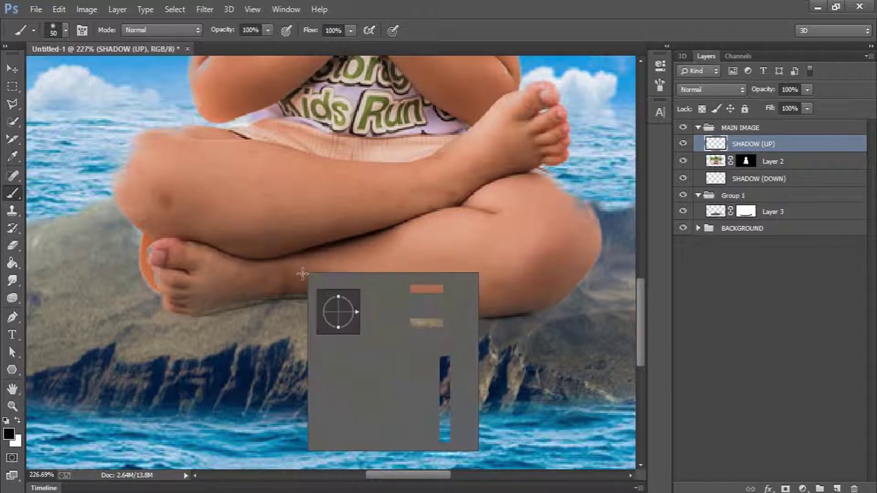
pyautogui.moveTo(415, 290); pyautogui.dragTo(395, 291)
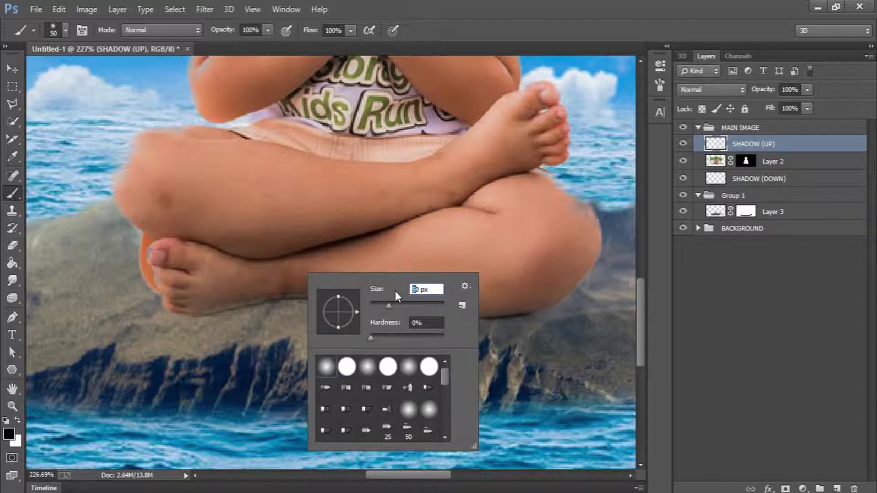
pyautogui.write('2')
pyautogui.press('Return')
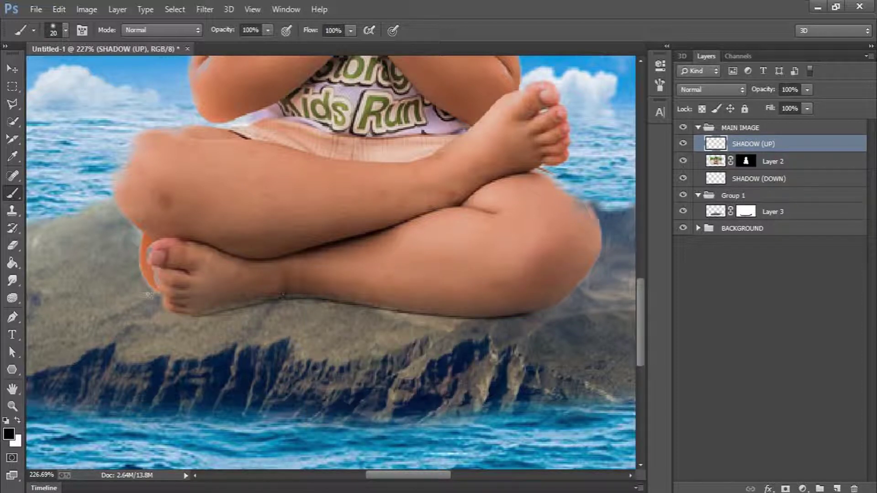
pyautogui.moveTo(146, 290)
pyautogui.mouseDown()
pyautogui.moveTo(197, 310)
pyautogui.moveTo(250, 306)
pyautogui.mouseUp()
pyautogui.hotkey('ctrl', 'z')
# - Try painting the shadow under the girl's knee on SHADOW (UP) with a soft 5 px black brush
pyautogui.rightClick(302, 275)
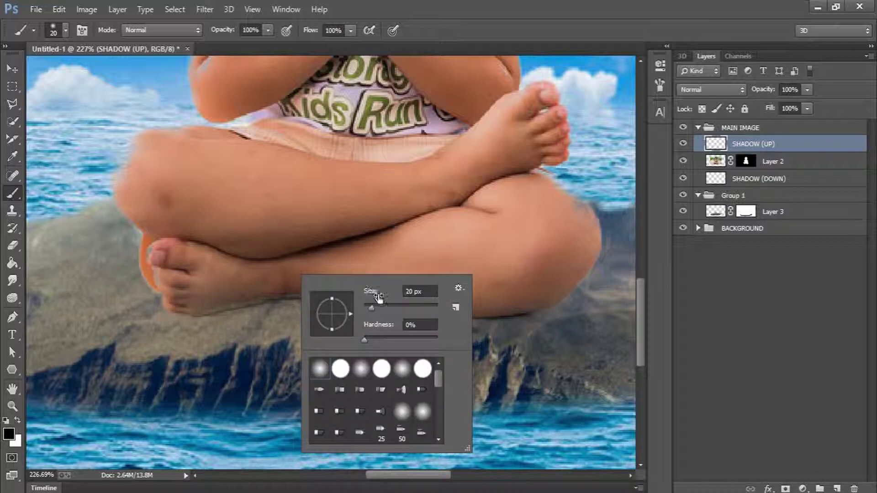
pyautogui.click(410, 286)
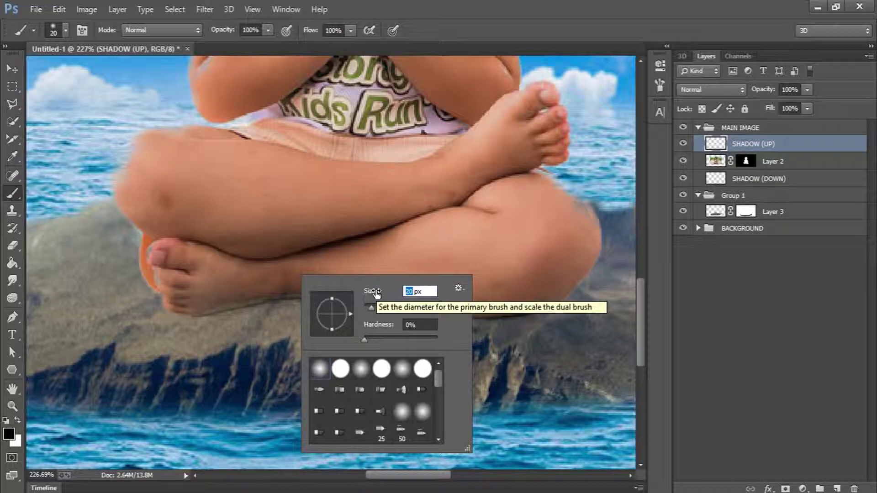
pyautogui.write('5')
pyautogui.press('Return')
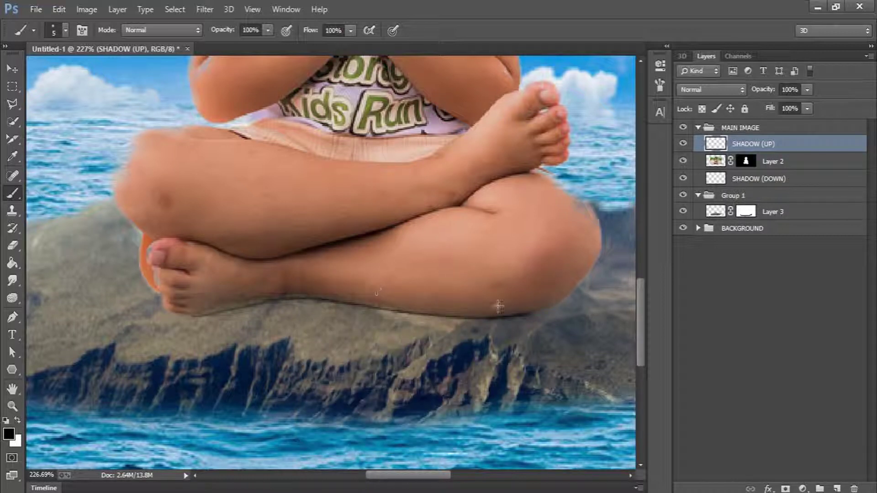
pyautogui.moveTo(540, 307); pyautogui.dragTo(490, 316)
pyautogui.hotkey('ctrl', 'z')
# - Paint a soft 10 px black line along the underside of the girl's legs and foot on SHADOW (UP)
pyautogui.rightClick(471, 296)
pyautogui.doubleClick(508, 291)
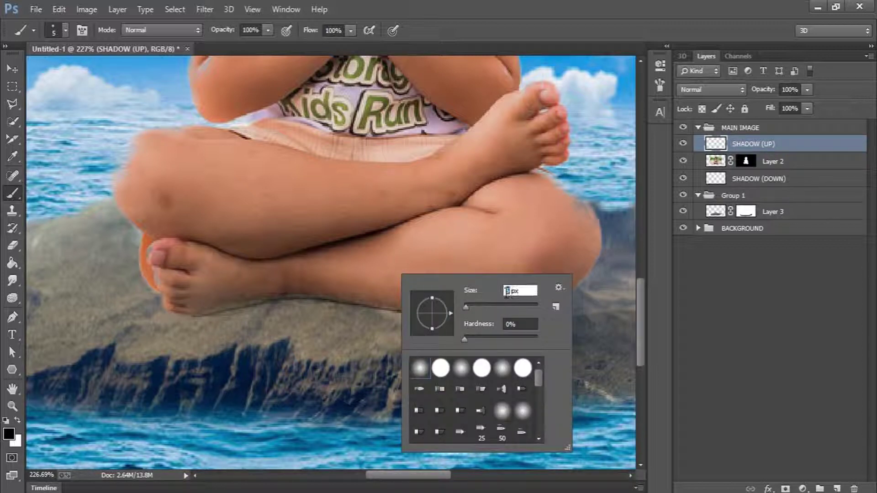
pyautogui.write('10')
pyautogui.press('Return')
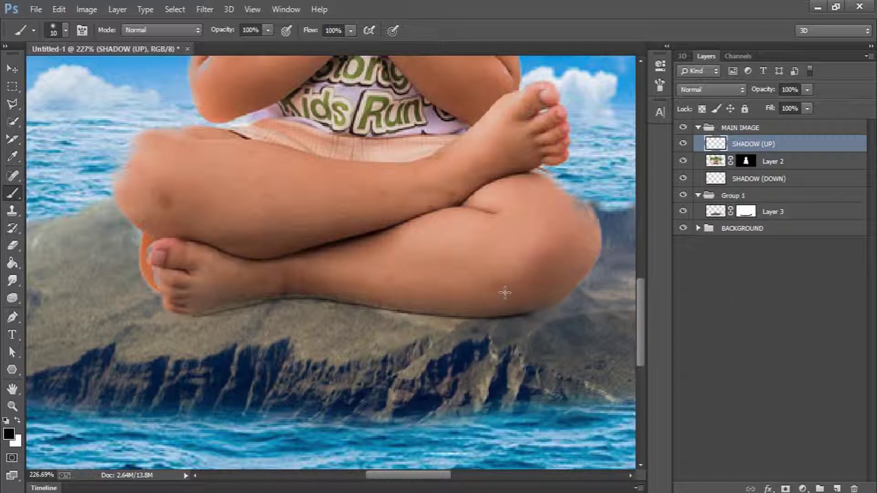
pyautogui.moveTo(529, 312)
pyautogui.mouseDown()
pyautogui.moveTo(473, 322)
pyautogui.moveTo(258, 297)
pyautogui.moveTo(179, 313)
pyautogui.moveTo(158, 310)
pyautogui.moveTo(149, 288)
pyautogui.mouseUp()
# - Set the SHADOW (UP) layer's opacity to 30%
pyautogui.click(789, 89)
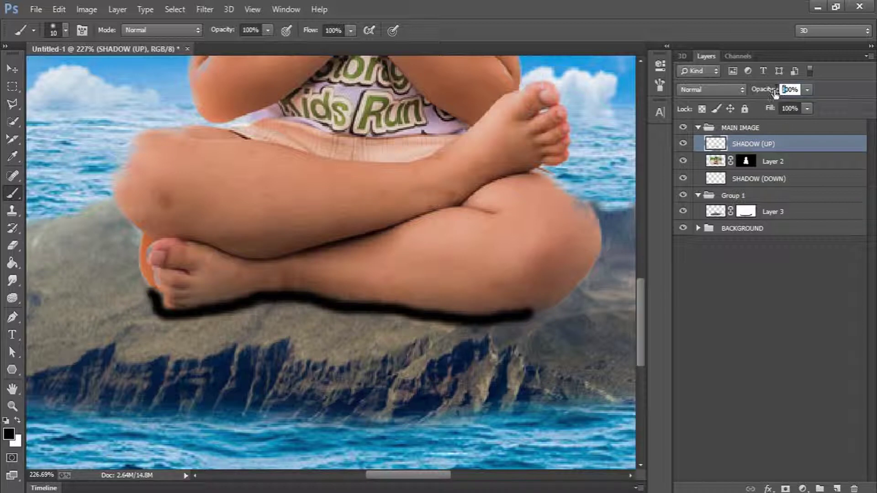
pyautogui.write('2')
pyautogui.press('Return')
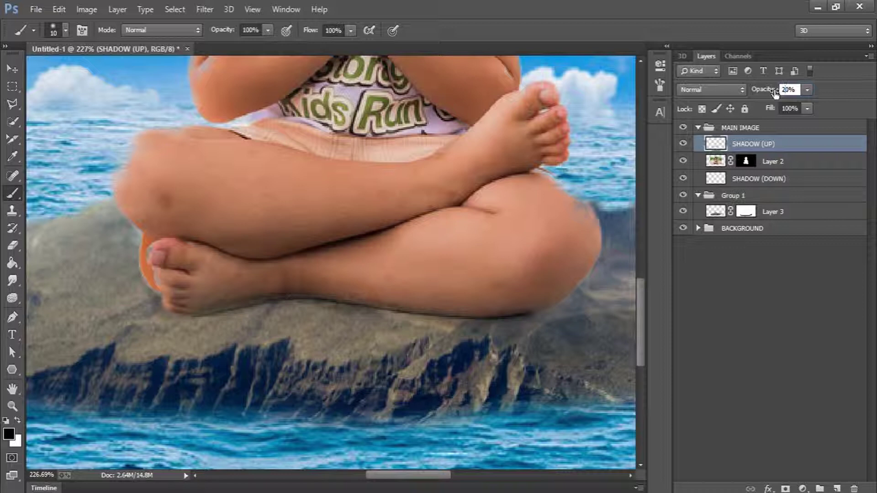
pyautogui.write('4')
pyautogui.press('Return')
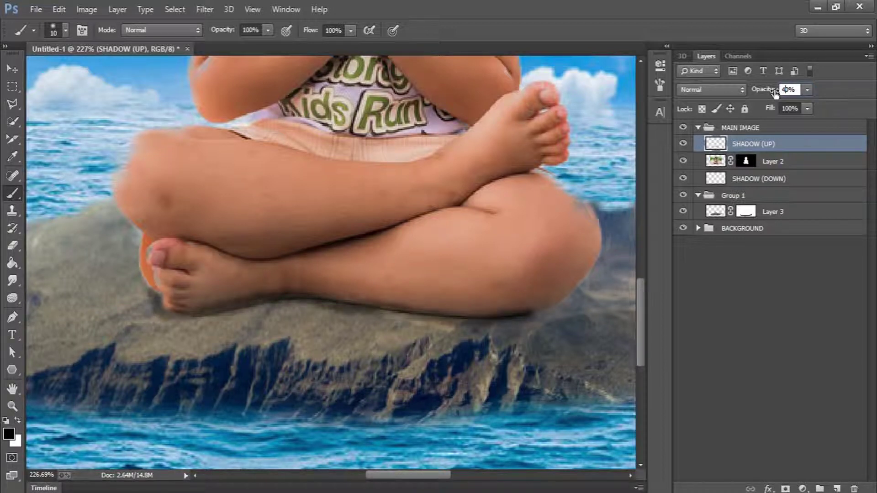
pyautogui.write('3')
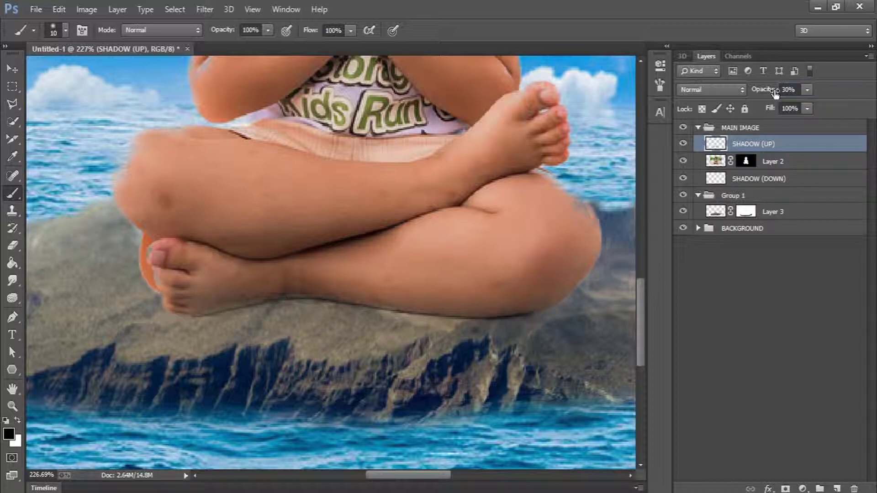
pyautogui.press('Return')
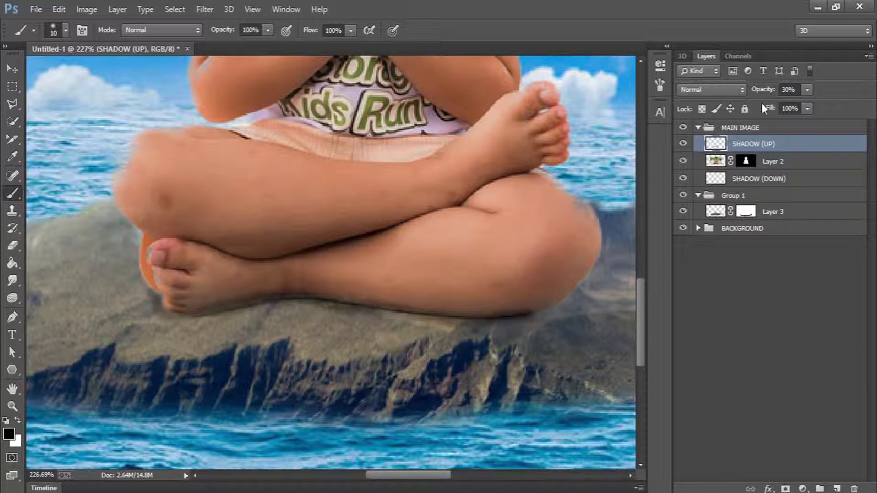
# - Paint a soft black ground shadow beneath the girl's legs and foot on SHADOW (DOWN), using 10 px and 40 px brush sizes
pyautogui.click(773, 181)
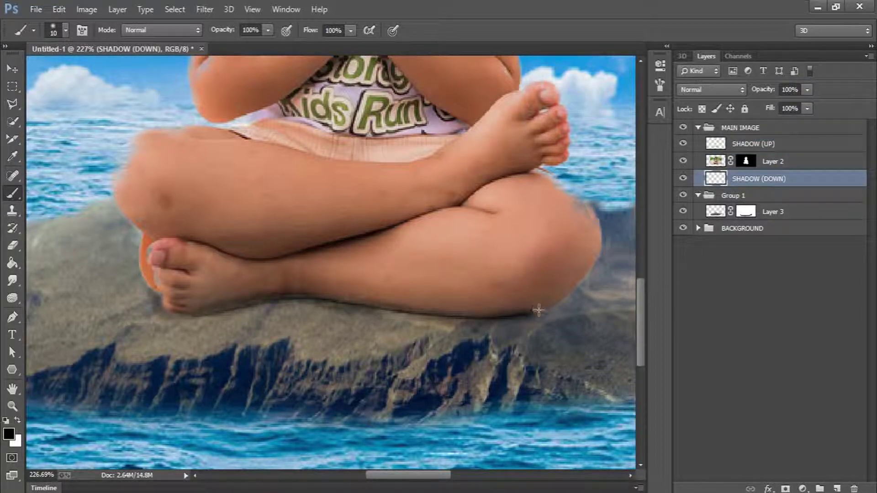
pyautogui.moveTo(539, 313)
pyautogui.mouseDown()
pyautogui.moveTo(414, 317)
pyautogui.moveTo(279, 297)
pyautogui.moveTo(160, 311)
pyautogui.moveTo(145, 292)
pyautogui.moveTo(150, 302)
pyautogui.mouseUp()
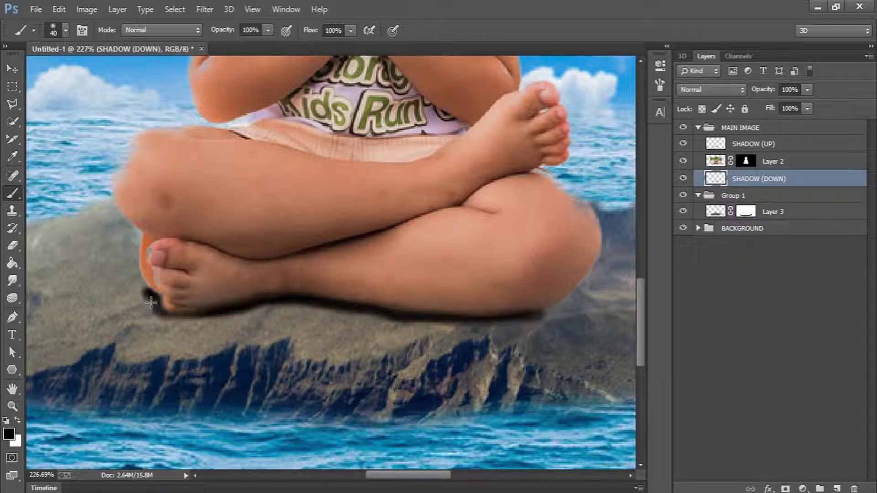
pyautogui.moveTo(154, 307)
pyautogui.mouseDown()
pyautogui.moveTo(213, 315)
pyautogui.moveTo(291, 293)
pyautogui.moveTo(421, 303)
pyautogui.moveTo(506, 298)
pyautogui.moveTo(542, 284)
pyautogui.moveTo(537, 296)
pyautogui.moveTo(464, 305)
pyautogui.moveTo(254, 286)
pyautogui.moveTo(154, 281)
pyautogui.mouseUp()
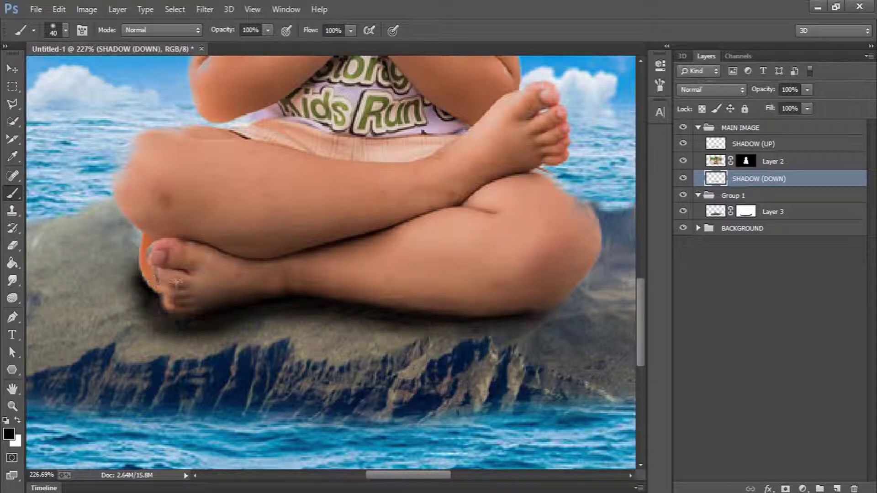
# - Add an empty layer inside Group 1 directly below the island's Layer 3 and name it SHADOW
pyautogui.click(19, 404)
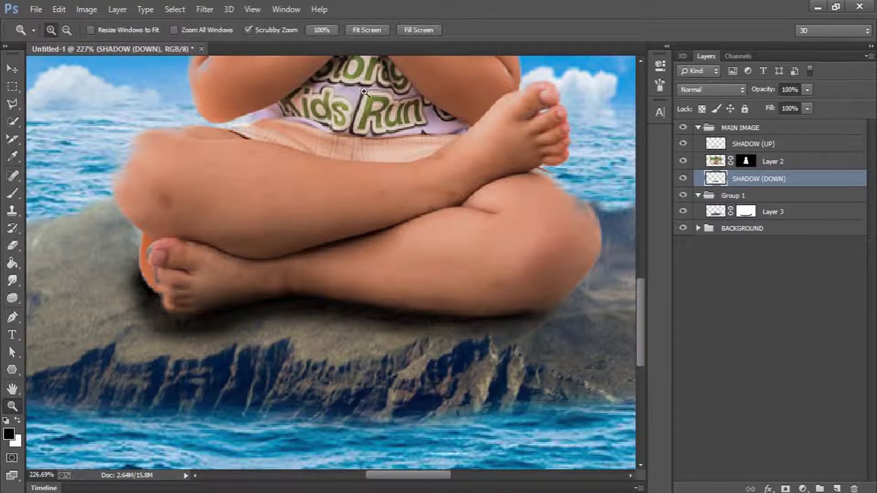
pyautogui.click(373, 29)
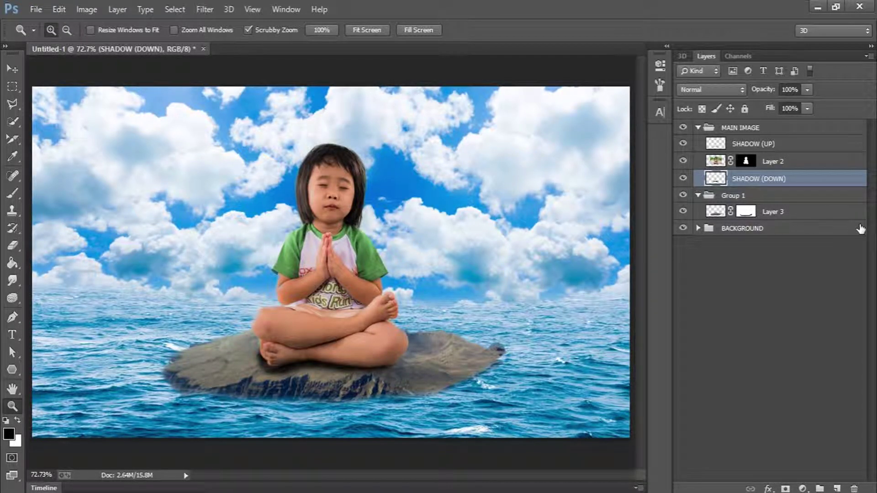
pyautogui.click(790, 228)
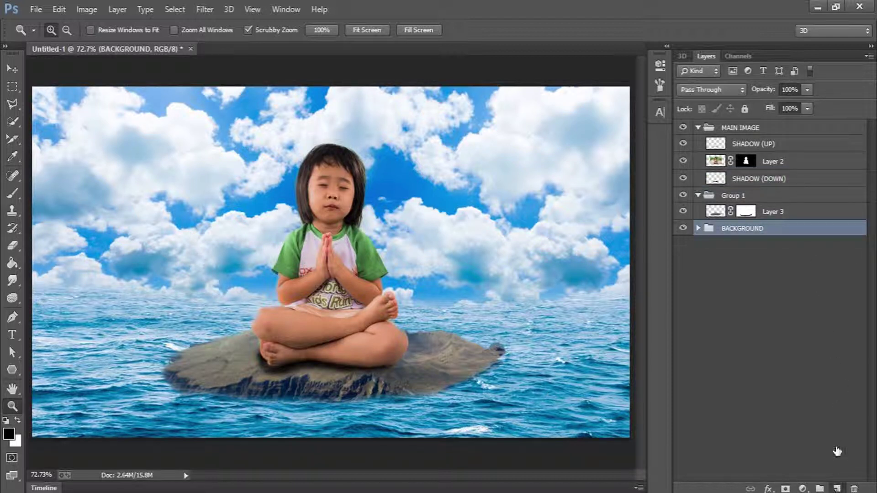
pyautogui.click(836, 488)
pyautogui.moveTo(772, 229); pyautogui.dragTo(774, 220)
pyautogui.doubleClick(742, 229)
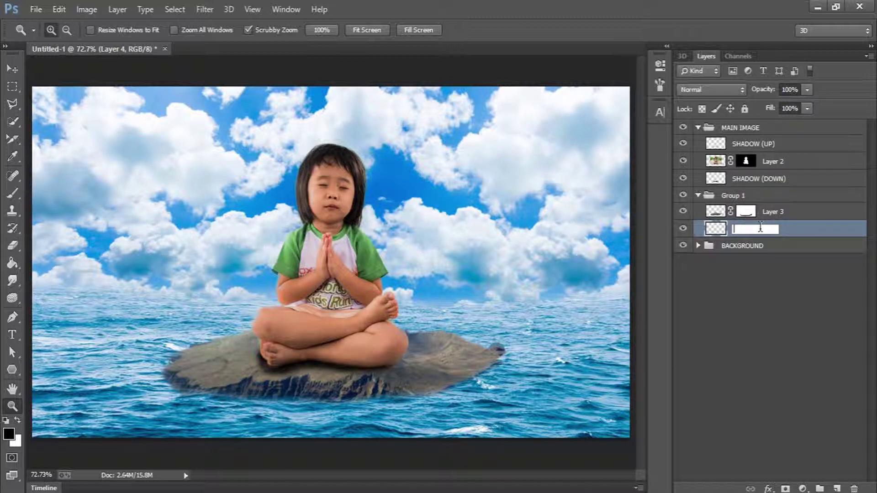
pyautogui.press('Return')
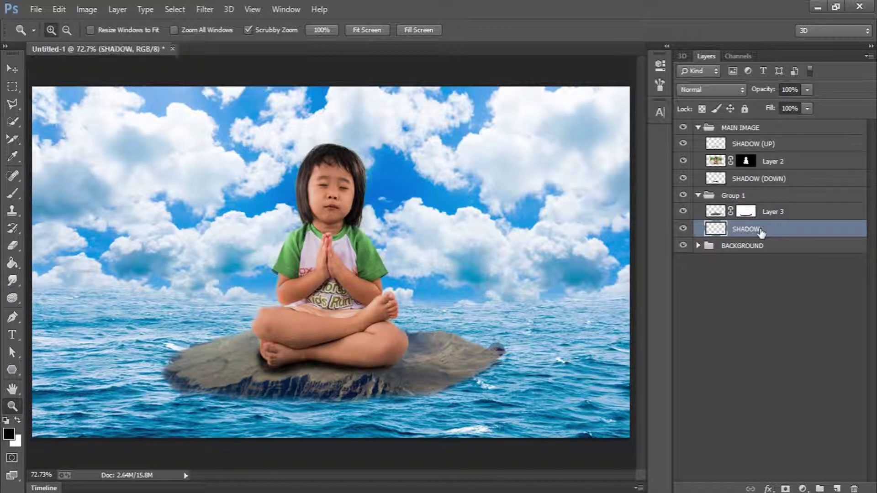
# - Paint a soft 40 px black shadow along the island's edge on the SHADOW layer and set that layer's opacity to 80%
pyautogui.click(13, 192)
pyautogui.moveTo(498, 361)
pyautogui.mouseDown()
pyautogui.moveTo(423, 386)
pyautogui.moveTo(441, 390)
pyautogui.moveTo(448, 384)
pyautogui.moveTo(225, 395)
pyautogui.moveTo(171, 381)
pyautogui.moveTo(268, 399)
pyautogui.moveTo(372, 400)
pyautogui.moveTo(440, 381)
pyautogui.moveTo(254, 391)
pyautogui.mouseUp()
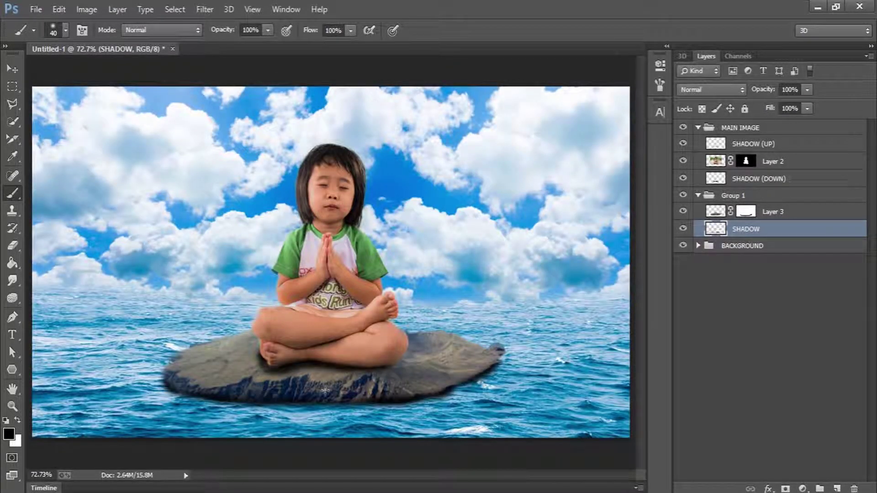
pyautogui.doubleClick(786, 90)
pyautogui.write('80')
pyautogui.press('Return')
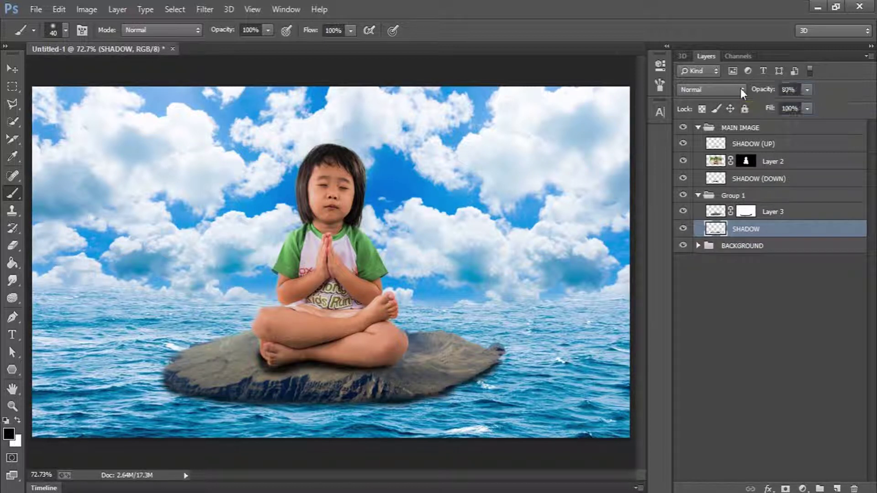
# - Set the SHADOW (DOWN) layer's opacity to 80% and deselect the layer
pyautogui.click(758, 179)
pyautogui.click(789, 90)
pyautogui.doubleClick(788, 90)
pyautogui.write('80')
pyautogui.press('Return')
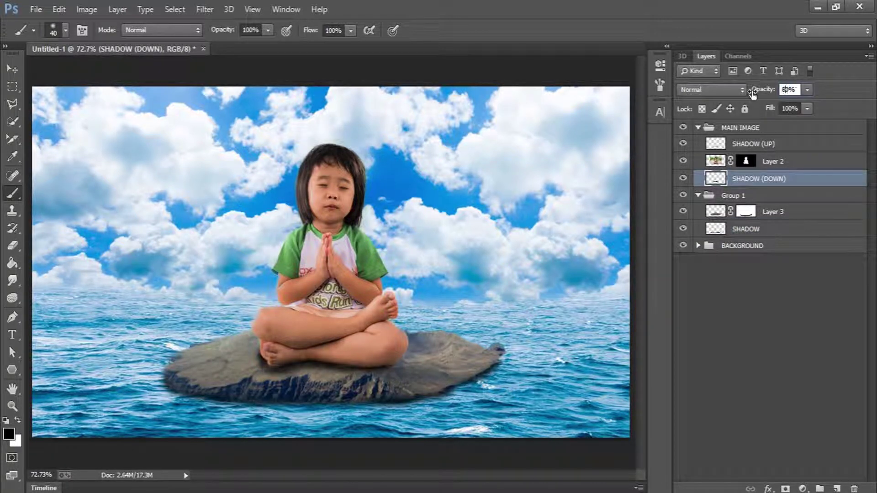
pyautogui.click(767, 294)
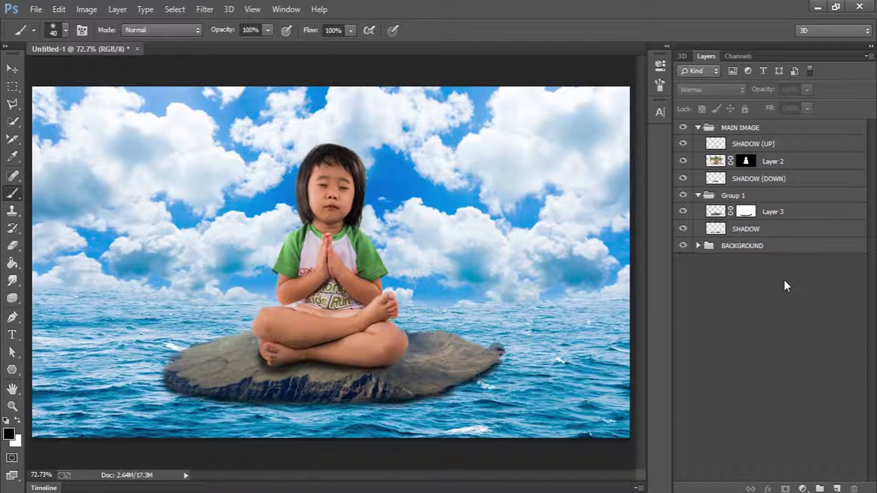
# - Add a Color Balance adjustment layer directly above Layer 1 in the BACKGROUND group, with the other two groups collapsed
pyautogui.click(699, 195)
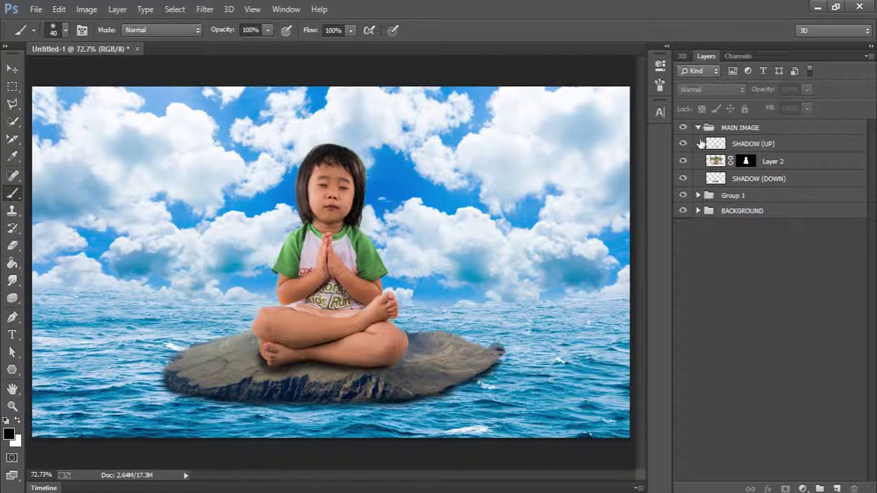
pyautogui.click(699, 127)
pyautogui.click(698, 159)
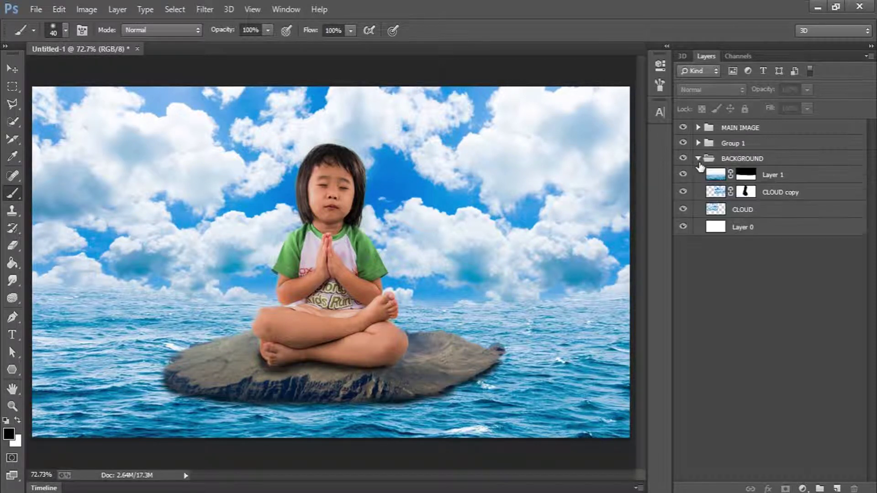
pyautogui.click(796, 178)
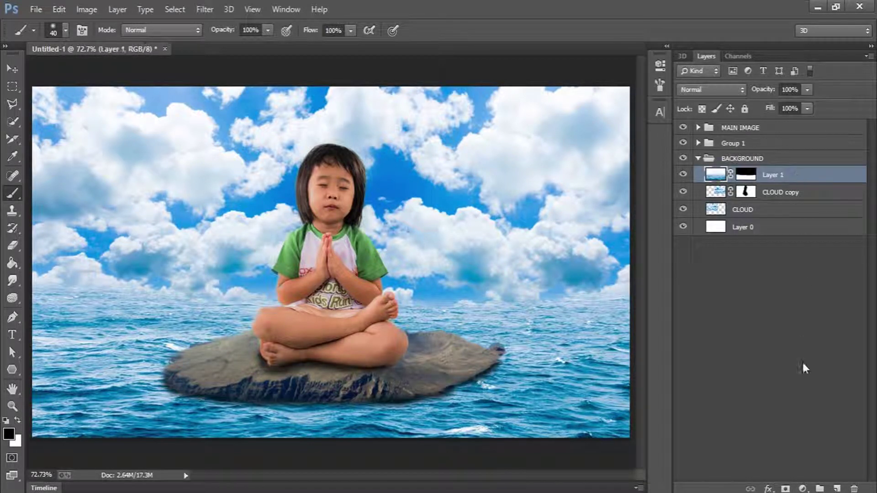
pyautogui.click(803, 488)
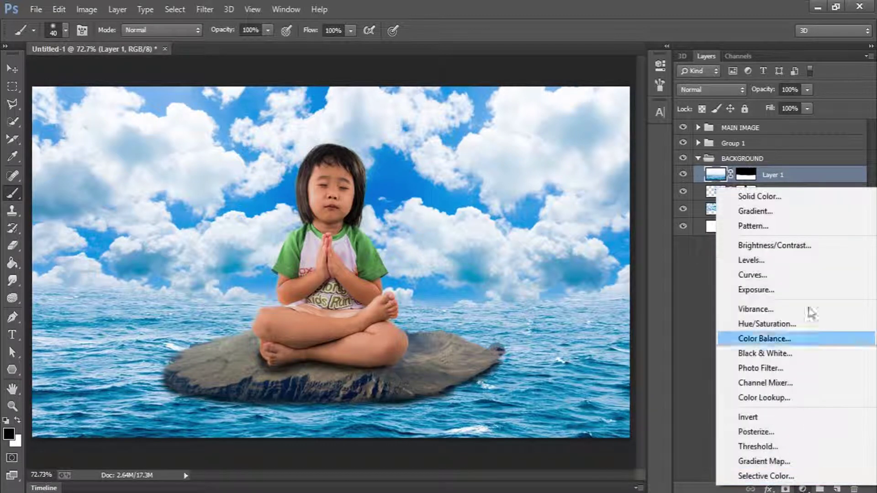
pyautogui.click(791, 344)
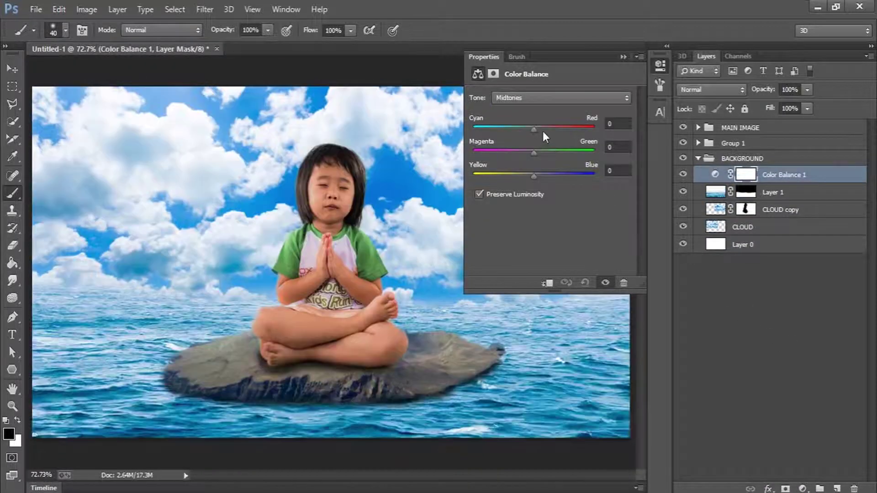
# - Set the background Color Balance midtones to +50 on Cyan–Red and -50 on Yellow–Blue
pyautogui.moveTo(542, 131); pyautogui.dragTo(557, 128)
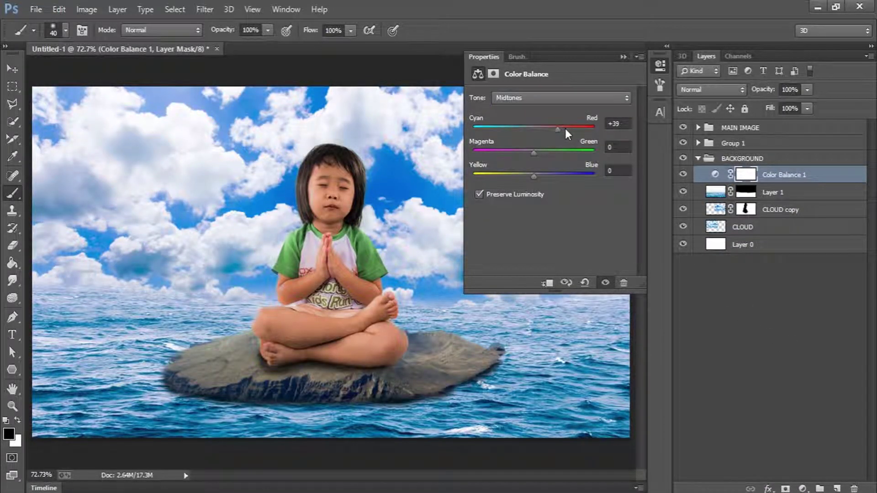
pyautogui.moveTo(509, 175)
pyautogui.mouseDown()
pyautogui.moveTo(469, 179)
pyautogui.moveTo(504, 179)
pyautogui.mouseUp()
pyautogui.click(620, 172)
pyautogui.write('-50')
pyautogui.press('Return')
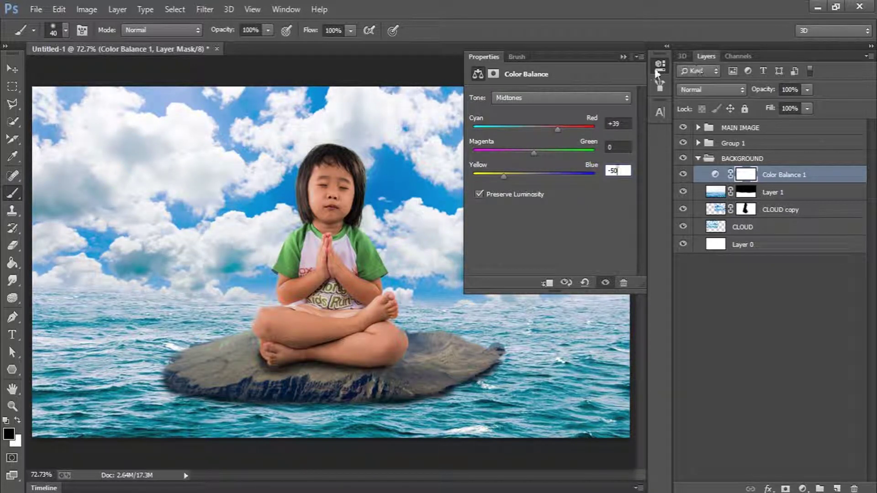
pyautogui.click(629, 124)
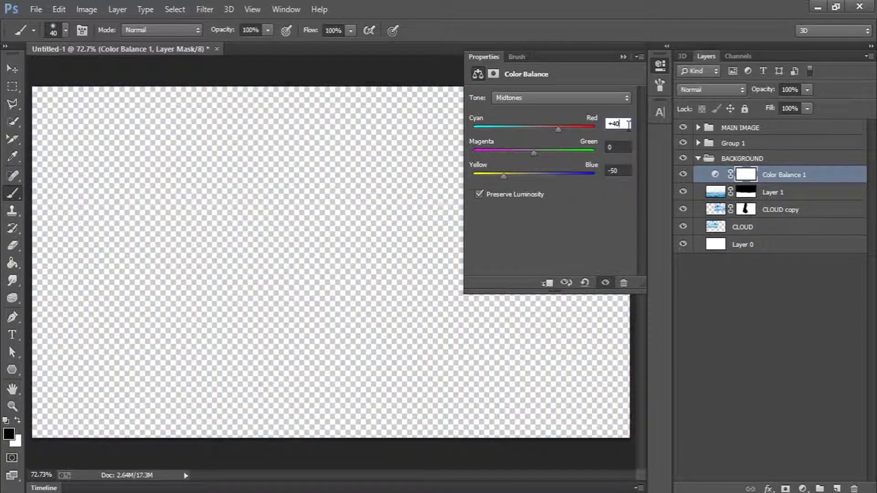
pyautogui.press('BackSpace')
pyautogui.write('50')
pyautogui.press('Return')
pyautogui.click(660, 64)
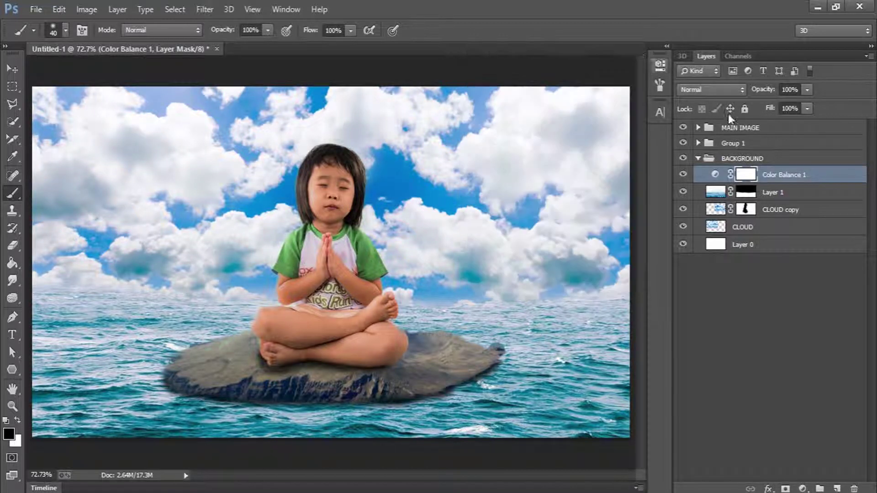
# - Load the island's Layer 3 in Group 1 as a selection and add a Color Balance adjustment masked to it
pyautogui.click(699, 158)
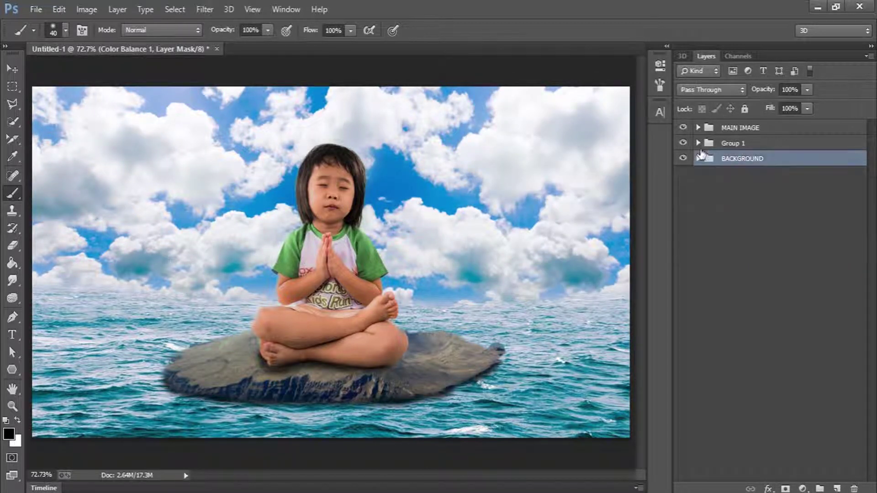
pyautogui.click(698, 158)
pyautogui.click(698, 144)
pyautogui.click(698, 144)
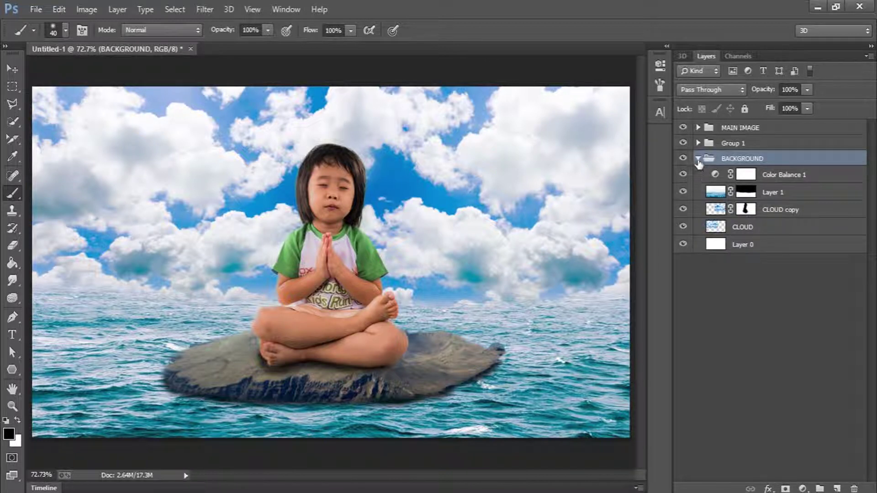
pyautogui.click(697, 158)
pyautogui.click(698, 143)
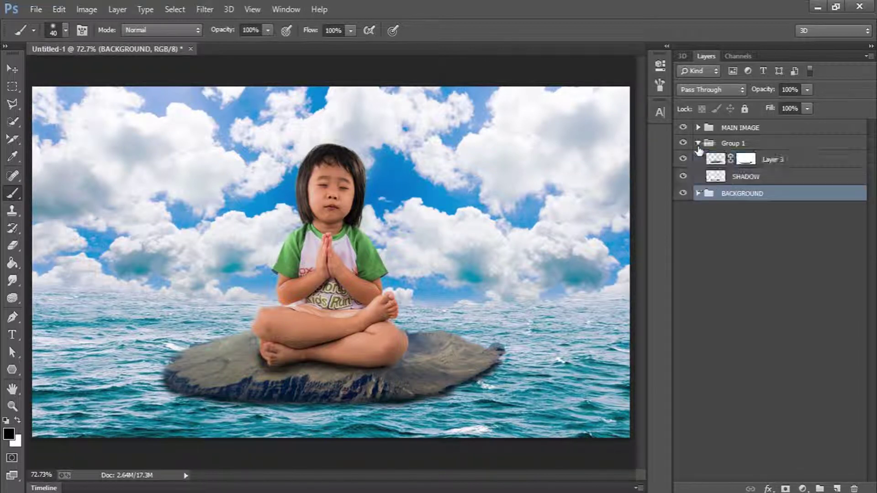
pyautogui.click(719, 165)
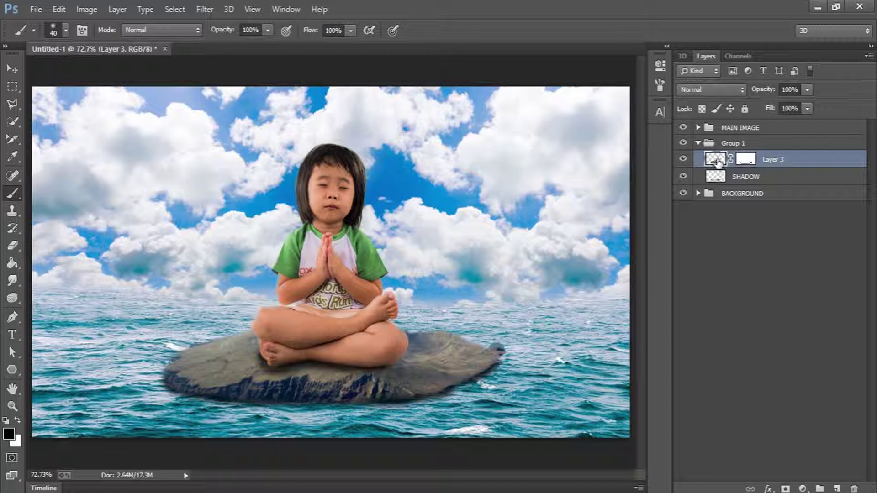
pyautogui.keyDown('ctrl'); pyautogui.click(716, 160); pyautogui.keyUp('ctrl')
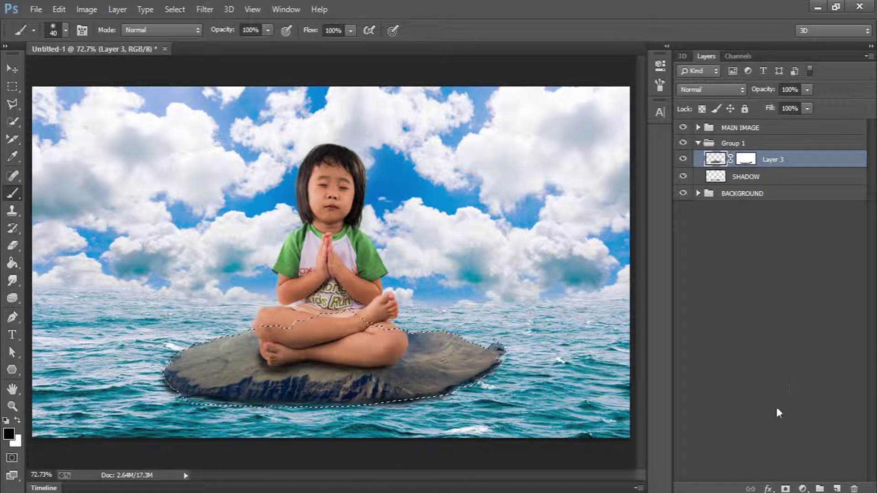
pyautogui.click(802, 489)
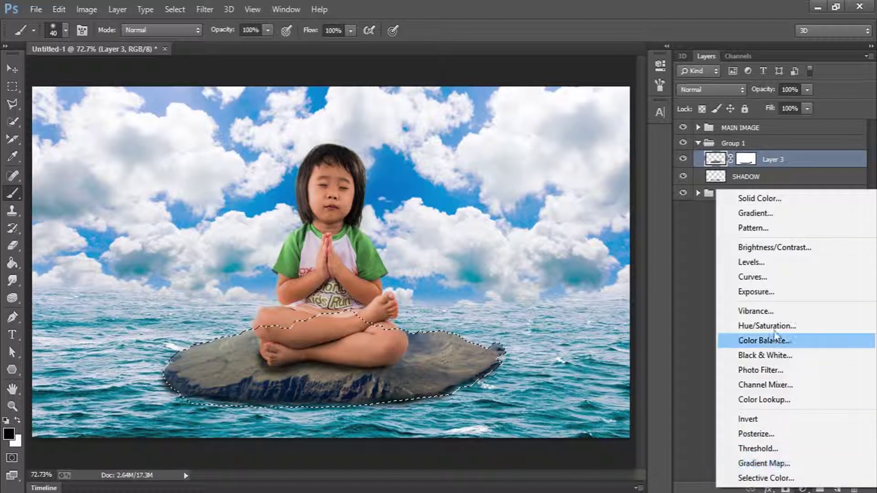
pyautogui.click(775, 339)
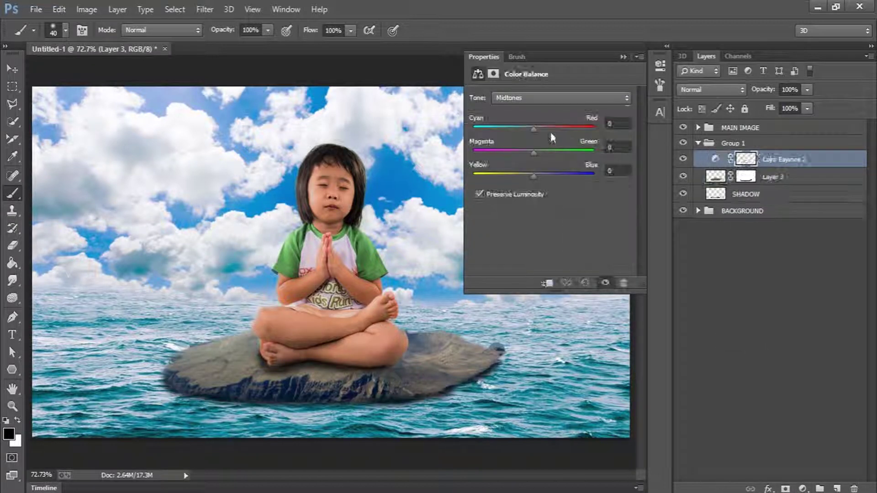
# - Adjust the island's Color Balance midtones slightly toward red, with Yellow–Blue at -11
pyautogui.moveTo(533, 129); pyautogui.dragTo(568, 131)
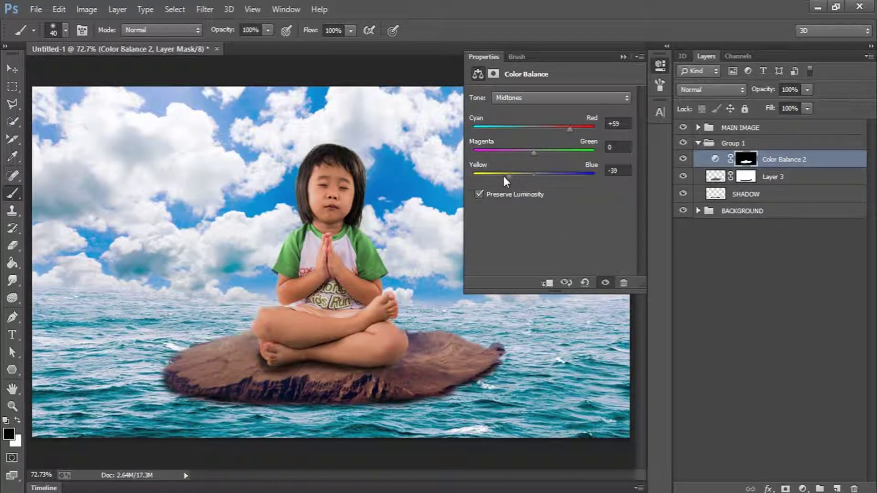
pyautogui.moveTo(504, 177); pyautogui.dragTo(502, 175)
pyautogui.moveTo(502, 176); pyautogui.dragTo(524, 174)
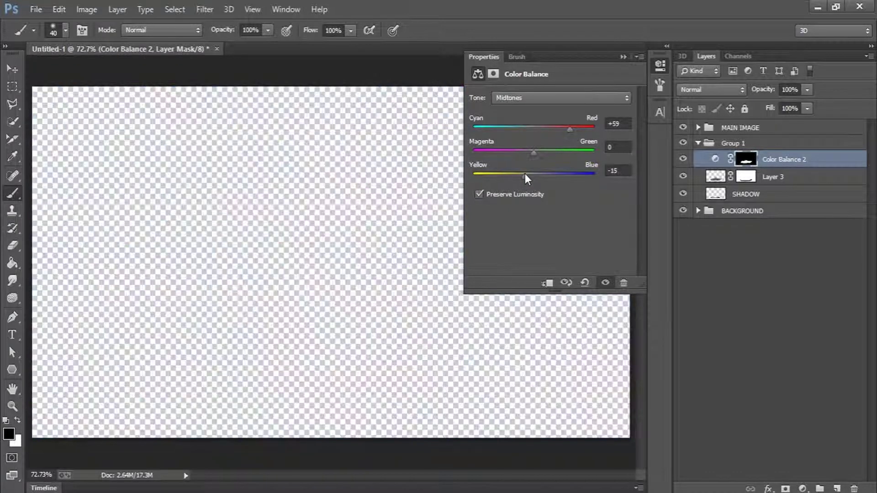
pyautogui.moveTo(569, 129); pyautogui.dragTo(524, 129)
pyautogui.moveTo(534, 174)
pyautogui.mouseDown()
pyautogui.moveTo(546, 173)
pyautogui.moveTo(527, 177)
pyautogui.mouseUp()
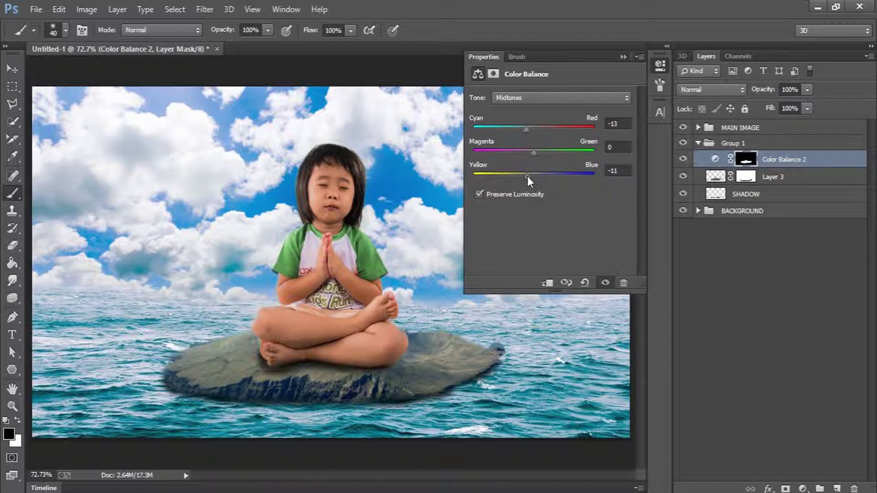
pyautogui.moveTo(526, 130); pyautogui.dragTo(544, 129)
pyautogui.click(656, 70)
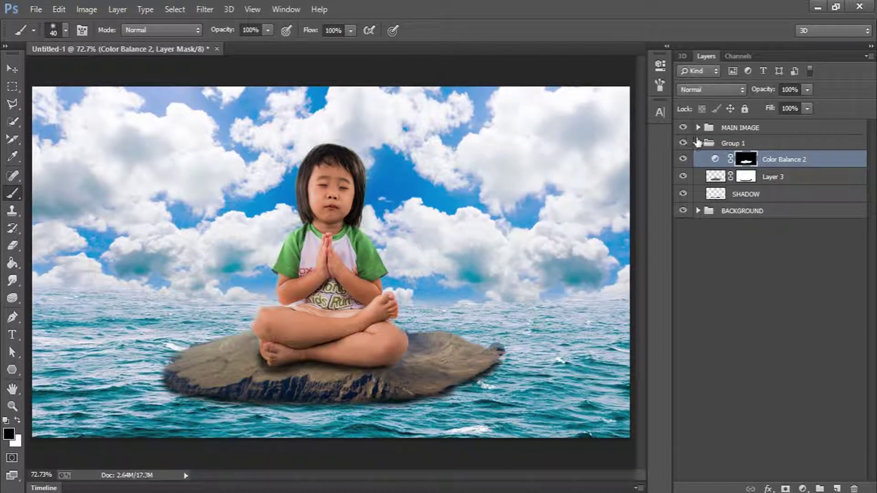
# - Load the mask of the girl's Layer 2 as a selection and add a Color Balance adjustment limited to her
pyautogui.click(697, 142)
pyautogui.click(698, 128)
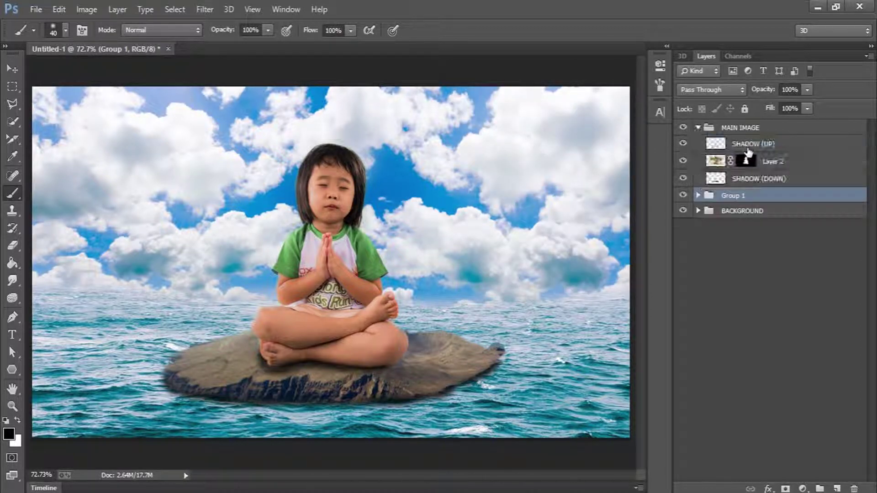
pyautogui.click(736, 164)
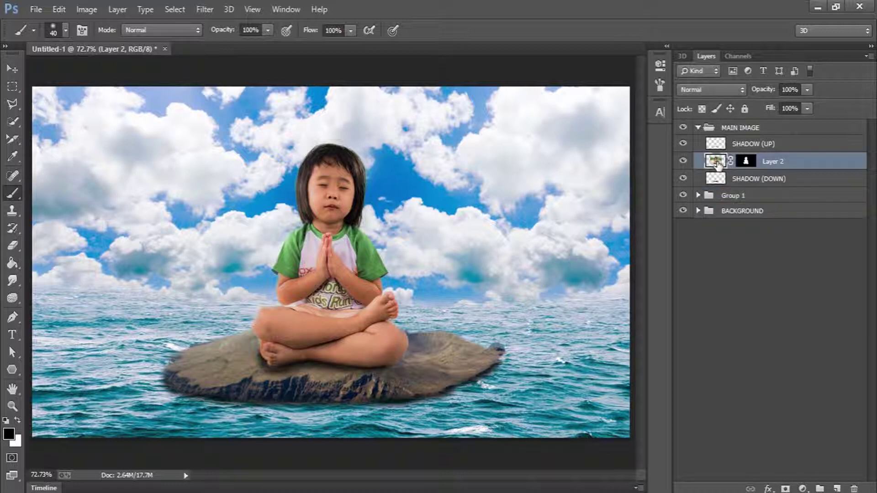
pyautogui.click(747, 162)
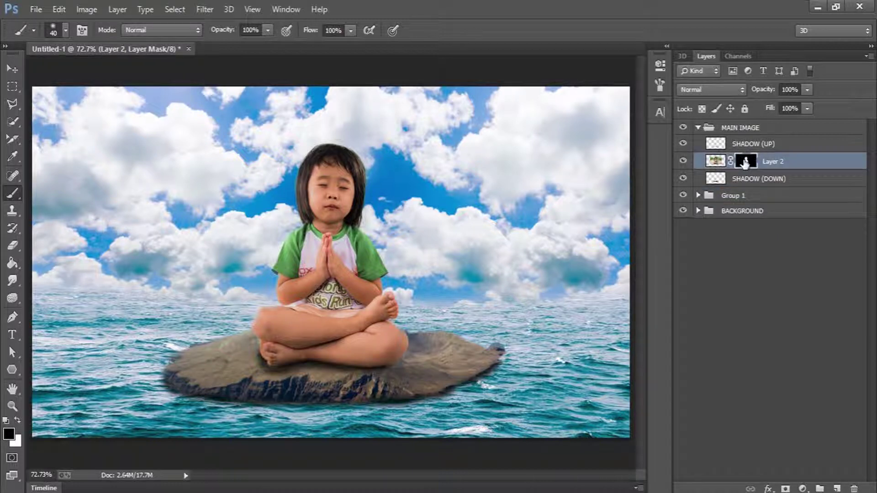
pyautogui.keyDown('ctrl'); pyautogui.click(746, 162); pyautogui.keyUp('ctrl')
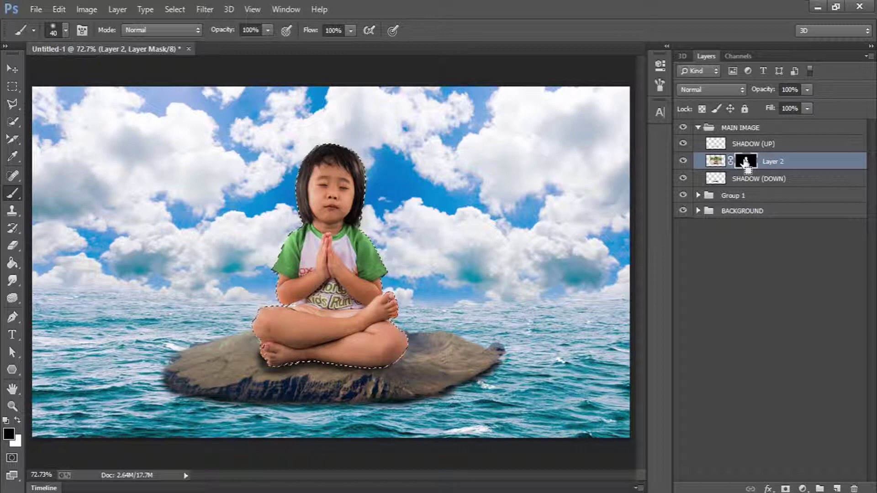
pyautogui.click(801, 453)
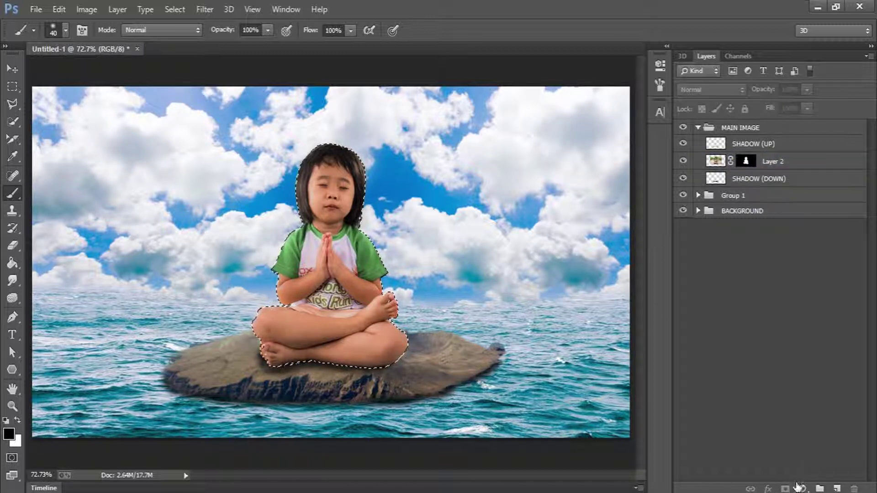
pyautogui.click(788, 163)
pyautogui.click(802, 487)
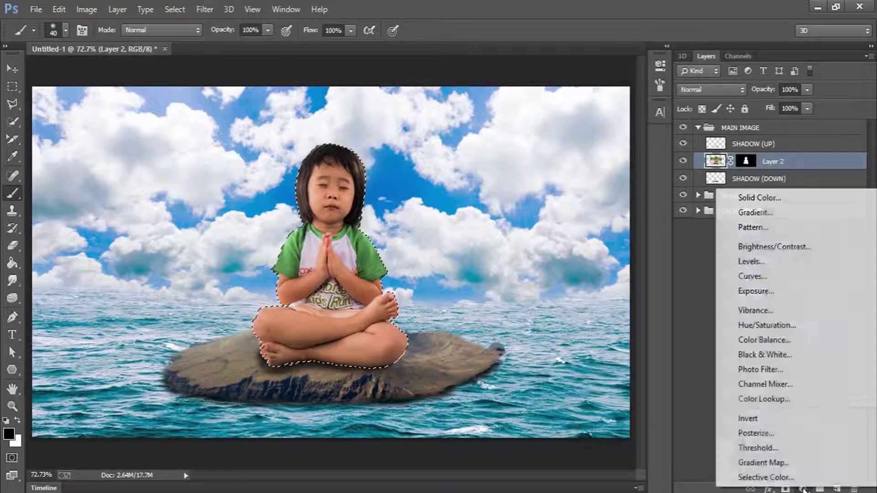
pyautogui.click(765, 341)
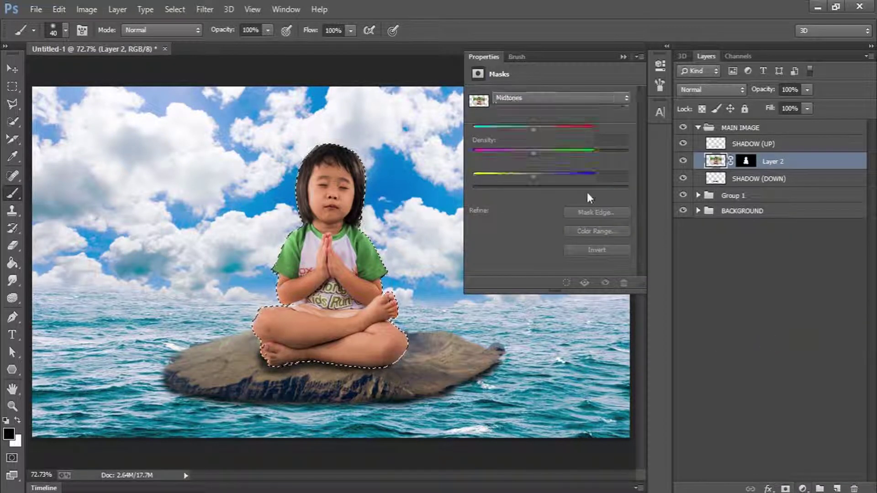
# - Set the girl's Color Balance midtones to about -15 on Cyan–Red and +26 on Yellow–Blue, and collapse the MAIN IMAGE group
pyautogui.moveTo(533, 125); pyautogui.dragTo(525, 130)
pyautogui.moveTo(546, 173); pyautogui.dragTo(550, 176)
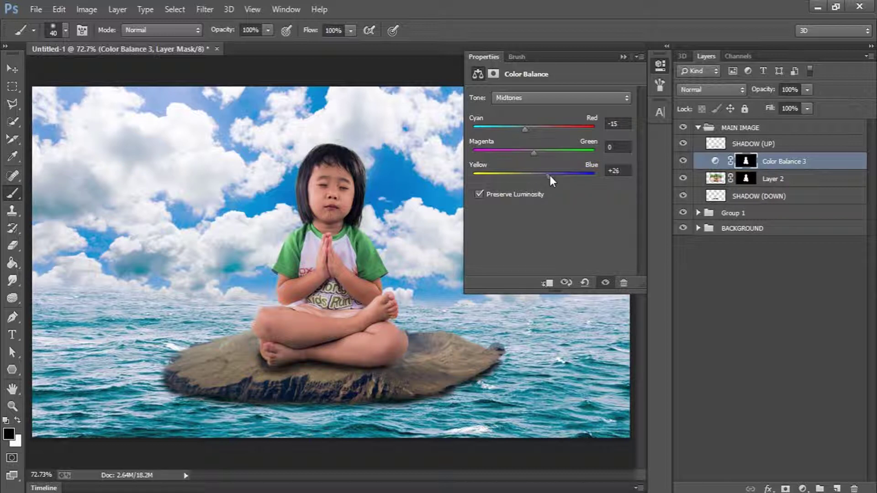
pyautogui.click(519, 130)
pyautogui.moveTo(518, 130); pyautogui.dragTo(515, 130)
pyautogui.moveTo(517, 129); pyautogui.dragTo(524, 130)
pyautogui.click(660, 66)
pyautogui.click(685, 163)
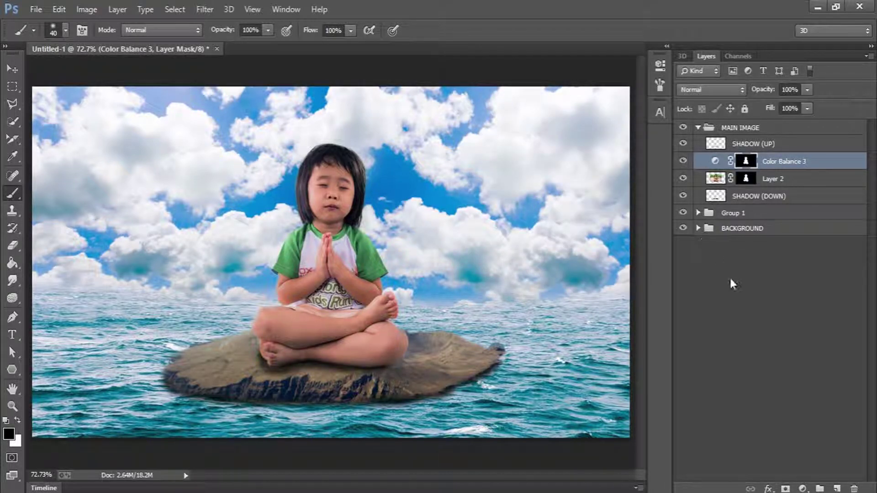
pyautogui.click(730, 276)
pyautogui.click(698, 128)
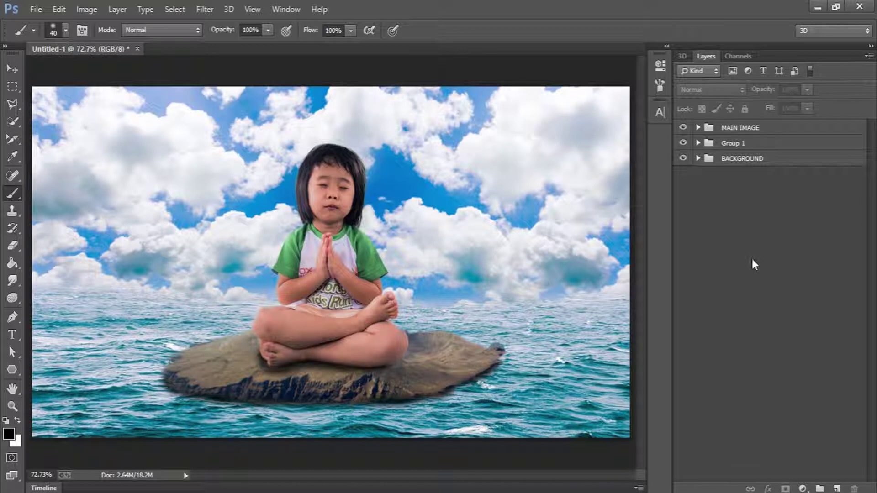
# - Open the dove photo Holy-Spirit-dove-blue-sky from the New folder directory
pyautogui.click(36, 8)
pyautogui.click(50, 38)
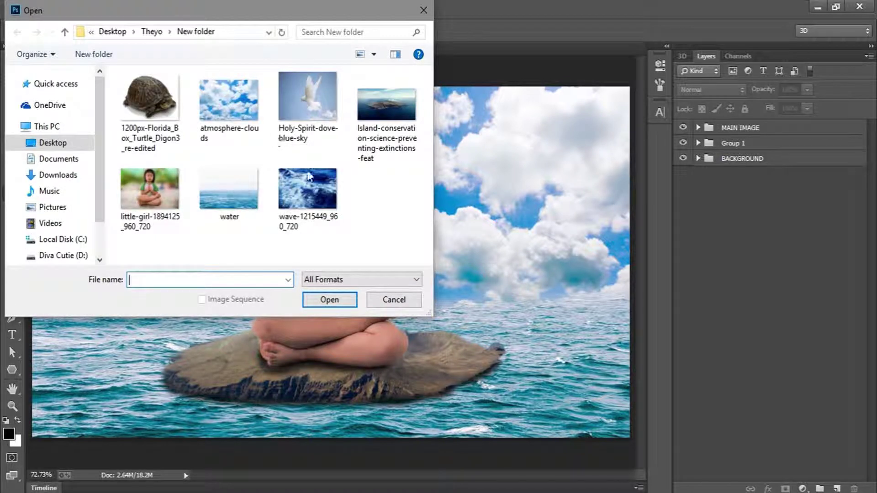
pyautogui.click(321, 98)
pyautogui.click(342, 307)
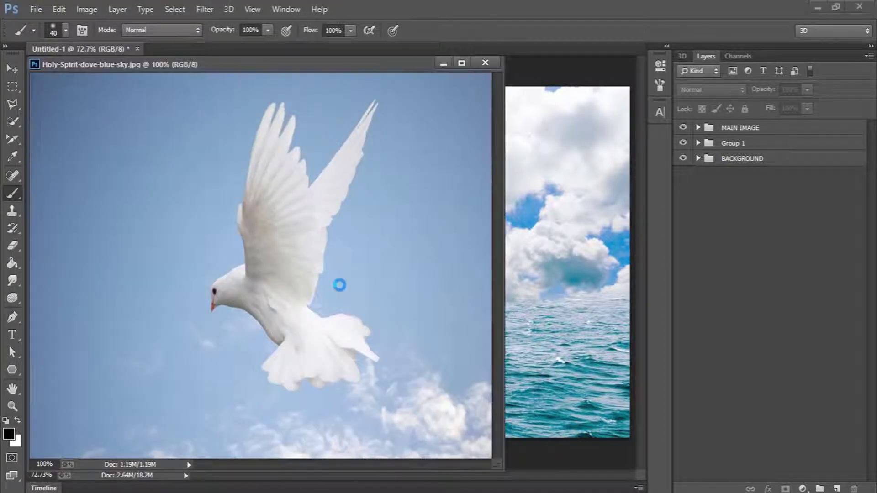
# - Select the white dove's wings, body and tail with the Quick Selection tool and hide the sky with a layer mask
pyautogui.click(12, 121)
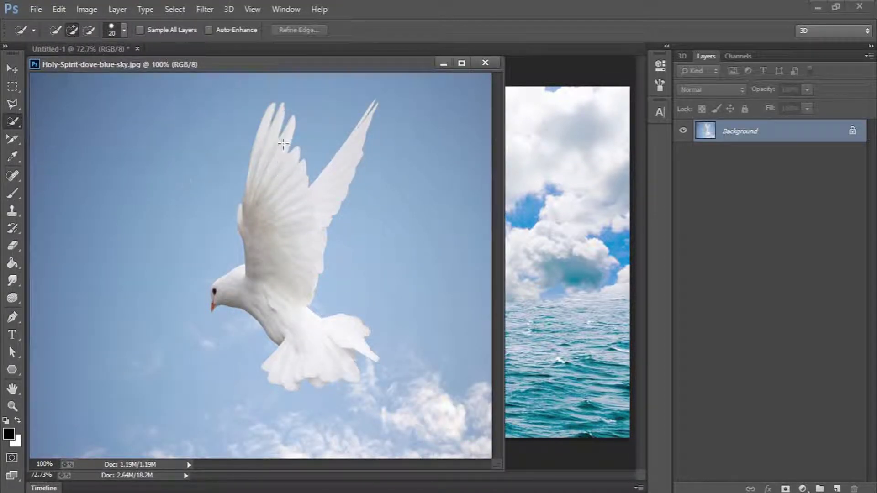
pyautogui.moveTo(279, 190); pyautogui.dragTo(280, 294)
pyautogui.moveTo(321, 353); pyautogui.dragTo(318, 382)
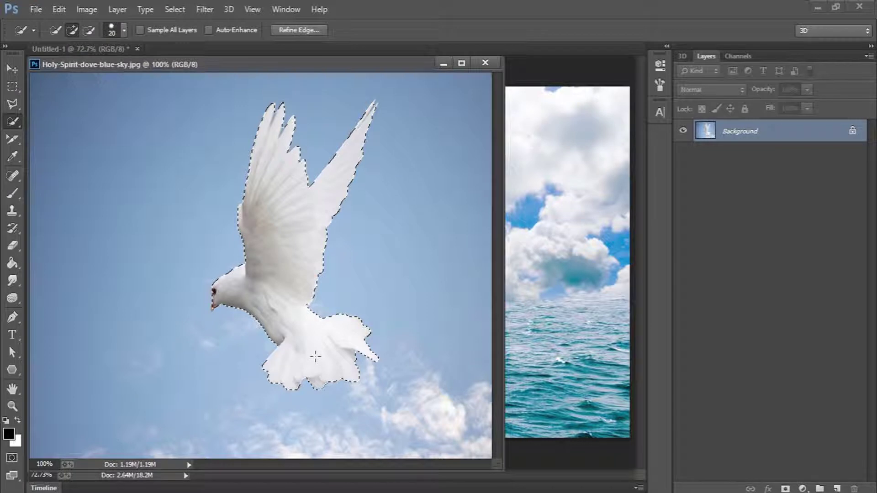
pyautogui.click(785, 488)
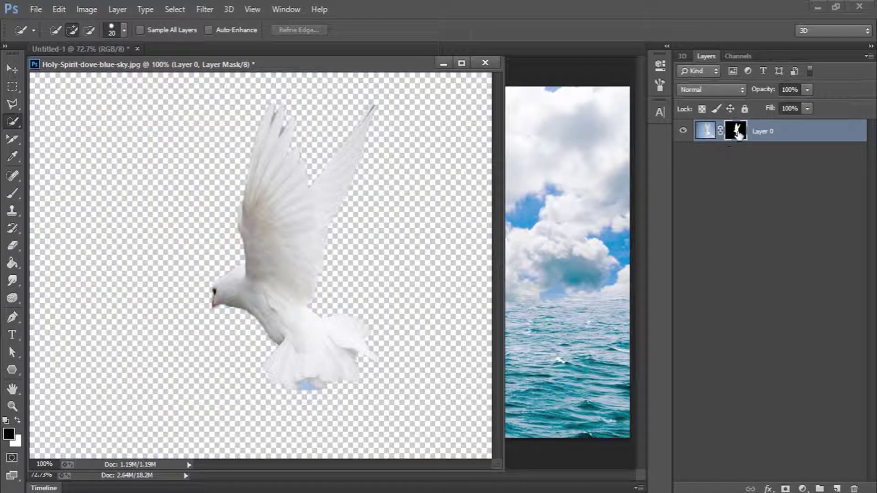
# - Apply the layer mask to the dove layer and cut the isolated dove to the clipboard
pyautogui.rightClick(741, 136)
pyautogui.click(767, 175)
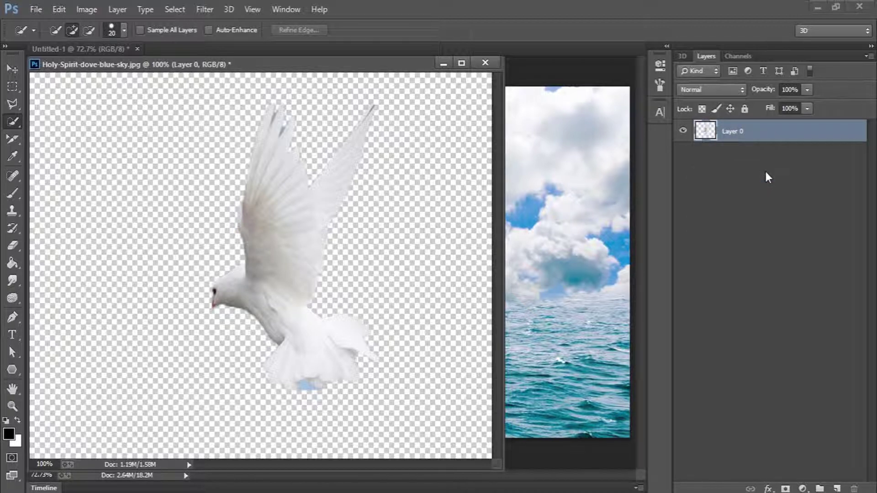
pyautogui.press('Delete')
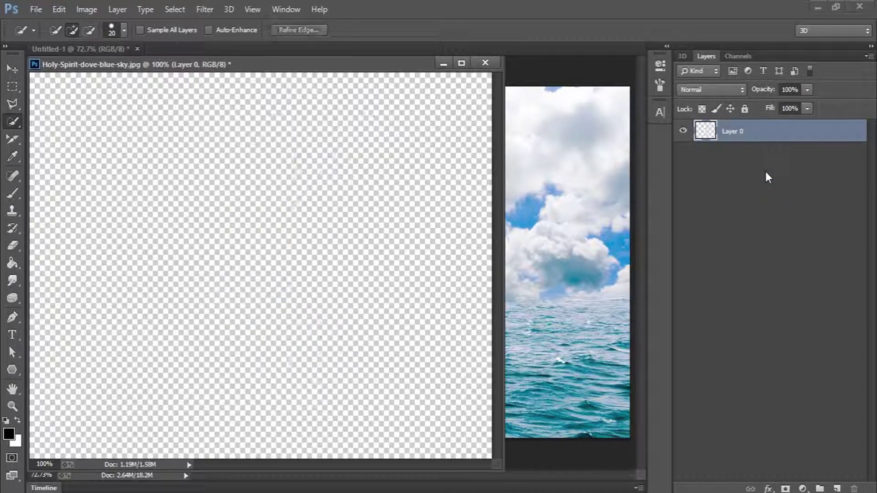
# - Close the dove photo without saving and paste the dove into the Untitled-1 composite
pyautogui.hotkey('ctrl', 'w')
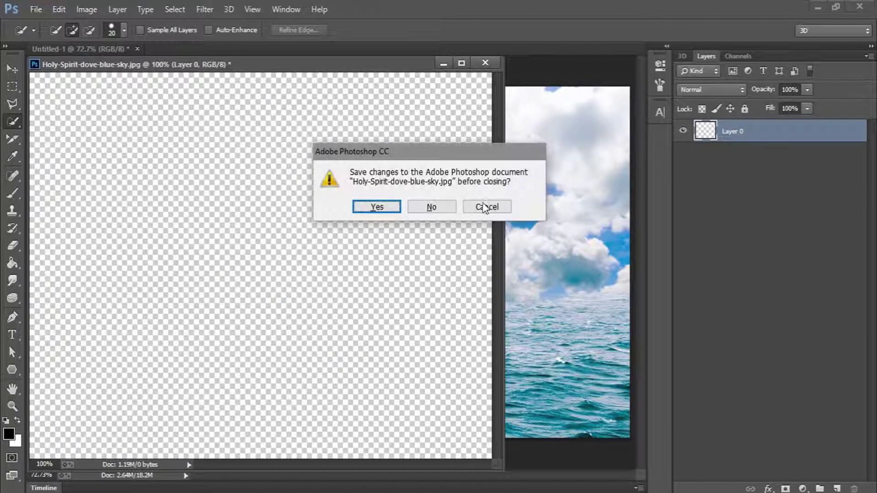
pyautogui.click(443, 206)
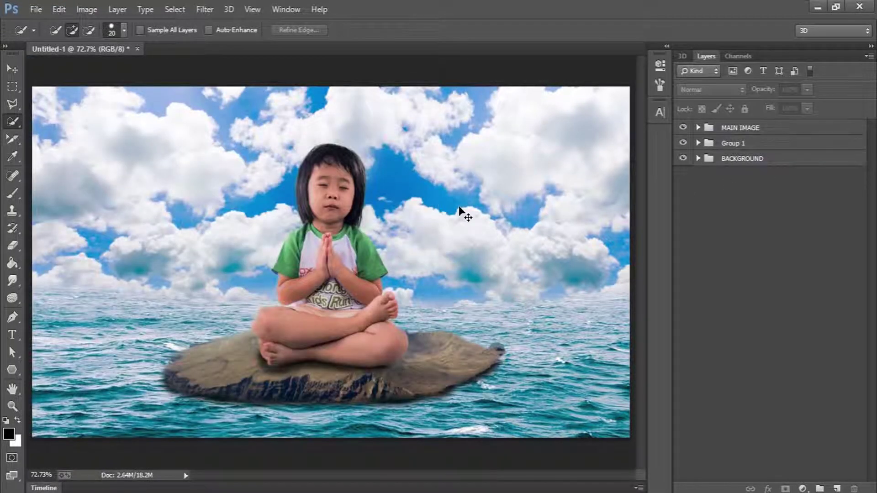
pyautogui.hotkey('ctrl', 'v')
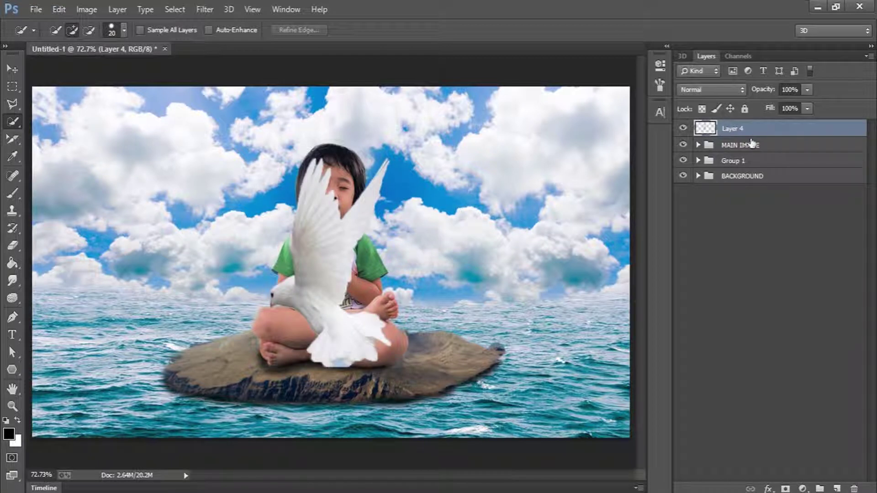
# - Group the pasted dove layer and name the group OTHER IMAGES
pyautogui.hotkey('ctrl', 'g')
pyautogui.doubleClick(740, 128)
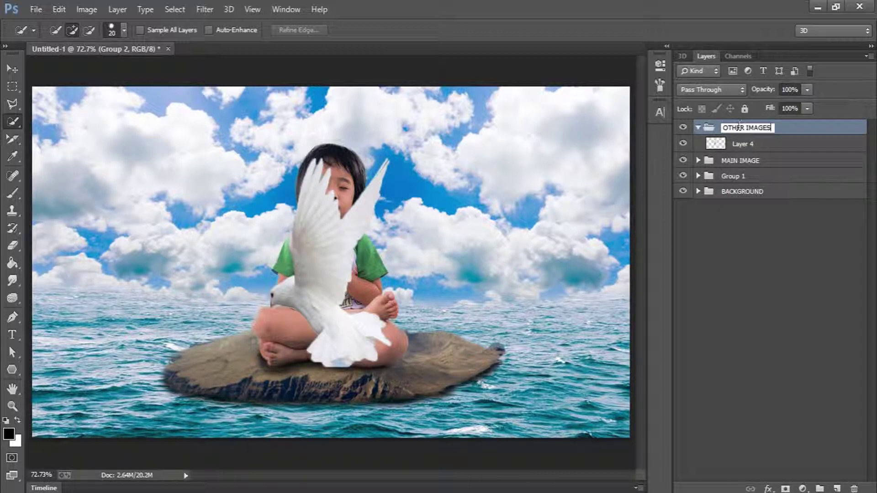
pyautogui.press('Return')
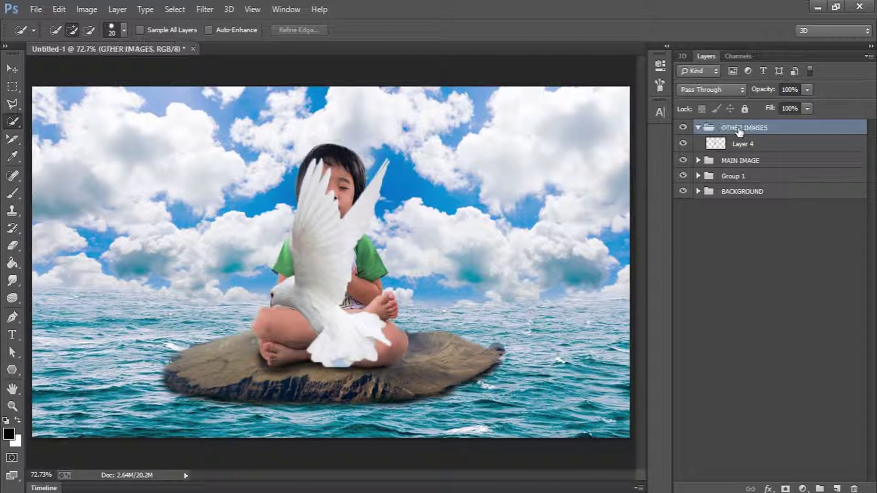
# - Scale the dove to about 56% and place it in the sky beside the girl's head
pyautogui.click(13, 69)
pyautogui.moveTo(366, 184); pyautogui.dragTo(462, 121)
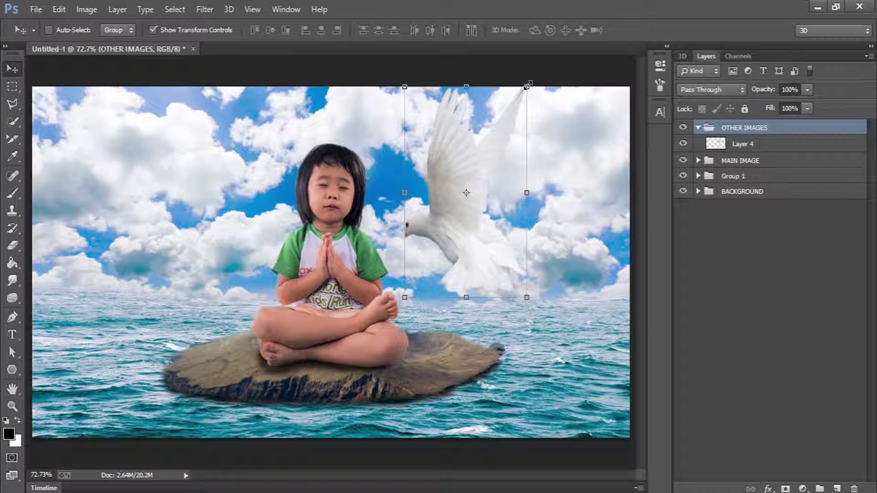
pyautogui.moveTo(527, 85); pyautogui.dragTo(464, 174)
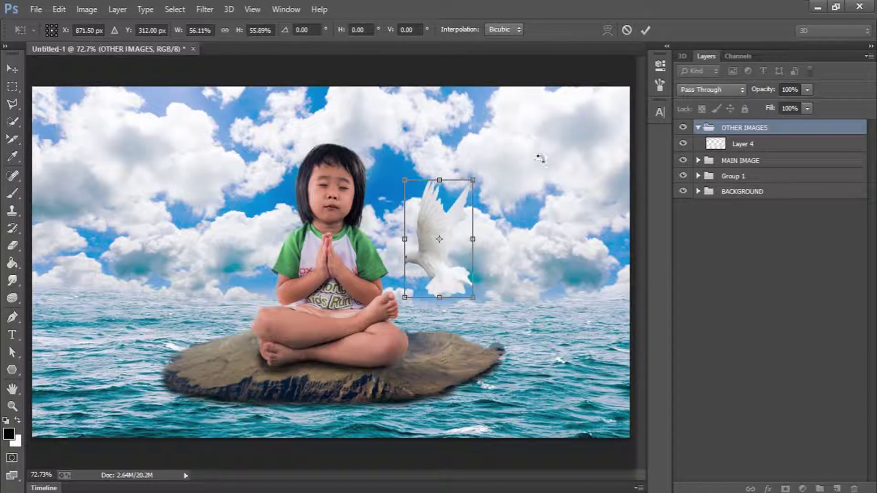
pyautogui.click(645, 30)
pyautogui.moveTo(458, 211); pyautogui.dragTo(452, 142)
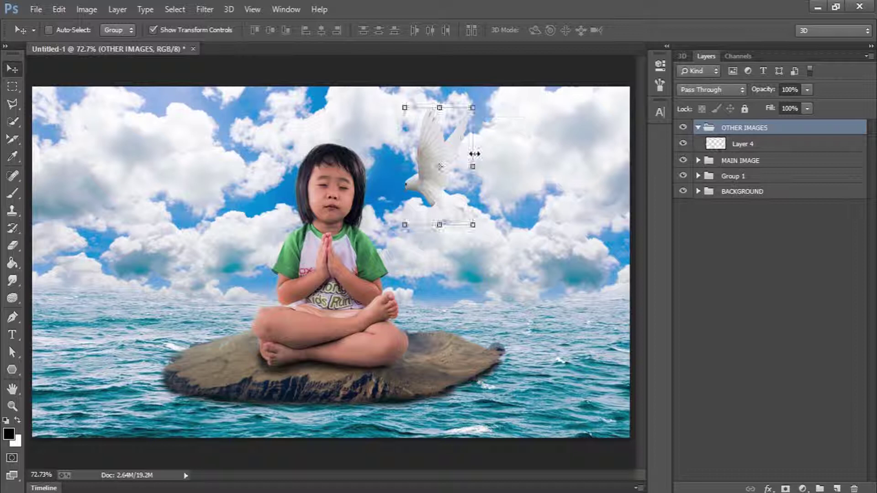
pyautogui.click(475, 154)
pyautogui.rightClick(459, 185)
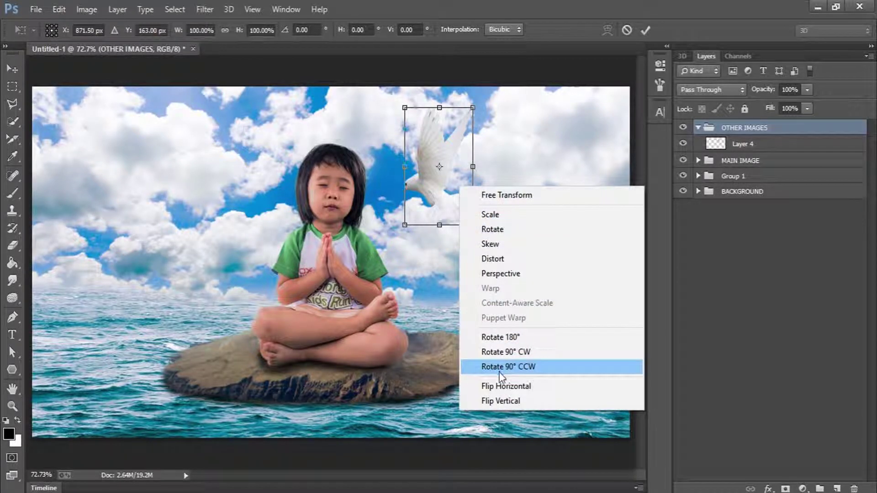
pyautogui.click(502, 386)
pyautogui.moveTo(448, 192); pyautogui.dragTo(226, 214)
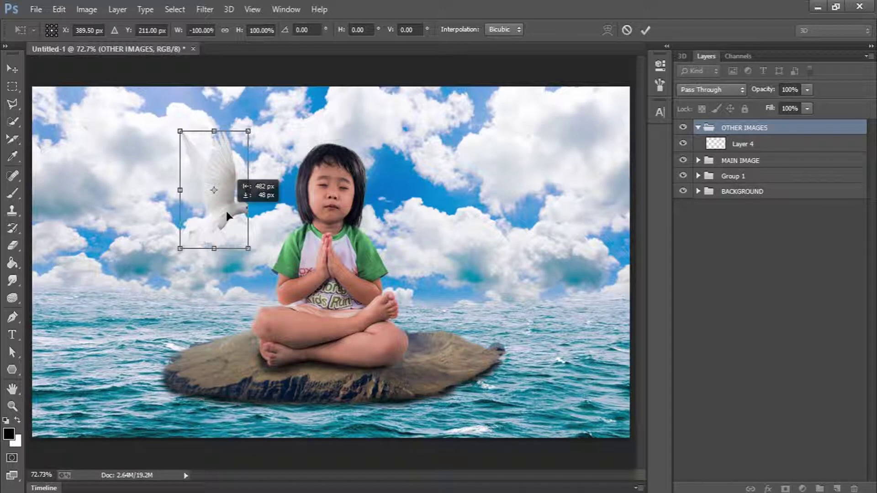
pyautogui.click(627, 30)
# - Shift the dove slightly farther from the girl and rename its layer BIRD
pyautogui.moveTo(460, 211)
pyautogui.mouseDown()
pyautogui.moveTo(470, 211)
pyautogui.moveTo(484, 311)
pyautogui.moveTo(473, 205)
pyautogui.mouseUp()
pyautogui.click(785, 300)
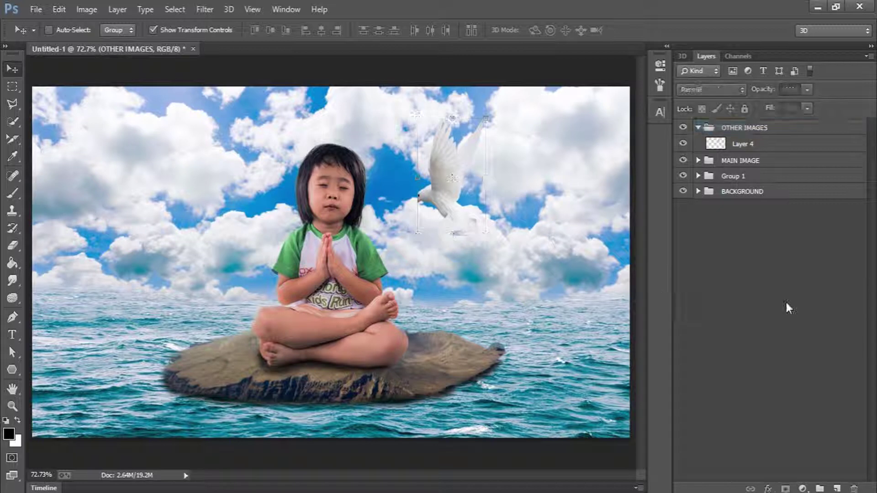
pyautogui.click(746, 145)
pyautogui.doubleClick(747, 145)
pyautogui.write('BIRD')
pyautogui.press('Return')
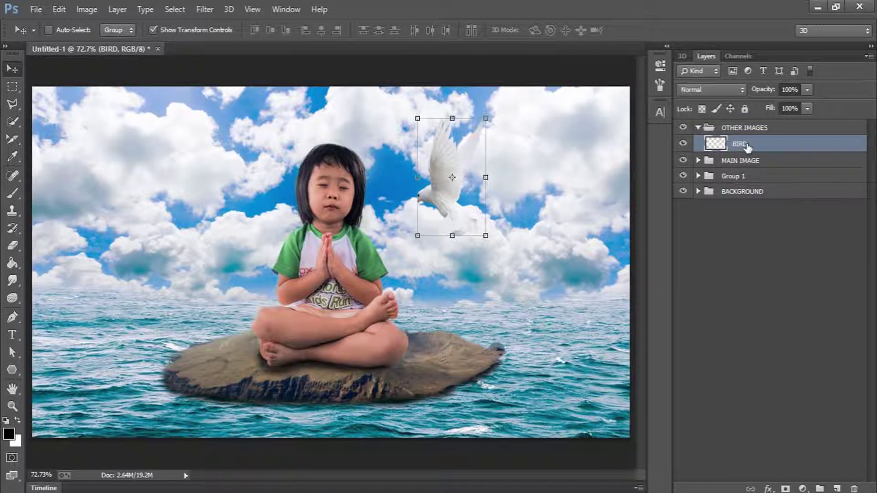
# - Open the turtle photo 1200px-Florida_Box_Turtle_Digon3_re-edited from the New folder directory
pyautogui.click(37, 9)
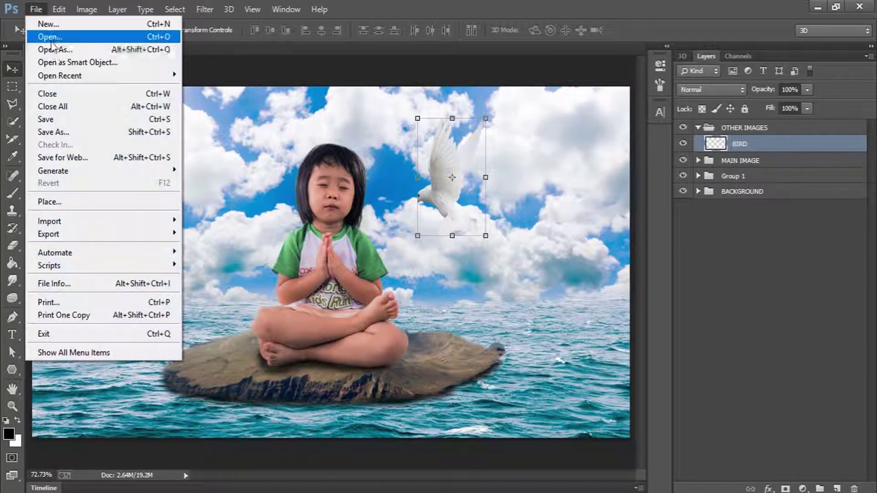
pyautogui.press('Escape')
pyautogui.hotkey('ctrl', 'o')
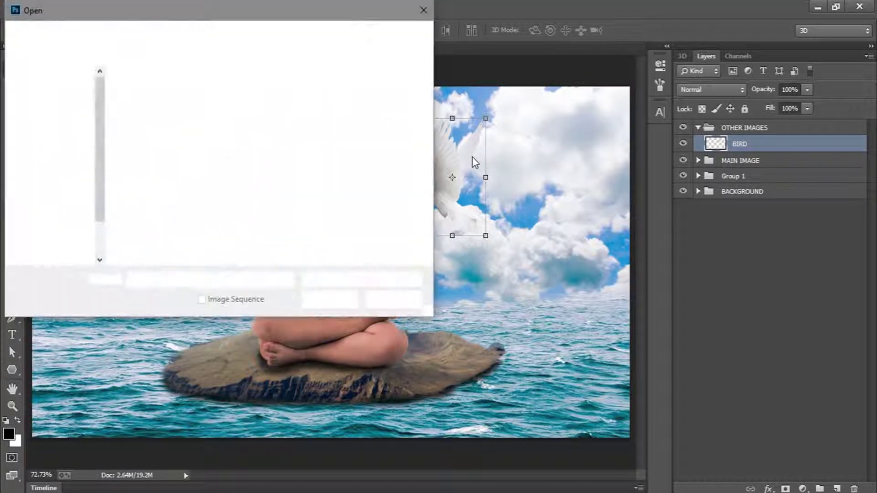
pyautogui.click(147, 103)
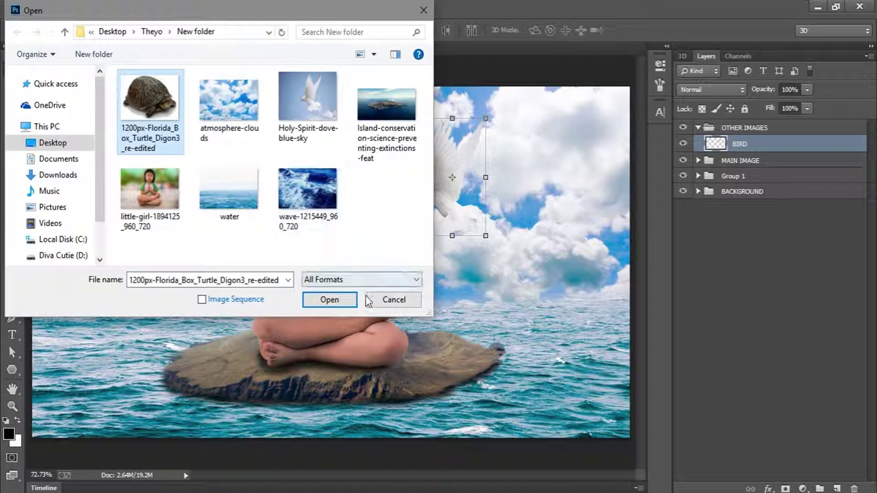
pyautogui.click(341, 301)
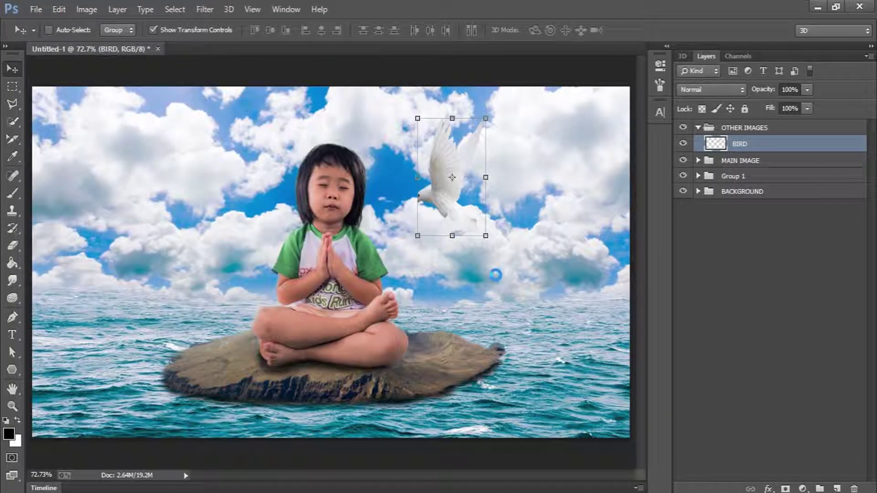
# - Select the turtle's shell, head and legs with the Quick Selection tool and hide the white background with a layer mask
pyautogui.click(13, 121)
pyautogui.moveTo(196, 121)
pyautogui.mouseDown()
pyautogui.moveTo(334, 255)
pyautogui.moveTo(231, 292)
pyautogui.moveTo(320, 283)
pyautogui.moveTo(283, 252)
pyautogui.moveTo(212, 337)
pyautogui.mouseUp()
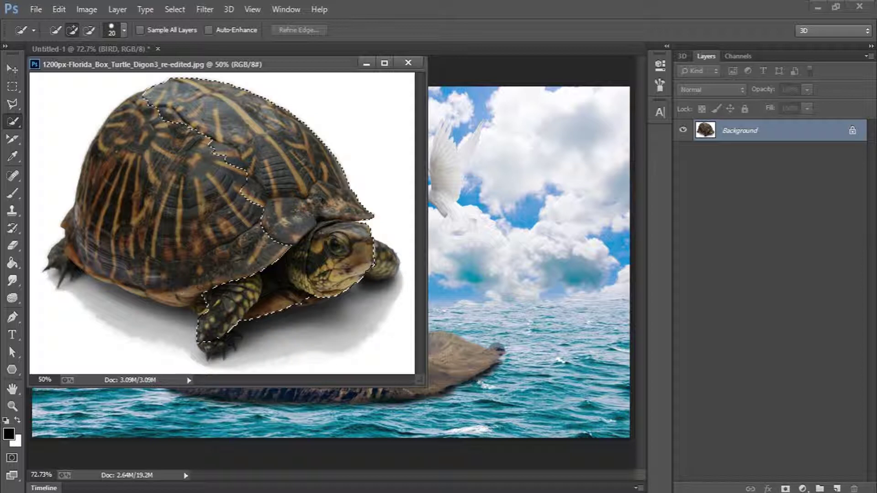
pyautogui.moveTo(82, 239)
pyautogui.mouseDown()
pyautogui.moveTo(65, 259)
pyautogui.moveTo(133, 255)
pyautogui.mouseUp()
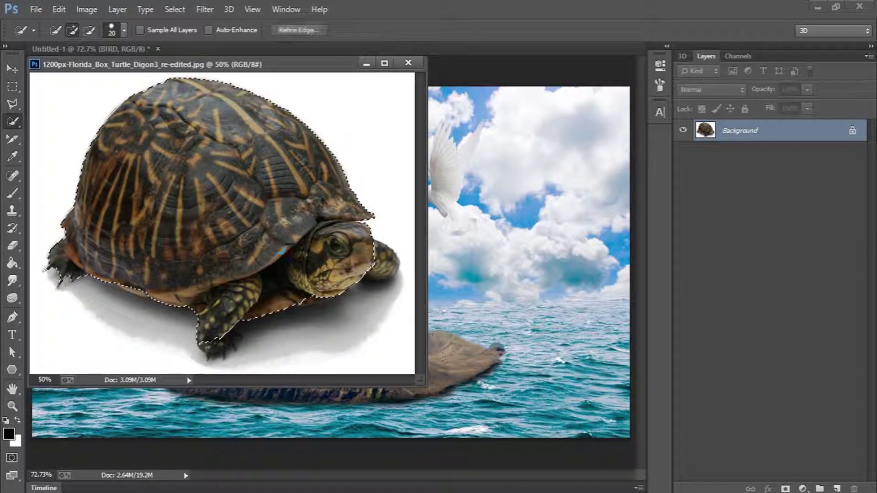
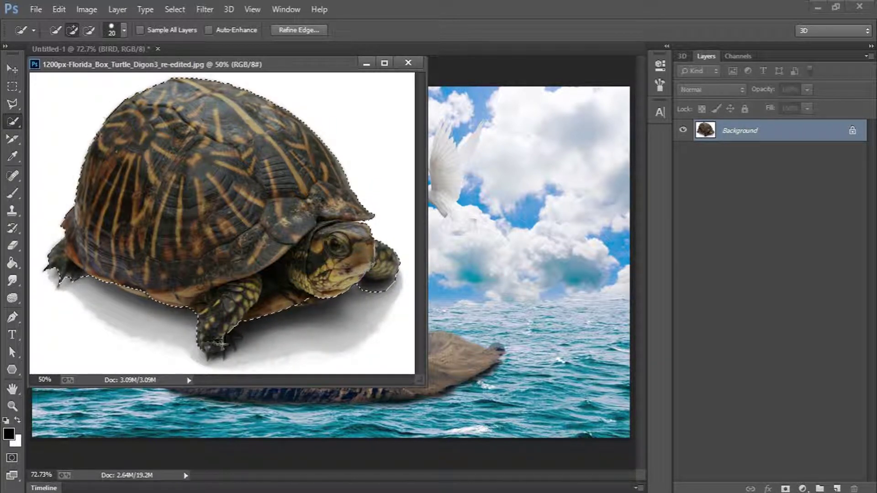
pyautogui.click(233, 337)
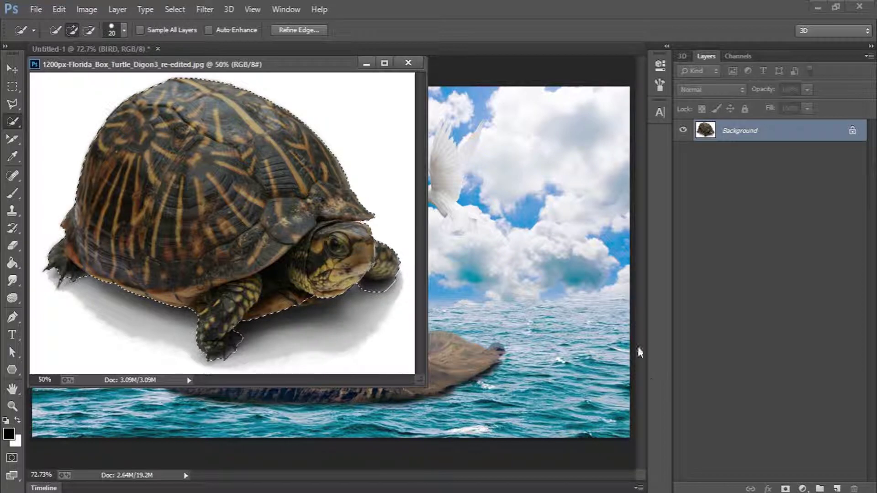
pyautogui.click(785, 488)
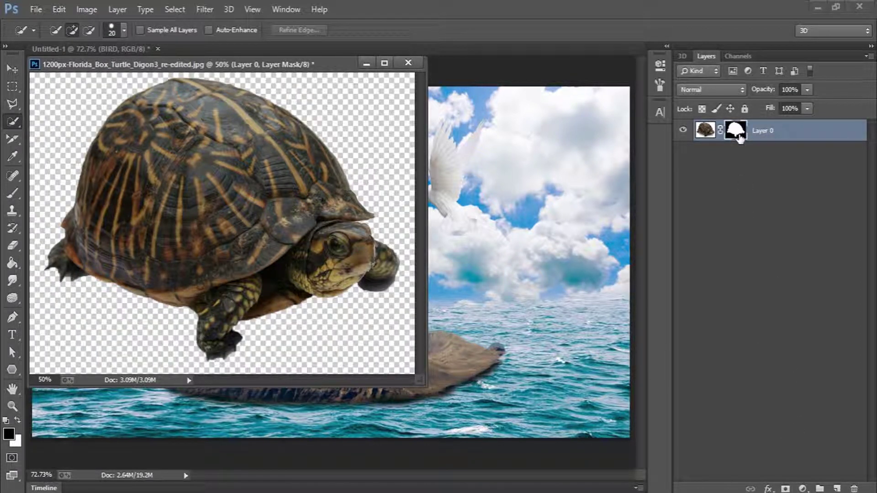
# - Apply the turtle layer's mask and cut the whole isolated turtle to the clipboard
pyautogui.rightClick(735, 130)
pyautogui.click(761, 183)
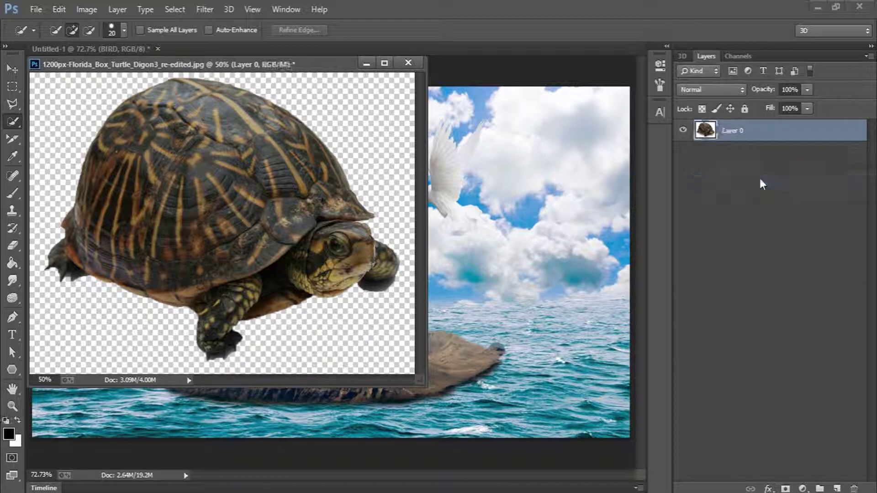
pyautogui.hotkey('ctrl', 'a')
pyautogui.hotkey('ctrl', 'x')
# - Close the turtle photo without saving and paste the turtle into the composite
pyautogui.hotkey('ctrl', 'w')
pyautogui.click(445, 207)
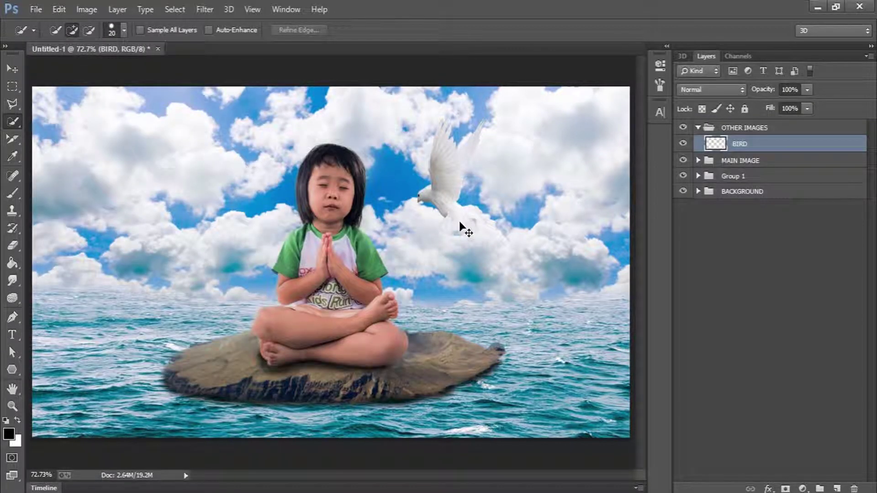
pyautogui.hotkey('ctrl', 'v')
# - Rename the pasted turtle layer TURTOISE and move it below the BIRD layer in the OTHER IMAGES group
pyautogui.doubleClick(741, 145)
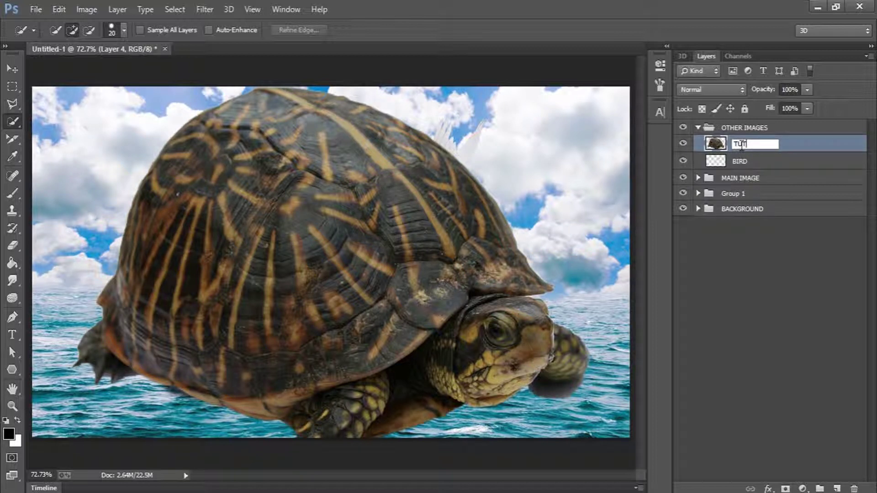
pyautogui.press('Return')
pyautogui.moveTo(767, 143)
pyautogui.mouseDown()
pyautogui.moveTo(769, 175)
pyautogui.moveTo(765, 161)
pyautogui.mouseUp()
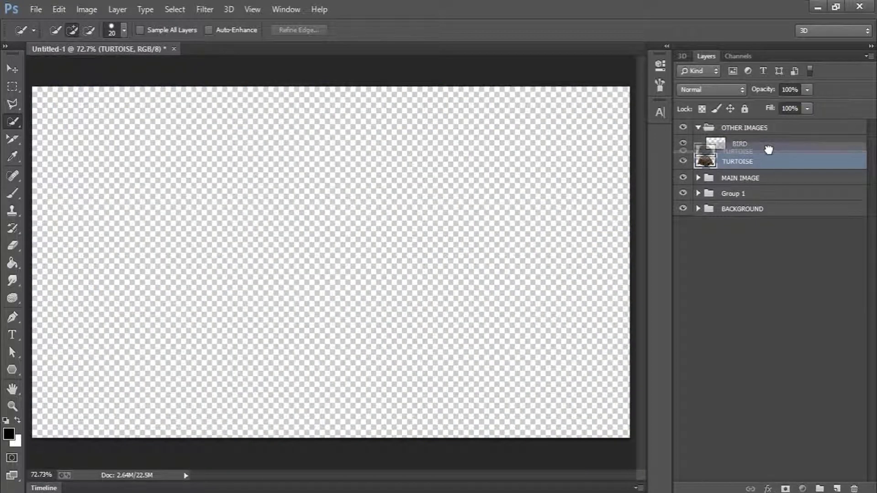
# - Scale the turtle down to about 10.7% and place it on the island's bare rock beside the girl's knee
pyautogui.click(8, 68)
pyautogui.moveTo(71, 86); pyautogui.dragTo(453, 380)
pyautogui.moveTo(503, 412); pyautogui.dragTo(452, 345)
pyautogui.click(645, 30)
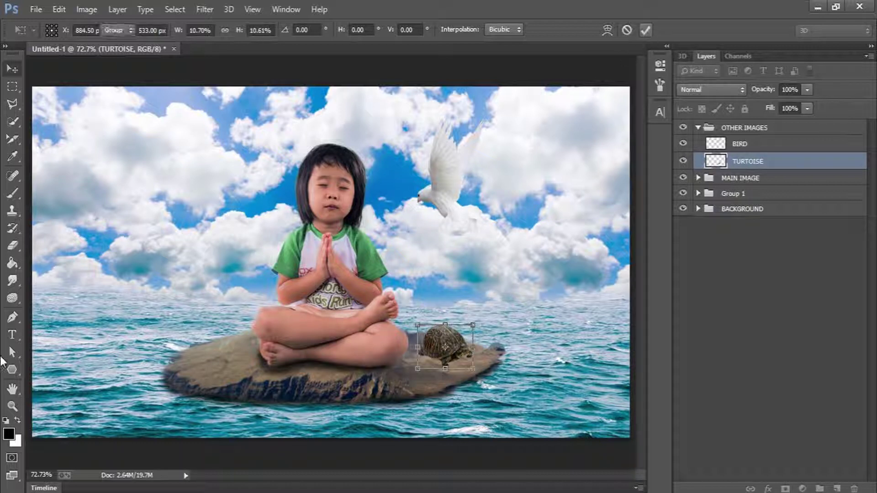
# - Shrink the turtle further to about 86% and reposition it on the rock beside the girl's knee
pyautogui.press('z')
pyautogui.moveTo(462, 357); pyautogui.dragTo(550, 363)
pyautogui.scroll(-4, 431, 330)
pyautogui.scroll(-2, 431, 331)
pyautogui.press('v')
pyautogui.moveTo(434, 170); pyautogui.dragTo(427, 208)
pyautogui.hotkey('ctrl', 'z')
pyautogui.moveTo(465, 136); pyautogui.dragTo(459, 190)
pyautogui.click(474, 174)
pyautogui.moveTo(420, 238); pyautogui.dragTo(428, 227)
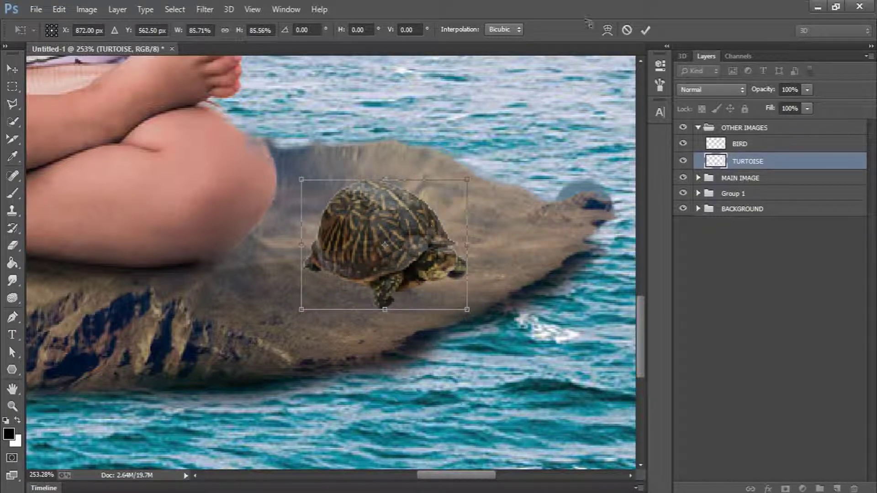
pyautogui.click(645, 31)
# - Move the turtle to the opposite end of the island, onto the bare rock in front of the girl's toes
pyautogui.moveTo(464, 475)
pyautogui.mouseDown()
pyautogui.moveTo(378, 469)
pyautogui.moveTo(519, 470)
pyautogui.moveTo(459, 472)
pyautogui.mouseUp()
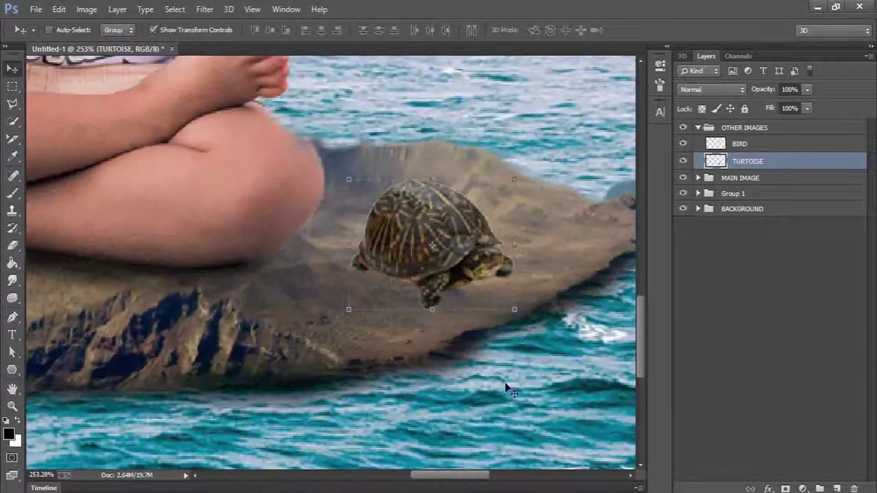
pyautogui.moveTo(484, 252); pyautogui.dragTo(32, 261)
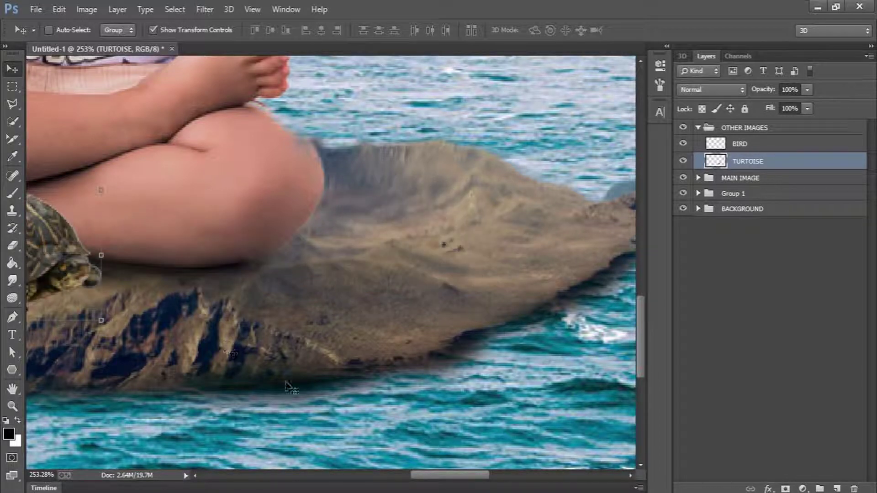
pyautogui.moveTo(433, 473); pyautogui.dragTo(356, 454)
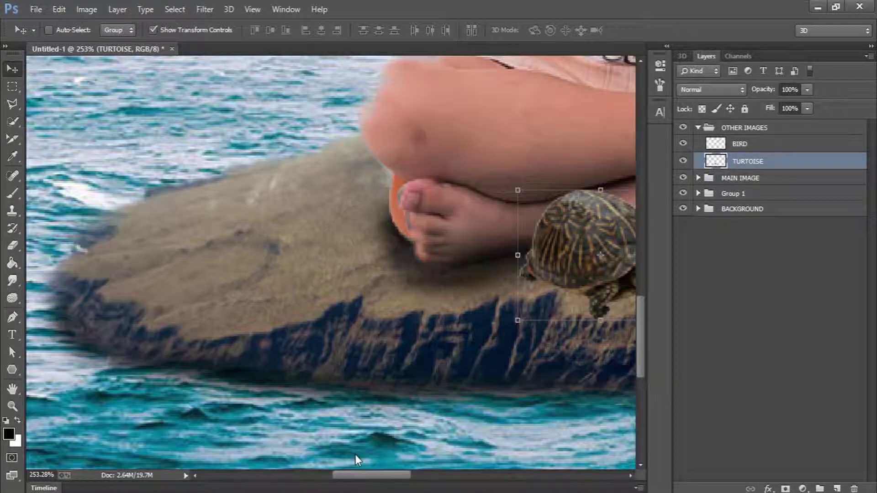
pyautogui.moveTo(610, 250); pyautogui.dragTo(249, 227)
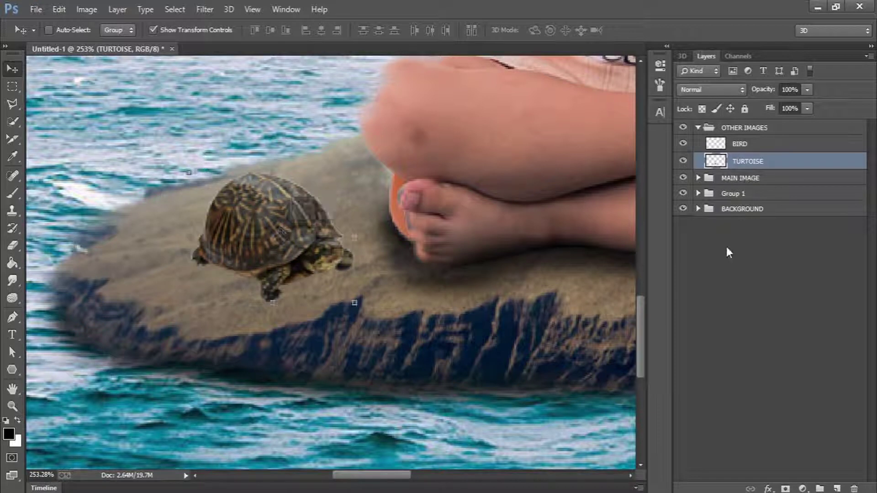
# - Add a new layer directly above the turtle layer and name it SHADOW (UP)
pyautogui.click(835, 488)
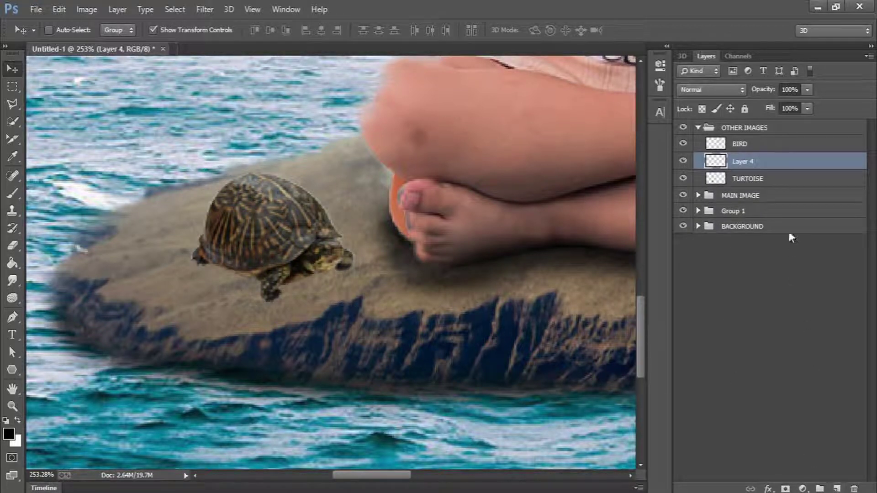
pyautogui.doubleClick(749, 164)
pyautogui.click(760, 163)
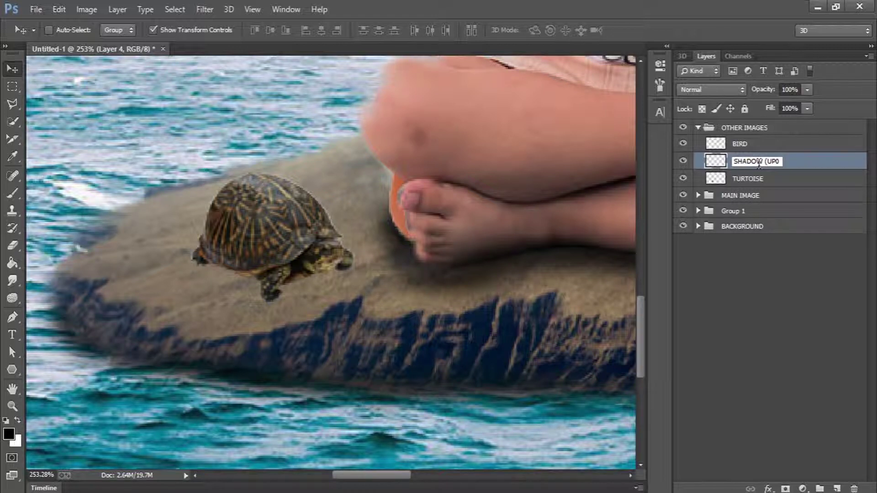
pyautogui.write('SHADOW (UP)')
pyautogui.press('Return')
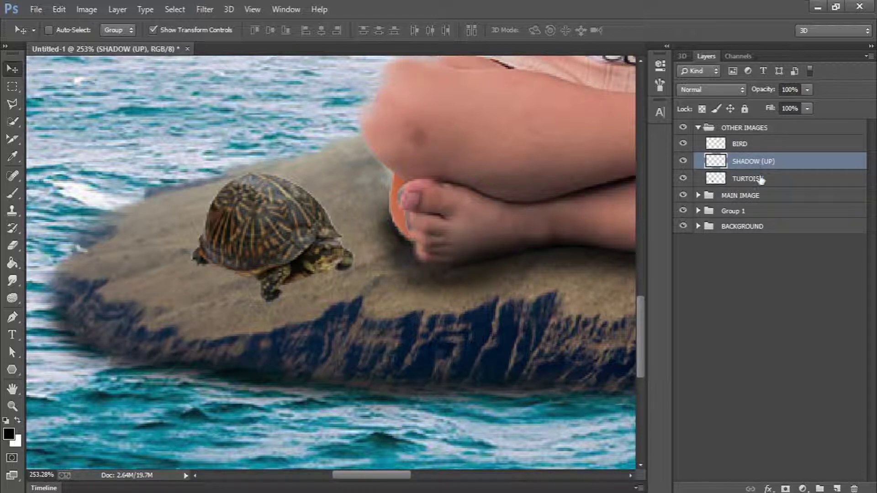
# - Create a layer named SHADOW (DOWN) above the MAIN IMAGE group and place it beneath the turtle layer in the OTHER IMAGES group
pyautogui.click(760, 195)
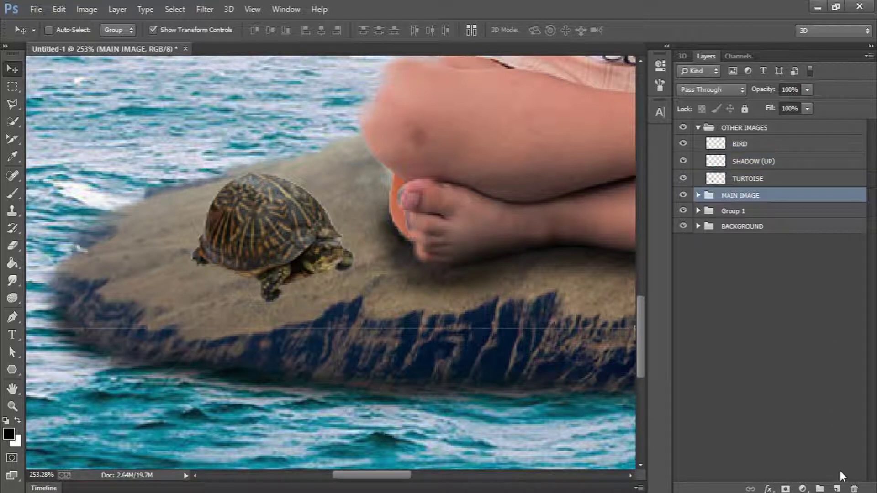
pyautogui.click(836, 488)
pyautogui.doubleClick(729, 197)
pyautogui.write('SHADOW')
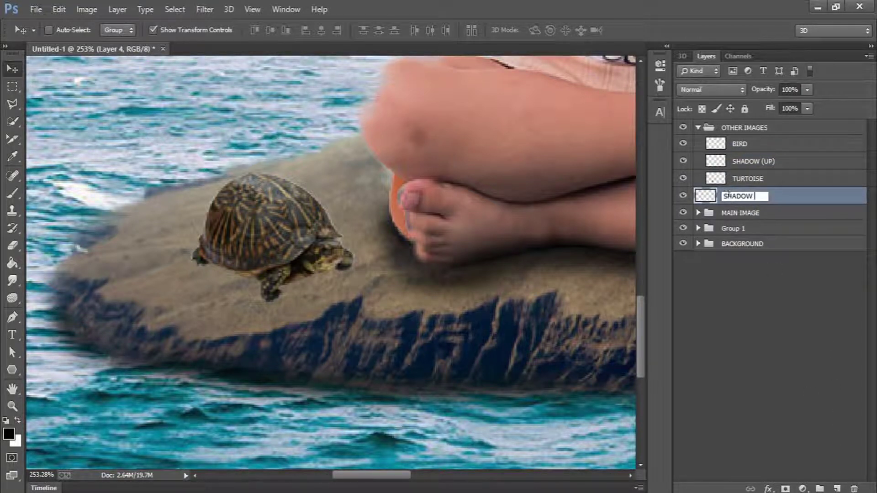
pyautogui.write(' (DOWN)')
pyautogui.press('Return')
pyautogui.moveTo(815, 197); pyautogui.dragTo(735, 194)
# - Paint a thin black shadow along the turtle's underside and feet on the SHADOW (UP) layer with a size 10 brush
pyautogui.click(758, 165)
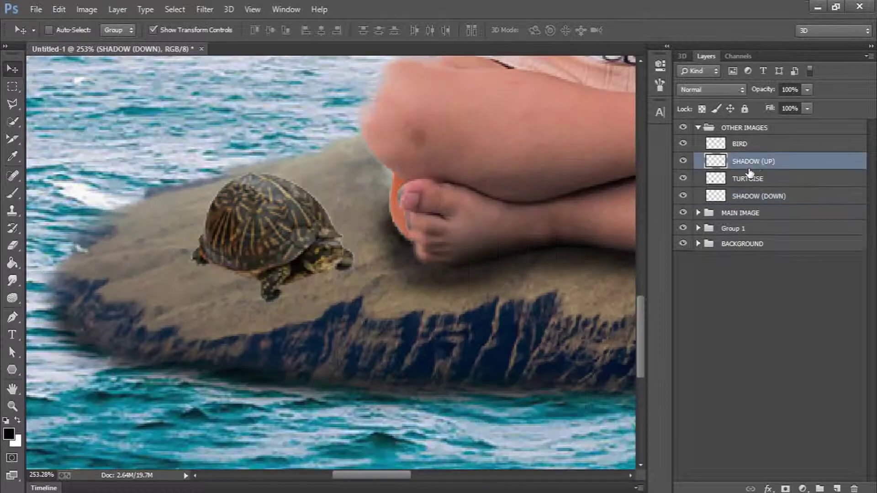
pyautogui.click(12, 193)
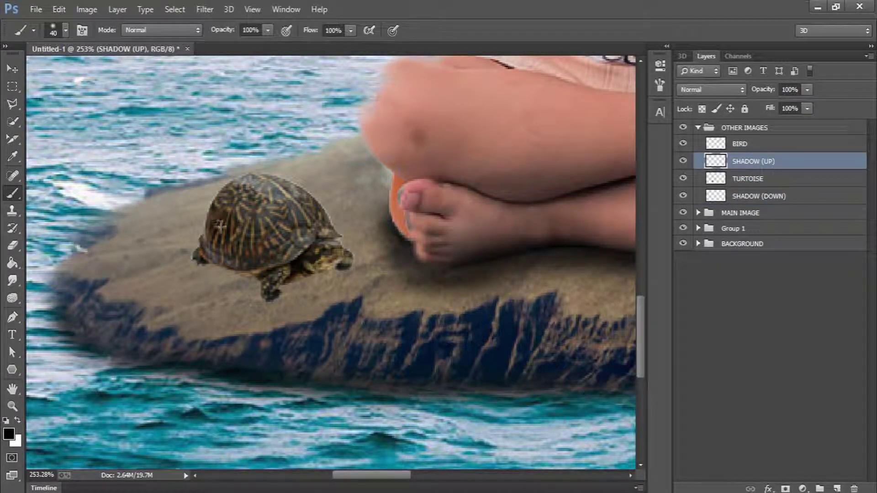
pyautogui.moveTo(197, 260); pyautogui.dragTo(213, 262)
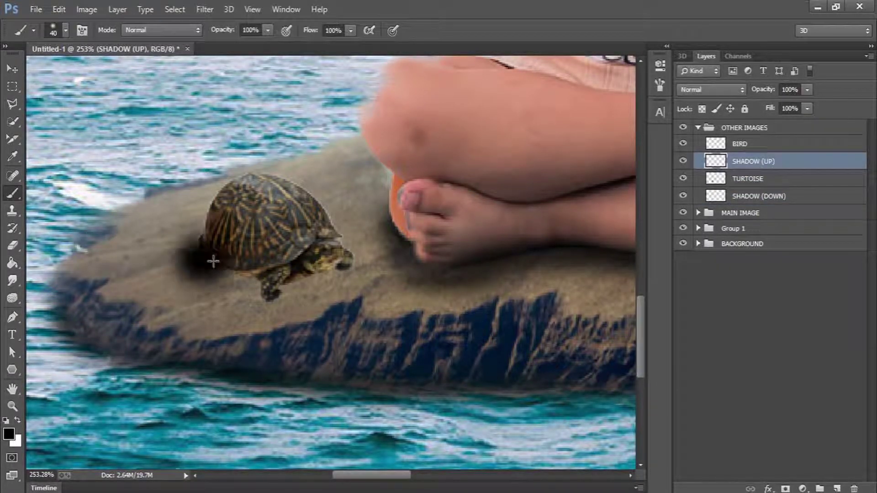
pyautogui.hotkey('ctrl', 'z')
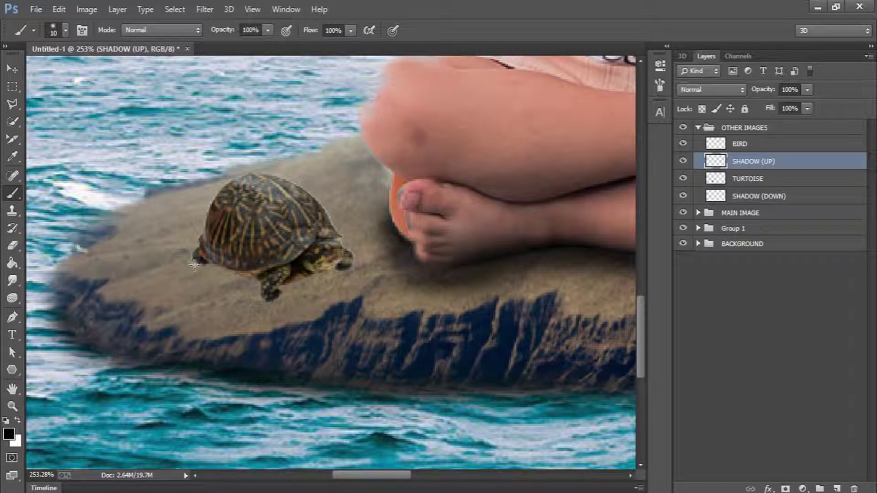
pyautogui.moveTo(197, 263)
pyautogui.mouseDown()
pyautogui.moveTo(258, 280)
pyautogui.moveTo(259, 299)
pyautogui.moveTo(269, 300)
pyautogui.moveTo(276, 289)
pyautogui.moveTo(347, 274)
pyautogui.mouseUp()
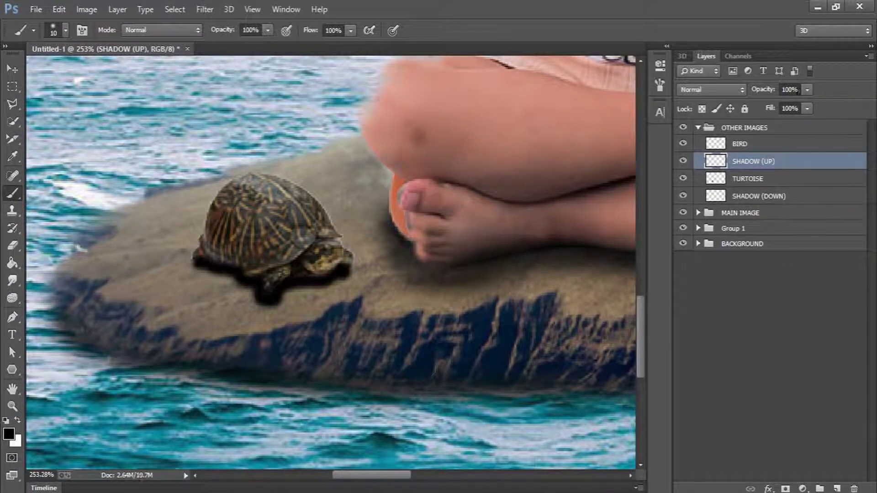
# - Reduce the SHADOW (UP) layer's opacity to 30%
pyautogui.click(792, 90)
pyautogui.write('20')
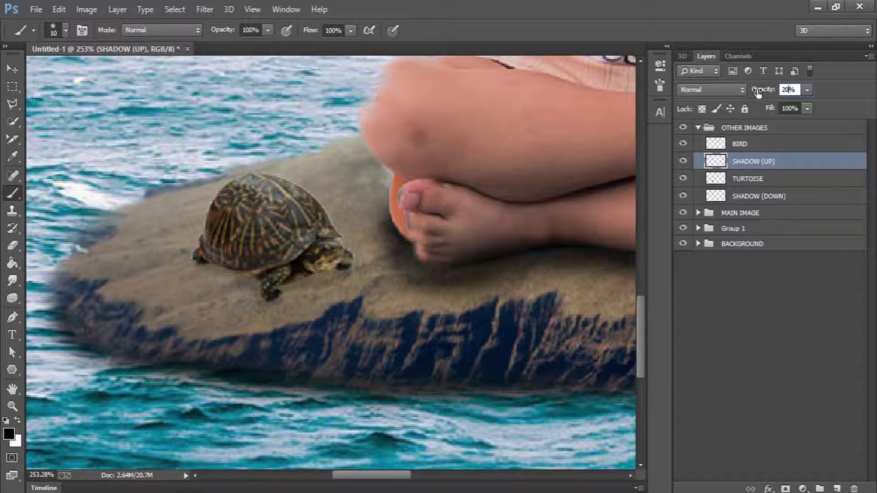
pyautogui.write('30')
pyautogui.press('Return')
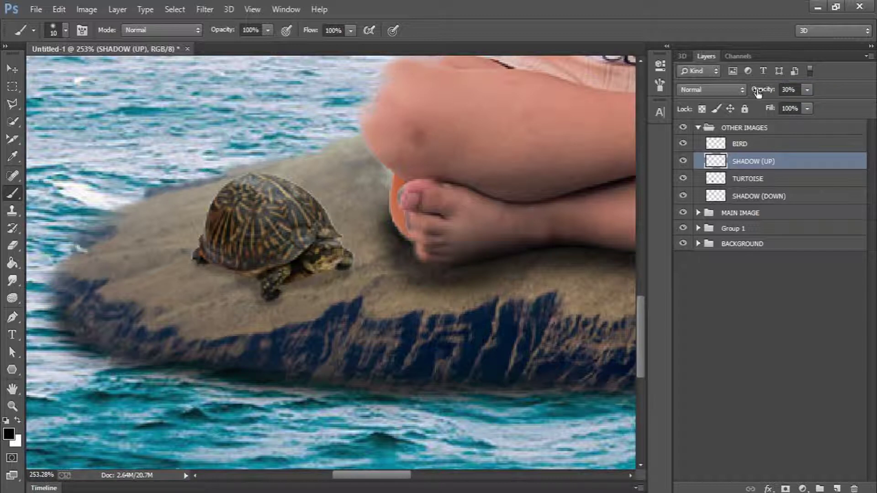
# - Set the SHADOW (DOWN) layer's opacity to 80%
pyautogui.click(772, 202)
pyautogui.click(789, 89)
pyautogui.press('Return')
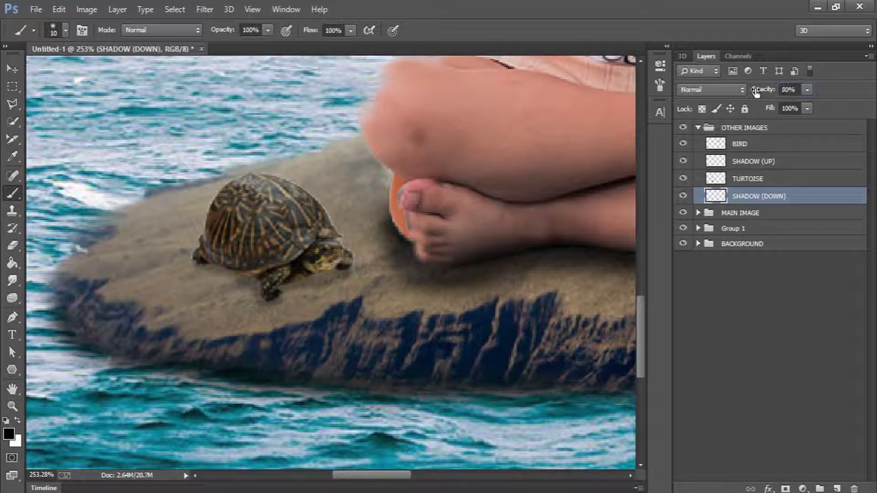
# - Paint a soft black shadow on the rock beneath the tortoise with a 40 px brush
pyautogui.rightClick(206, 261)
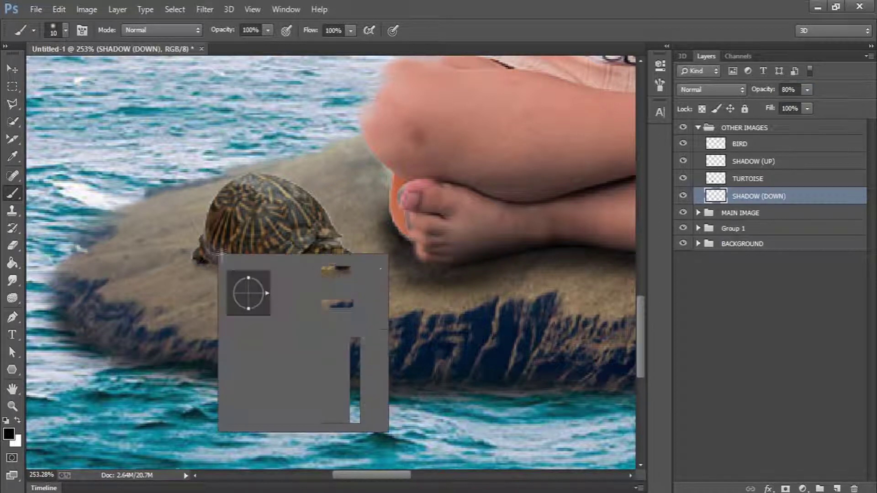
pyautogui.click(333, 273)
pyautogui.press('BackSpace')
pyautogui.press('BackSpace')
pyautogui.write('40')
pyautogui.press('Return')
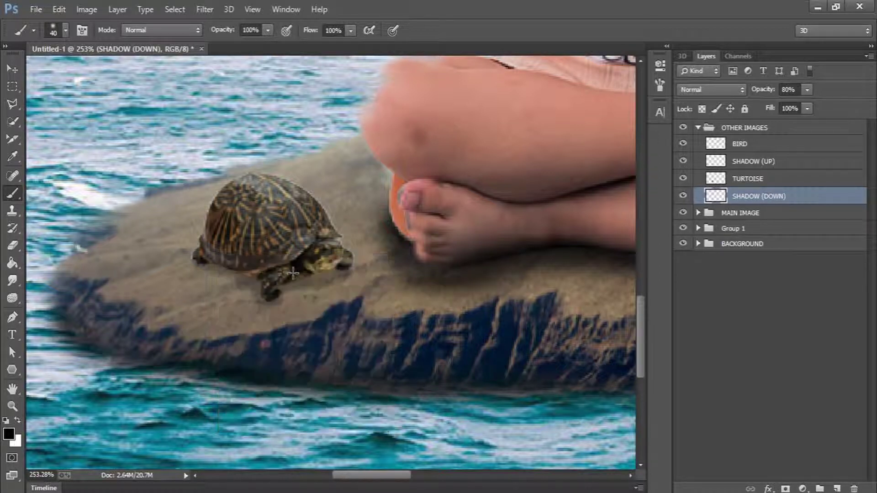
pyautogui.moveTo(199, 264)
pyautogui.mouseDown()
pyautogui.moveTo(220, 285)
pyautogui.moveTo(247, 281)
pyautogui.moveTo(272, 297)
pyautogui.moveTo(302, 270)
pyautogui.moveTo(322, 267)
pyautogui.moveTo(331, 278)
pyautogui.moveTo(282, 284)
pyautogui.mouseUp()
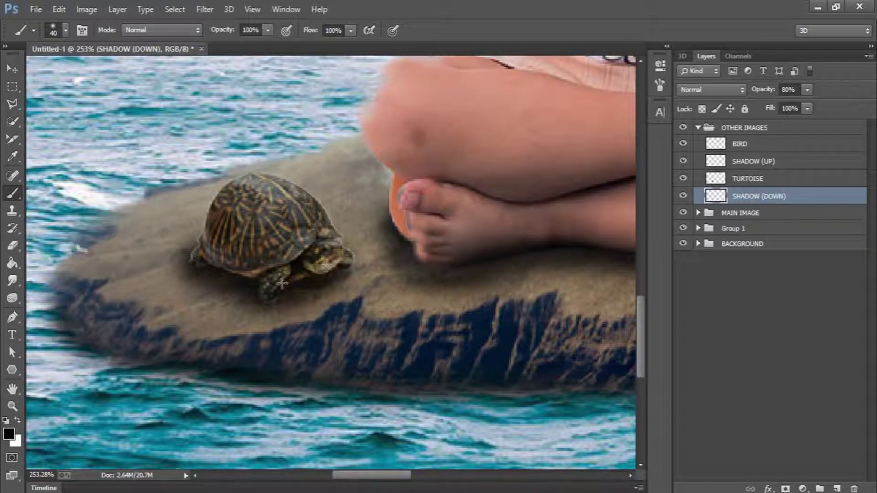
# - Reduce the SHADOW (DOWN) layer's opacity to 70%
pyautogui.click(13, 406)
pyautogui.click(366, 30)
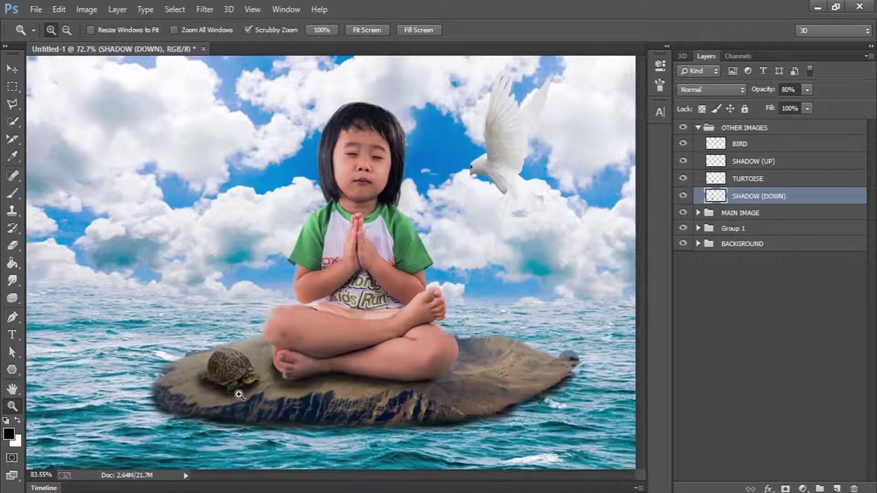
pyautogui.click(239, 394)
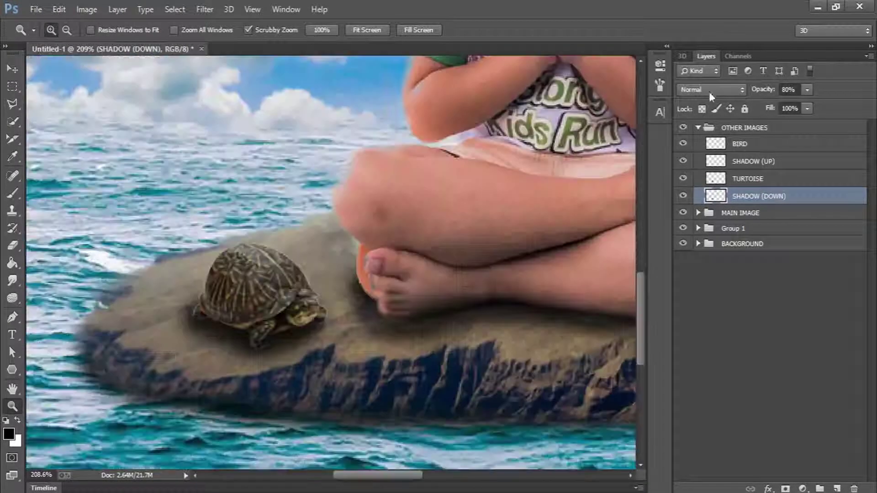
pyautogui.moveTo(793, 89); pyautogui.dragTo(739, 89)
pyautogui.write('70')
pyautogui.press('Return')
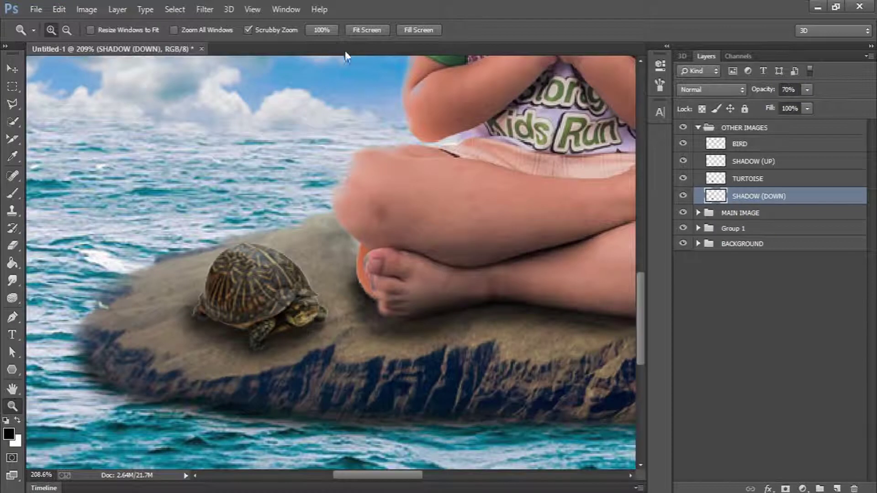
pyautogui.click(360, 31)
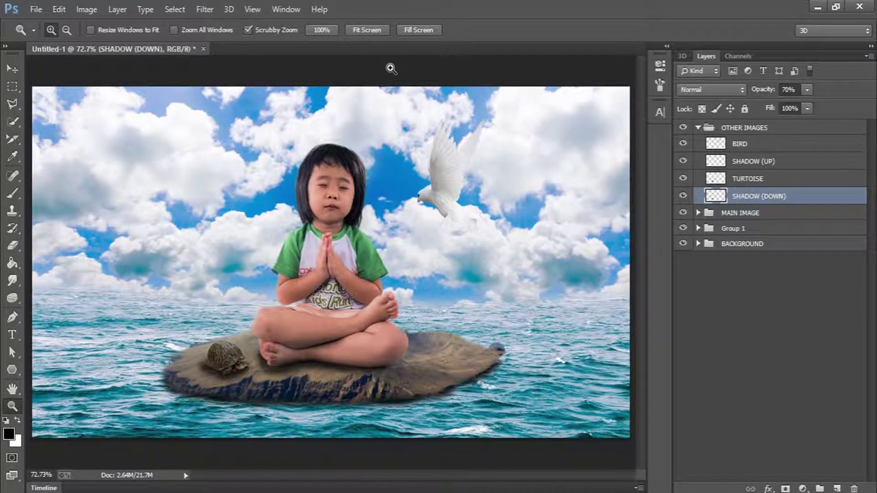
# - Scale the tortoise's ground shadow to about 97% width and 80% height beneath its body
pyautogui.moveTo(213, 389); pyautogui.dragTo(308, 368)
pyautogui.press('v')
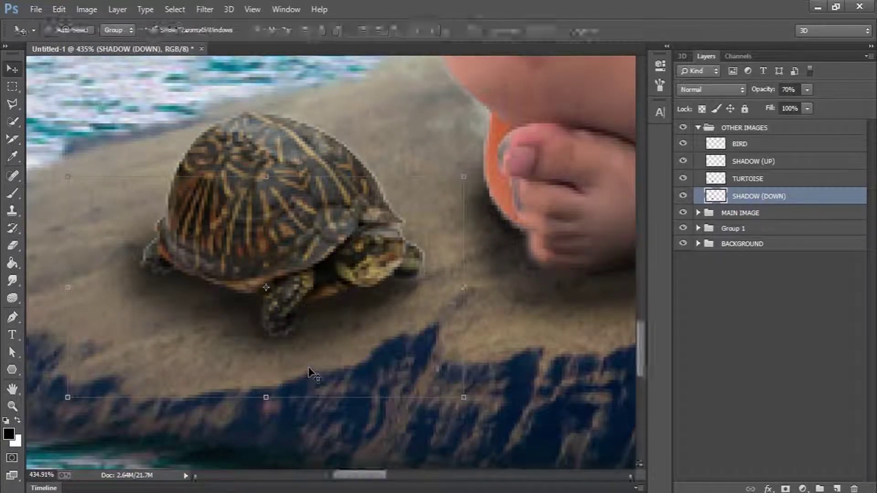
pyautogui.hotkey('ctrl', 't')
pyautogui.moveTo(265, 397); pyautogui.dragTo(266, 354)
pyautogui.moveTo(292, 310); pyautogui.dragTo(295, 315)
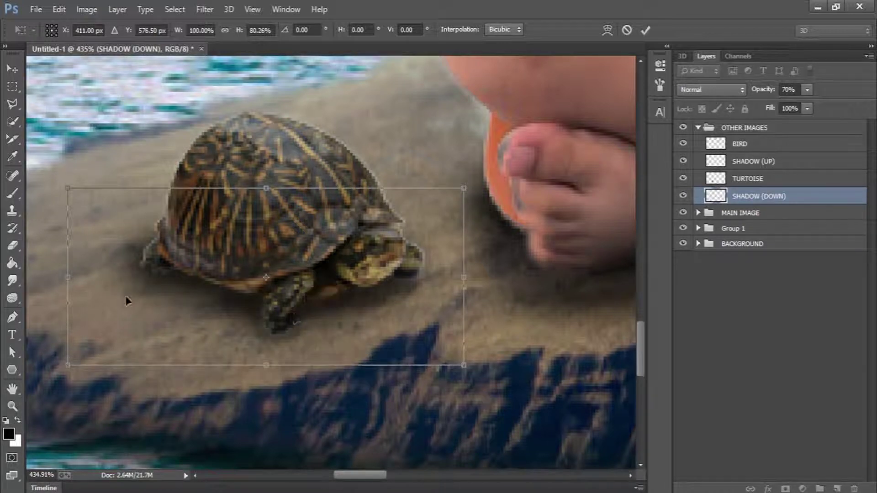
pyautogui.moveTo(77, 278); pyautogui.dragTo(89, 278)
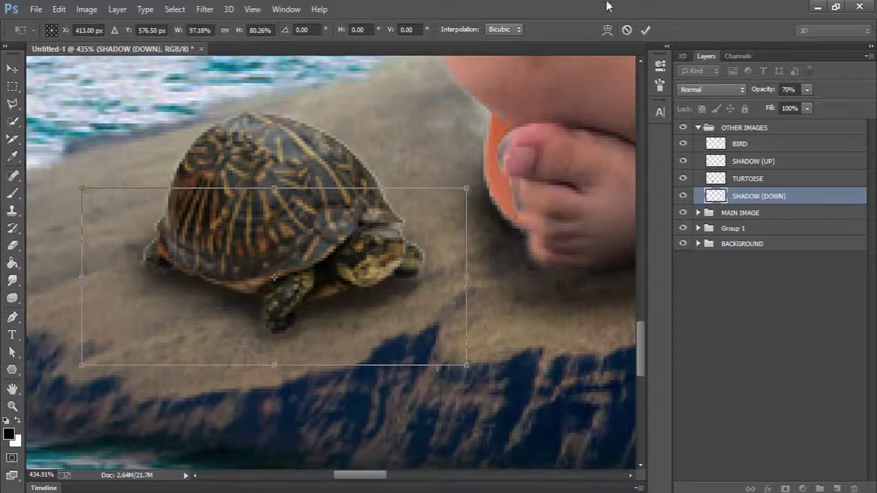
# - Warp the tortoise's ground shadow slightly to fit its feet and apply the transformation
pyautogui.click(610, 28)
pyautogui.moveTo(361, 313); pyautogui.dragTo(331, 315)
pyautogui.moveTo(192, 274); pyautogui.dragTo(198, 272)
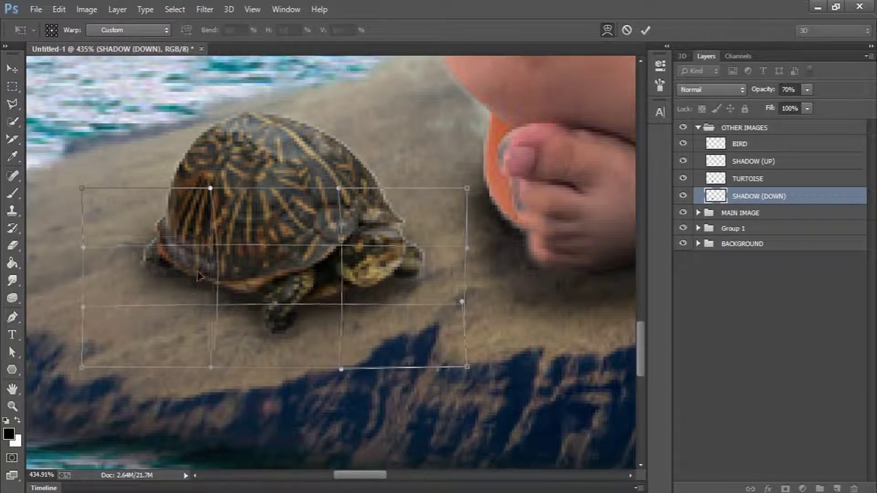
pyautogui.click(645, 30)
pyautogui.click(12, 406)
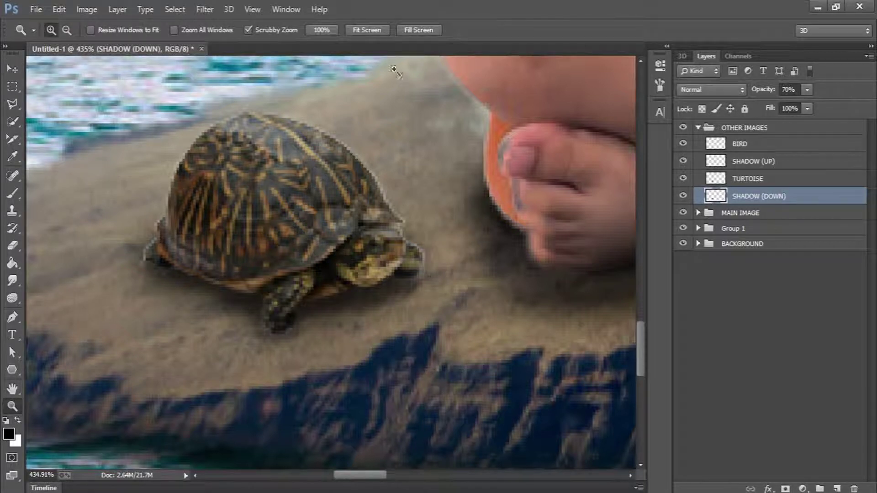
pyautogui.click(372, 30)
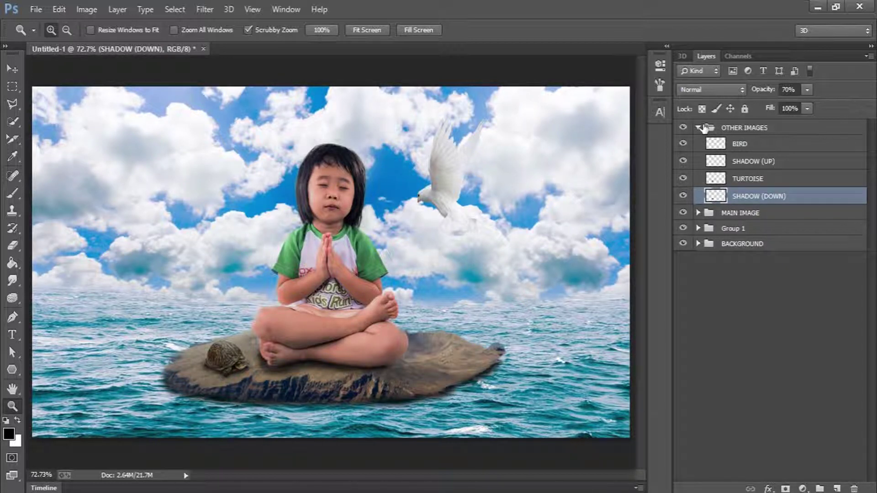
# - Select the BACKGROUND group in the composite and open the image wave-1215449_960_720.jpg
pyautogui.click(700, 128)
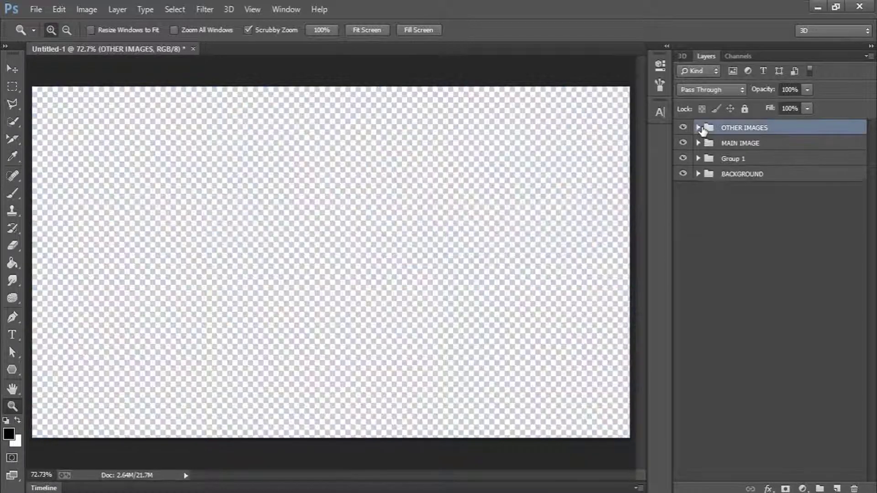
pyautogui.click(727, 179)
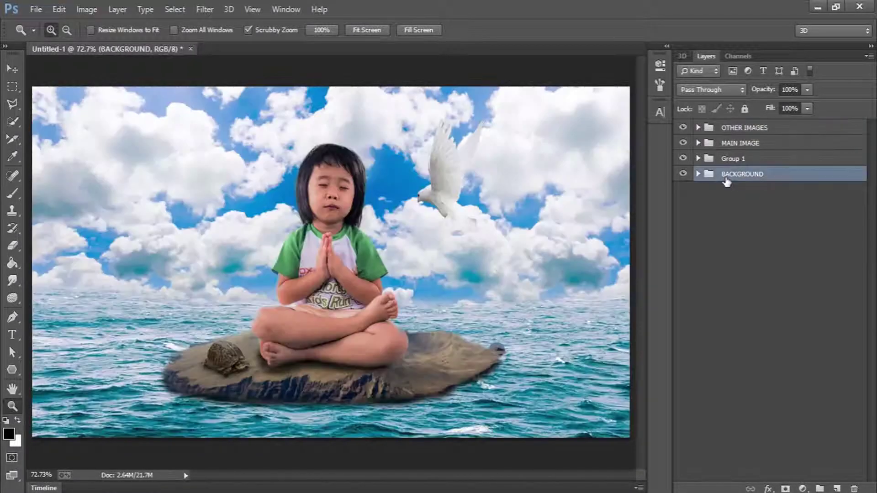
pyautogui.click(30, 3)
pyautogui.click(35, 2)
pyautogui.click(37, 4)
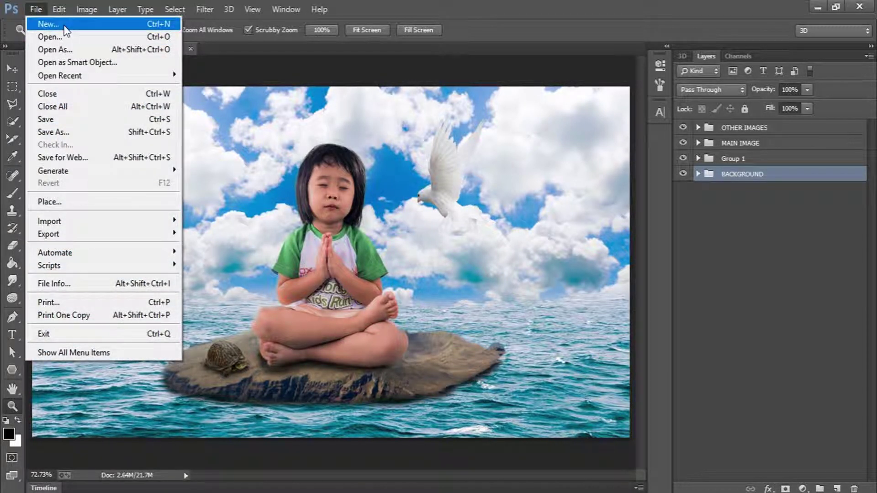
pyautogui.click(64, 38)
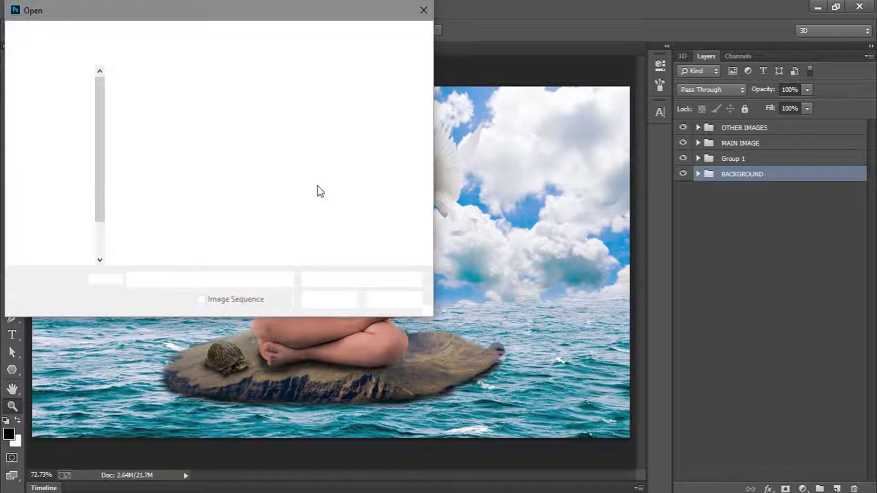
pyautogui.doubleClick(316, 177)
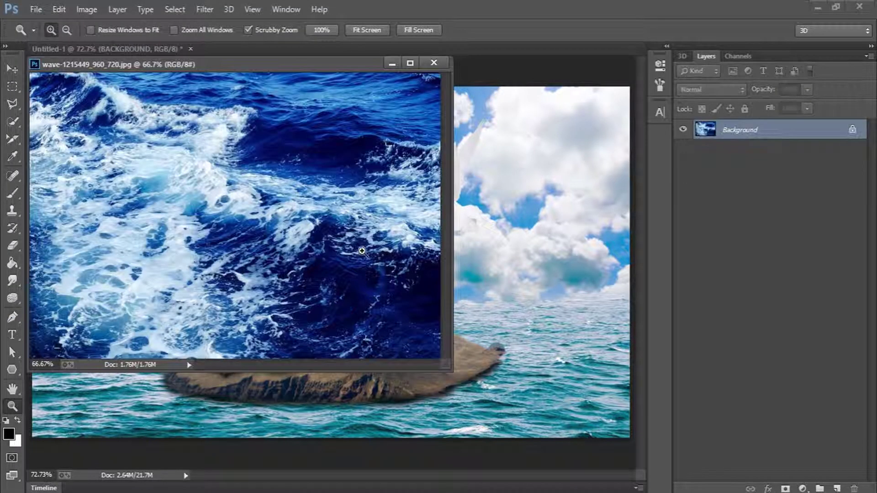
# - Cut the entire wave image, close its file without saving, and paste it into the composite above the BACKGROUND group
pyautogui.hotkey('ctrl', 'a')
pyautogui.hotkey('ctrl', 'x')
pyautogui.hotkey('ctrl', 'w')
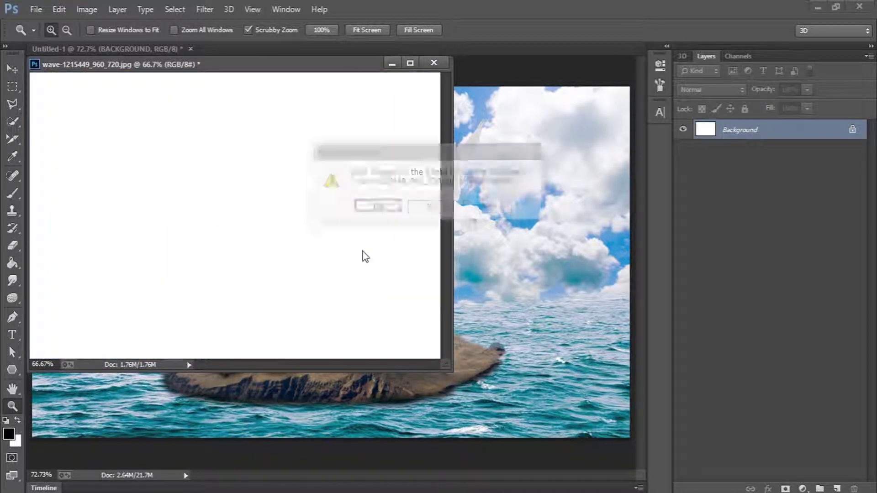
pyautogui.click(453, 207)
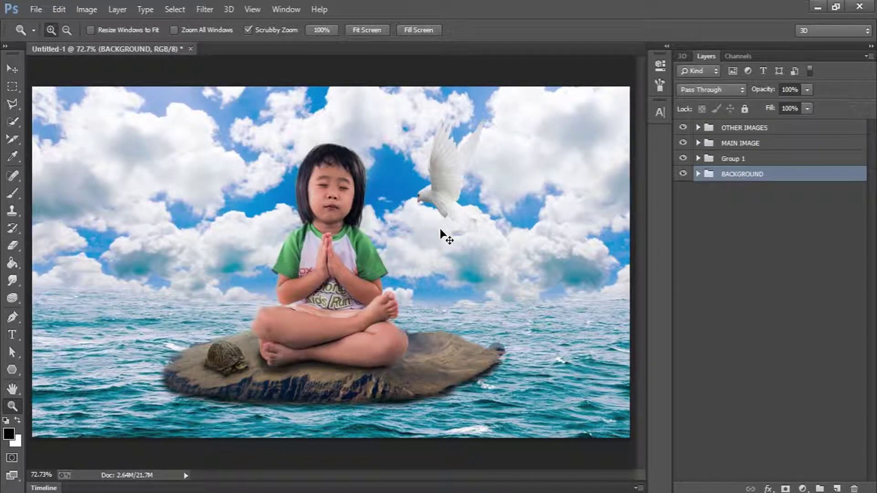
pyautogui.hotkey('ctrl', 'v')
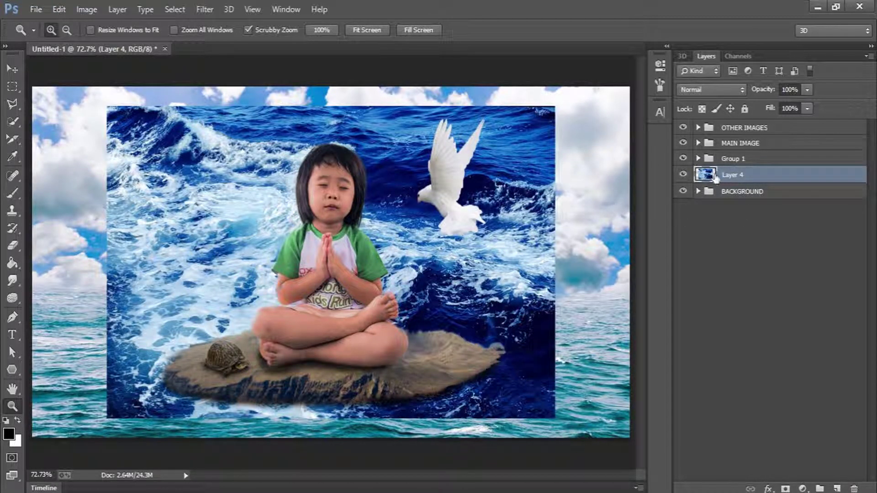
# - Move the pasted wave layer between the MAIN IMAGE group and Group 1
pyautogui.moveTo(745, 175); pyautogui.dragTo(745, 159)
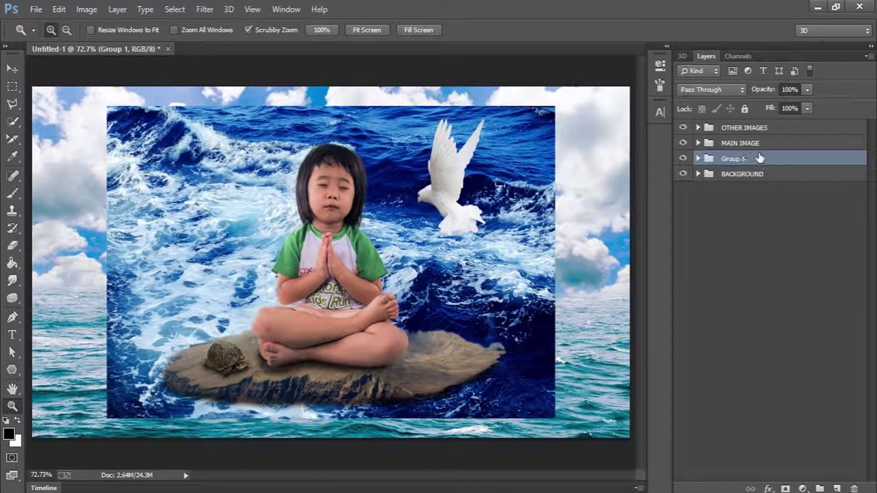
pyautogui.hotkey('ctrl', 'z')
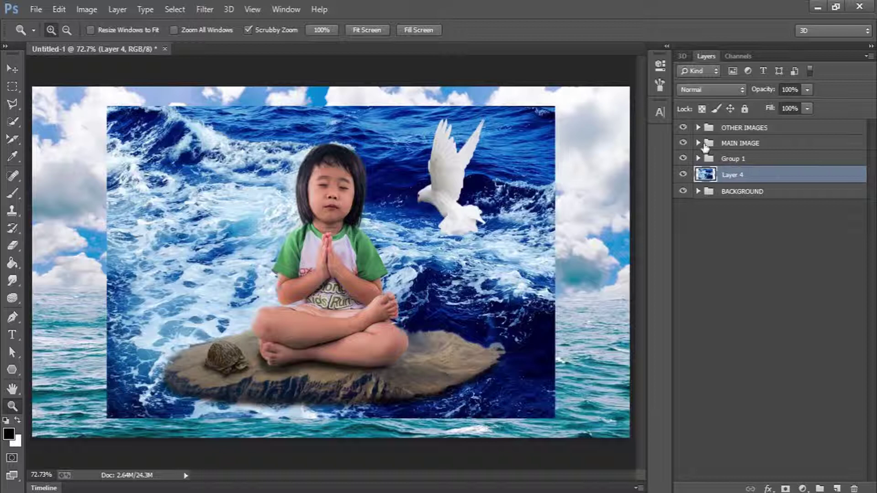
pyautogui.click(698, 143)
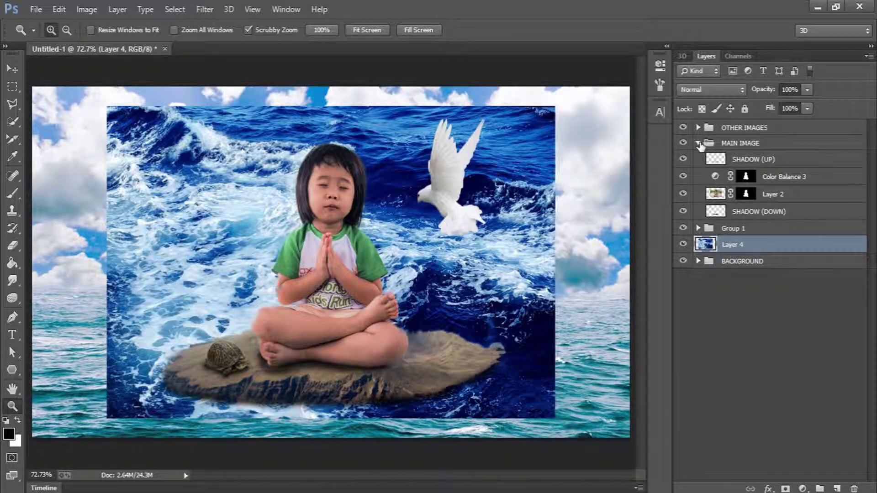
pyautogui.click(698, 143)
pyautogui.moveTo(756, 172); pyautogui.dragTo(753, 150)
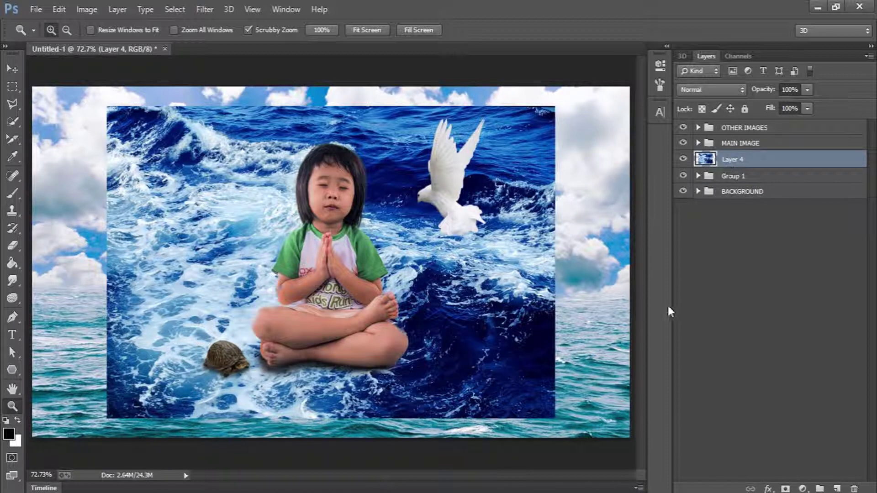
# - Scale the wave layer to about 18.5% and place it over the rock's lower-left edge below the tortoise
pyautogui.click(18, 68)
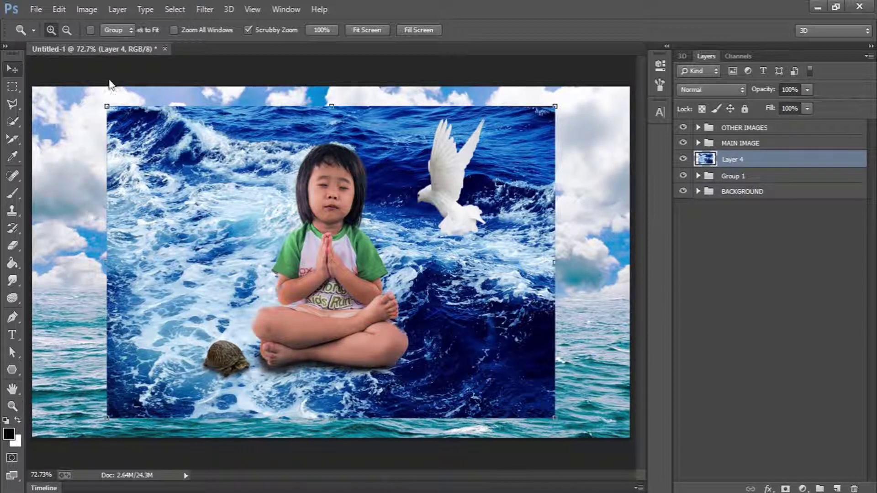
pyautogui.moveTo(557, 107); pyautogui.dragTo(197, 411)
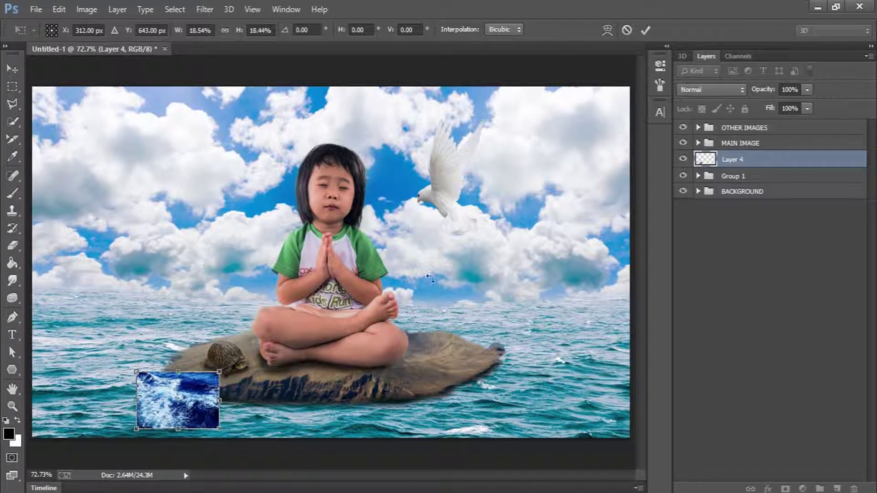
pyautogui.click(650, 31)
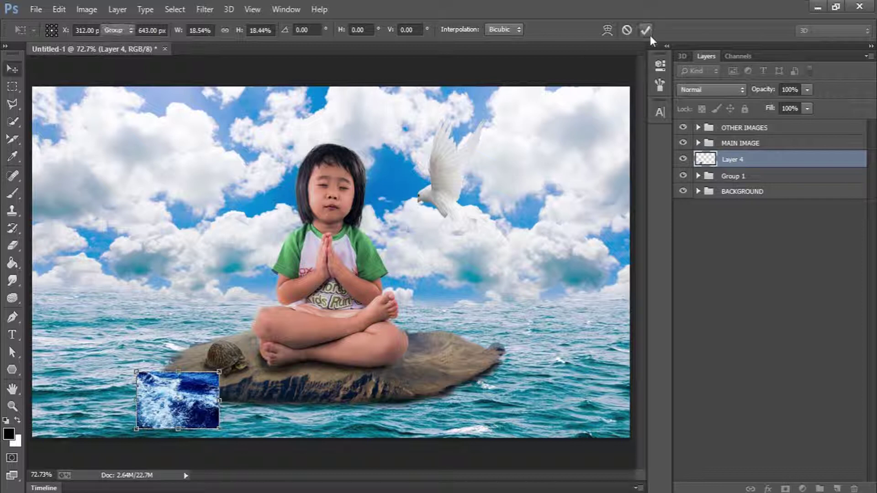
# - Add a layer mask to the wave layer and paint it out in black, leaving only splashes along the rock's edge
pyautogui.click(13, 406)
pyautogui.moveTo(167, 426); pyautogui.dragTo(236, 427)
pyautogui.scroll(-5, 236, 402)
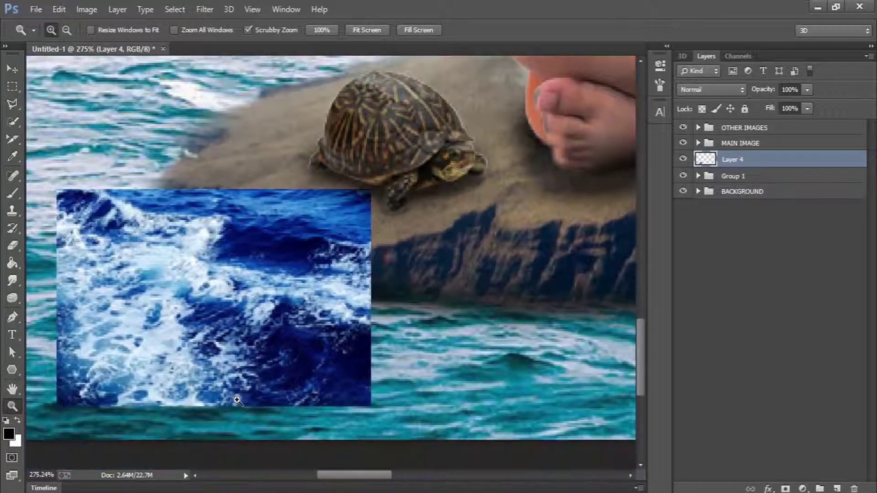
pyautogui.scroll(-1, 237, 400)
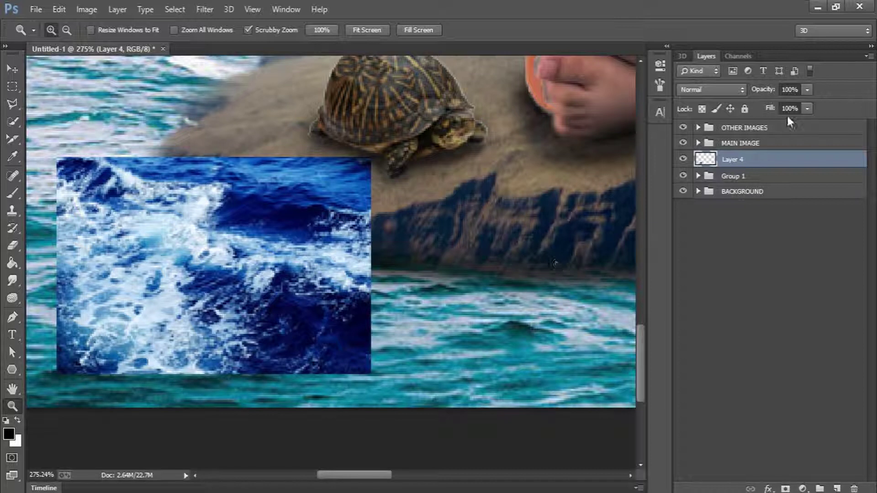
pyautogui.click(785, 488)
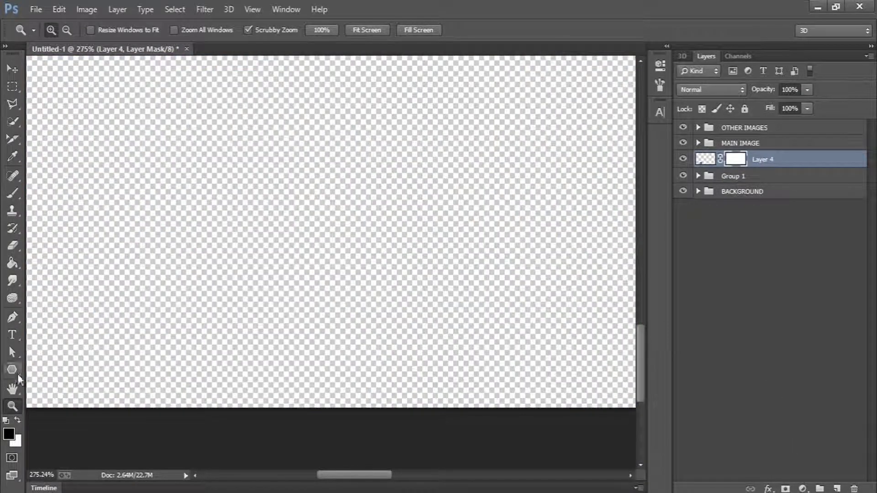
pyautogui.click(13, 192)
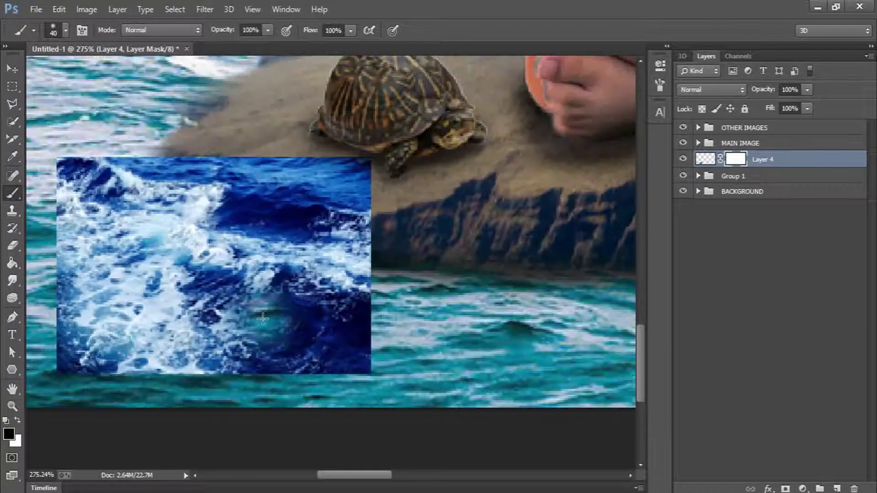
pyautogui.moveTo(363, 183)
pyautogui.mouseDown()
pyautogui.moveTo(263, 217)
pyautogui.moveTo(268, 159)
pyautogui.moveTo(235, 198)
pyautogui.moveTo(237, 216)
pyautogui.moveTo(282, 181)
pyautogui.moveTo(355, 156)
pyautogui.moveTo(365, 200)
pyautogui.moveTo(377, 202)
pyautogui.moveTo(312, 203)
pyautogui.moveTo(297, 227)
pyautogui.moveTo(203, 149)
pyautogui.moveTo(113, 144)
pyautogui.moveTo(234, 165)
pyautogui.mouseUp()
pyautogui.moveTo(361, 301)
pyautogui.mouseDown()
pyautogui.moveTo(292, 319)
pyautogui.moveTo(197, 283)
pyautogui.moveTo(271, 358)
pyautogui.moveTo(228, 363)
pyautogui.moveTo(237, 370)
pyautogui.moveTo(40, 285)
pyautogui.moveTo(68, 256)
pyautogui.moveTo(93, 171)
pyautogui.moveTo(81, 140)
pyautogui.mouseUp()
pyautogui.moveTo(81, 317); pyautogui.dragTo(204, 337)
pyautogui.moveTo(350, 326)
pyautogui.mouseDown()
pyautogui.moveTo(372, 318)
pyautogui.moveTo(381, 242)
pyautogui.moveTo(395, 305)
pyautogui.mouseUp()
# - Move the masked wave splash closer so that it sits tight against the rock's edge below the tortoise
pyautogui.click(12, 68)
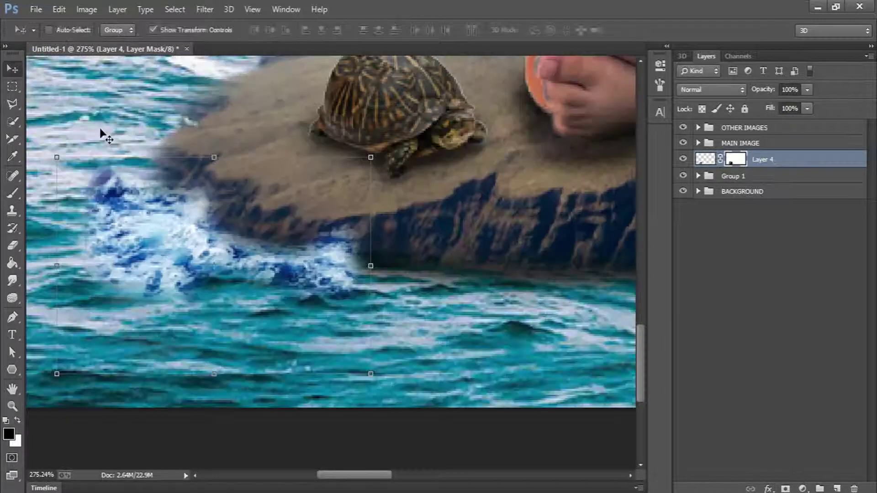
pyautogui.moveTo(236, 242); pyautogui.dragTo(274, 224)
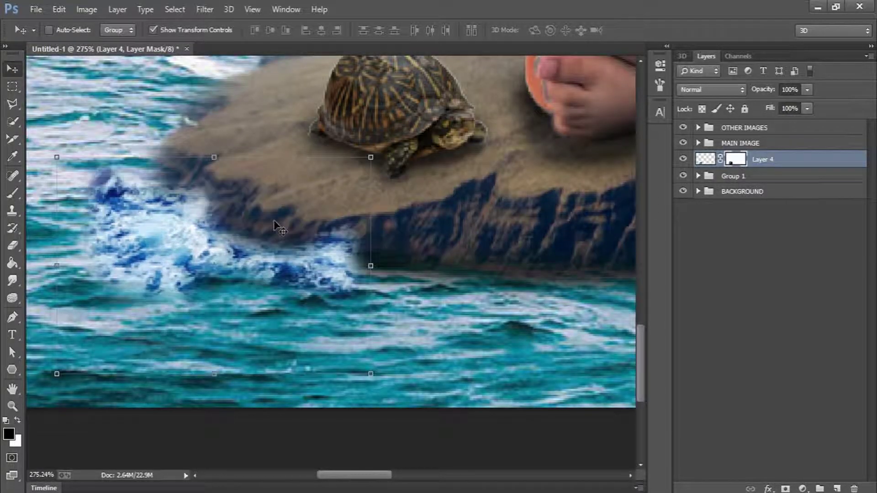
pyautogui.hotkey('ctrl', 'z')
pyautogui.click(12, 193)
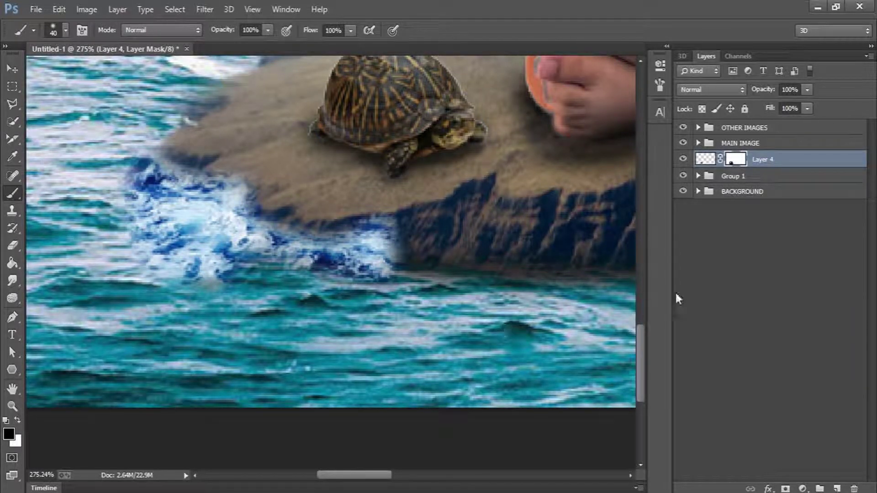
# - Duplicate the splash layer and place the copy farther right along the rock's lower edge
pyautogui.hotkey('ctrl', 'j')
pyautogui.press('v')
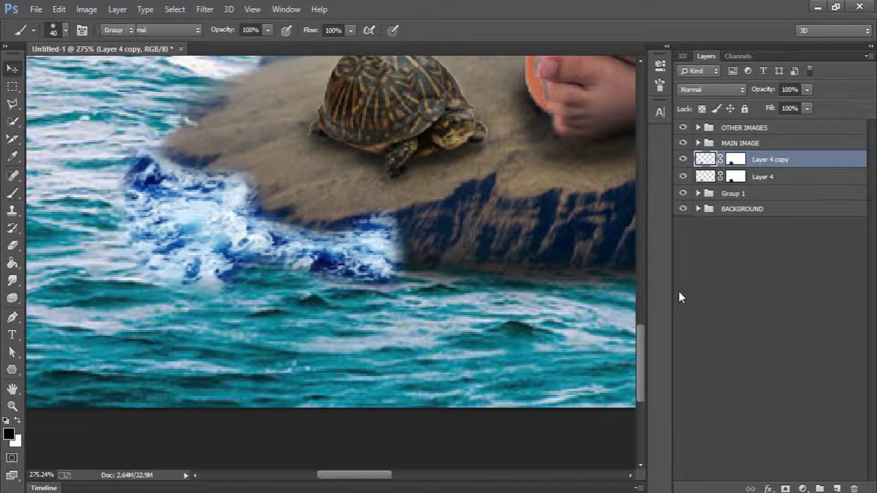
pyautogui.moveTo(336, 184); pyautogui.dragTo(427, 231)
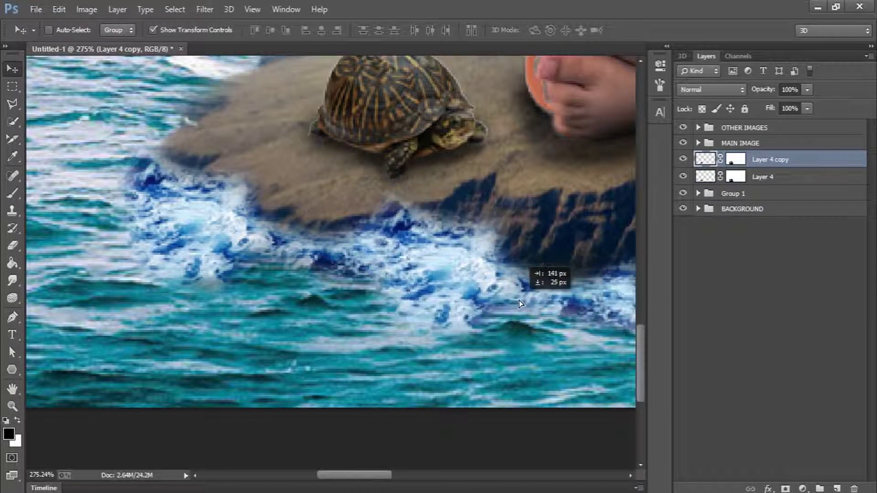
pyautogui.moveTo(388, 478); pyautogui.dragTo(429, 477)
pyautogui.moveTo(325, 303); pyautogui.dragTo(428, 329)
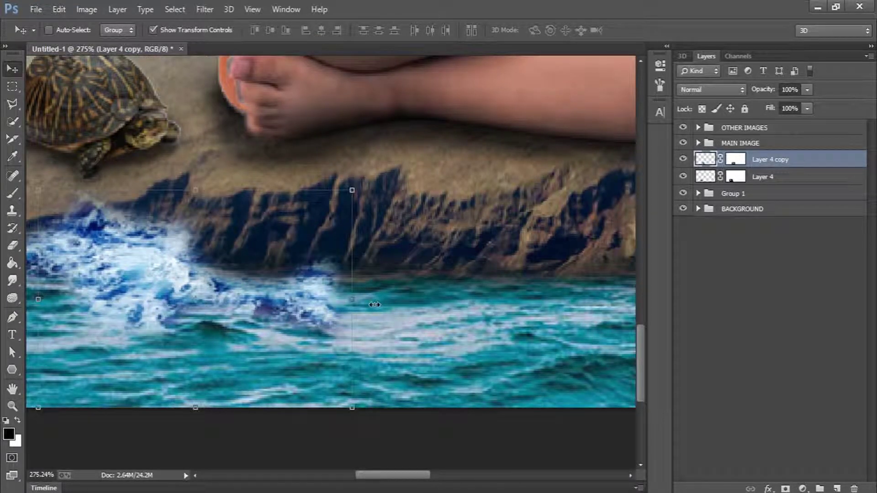
# - Rotate the splash copy about -11° and warp it to follow the rock's waterline
pyautogui.moveTo(379, 302); pyautogui.dragTo(395, 260)
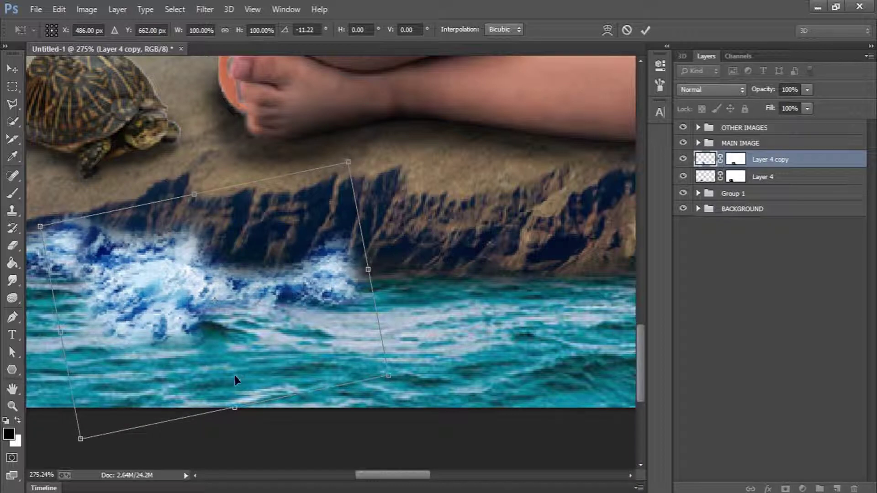
pyautogui.click(606, 30)
pyautogui.moveTo(201, 356); pyautogui.dragTo(254, 316)
pyautogui.click(645, 31)
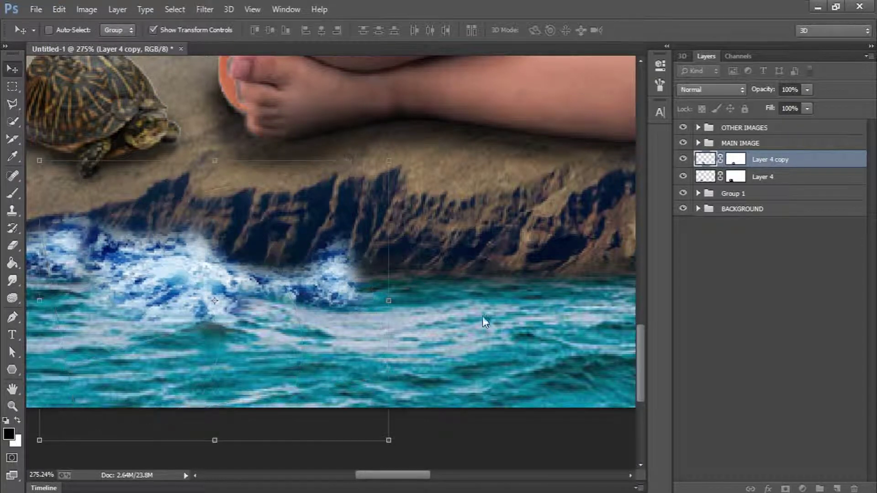
# - Duplicate the warped splash and place the new copy farther right along the rock's base
pyautogui.hotkey('ctrl', 'j')
pyautogui.moveTo(204, 288); pyautogui.dragTo(467, 295)
pyautogui.hotkey('ctrl', 'z')
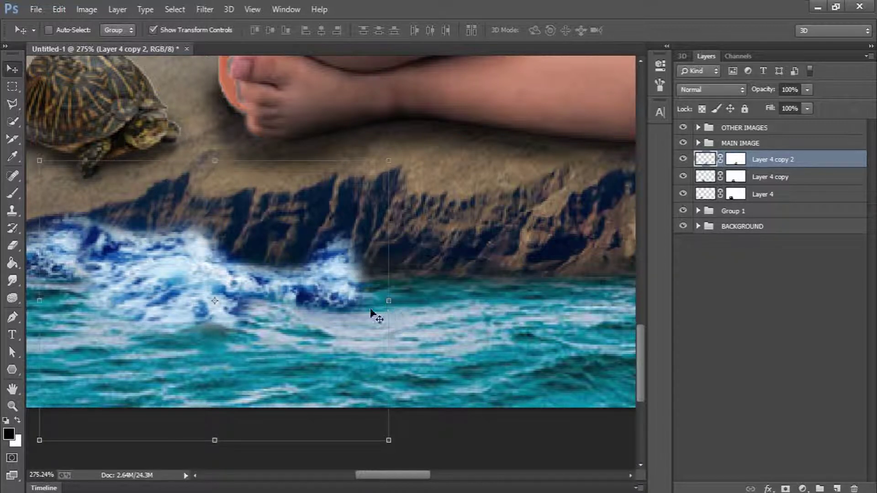
pyautogui.hotkey('ctrl', 'z')
# - Flip the second splash copy horizontally and shift it left to overlap the neighbouring splash
pyautogui.click(315, 309)
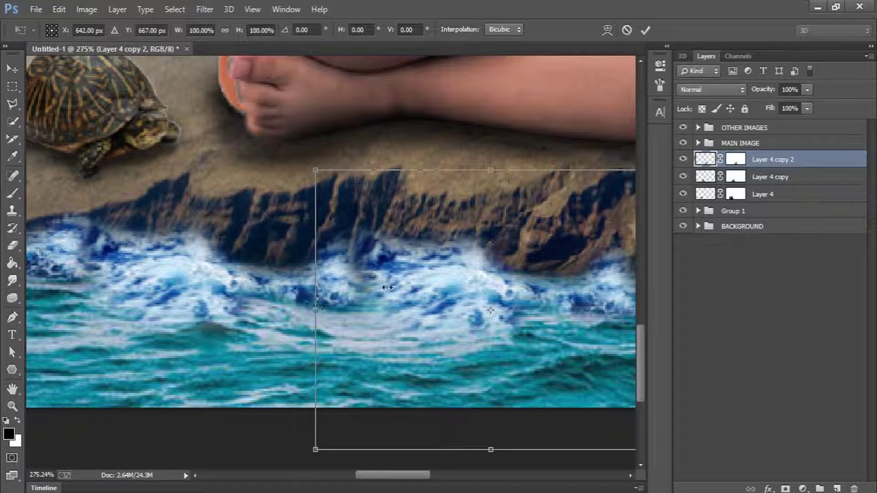
pyautogui.rightClick(453, 309)
pyautogui.click(462, 255)
pyautogui.moveTo(499, 286); pyautogui.dragTo(402, 288)
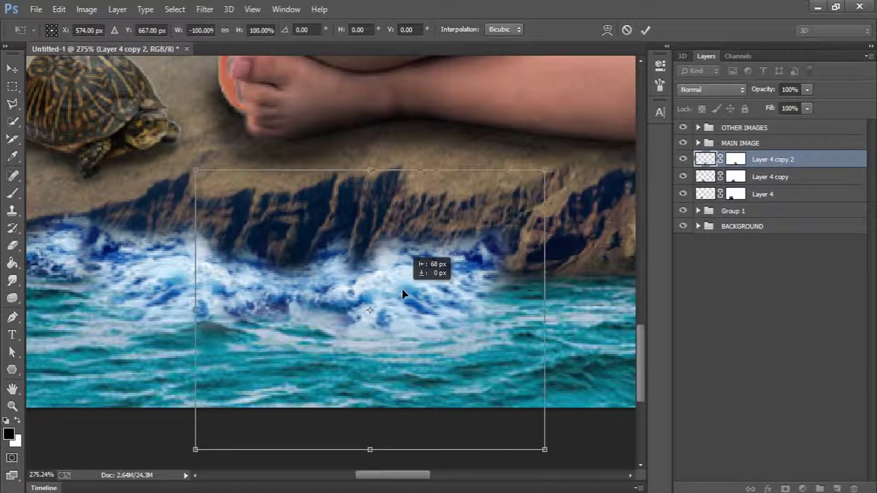
pyautogui.click(653, 32)
# - Paint black on the second copy's layer mask to hide the excess splash where it overlaps its neighbour
pyautogui.press('b')
pyautogui.moveTo(281, 283)
pyautogui.mouseDown()
pyautogui.moveTo(190, 280)
pyautogui.moveTo(211, 274)
pyautogui.mouseUp()
pyautogui.hotkey('ctrl', 'z')
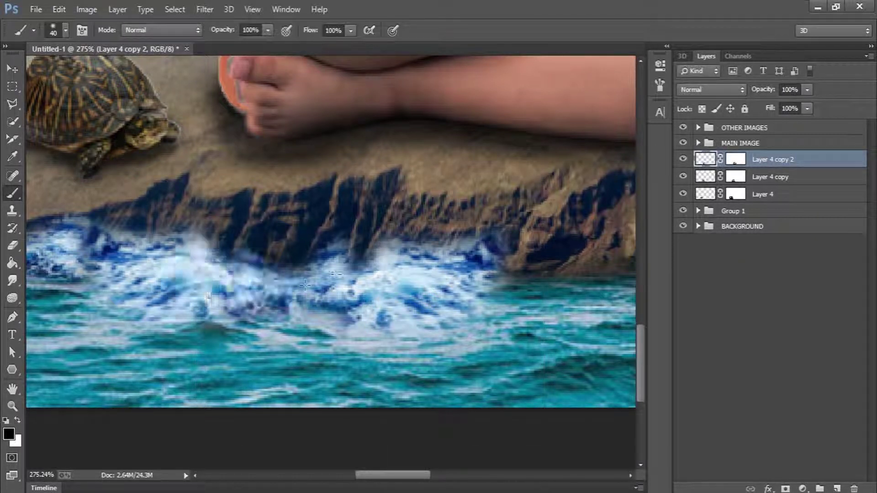
pyautogui.click(743, 161)
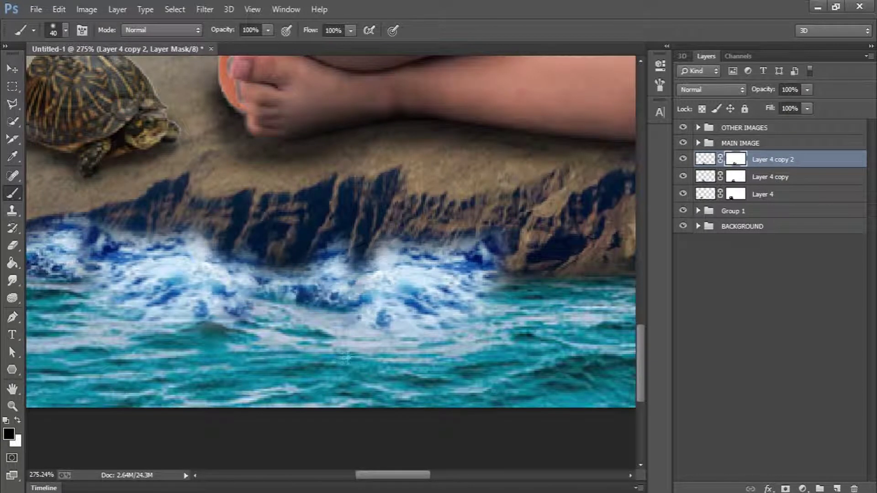
# - Duplicate the flipped splash and move the third copy right along the rock's front edge
pyautogui.hotkey('ctrl', 'j')
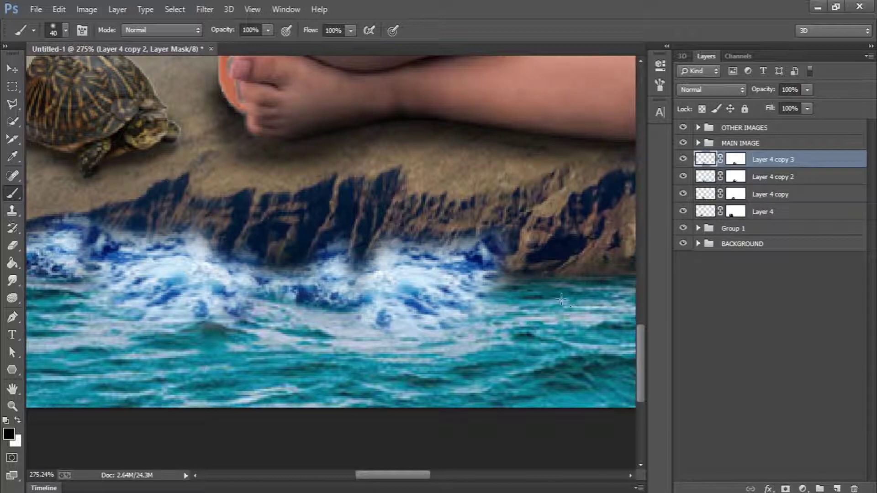
pyautogui.press('v')
pyautogui.moveTo(383, 478); pyautogui.dragTo(436, 475)
pyautogui.moveTo(180, 256); pyautogui.dragTo(299, 246)
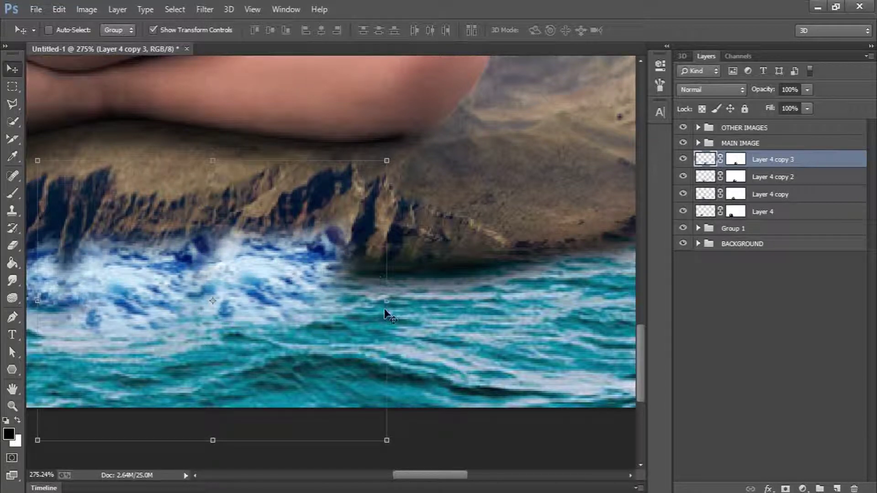
# - Flip the third splash copy horizontally, rotate it about -9°, and position it beside the previous splash
pyautogui.hotkey('ctrl', 't')
pyautogui.rightClick(344, 292)
pyautogui.click(420, 265)
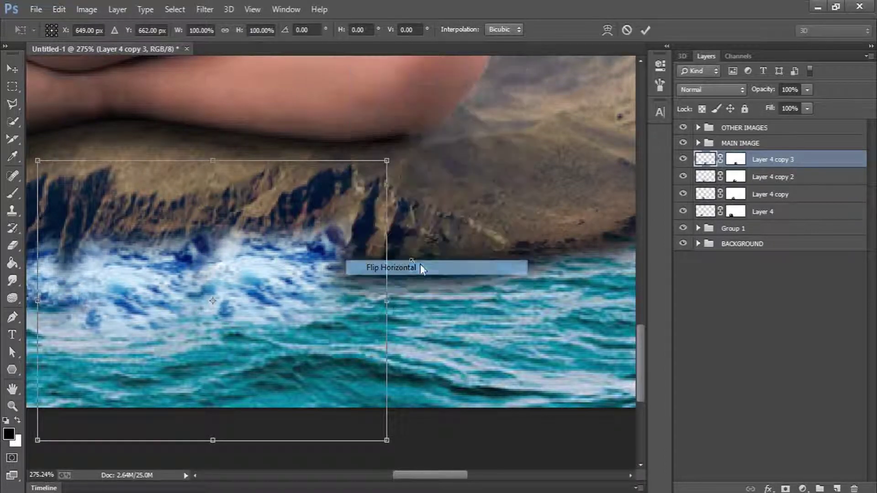
pyautogui.moveTo(284, 297); pyautogui.dragTo(377, 293)
pyautogui.moveTo(504, 297); pyautogui.dragTo(501, 264)
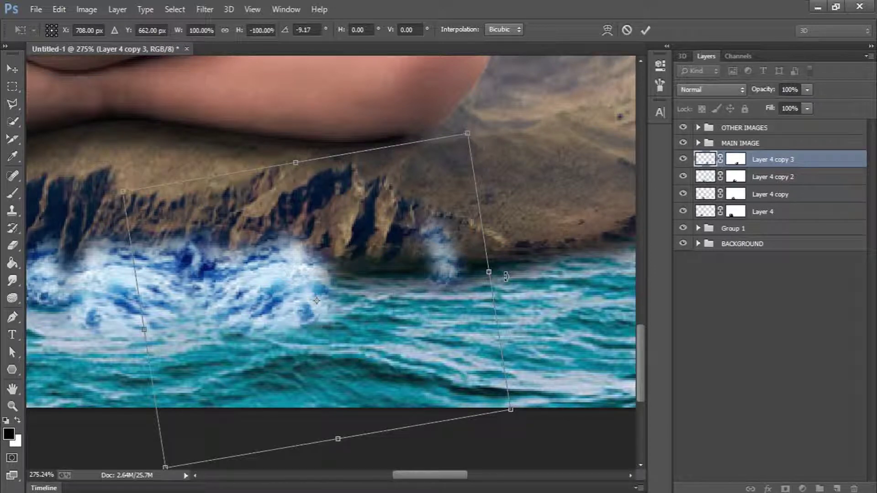
pyautogui.moveTo(308, 274); pyautogui.dragTo(290, 274)
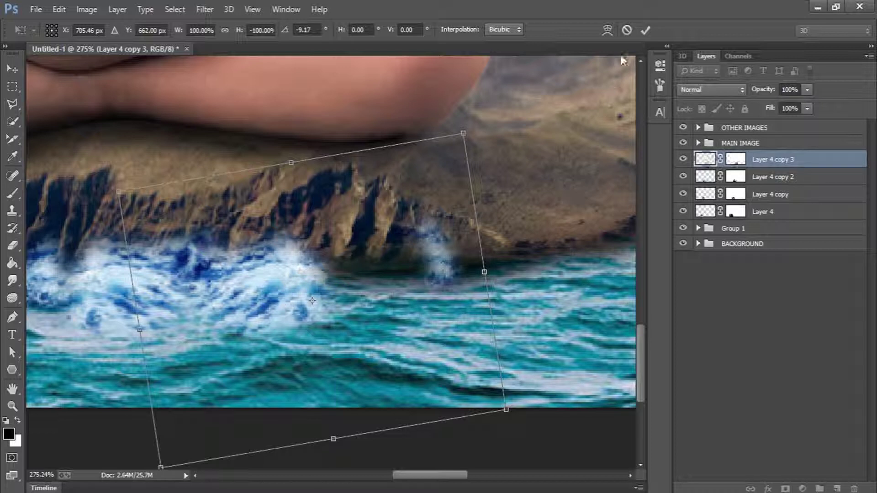
pyautogui.click(647, 32)
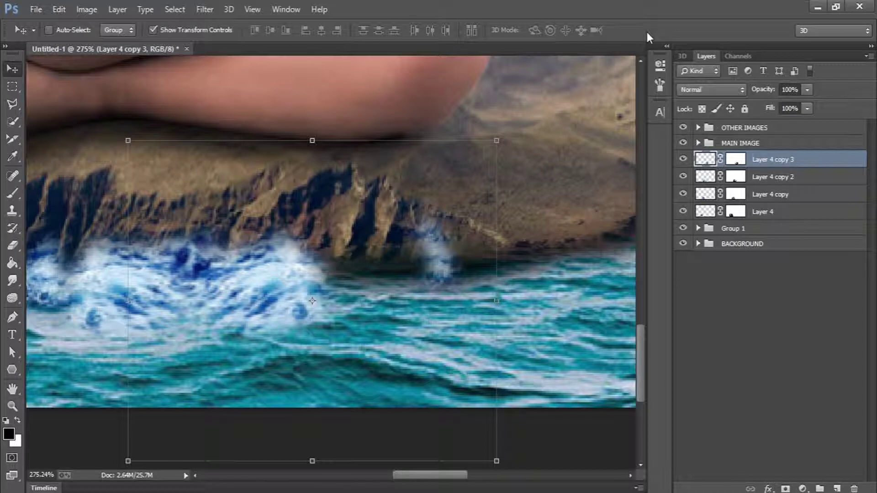
pyautogui.moveTo(539, 240); pyautogui.dragTo(556, 246)
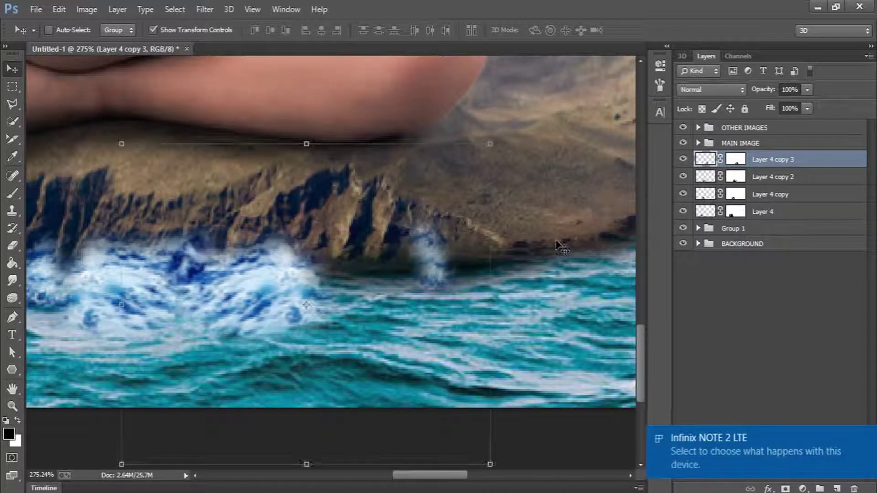
# - Duplicate the third splash copy, place it right along the waterline, and dismiss the device notification
pyautogui.hotkey('ctrl', 'j')
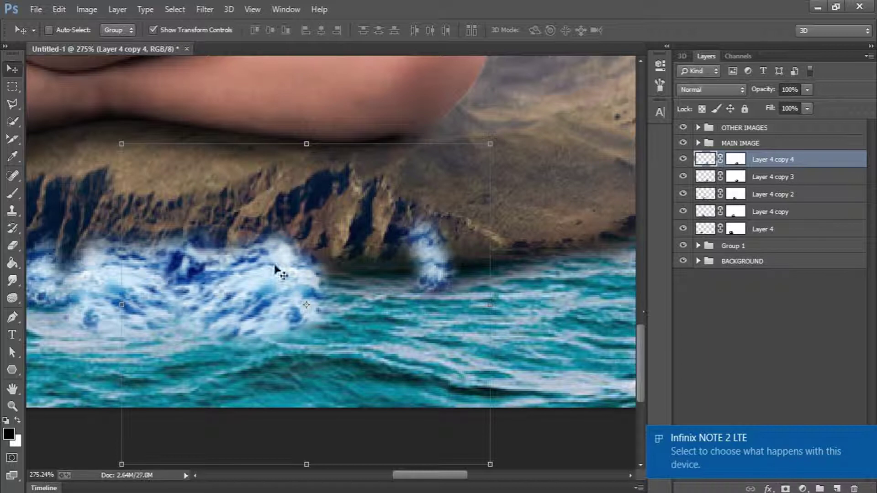
pyautogui.moveTo(290, 289); pyautogui.dragTo(450, 289)
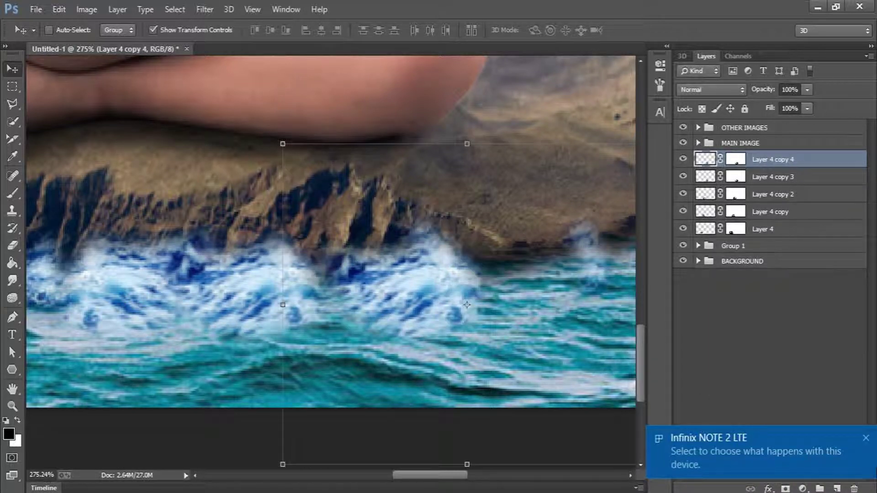
pyautogui.click(866, 438)
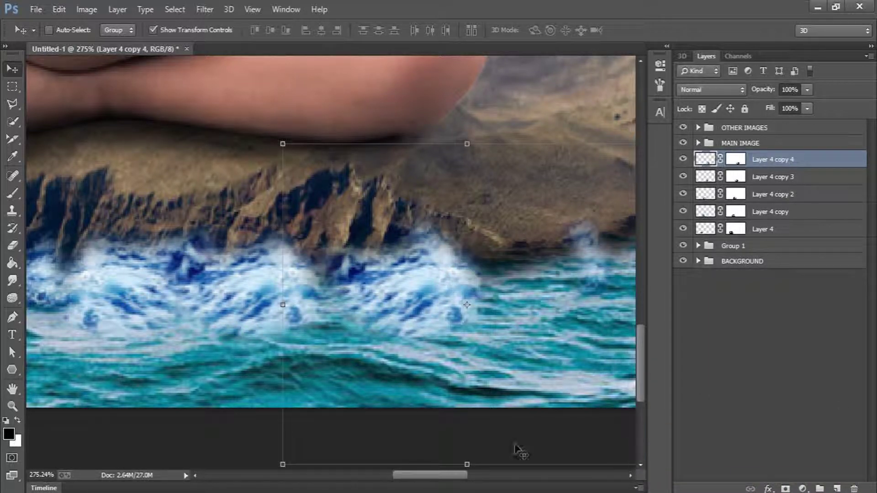
# - Duplicate the splash once more, flip the new copy horizontally, and position it under the rock's right part
pyautogui.moveTo(440, 477); pyautogui.dragTo(460, 478)
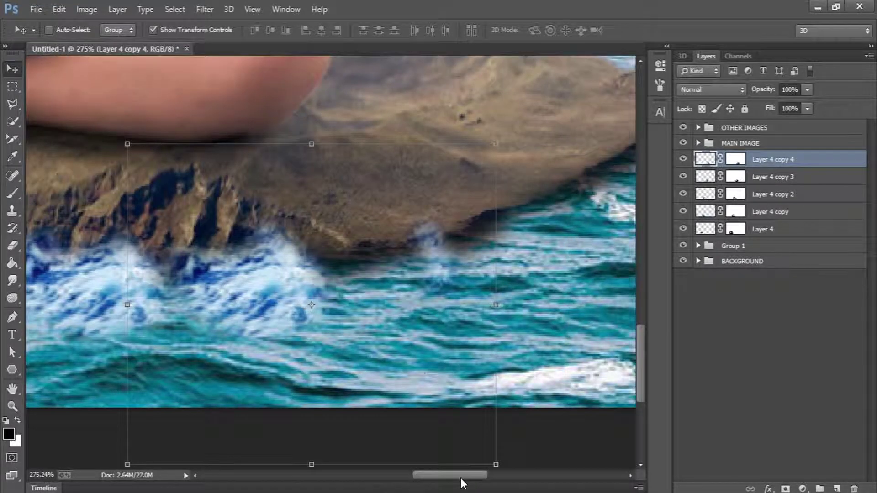
pyautogui.hotkey('ctrl', 'j')
pyautogui.moveTo(242, 302); pyautogui.dragTo(338, 311)
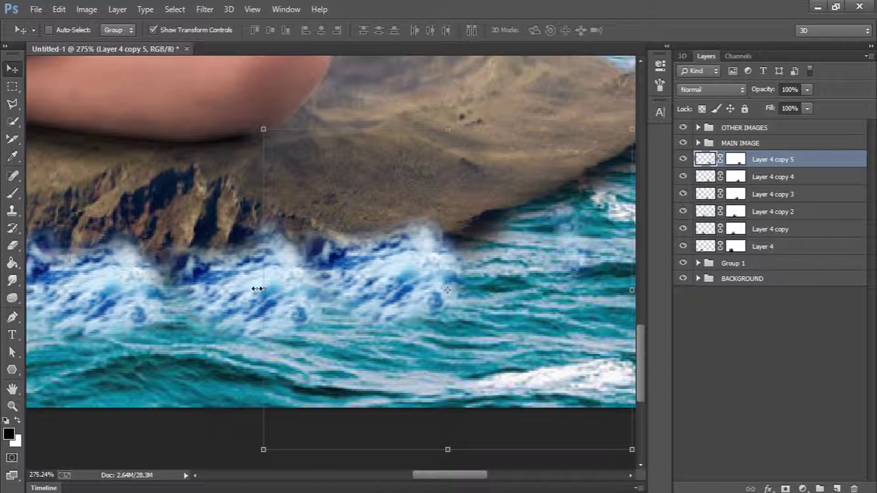
pyautogui.hotkey('ctrl', 't')
pyautogui.rightClick(326, 296)
pyautogui.click(378, 467)
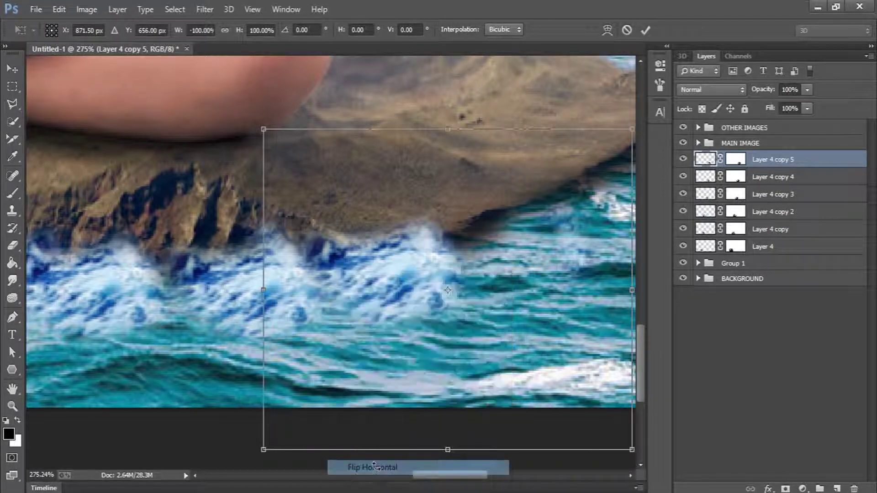
pyautogui.moveTo(470, 211); pyautogui.dragTo(431, 270)
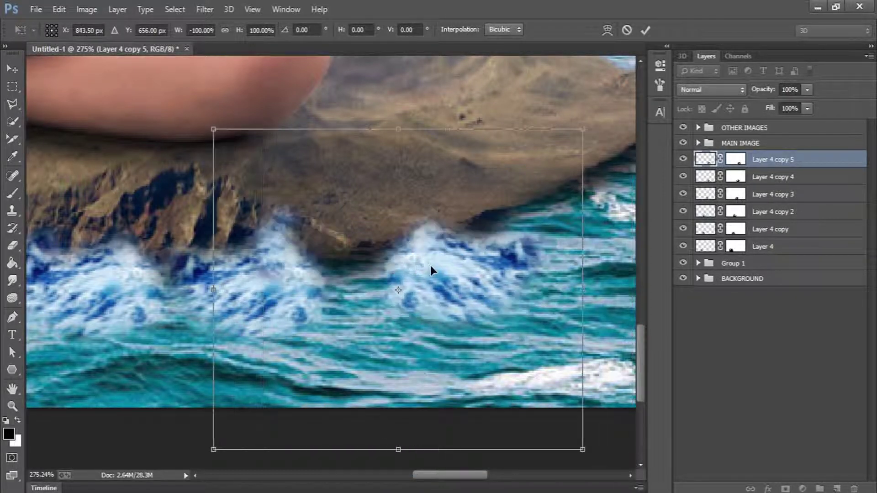
# - Rotate the fifth splash copy counterclockwise, move it against the rock, and warp it to fit the edge
pyautogui.moveTo(600, 291); pyautogui.dragTo(600, 248)
pyautogui.moveTo(488, 258); pyautogui.dragTo(416, 262)
pyautogui.click(606, 30)
pyautogui.moveTo(341, 322); pyautogui.dragTo(306, 300)
pyautogui.click(645, 30)
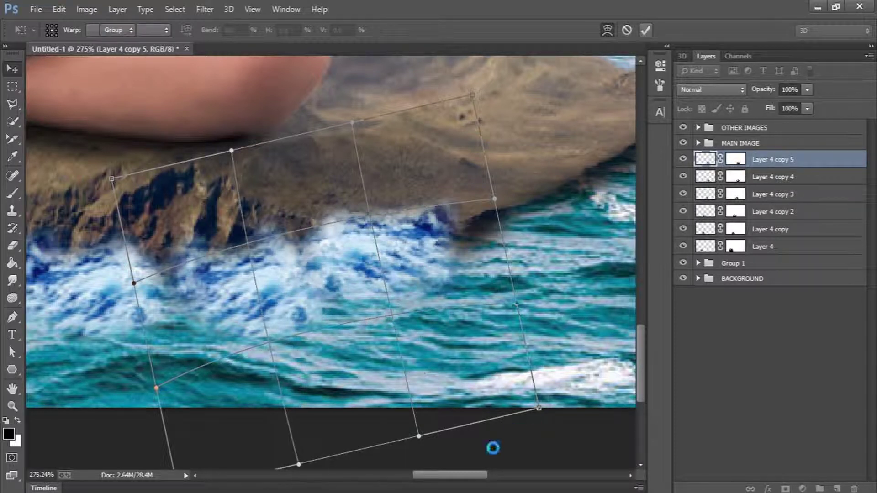
# - Duplicate the splash twice more and arrange the copies up along the rock's right edge to its tip
pyautogui.moveTo(443, 472); pyautogui.dragTo(491, 470)
pyautogui.scroll(3, 499, 294)
pyautogui.hotkey('ctrl', 'j')
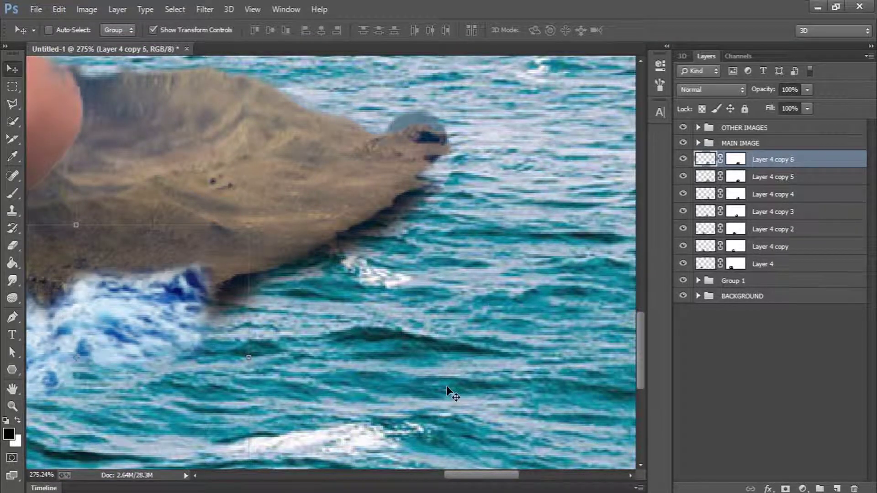
pyautogui.moveTo(208, 256); pyautogui.dragTo(433, 234)
pyautogui.hotkey('ctrl', 'j')
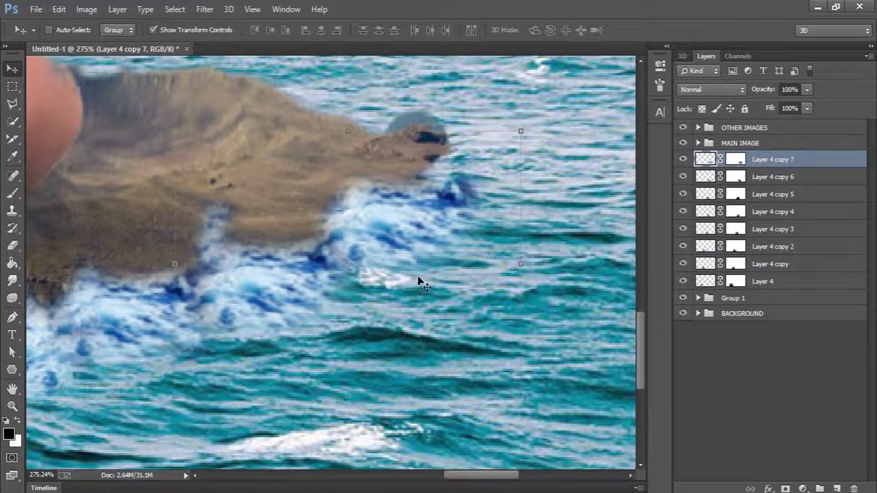
# - Paint black on the topmost splash copy's layer mask to hide the stray splash overlapping the rock
pyautogui.click(739, 160)
pyautogui.press('b')
pyautogui.moveTo(231, 201); pyautogui.dragTo(190, 288)
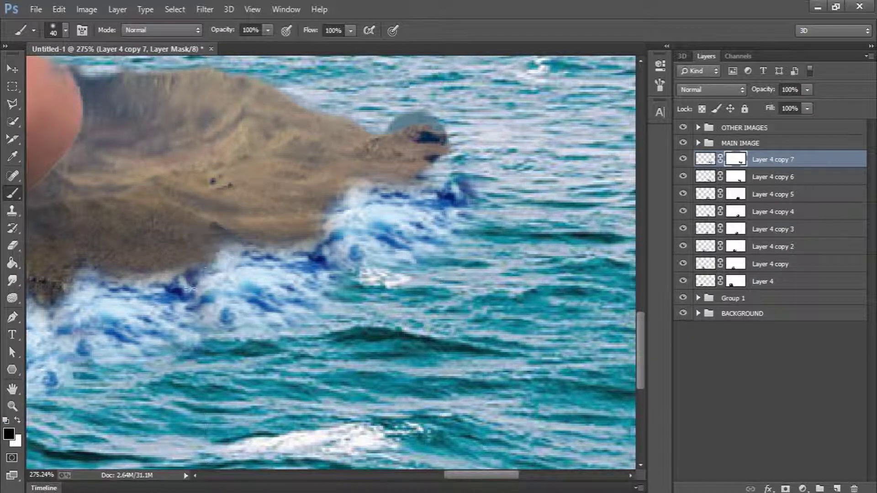
# - Merge all the splash layers, from Layer 4 through Layer 4 copy 7, into one layer
pyautogui.press('z')
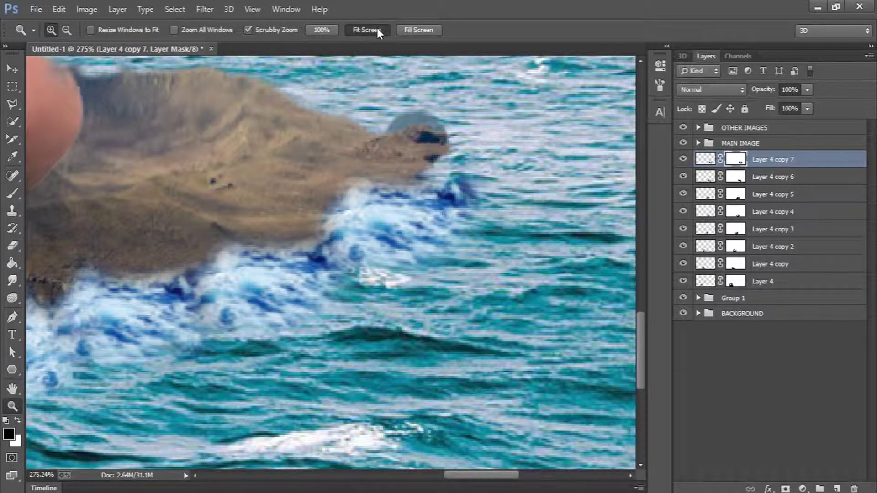
pyautogui.click(371, 29)
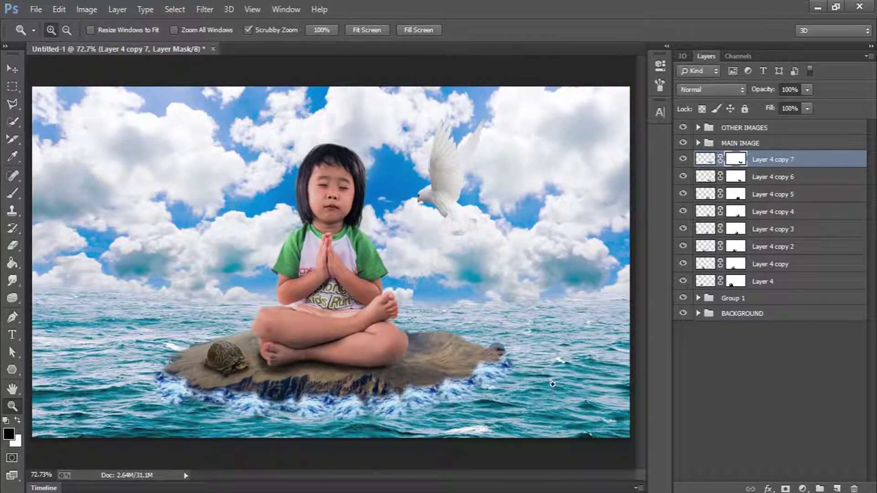
pyautogui.keyDown('shift'); pyautogui.click(776, 282); pyautogui.keyUp('shift')
pyautogui.rightClick(769, 194)
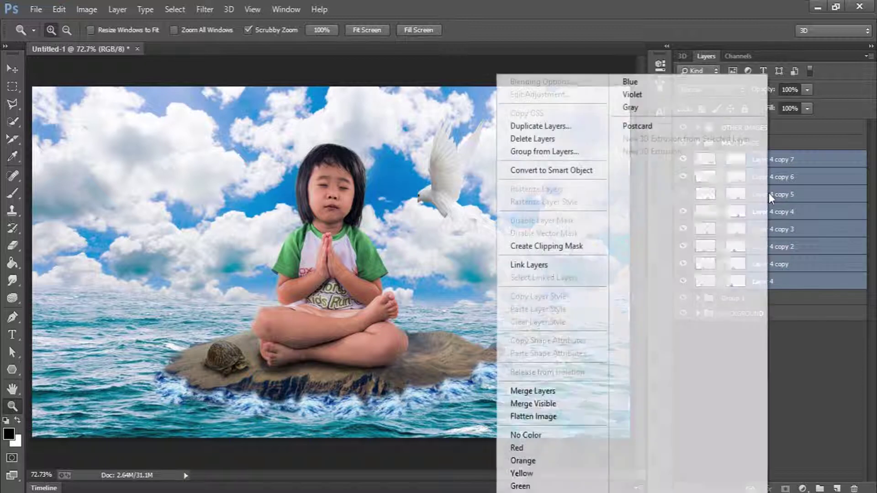
pyautogui.click(569, 391)
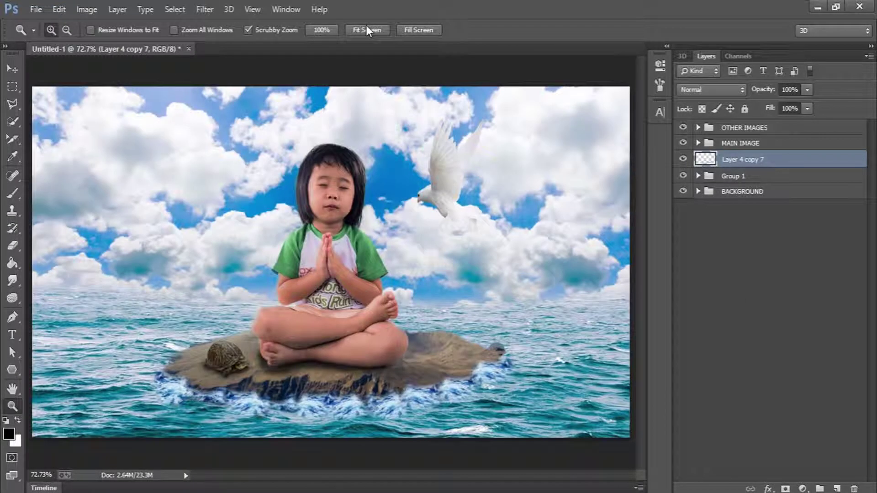
pyautogui.moveTo(315, 411); pyautogui.dragTo(362, 434)
pyautogui.scroll(-5, 377, 396)
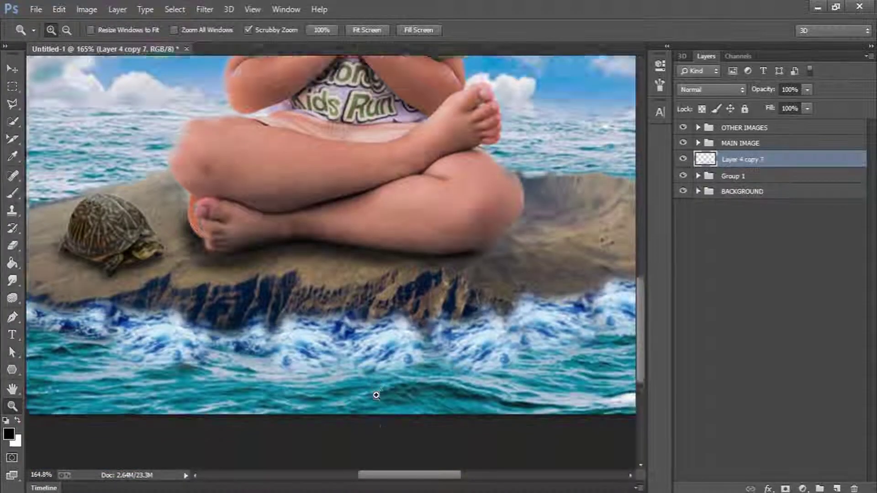
pyautogui.click(374, 32)
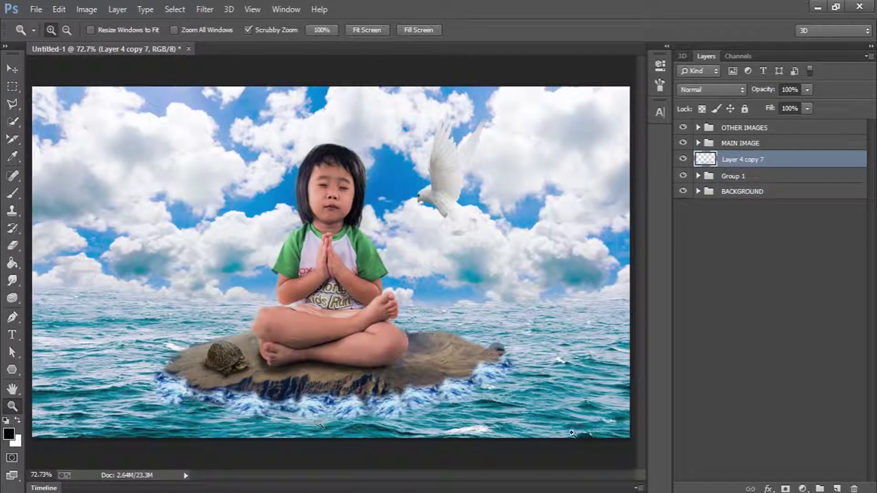
# - Rename Layer 1 inside the BACKGROUND group as SEA
pyautogui.click(698, 191)
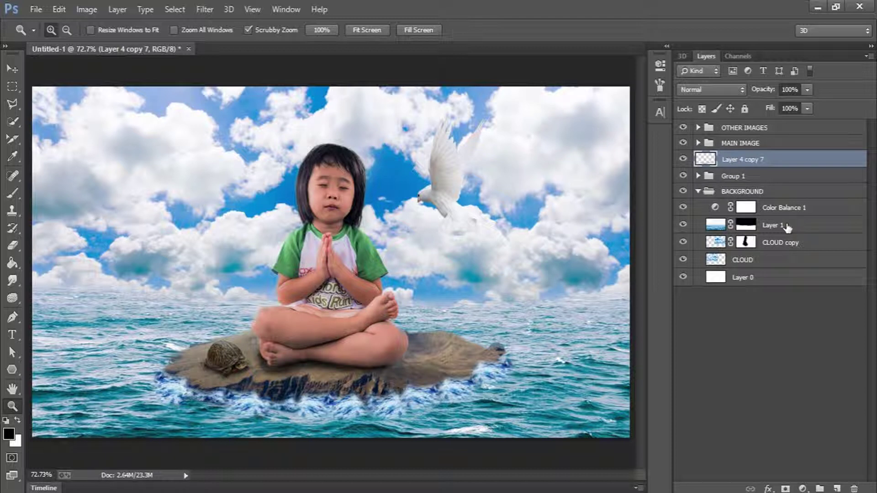
pyautogui.doubleClick(773, 225)
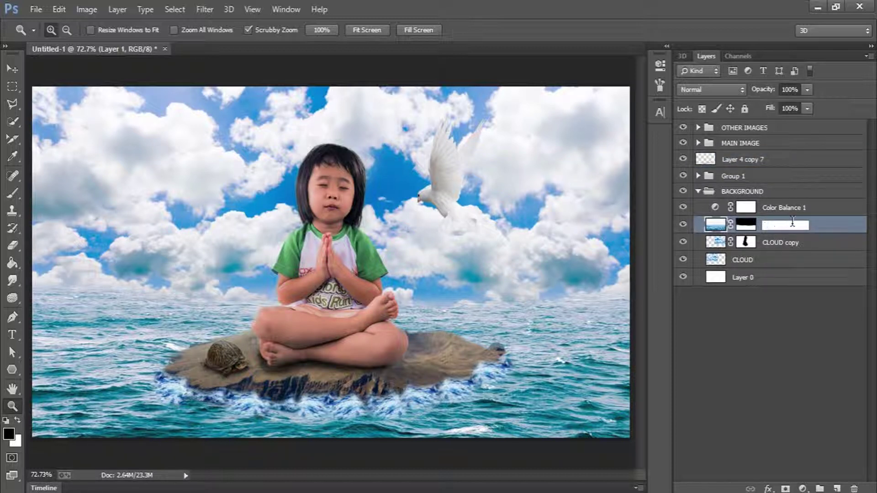
pyautogui.press('Return')
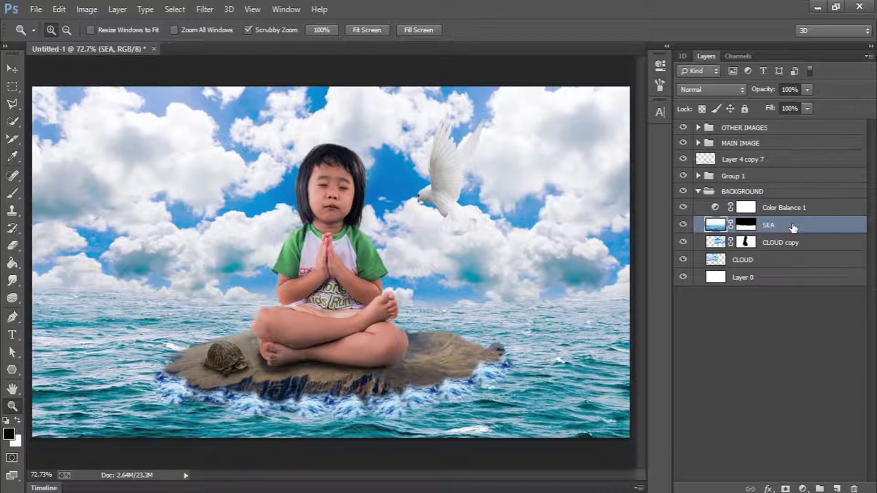
# - Add a new empty layer above SEA and name it SEA COLOUR
pyautogui.click(838, 489)
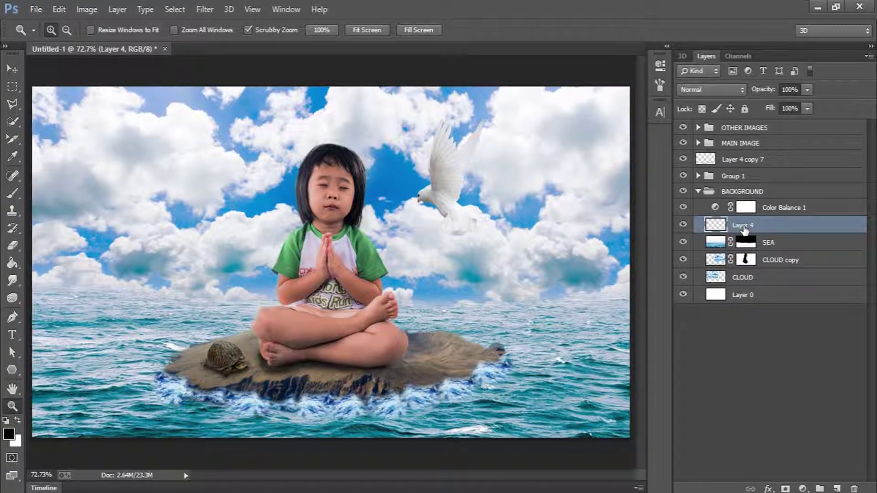
pyautogui.doubleClick(743, 226)
pyautogui.press('Return')
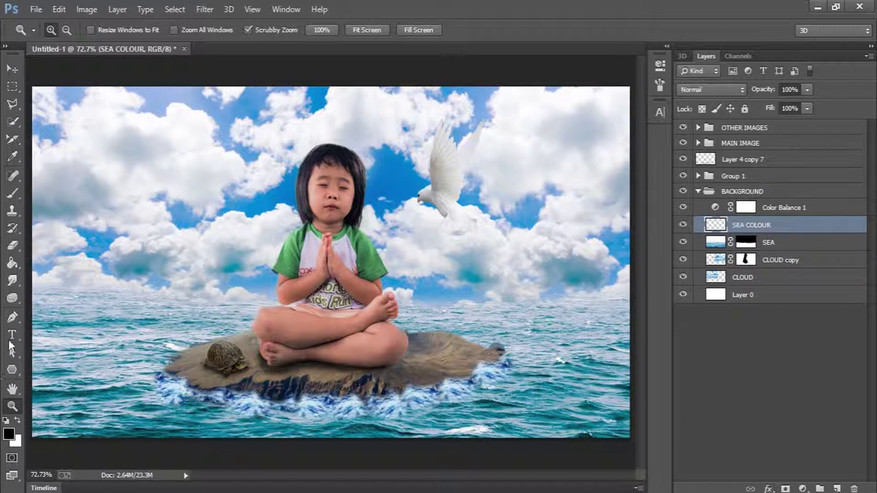
# - Choose the Brush tool with a dark blue foreground colour sampled from the waves, then undo a test stroke on the sea
pyautogui.click(14, 199)
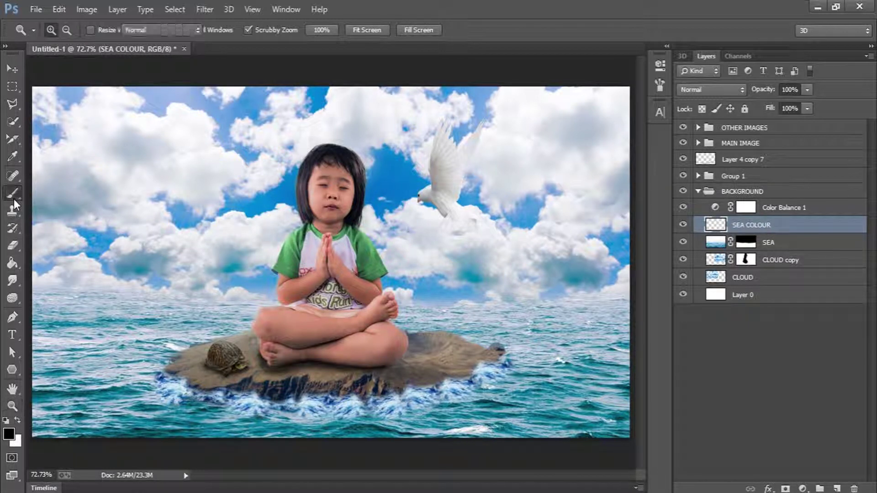
pyautogui.click(9, 434)
pyautogui.click(228, 408)
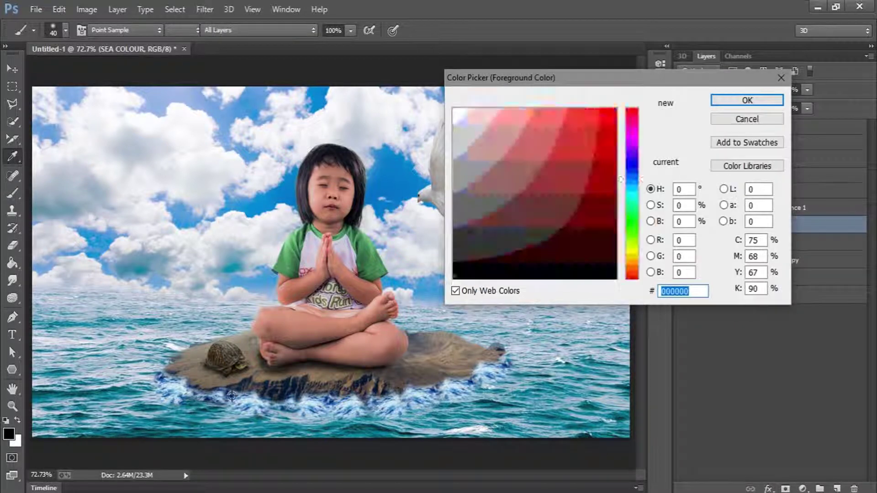
pyautogui.click(746, 101)
pyautogui.moveTo(559, 320); pyautogui.dragTo(607, 346)
pyautogui.hotkey('ctrl', 'z')
# - Enlarge the brush to size 200 and paint dark blue over the entire sea on the SEA COLOUR layer
pyautogui.press(']')
pyautogui.press(']')
pyautogui.press(']')
pyautogui.press(']')
pyautogui.press(']')
pyautogui.press(']')
pyautogui.press(']')
pyautogui.press(']')
pyautogui.press(']')
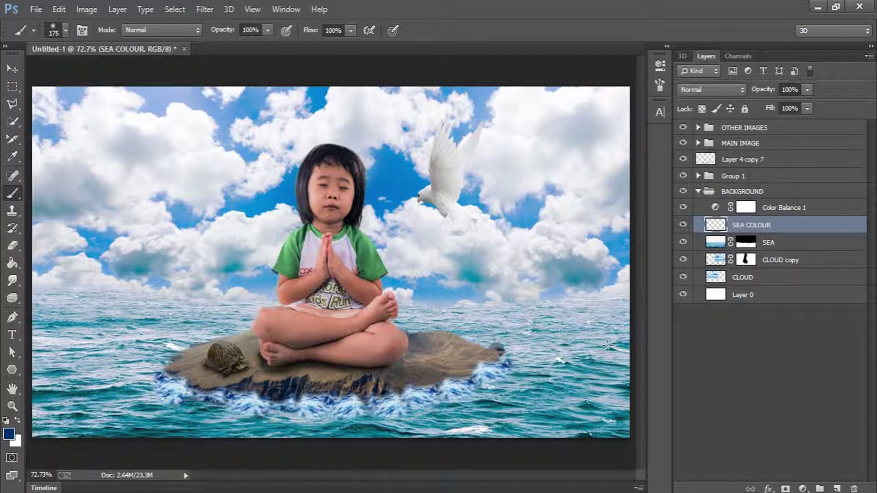
pyautogui.rightClick(607, 344)
pyautogui.click(602, 332)
pyautogui.write('200')
pyautogui.press('Return')
pyautogui.moveTo(554, 337)
pyautogui.mouseDown()
pyautogui.moveTo(603, 336)
pyautogui.moveTo(571, 415)
pyautogui.moveTo(534, 384)
pyautogui.moveTo(525, 337)
pyautogui.moveTo(457, 304)
pyautogui.moveTo(373, 413)
pyautogui.mouseUp()
pyautogui.moveTo(273, 414)
pyautogui.mouseDown()
pyautogui.moveTo(532, 417)
pyautogui.moveTo(240, 422)
pyautogui.moveTo(43, 356)
pyautogui.moveTo(117, 315)
pyautogui.moveTo(285, 332)
pyautogui.moveTo(68, 379)
pyautogui.moveTo(90, 390)
pyautogui.moveTo(593, 402)
pyautogui.moveTo(631, 450)
pyautogui.mouseUp()
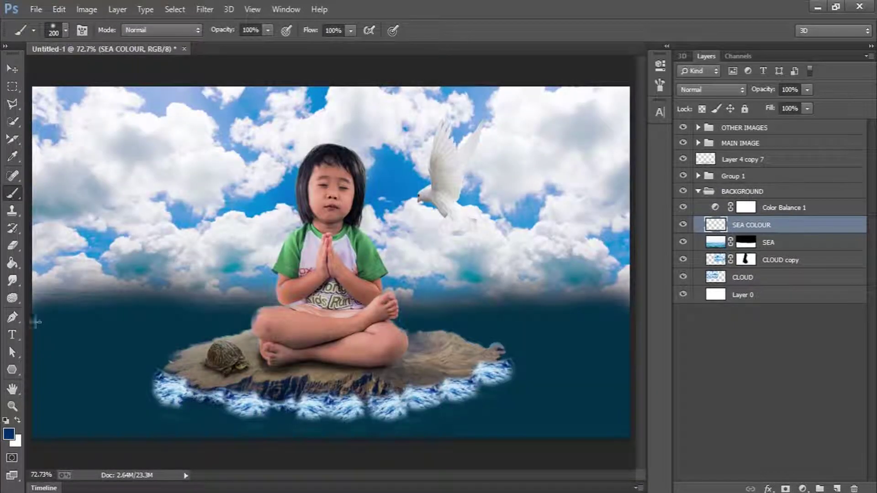
pyautogui.moveTo(35, 322); pyautogui.dragTo(43, 313)
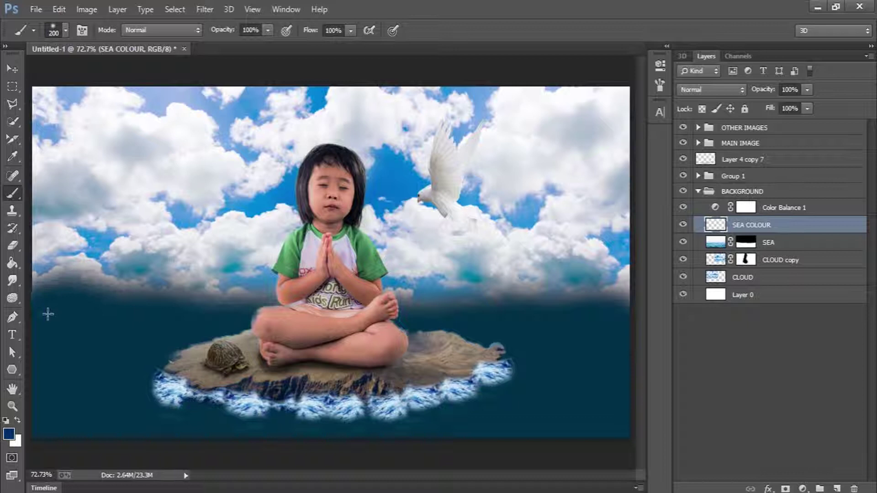
# - Try the Color, Color Dodge, Darker Color and Linear Burn blend modes on the SEA COLOUR layer
pyautogui.click(706, 90)
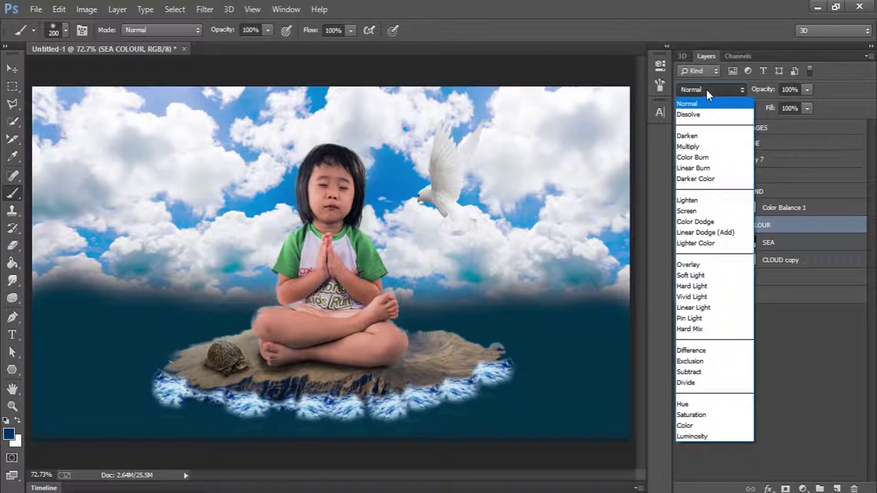
pyautogui.click(702, 427)
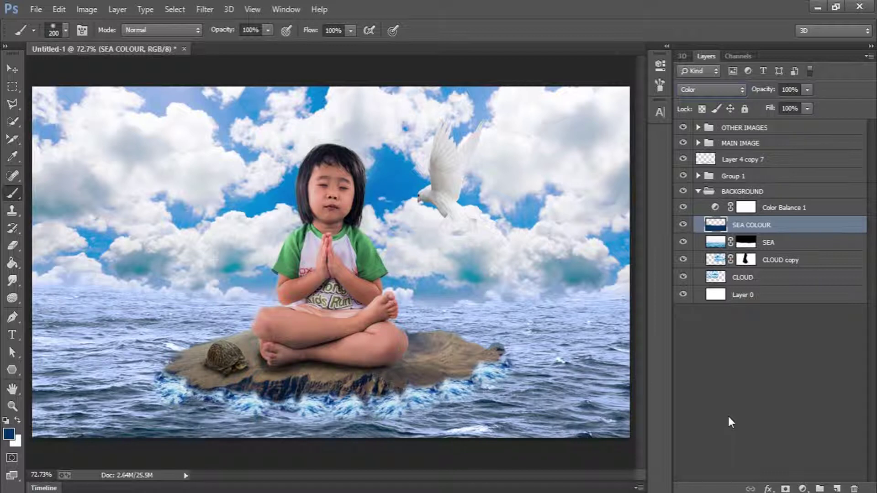
pyautogui.click(711, 90)
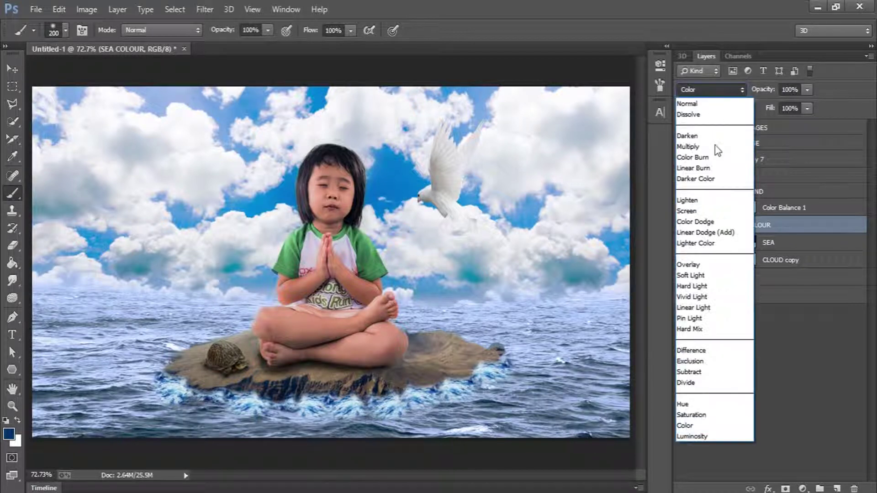
pyautogui.click(721, 222)
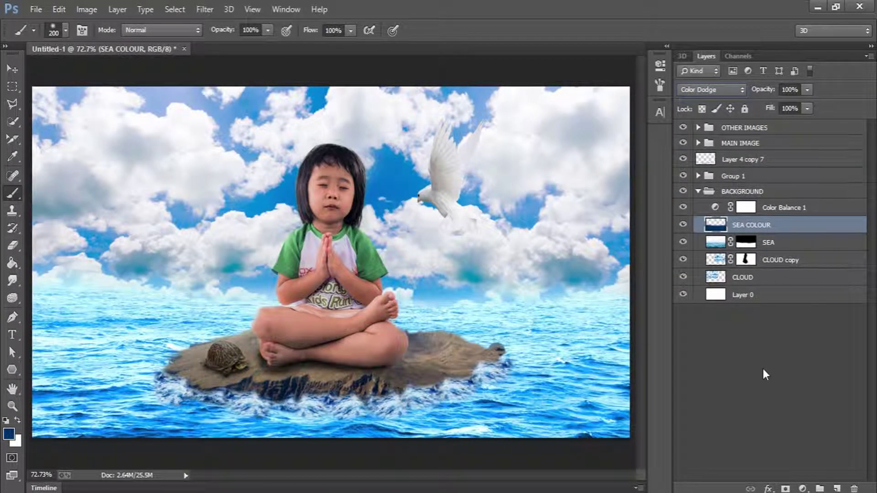
pyautogui.press('Up')
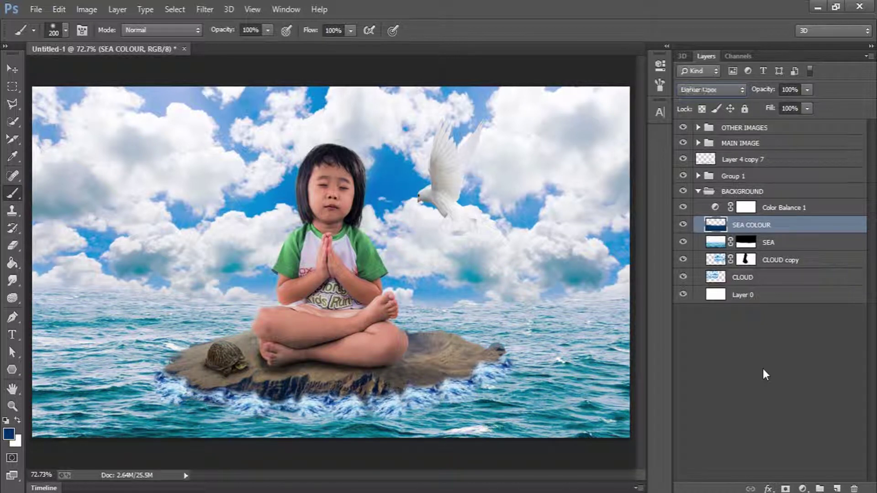
pyautogui.press('Up')
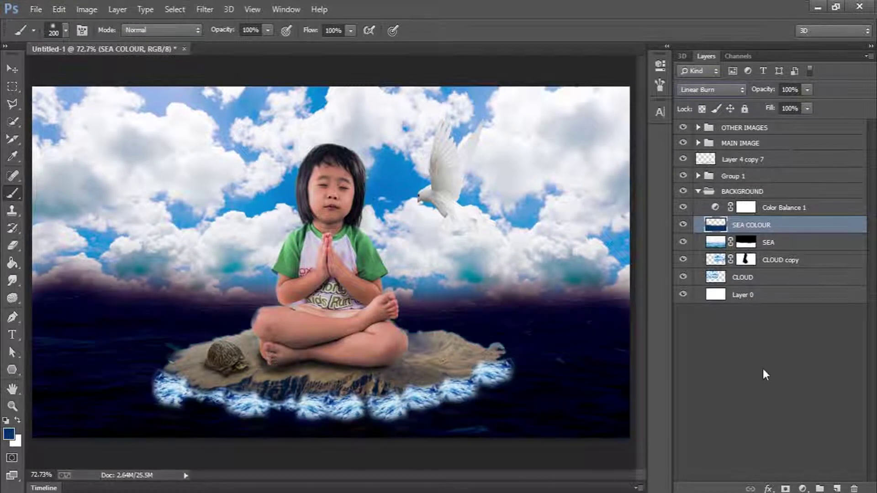
# - Set the SEA COLOUR layer's blend mode to Overlay
pyautogui.click(706, 90)
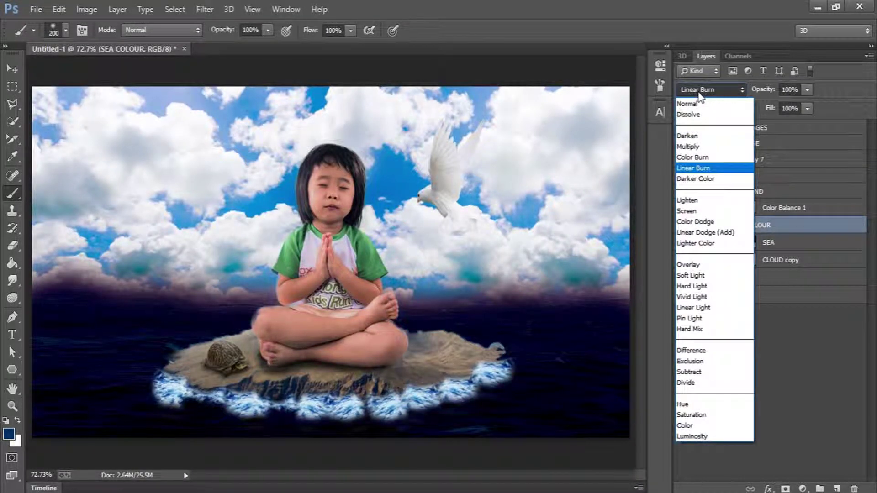
pyautogui.click(693, 268)
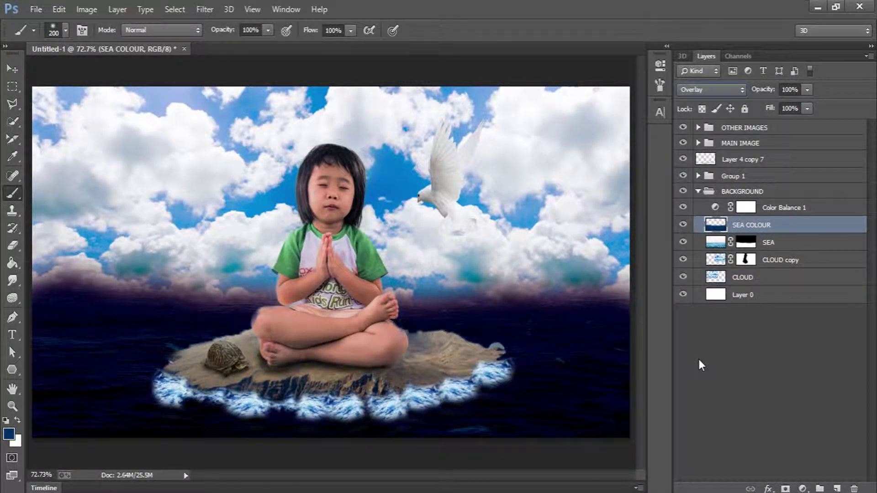
pyautogui.click(12, 406)
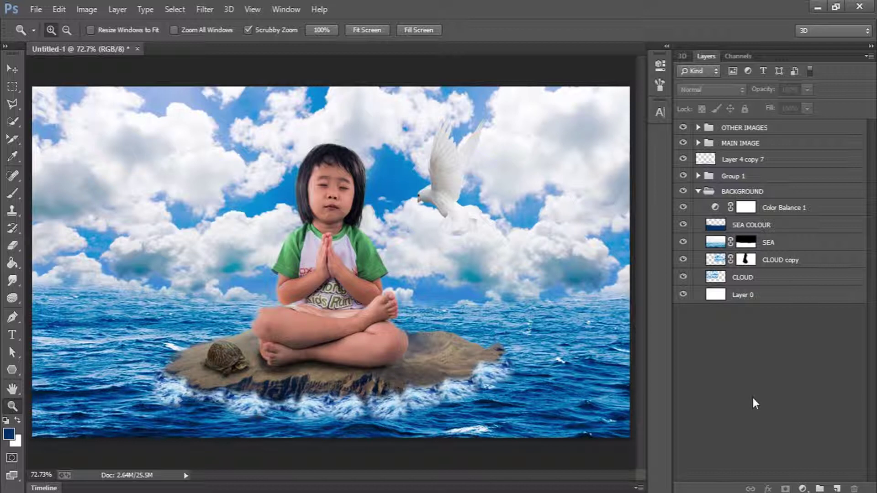
# - Reduce the SEA COLOUR layer's opacity to 80%, then to 70%
pyautogui.click(749, 226)
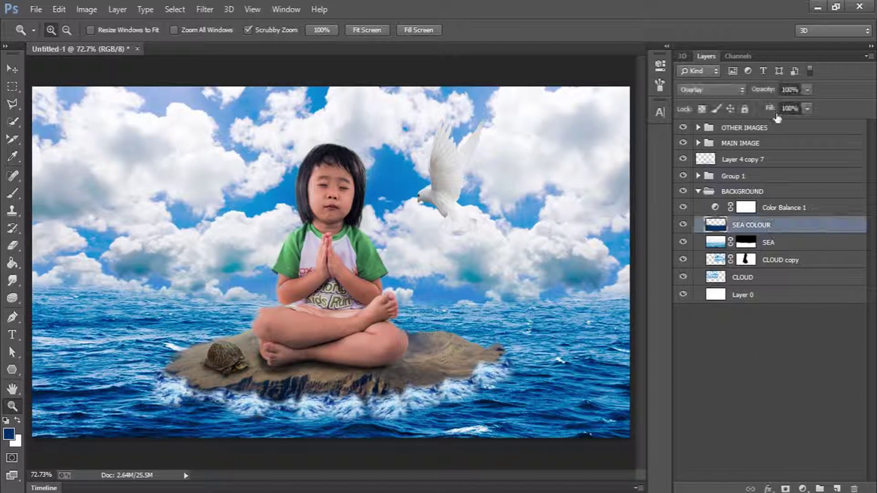
pyautogui.click(762, 90)
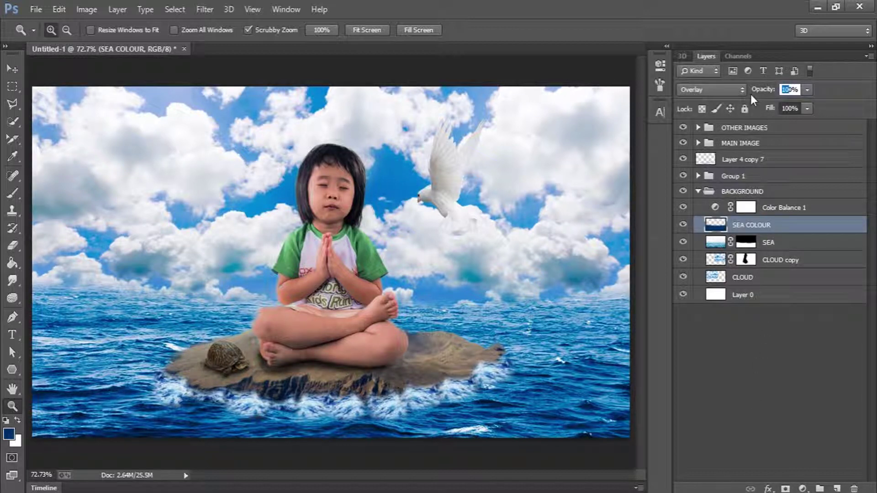
pyautogui.write('80')
pyautogui.press('Return')
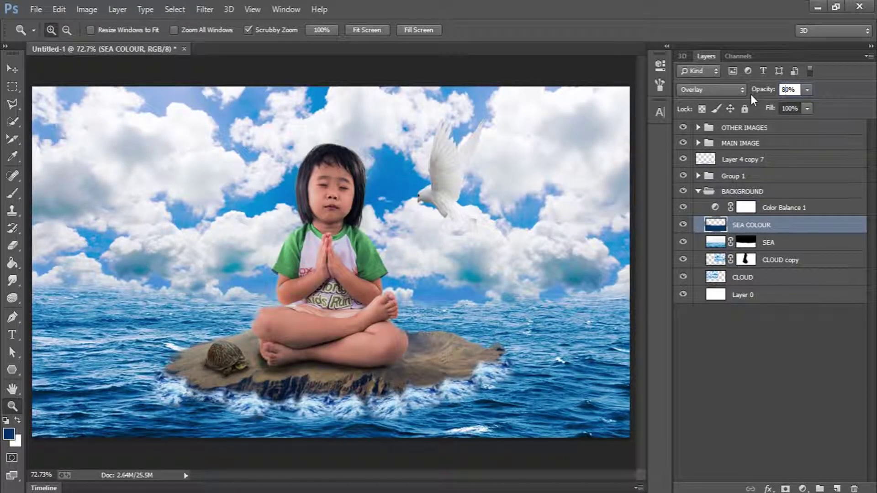
pyautogui.press('BackSpace')
pyautogui.write('7')
pyautogui.press('Return')
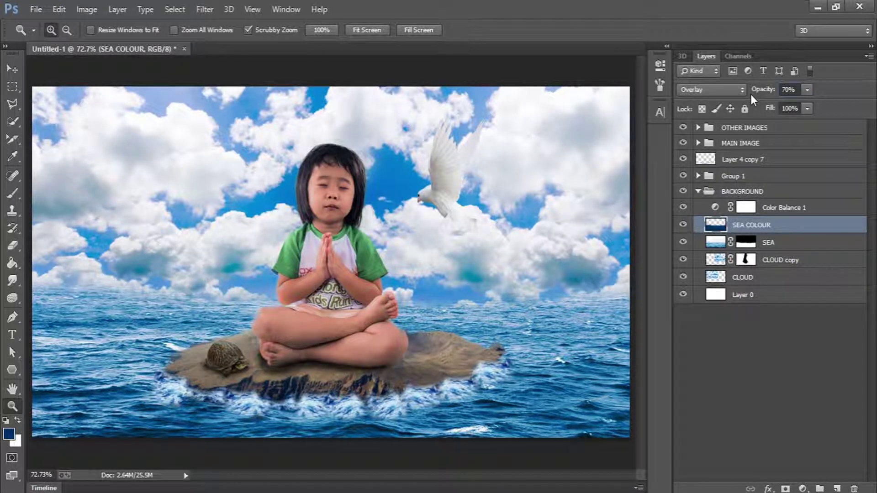
# - Collapse the BACKGROUND group and rename the merged splash layer, Layer 4 copy 7, as WAVE
pyautogui.click(698, 192)
pyautogui.click(718, 162)
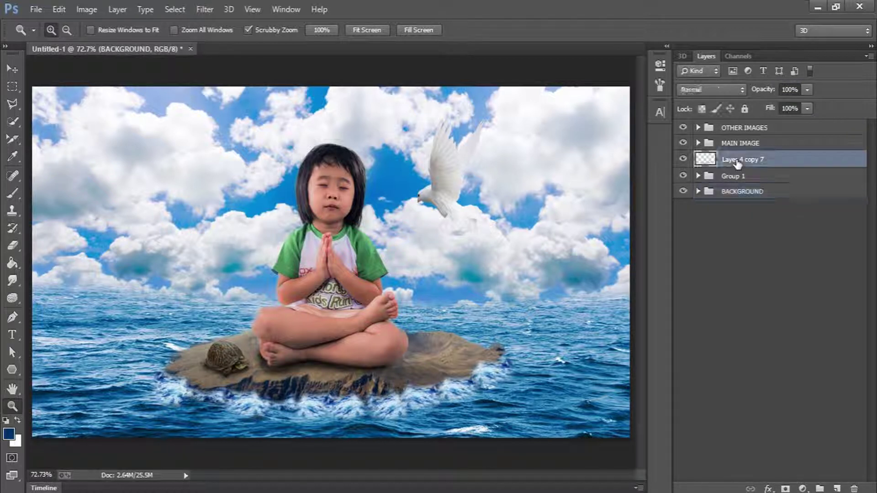
pyautogui.doubleClick(742, 159)
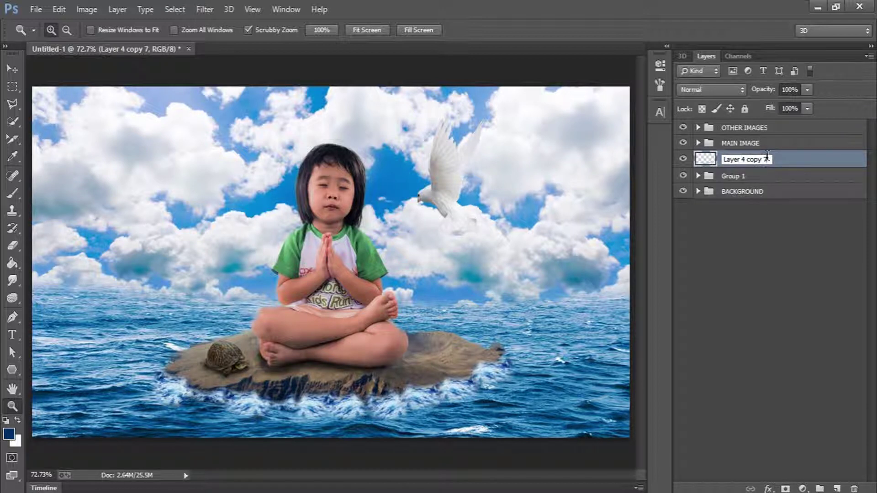
pyautogui.press('BackSpace')
pyautogui.press('BackSpace')
pyautogui.press('BackSpace')
pyautogui.press('BackSpace')
pyautogui.press('BackSpace')
pyautogui.press('BackSpace')
pyautogui.press('BackSpace')
pyautogui.press('BackSpace')
pyautogui.press('BackSpace')
pyautogui.press('BackSpace')
pyautogui.press('BackSpace')
pyautogui.press('BackSpace')
pyautogui.press('Return')
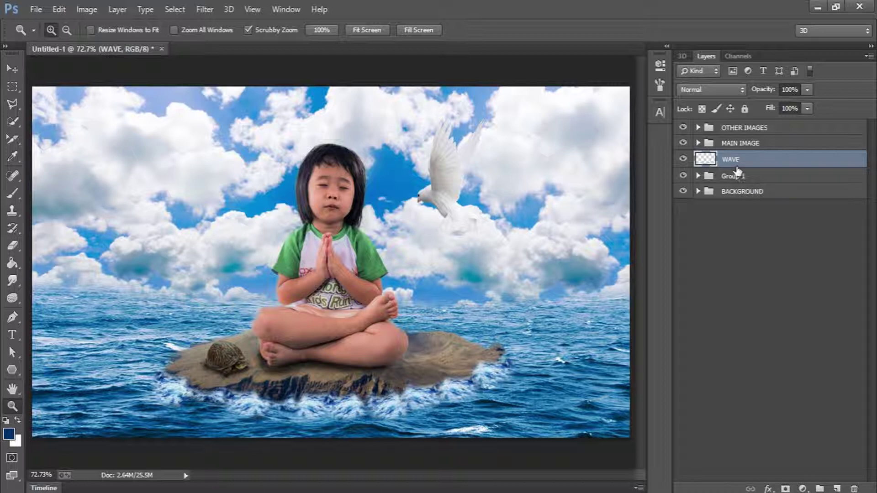
# - Load the WAVE layer's outline as a selection and add a Color Balance adjustment layer masked to it
pyautogui.keyDown('ctrl'); pyautogui.click(701, 164); pyautogui.keyUp('ctrl')
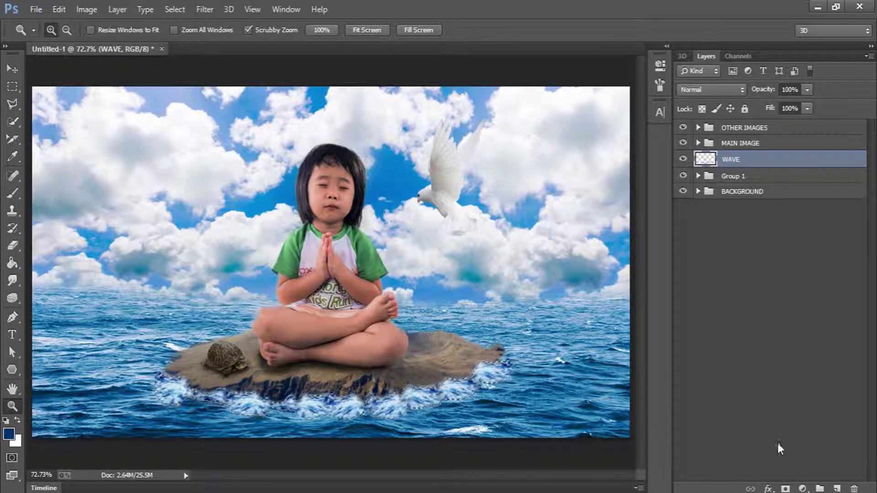
pyautogui.click(802, 488)
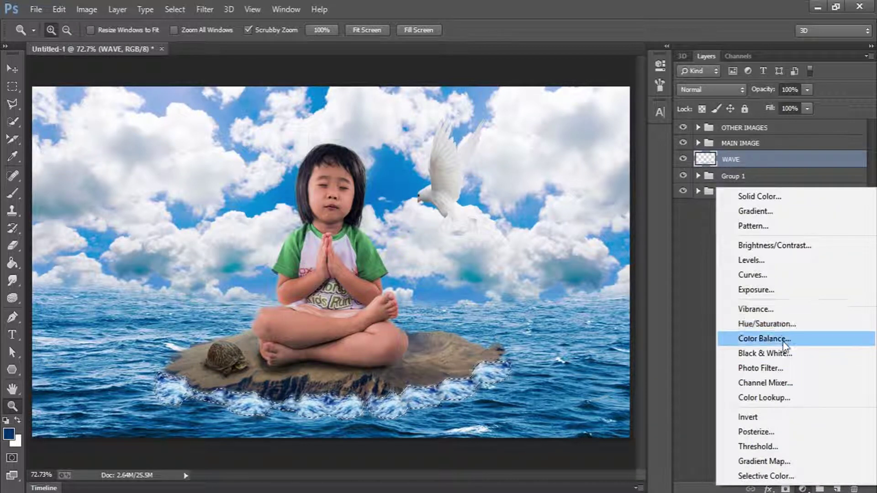
pyautogui.click(781, 339)
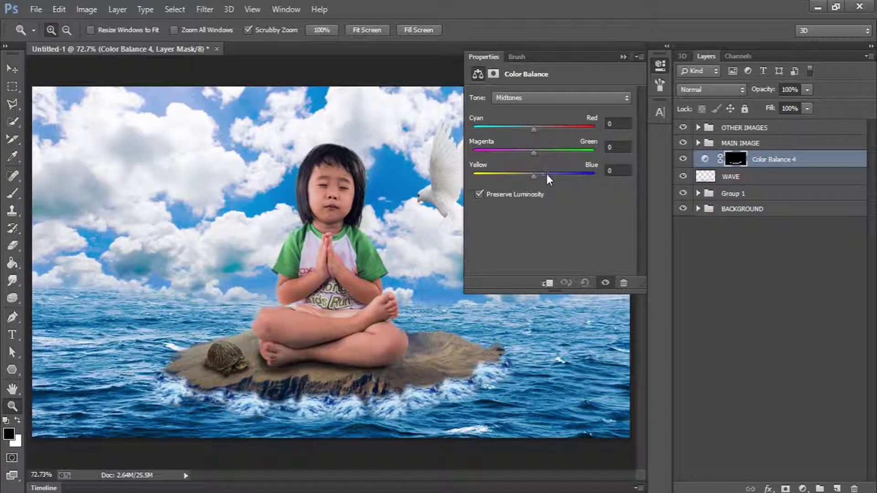
# - Shift the waves' Color Balance midtones to -40 toward cyan and strongly toward blue, and close the adjustment's settings
pyautogui.click(546, 175)
pyautogui.moveTo(547, 175); pyautogui.dragTo(554, 175)
pyautogui.click(509, 132)
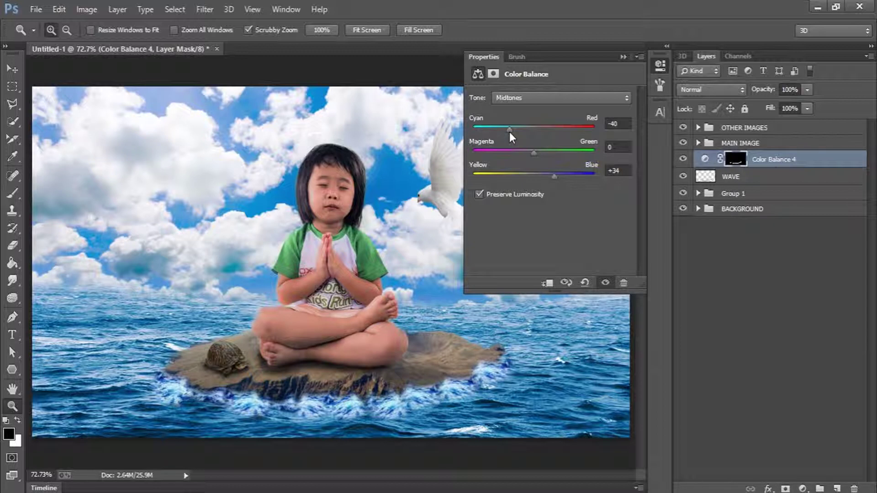
pyautogui.moveTo(509, 131)
pyautogui.mouseDown()
pyautogui.moveTo(468, 122)
pyautogui.moveTo(509, 132)
pyautogui.mouseUp()
pyautogui.click(560, 177)
pyautogui.click(660, 67)
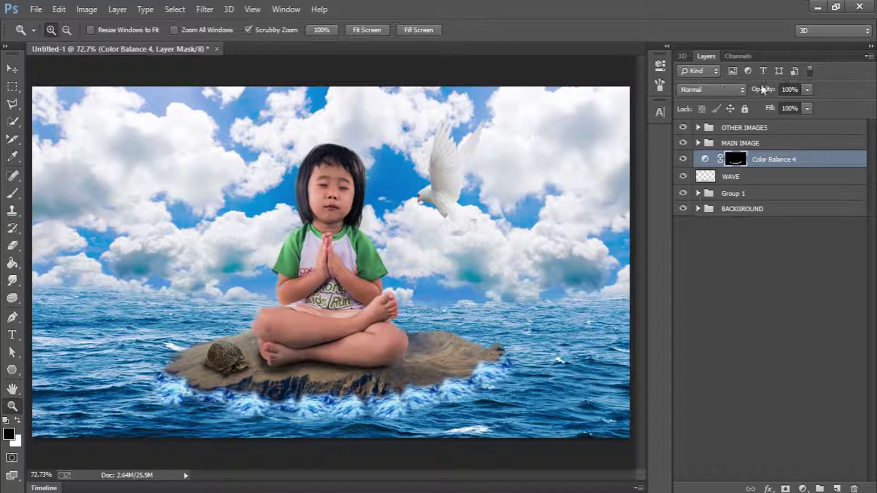
# - Try the WAVE layer at 80% opacity, settle on 90%, and deselect the layer
pyautogui.click(764, 177)
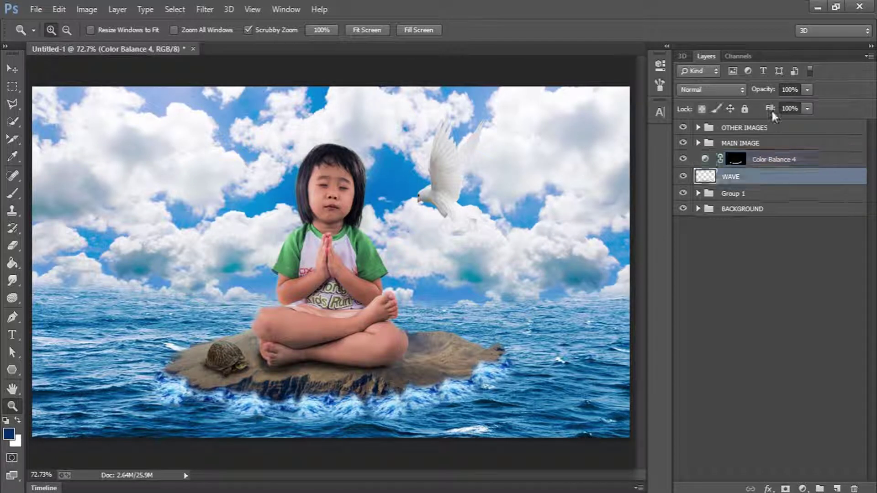
pyautogui.click(789, 88)
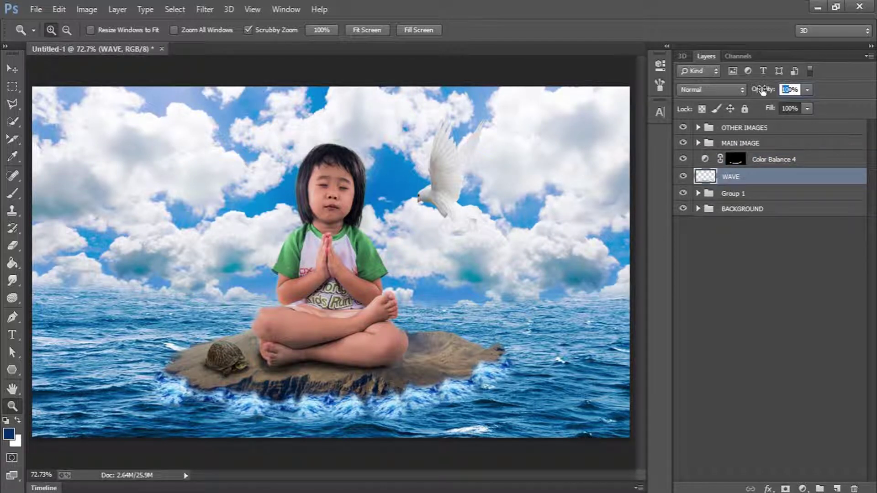
pyautogui.write('80')
pyautogui.press('Return')
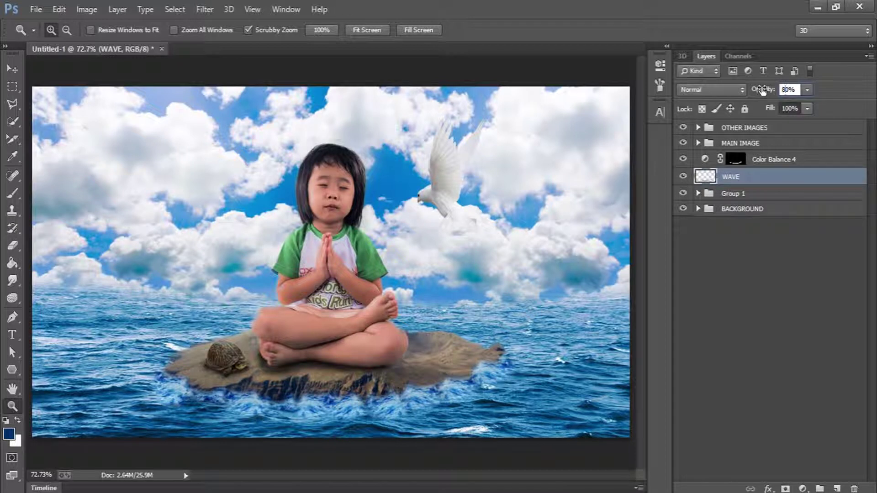
pyautogui.press('BackSpace')
pyautogui.write('9')
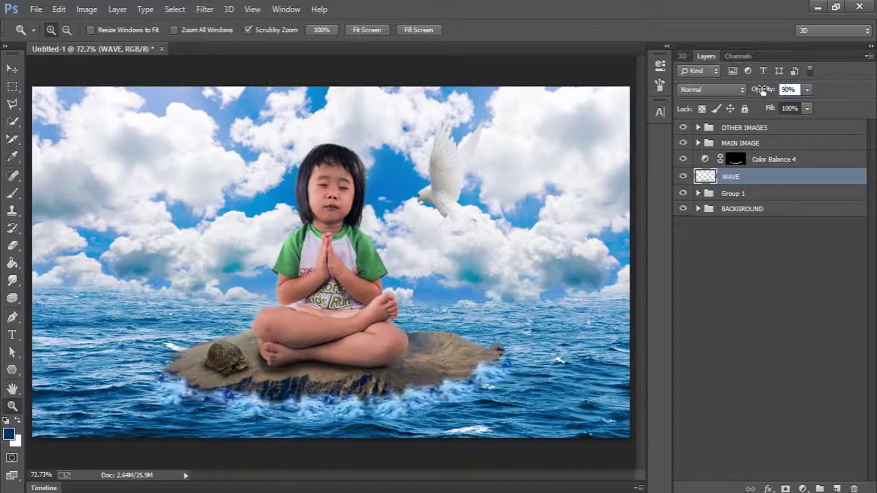
pyautogui.press('Return')
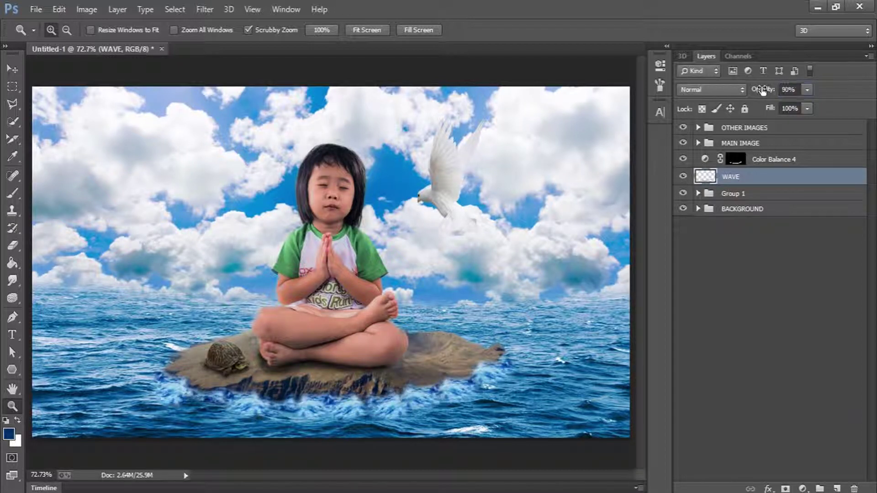
pyautogui.click(762, 298)
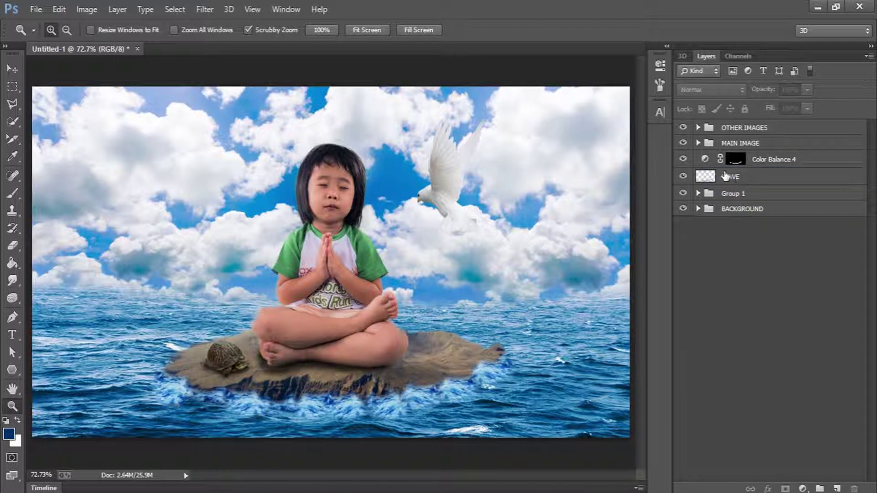
# - Expand the OTHER IMAGES group and add a Bevel & Emboss effect to the BIRD layer
pyautogui.click(699, 128)
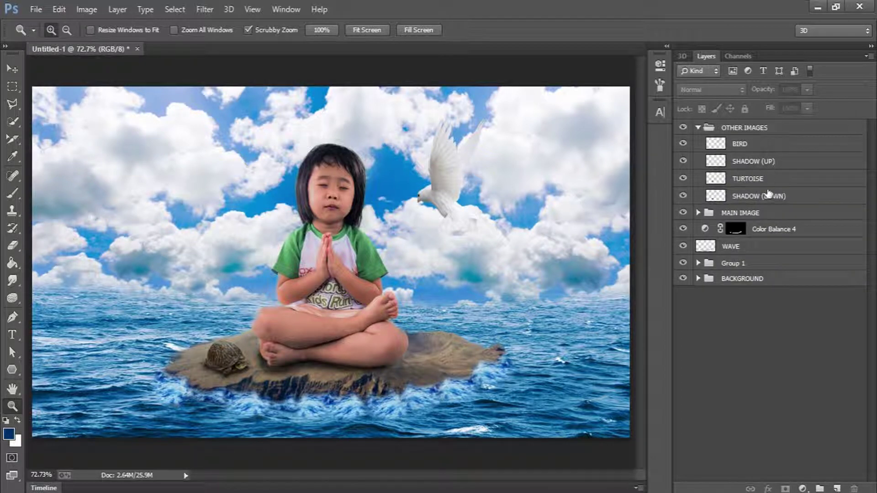
pyautogui.click(762, 148)
pyautogui.click(13, 68)
pyautogui.moveTo(454, 189); pyautogui.dragTo(452, 187)
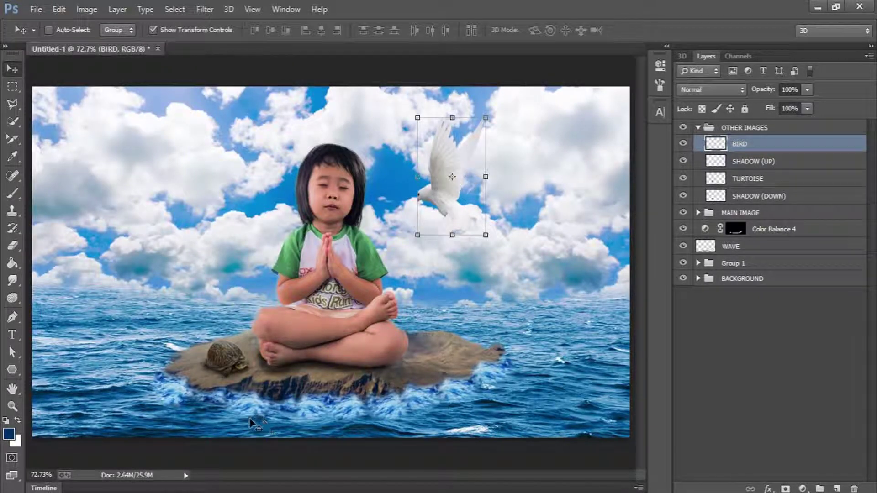
pyautogui.click(14, 405)
pyautogui.moveTo(554, 296); pyautogui.dragTo(574, 284)
pyautogui.moveTo(406, 475); pyautogui.dragTo(439, 476)
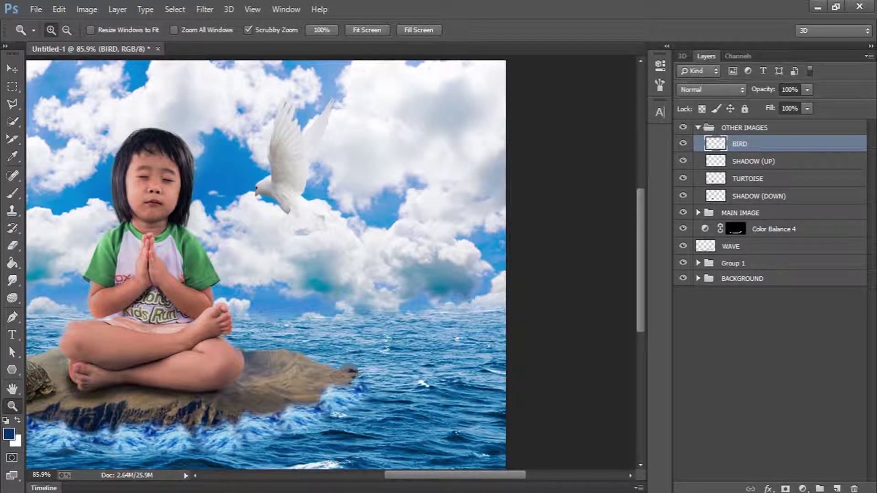
pyautogui.click(768, 488)
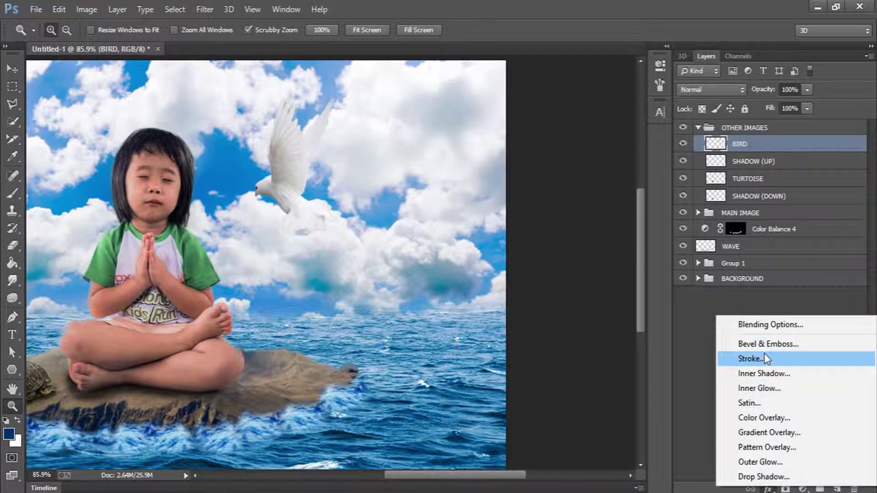
pyautogui.click(772, 344)
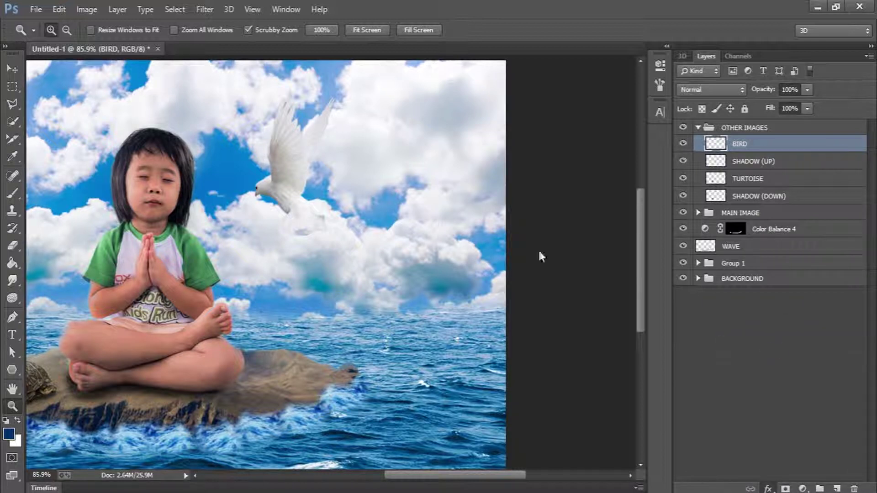
pyautogui.press('h')
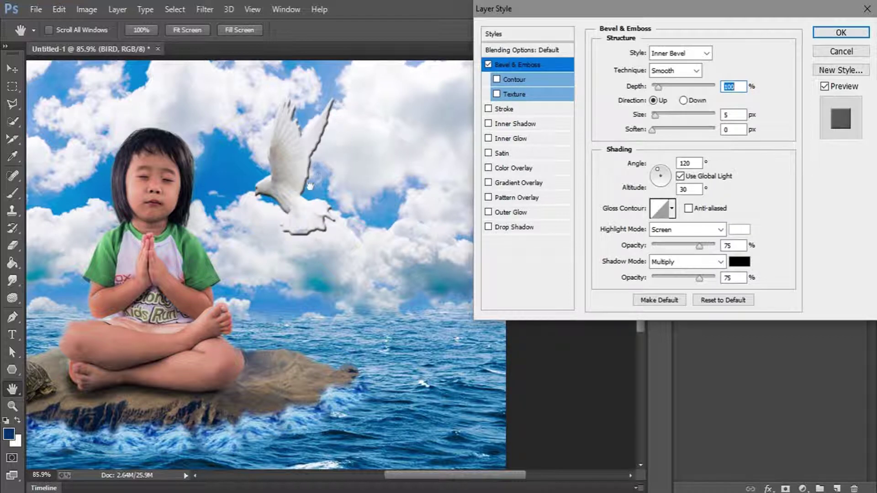
# - Set the bird's bevel shading to a 42° light angle, 26° altitude and 10% shadow opacity
pyautogui.click(665, 170)
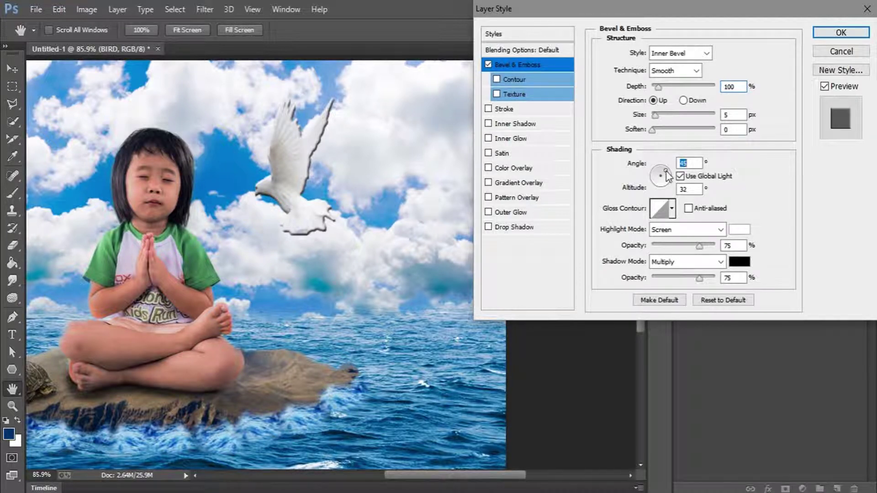
pyautogui.moveTo(667, 175); pyautogui.dragTo(672, 168)
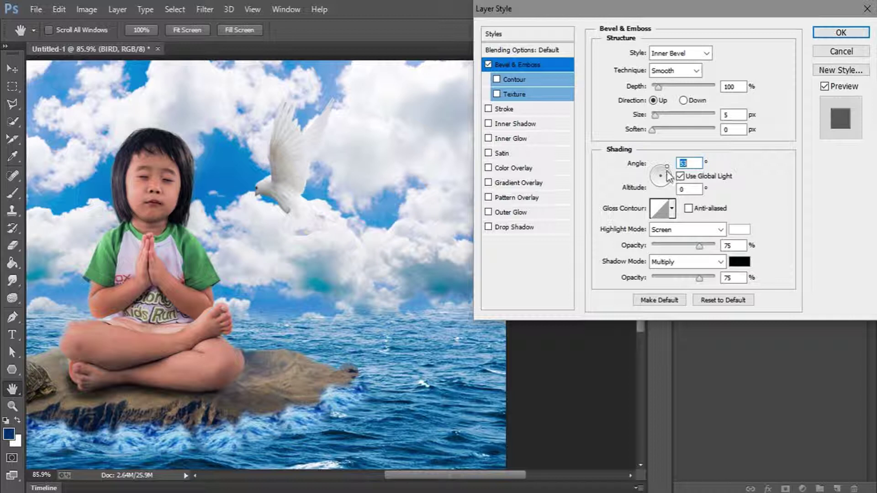
pyautogui.moveTo(667, 175); pyautogui.dragTo(668, 174)
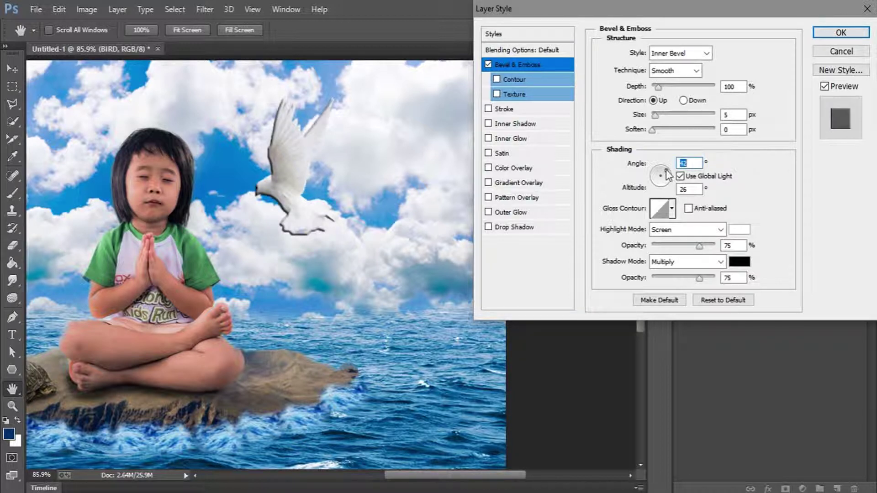
pyautogui.click(674, 278)
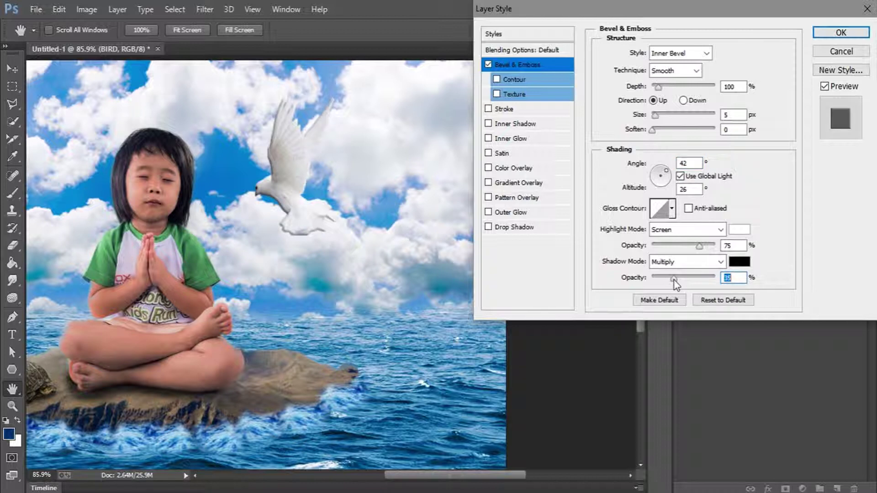
pyautogui.moveTo(673, 279); pyautogui.dragTo(661, 278)
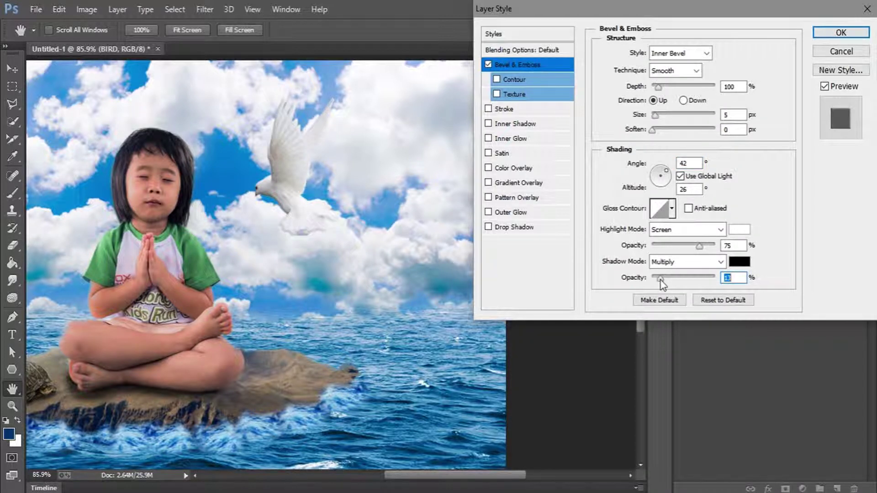
pyautogui.write('10')
# - Set the bevel's soften to 16 px and size to 25 px, and apply the bird's layer style
pyautogui.moveTo(659, 132); pyautogui.dragTo(726, 131)
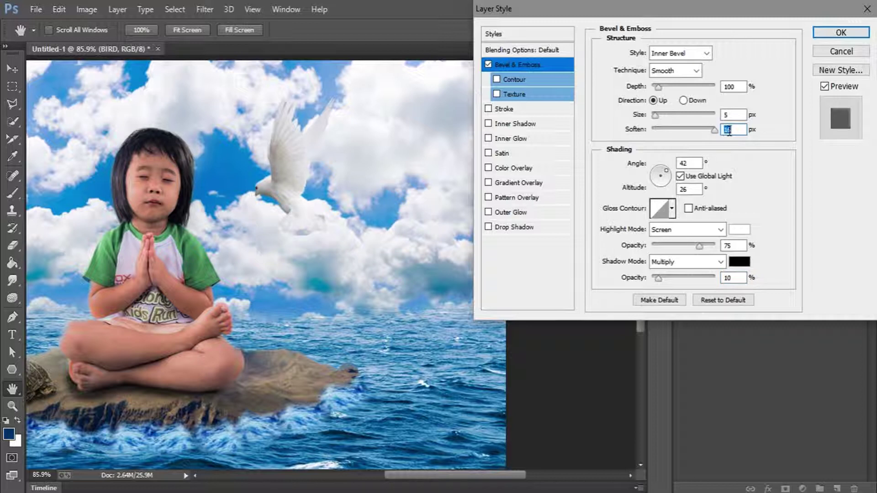
pyautogui.click(661, 115)
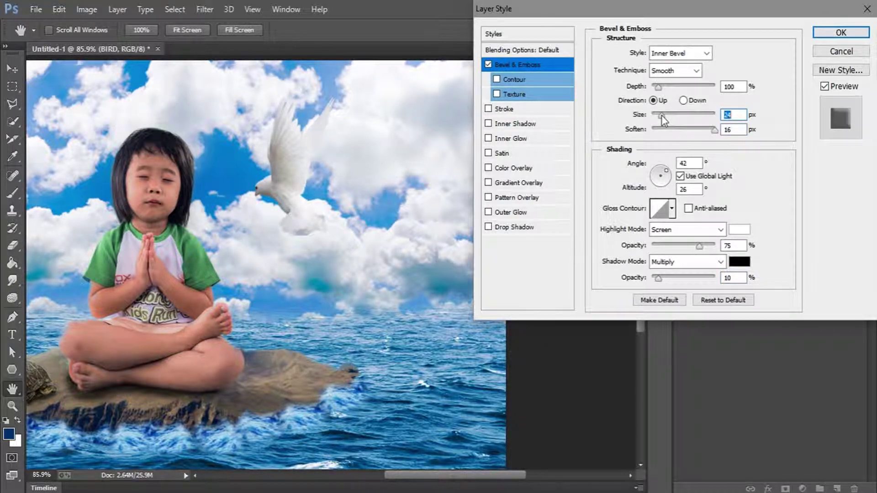
pyautogui.write('2')
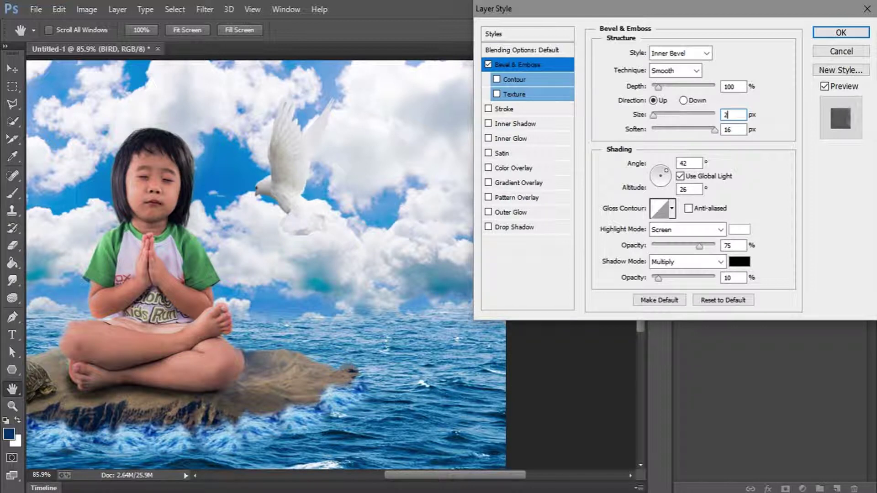
pyautogui.write('5')
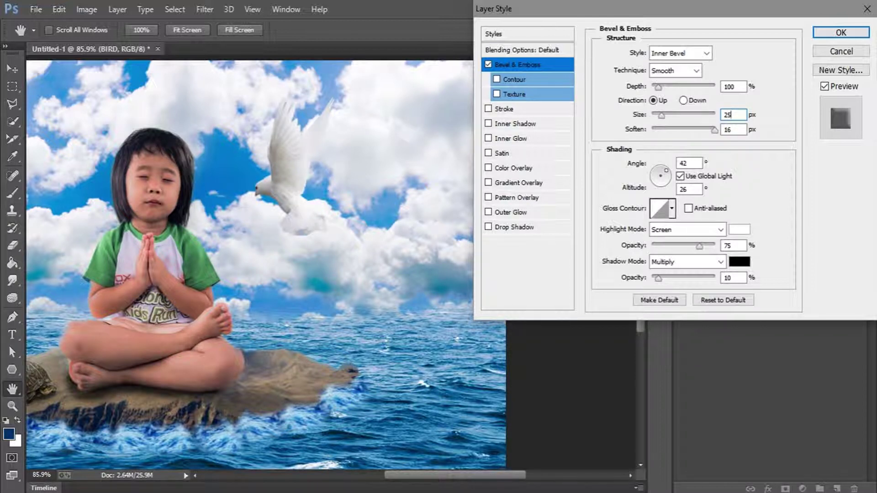
pyautogui.click(823, 35)
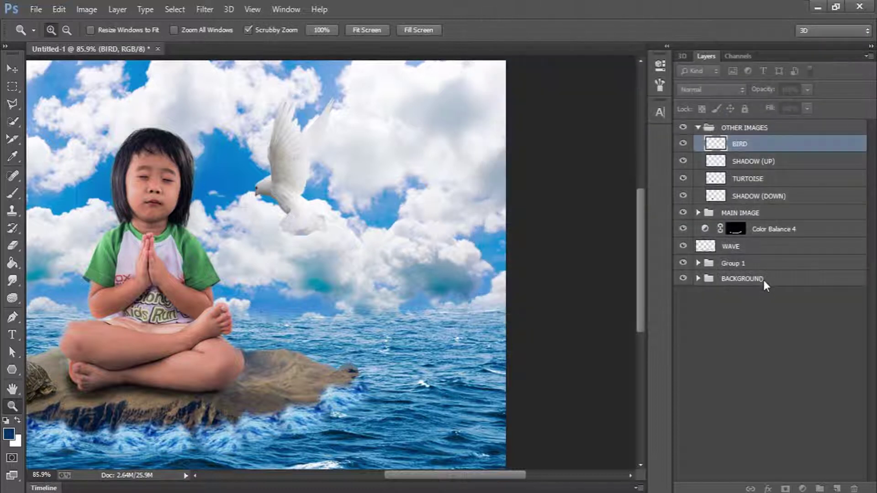
# - Compare the bird with and without the Bevel & Emboss effect, leaving the effect on and the whole image in view
pyautogui.click(755, 360)
pyautogui.hotkey('ctrl', 'z')
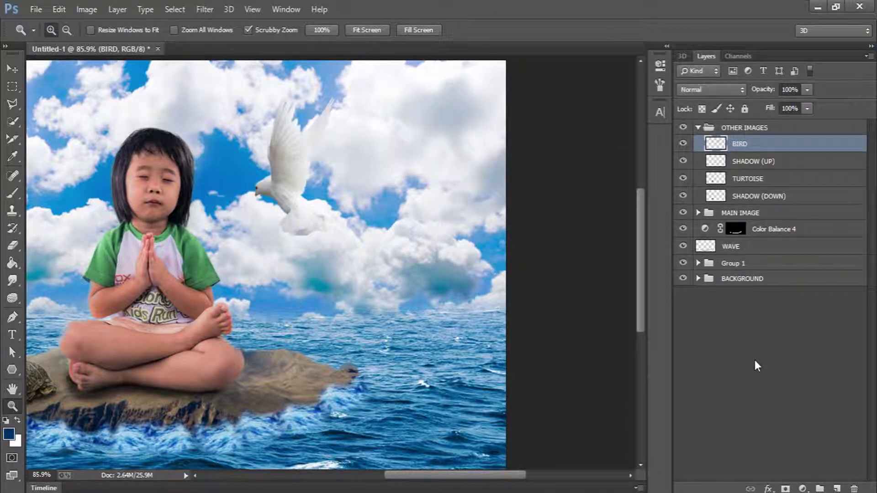
pyautogui.hotkey('ctrl', 'z')
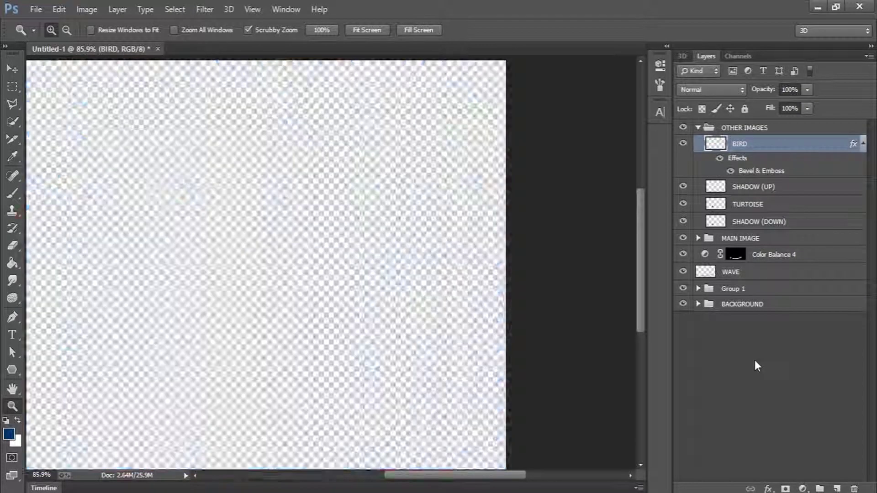
pyautogui.hotkey('ctrl', 'z')
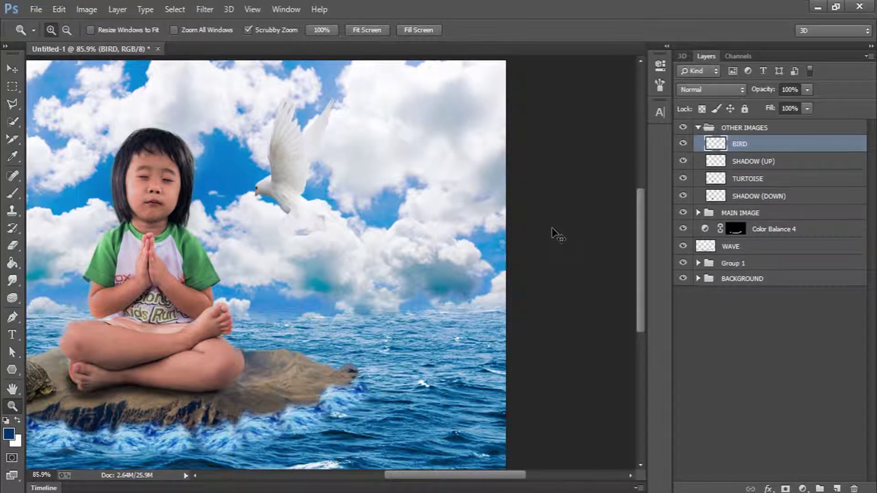
pyautogui.hotkey('ctrl', 'z')
pyautogui.click(366, 30)
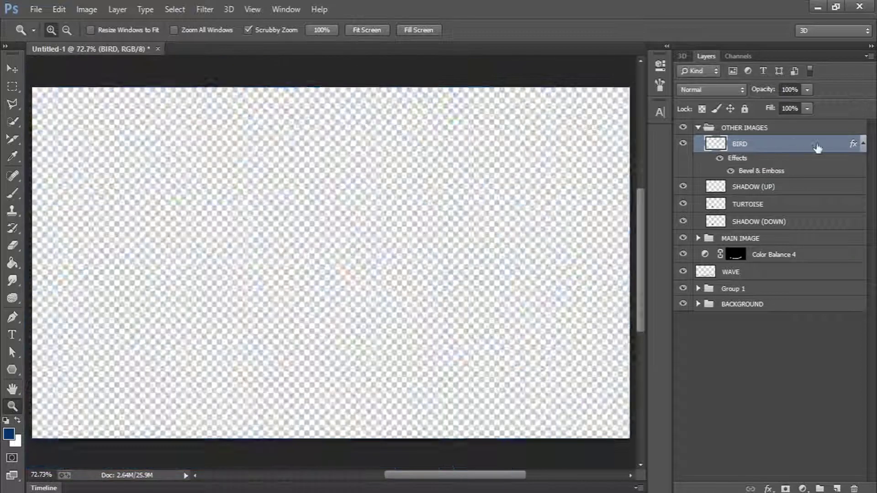
# - Collapse the BIRD effects and the OTHER IMAGES group, and add a new group named EFFECTS above it
pyautogui.click(863, 145)
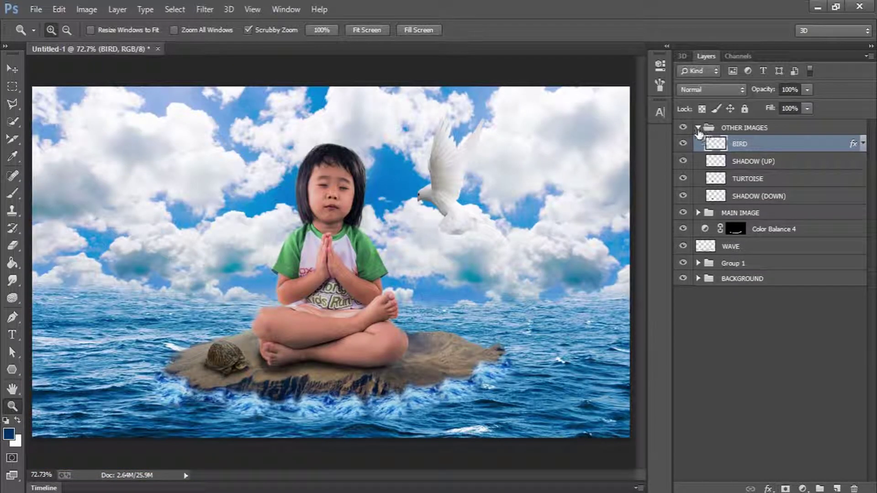
pyautogui.click(731, 128)
pyautogui.click(698, 127)
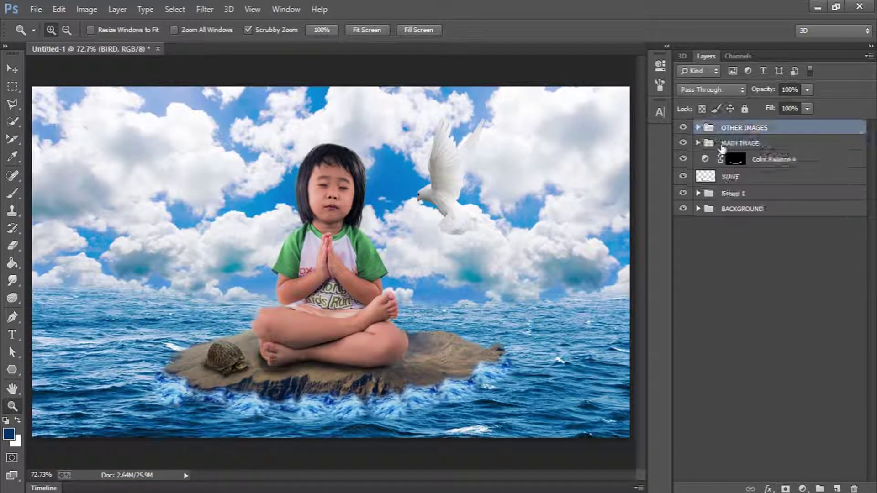
pyautogui.click(819, 488)
pyautogui.doubleClick(733, 128)
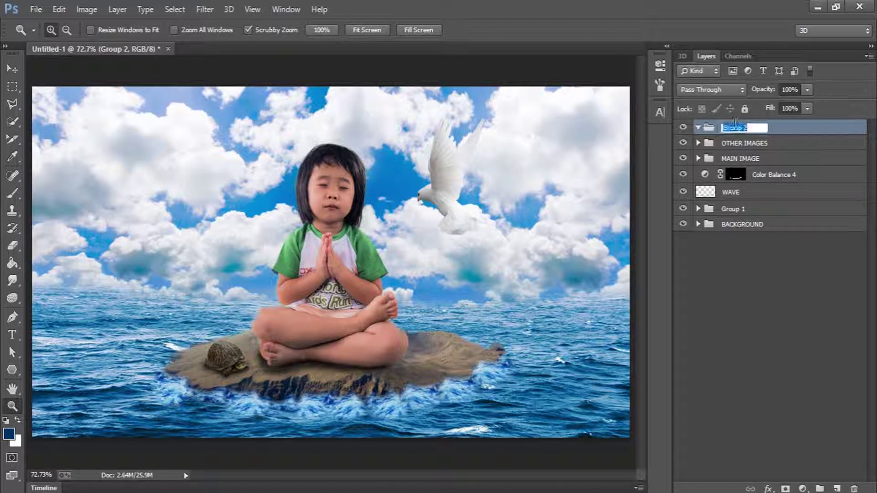
pyautogui.write('EFFECTS')
pyautogui.press('Return')
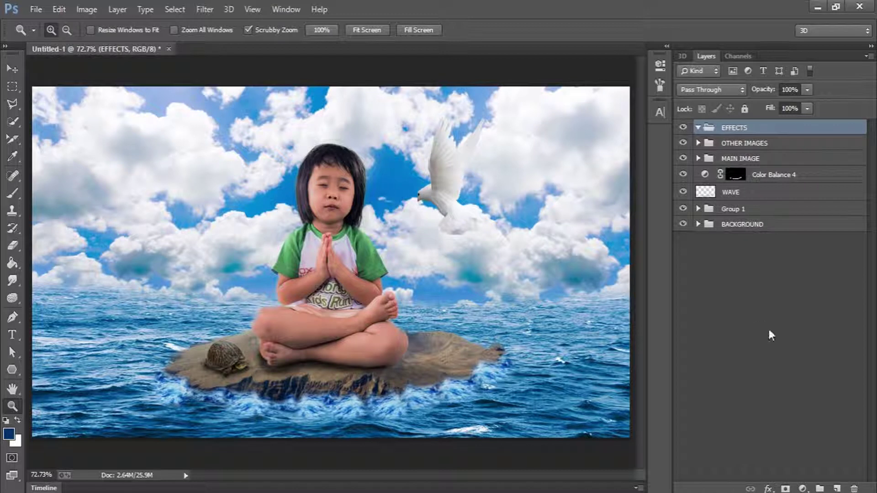
# - Add a new layer filled with 50% Gray inside the EFFECTS group and set its blending mode to Overlay
pyautogui.click(836, 488)
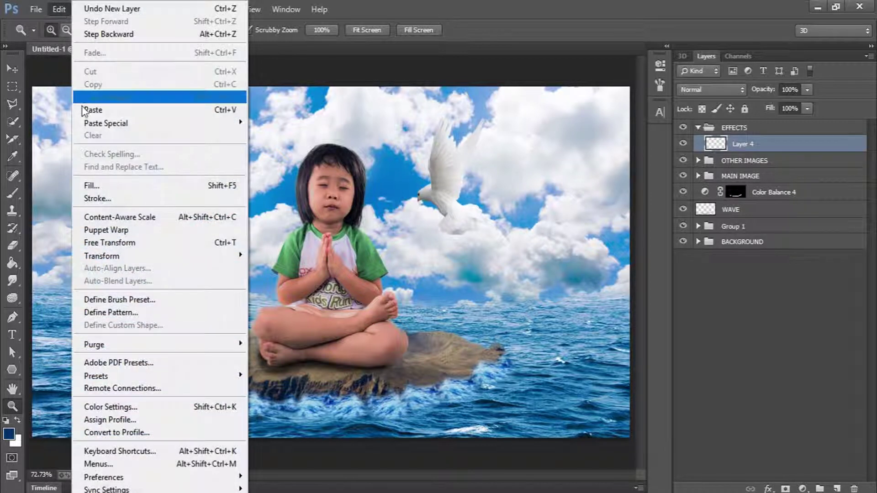
pyautogui.click(96, 185)
pyautogui.click(516, 139)
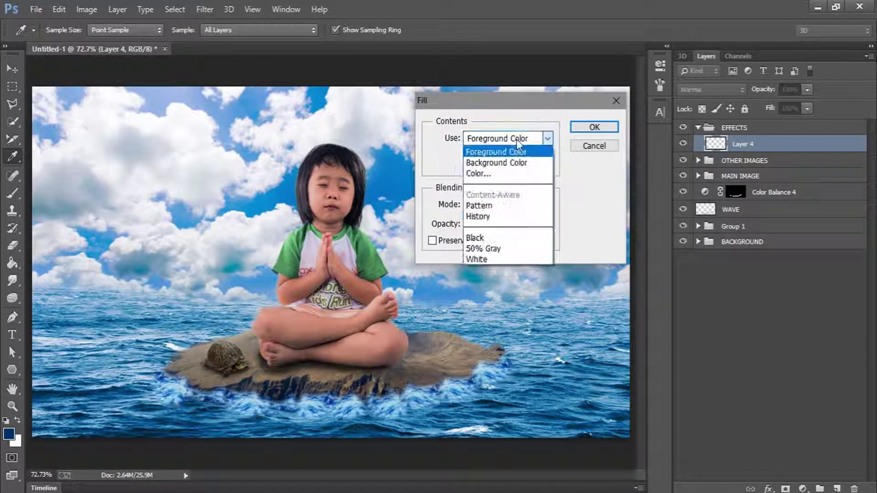
pyautogui.click(494, 249)
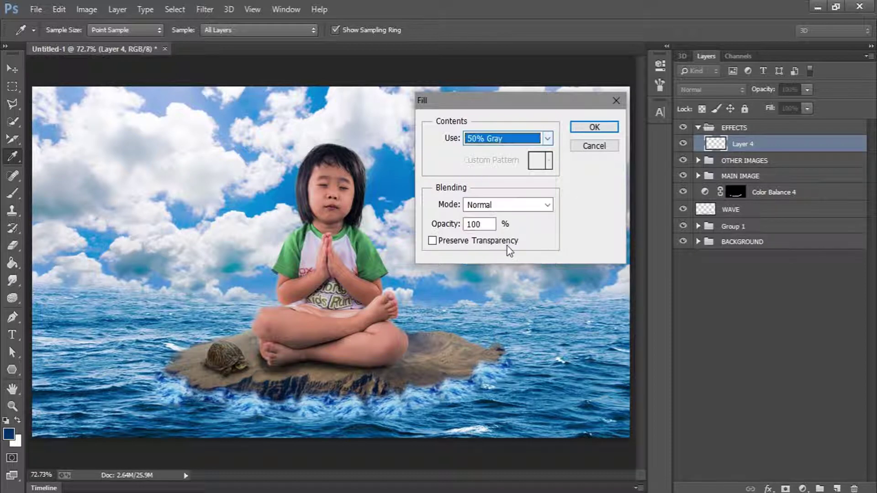
pyautogui.click(591, 128)
pyautogui.press('z')
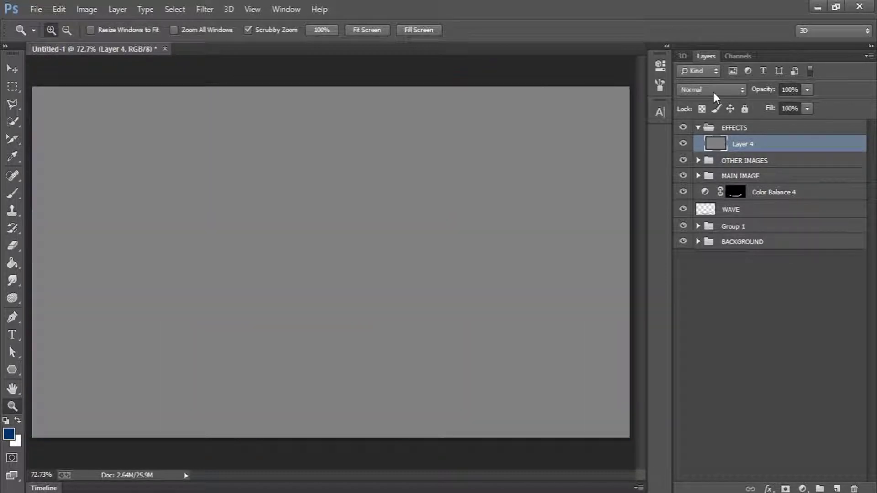
pyautogui.click(713, 92)
pyautogui.click(692, 264)
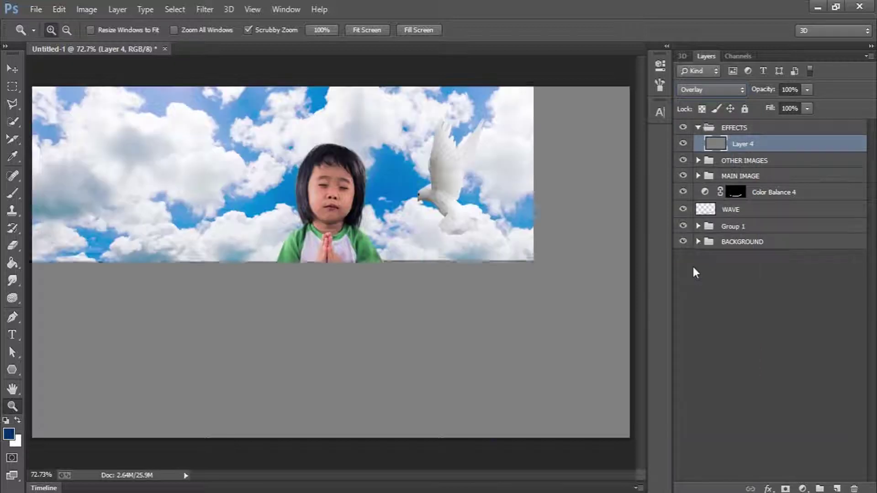
# - Activate the Dodge tool with its exposure set to 20%
pyautogui.click(12, 297)
pyautogui.click(43, 293)
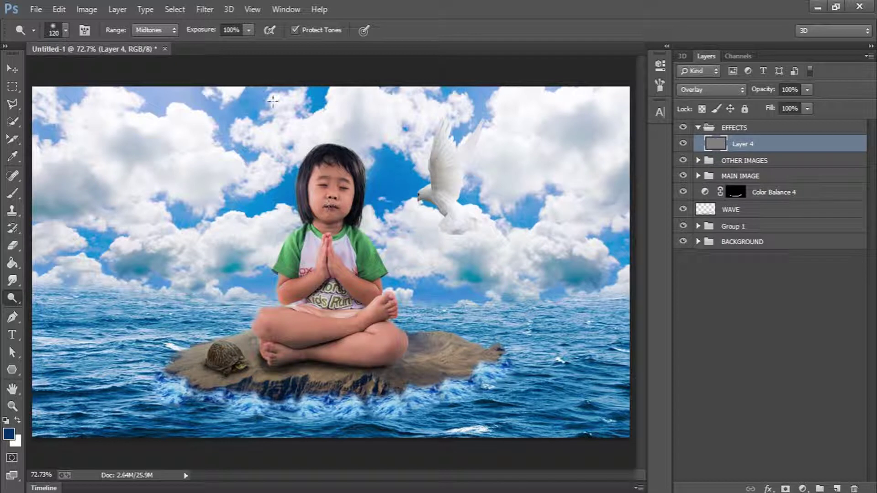
pyautogui.click(236, 30)
pyautogui.write('20')
pyautogui.press('Return')
# - Dodge highlights onto the child's upper body and shirt on the gray overlay layer, using the 120 px soft brush
pyautogui.click(14, 404)
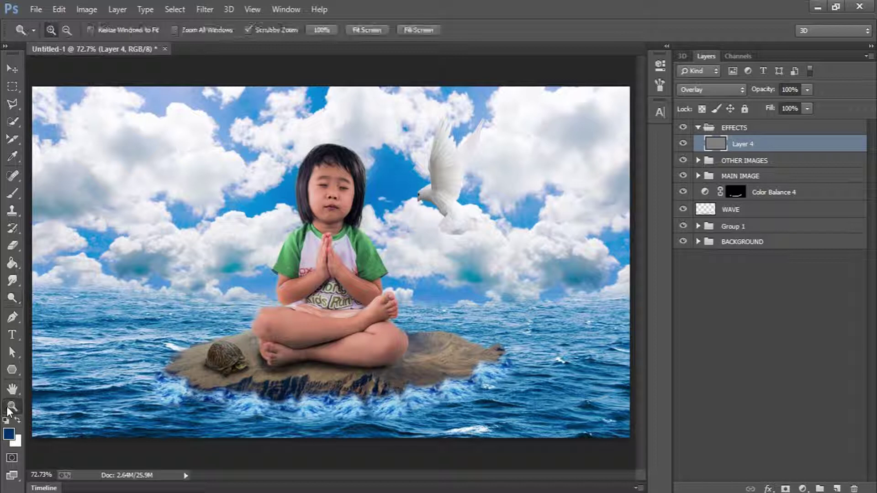
pyautogui.click(343, 201)
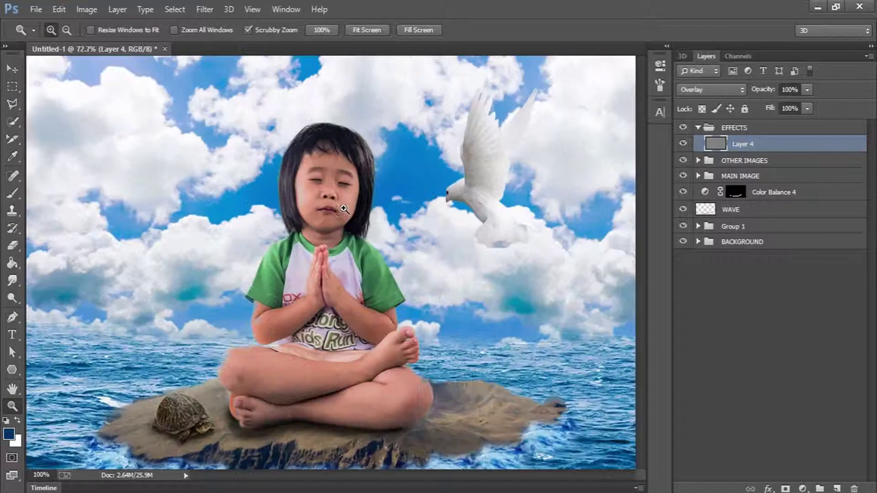
pyautogui.click(333, 231)
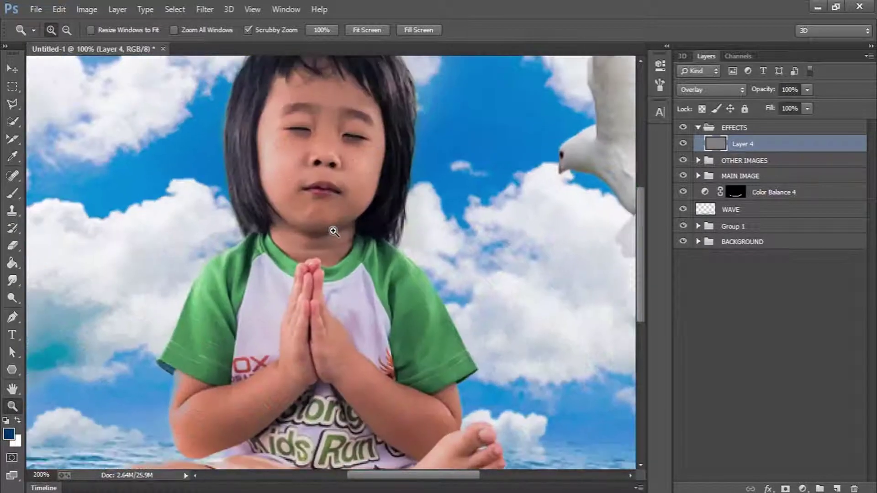
pyautogui.scroll(2, 349, 240)
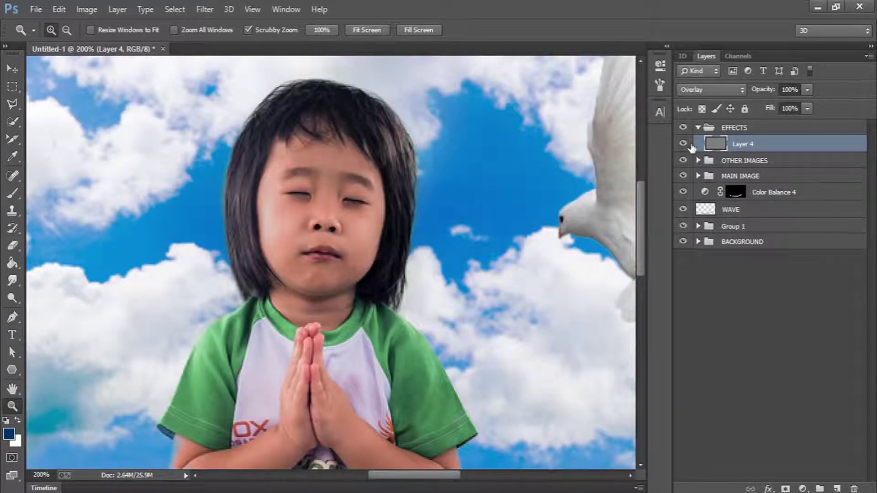
pyautogui.click(685, 146)
pyautogui.click(12, 298)
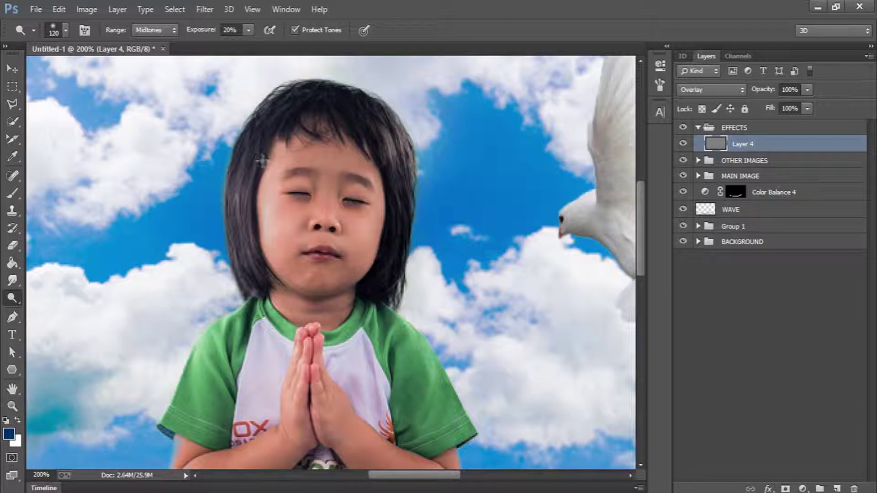
pyautogui.rightClick(302, 170)
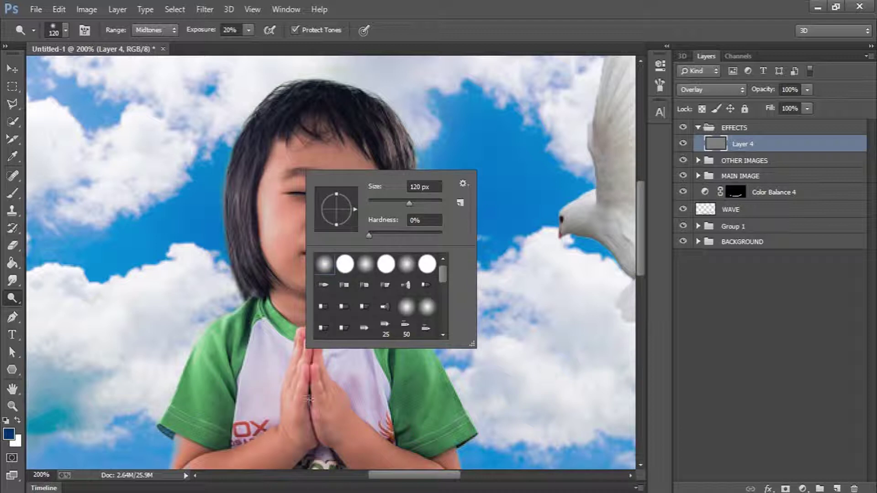
pyautogui.scroll(-4, 432, 420)
pyautogui.click(586, 164)
pyautogui.click(367, 274)
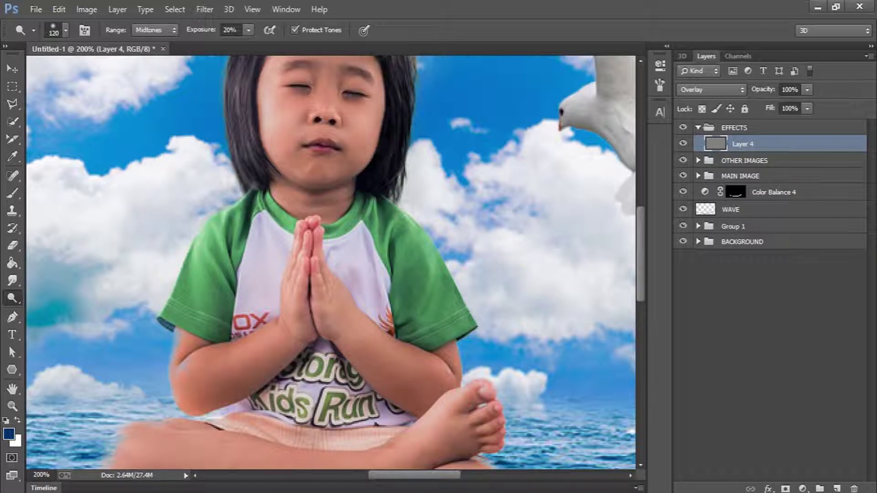
# - Raise the Dodge exposure to 50% and brighten the edge of the child's face and hair
pyautogui.moveTo(228, 32); pyautogui.dragTo(220, 34)
pyautogui.press('Return')
pyautogui.moveTo(266, 85); pyautogui.dragTo(272, 124)
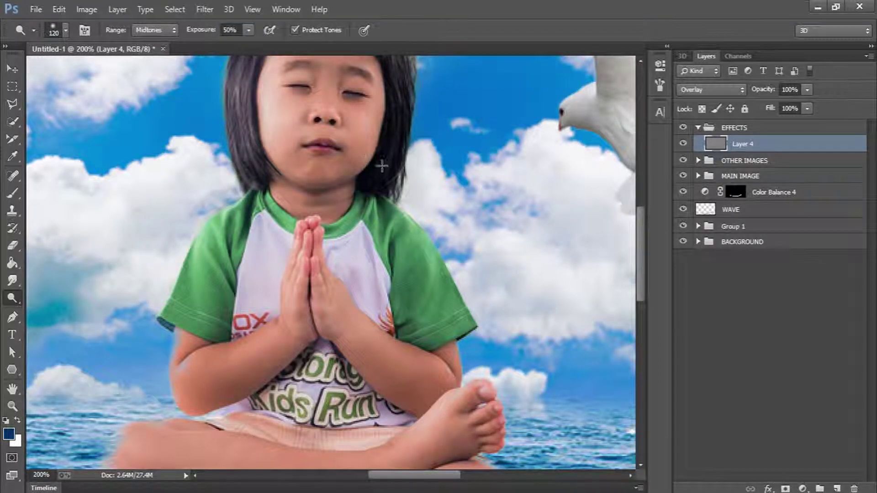
pyautogui.scroll(4, 382, 165)
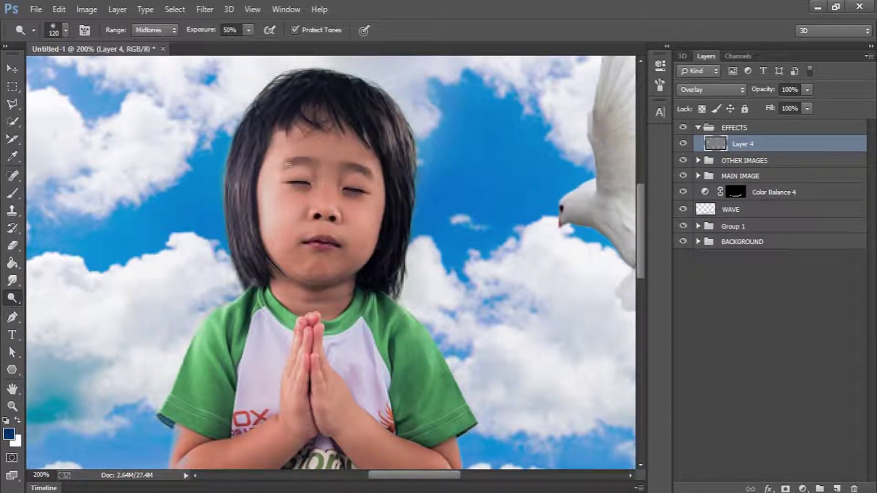
pyautogui.moveTo(275, 154); pyautogui.dragTo(267, 265)
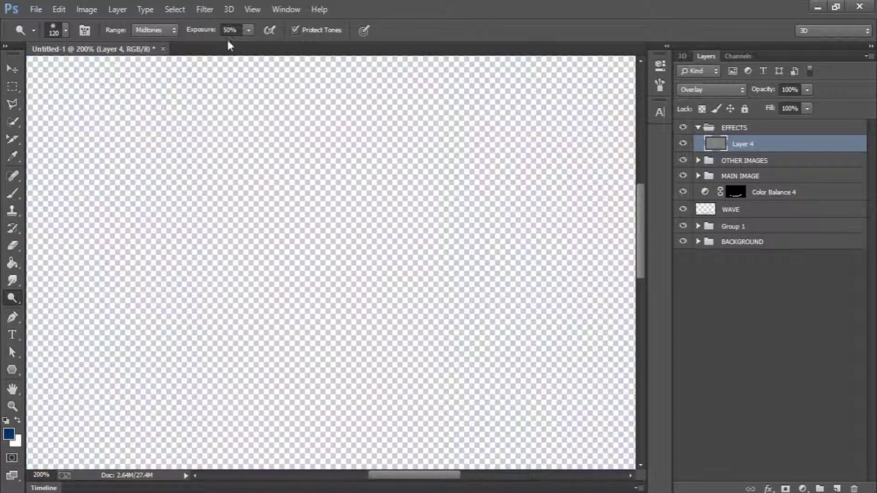
# - Lower the Dodge exposure to 30% and brighten the child's knees, legs and shirt on the overlay layer
pyautogui.moveTo(228, 31); pyautogui.dragTo(202, 35)
pyautogui.write('3')
pyautogui.press('Return')
pyautogui.scroll(-6, 357, 408)
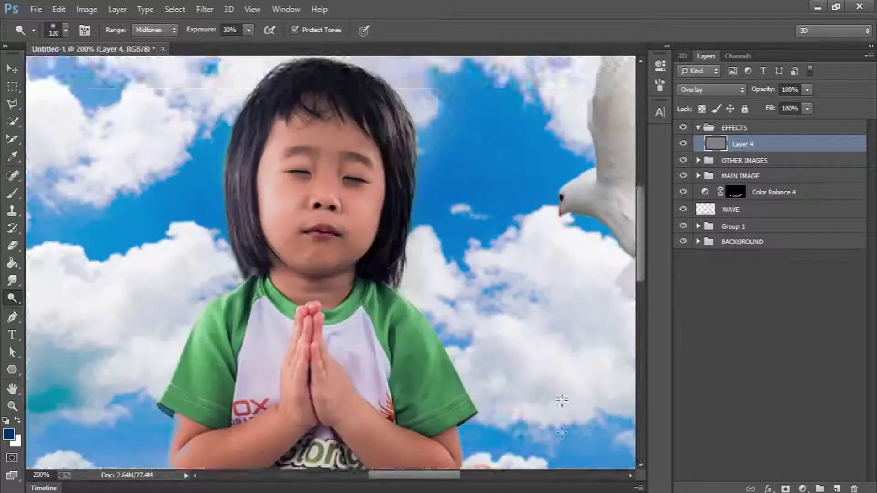
pyautogui.scroll(-4, 357, 408)
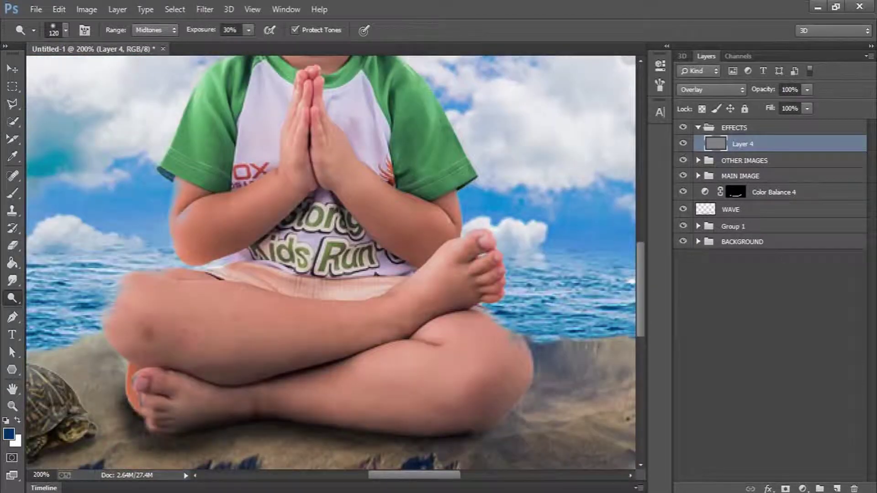
pyautogui.moveTo(124, 298); pyautogui.dragTo(113, 329)
pyautogui.moveTo(459, 286); pyautogui.dragTo(506, 358)
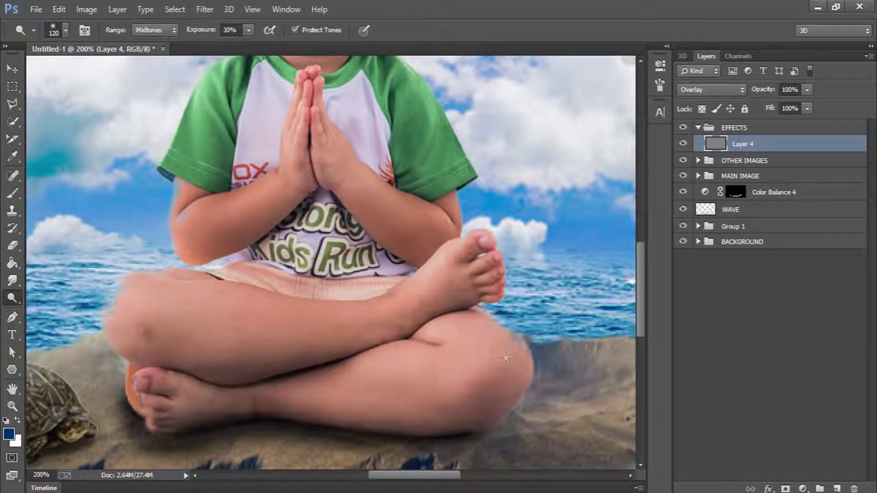
pyautogui.moveTo(227, 145); pyautogui.dragTo(252, 172)
pyautogui.scroll(-5, 401, 398)
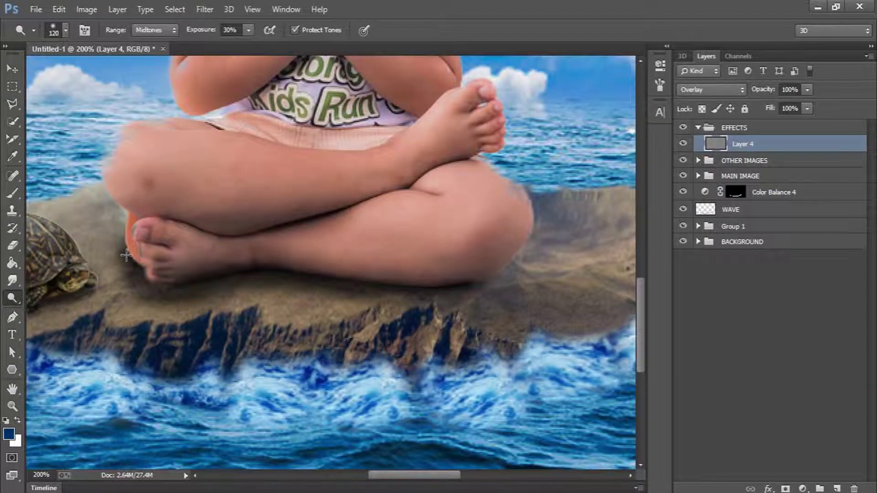
# - Fit the image in view and use the Burn tool at 30% exposure to darken the rock, the turtle and the child's shaded areas
pyautogui.click(12, 406)
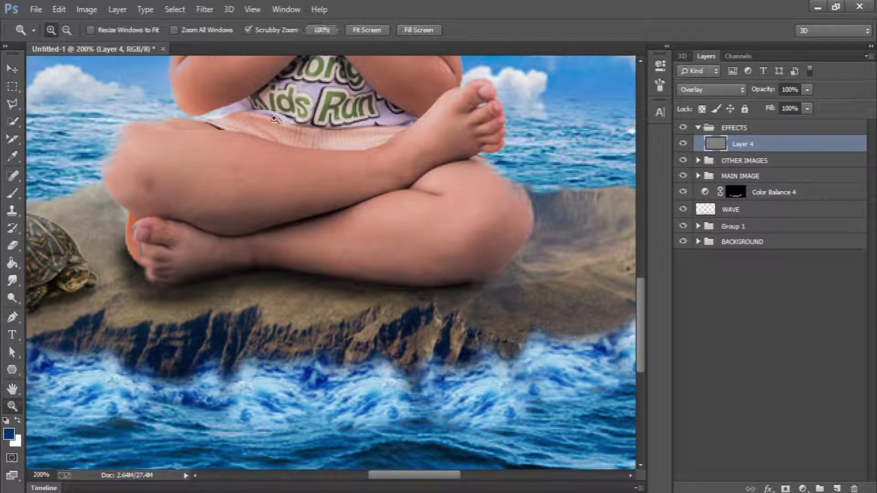
pyautogui.click(370, 29)
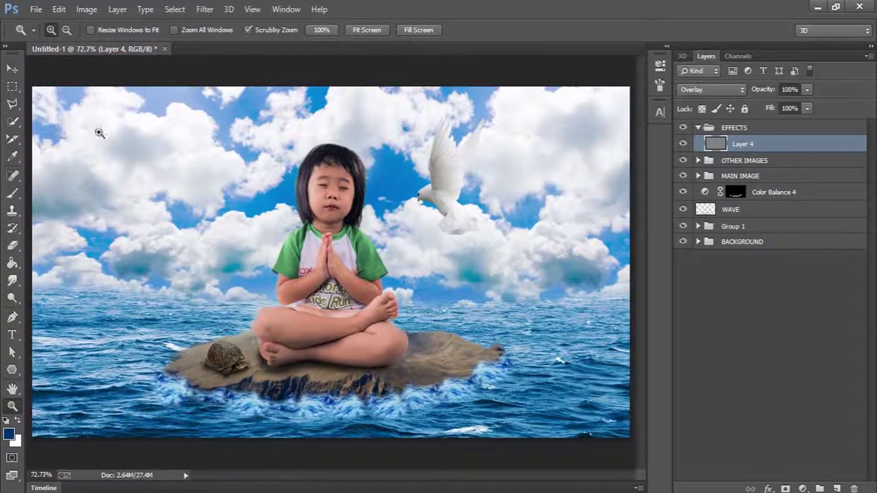
pyautogui.click(10, 297)
pyautogui.rightClick(10, 298)
pyautogui.click(57, 308)
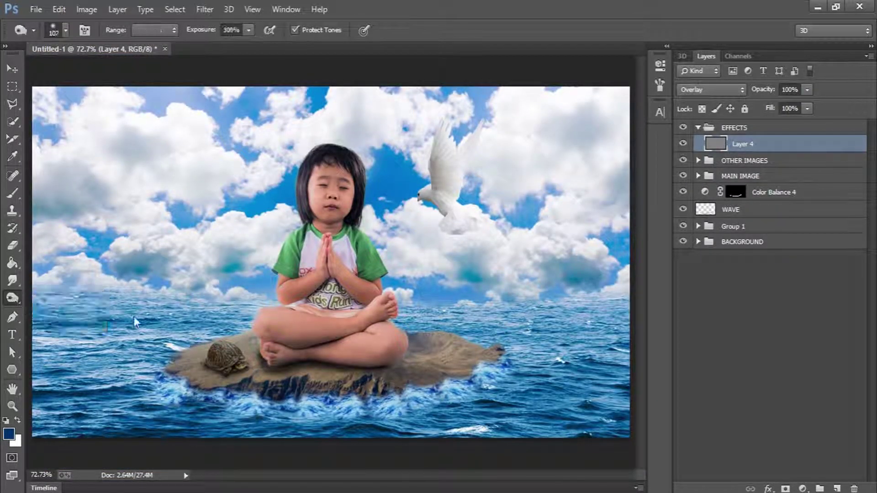
pyautogui.click(201, 31)
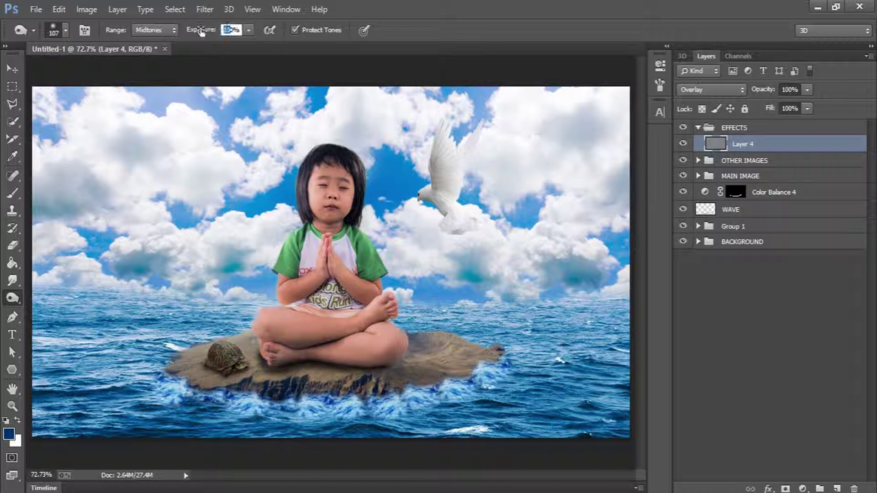
pyautogui.press('Return')
pyautogui.moveTo(171, 375)
pyautogui.mouseDown()
pyautogui.moveTo(221, 398)
pyautogui.moveTo(365, 389)
pyautogui.moveTo(474, 368)
pyautogui.mouseUp()
pyautogui.moveTo(335, 342)
pyautogui.mouseDown()
pyautogui.moveTo(317, 353)
pyautogui.moveTo(279, 348)
pyautogui.moveTo(274, 365)
pyautogui.moveTo(372, 371)
pyautogui.moveTo(288, 370)
pyautogui.moveTo(252, 345)
pyautogui.moveTo(238, 371)
pyautogui.mouseUp()
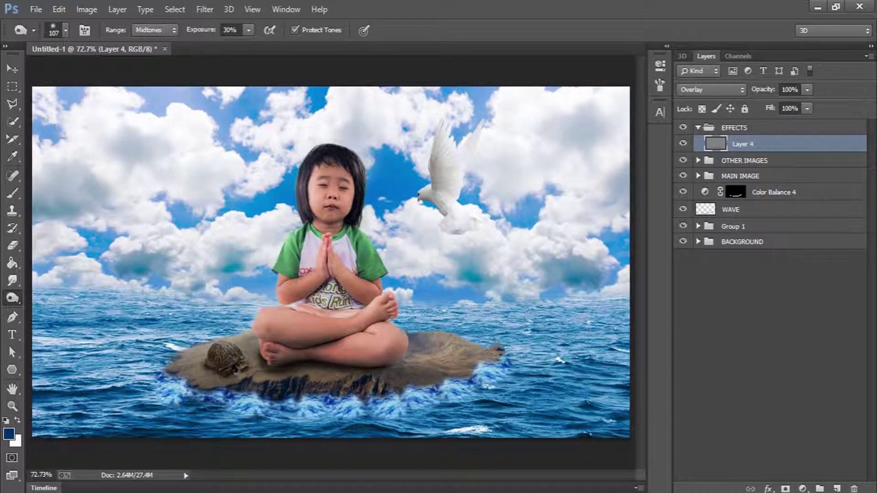
pyautogui.moveTo(326, 155)
pyautogui.mouseDown()
pyautogui.moveTo(358, 180)
pyautogui.moveTo(365, 203)
pyautogui.mouseUp()
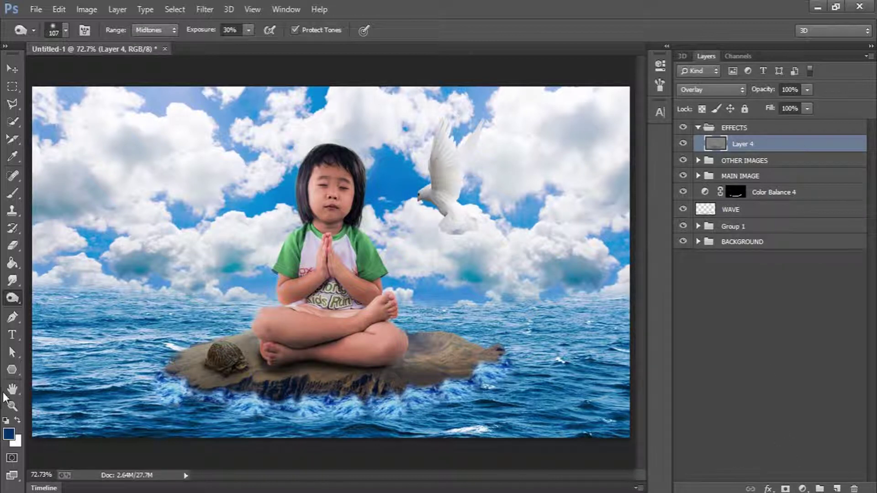
# - Reset the default colors and add a linear black-to-transparent gradient fill layer at 90°, shifted down to darken the lower sea
pyautogui.click(8, 421)
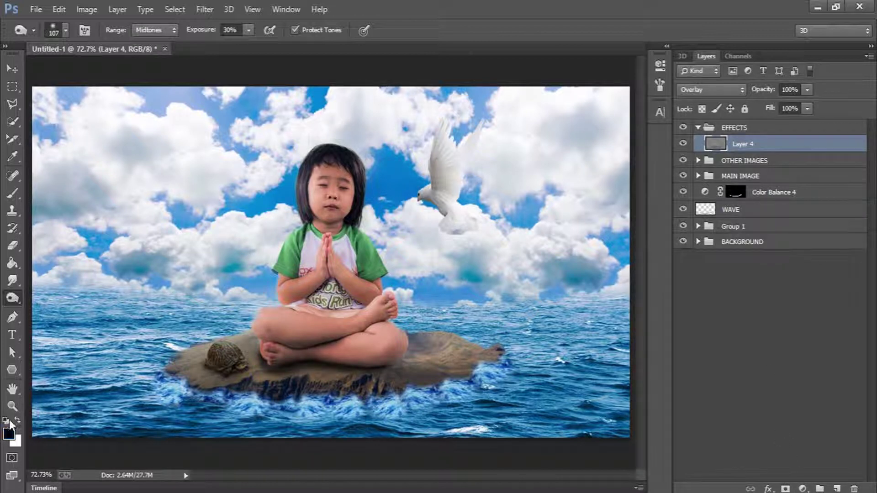
pyautogui.click(802, 489)
pyautogui.click(791, 213)
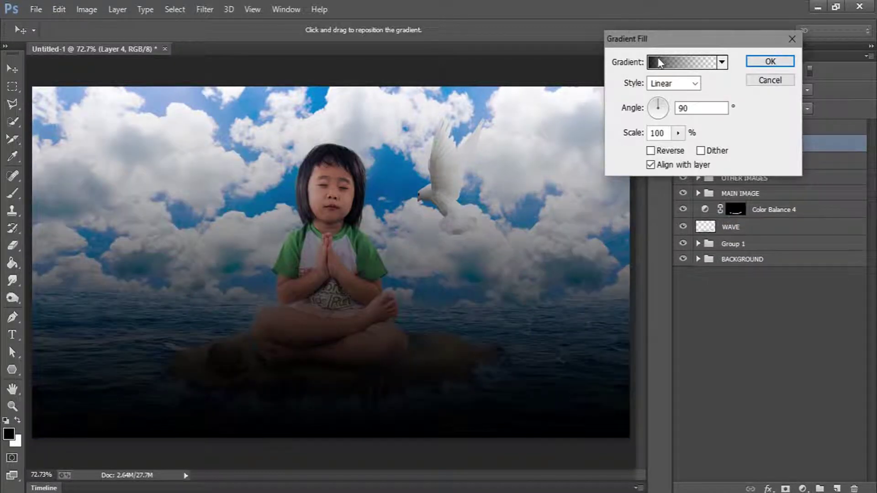
pyautogui.moveTo(327, 367)
pyautogui.mouseDown()
pyautogui.moveTo(330, 426)
pyautogui.moveTo(327, 311)
pyautogui.moveTo(337, 411)
pyautogui.moveTo(334, 372)
pyautogui.mouseUp()
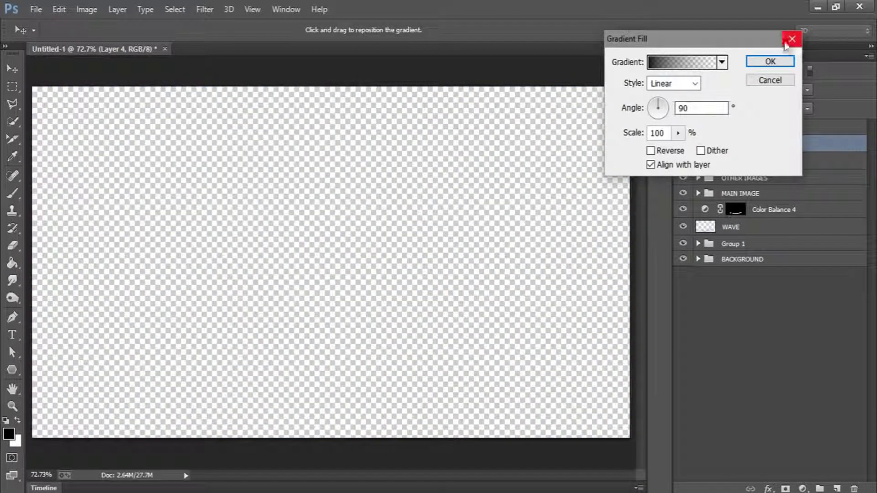
pyautogui.click(769, 62)
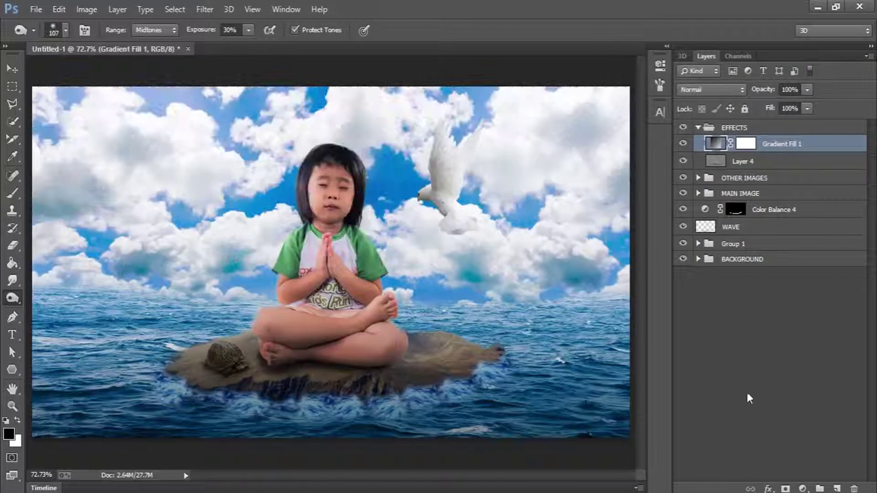
# - Add a second gradient fill layer with Radial style, reversed and scaled to 1000%, as a vignette
pyautogui.click(802, 488)
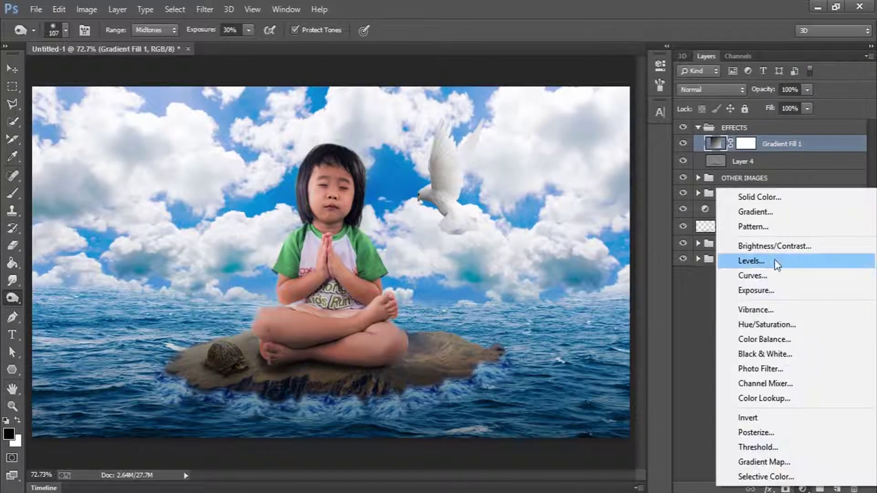
pyautogui.click(771, 211)
pyautogui.click(672, 83)
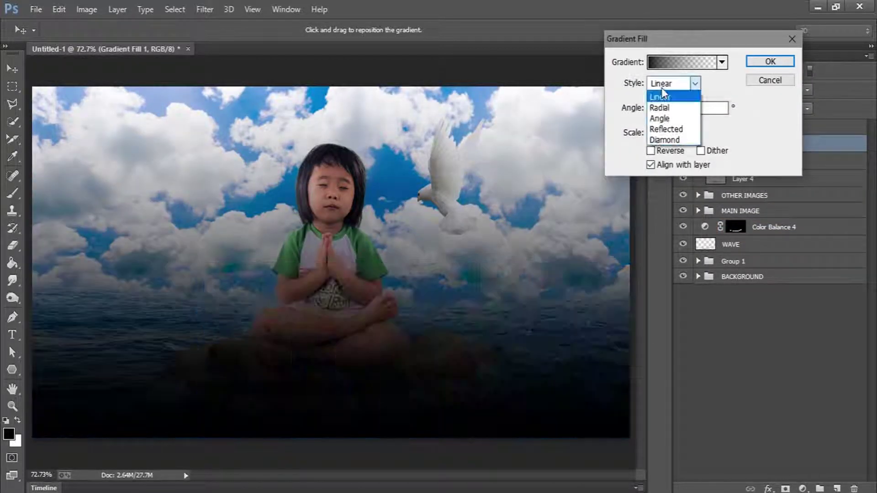
pyautogui.click(668, 106)
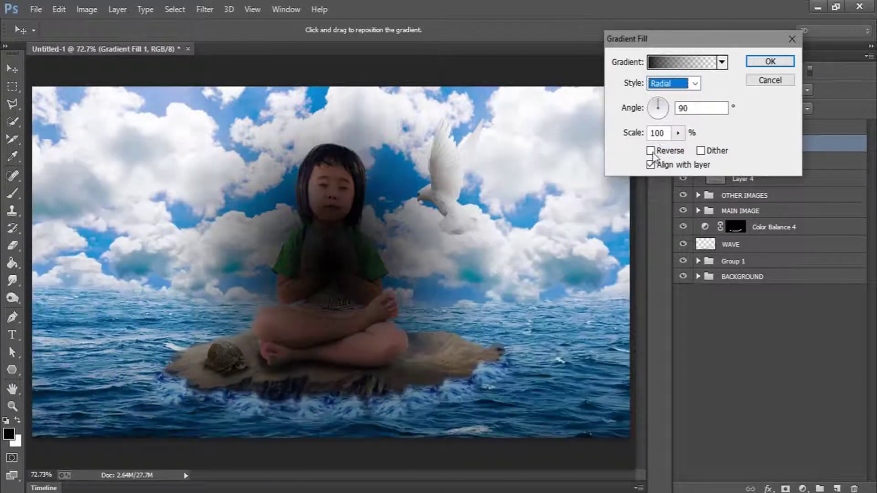
pyautogui.click(651, 151)
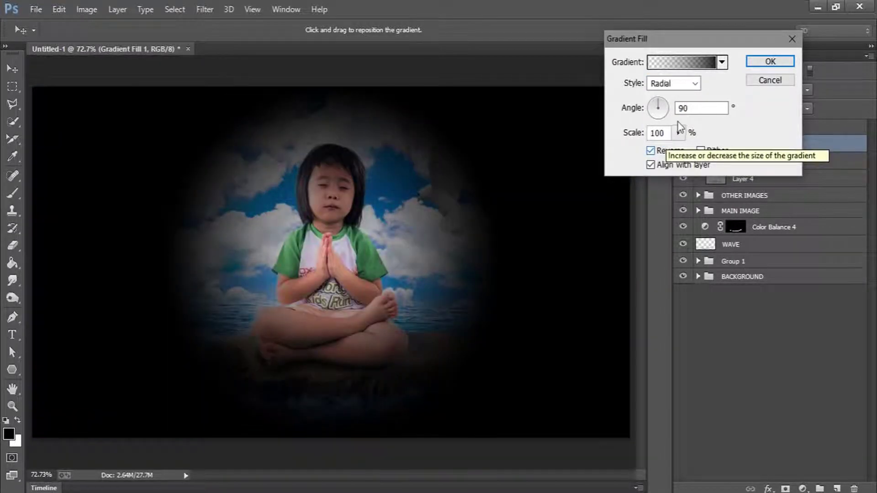
pyautogui.click(677, 133)
pyautogui.moveTo(684, 151); pyautogui.dragTo(753, 155)
pyautogui.click(759, 62)
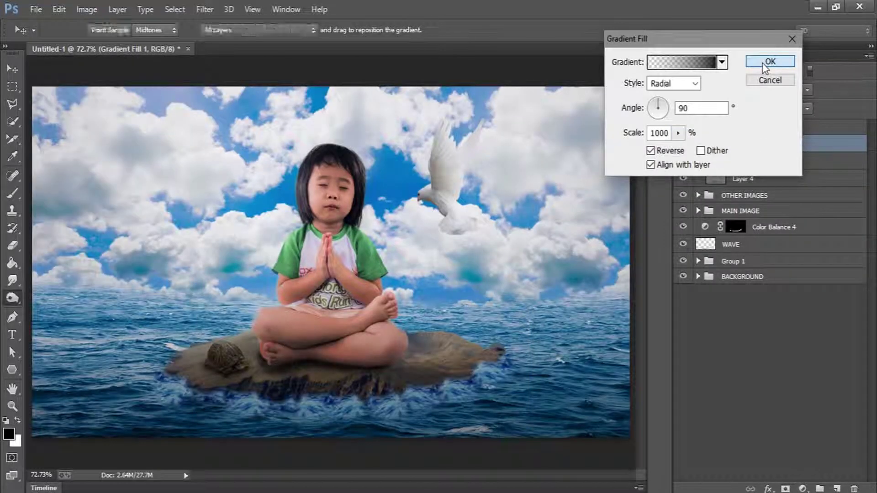
pyautogui.click(759, 62)
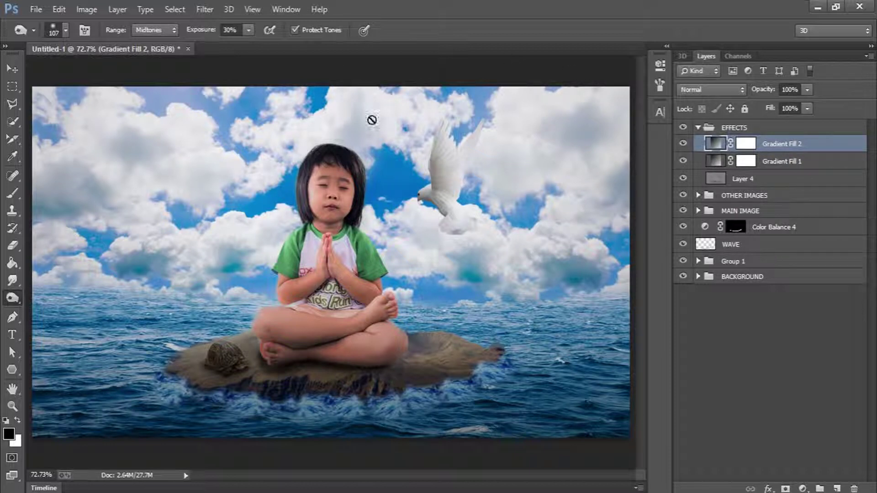
# - Compare the image with and without the radial gradient fill layer, leaving the layer visible
pyautogui.click(683, 144)
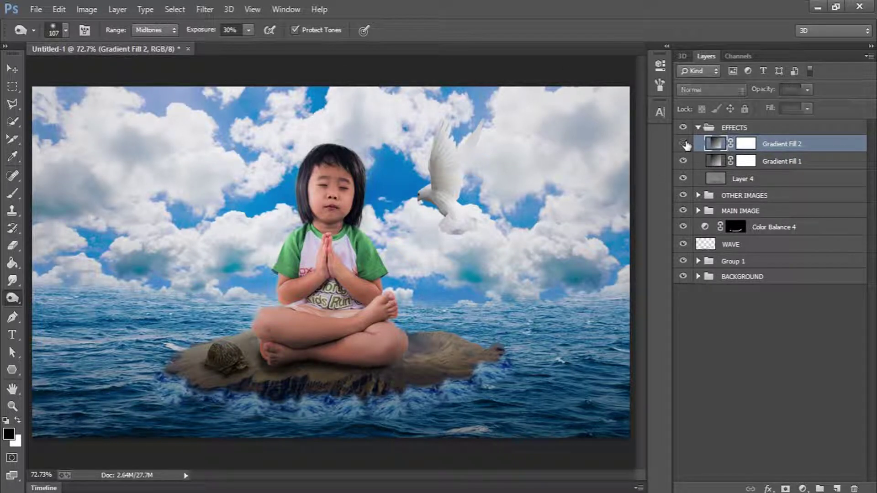
pyautogui.click(683, 145)
pyautogui.click(683, 145)
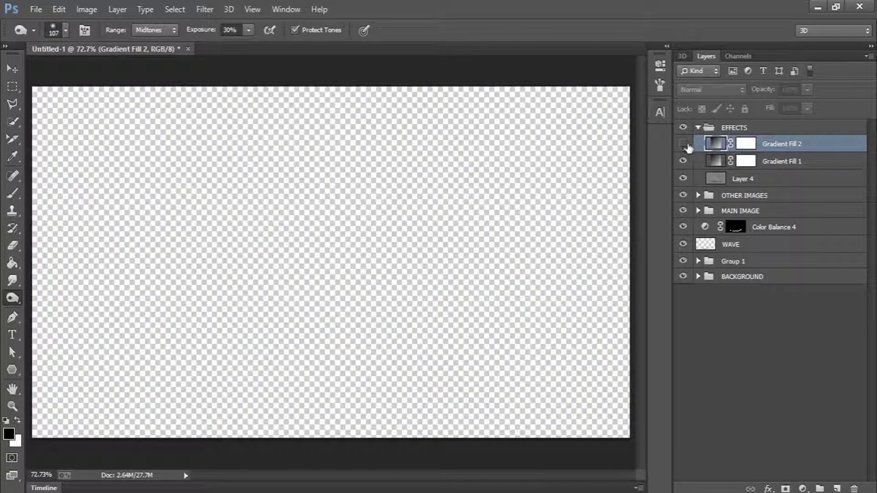
pyautogui.click(684, 144)
# - Set the radial gradient fill layer's opacity to 50% and deselect the layer
pyautogui.click(792, 89)
pyautogui.write('50')
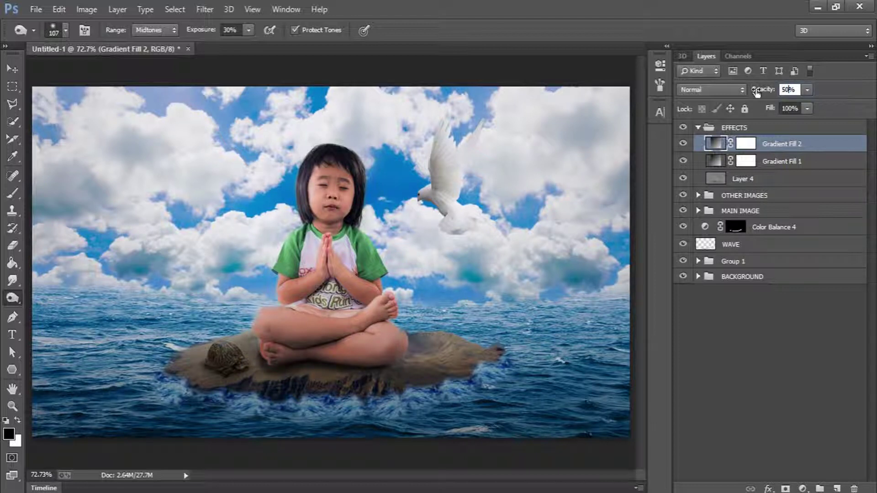
pyautogui.click(758, 368)
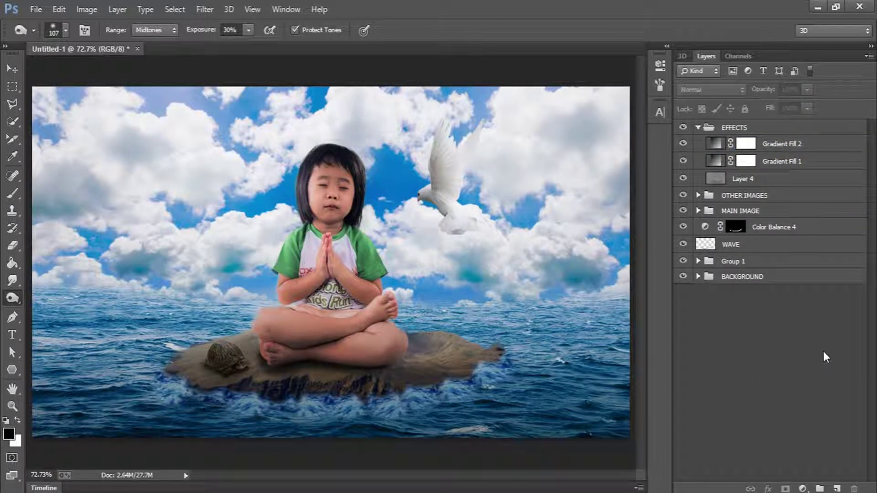
# - Above the radial gradient fill layer, draw a wide, downward-flaring Polygonal Lasso selection over the child and rock, spanning the full canvas height
pyautogui.click(815, 146)
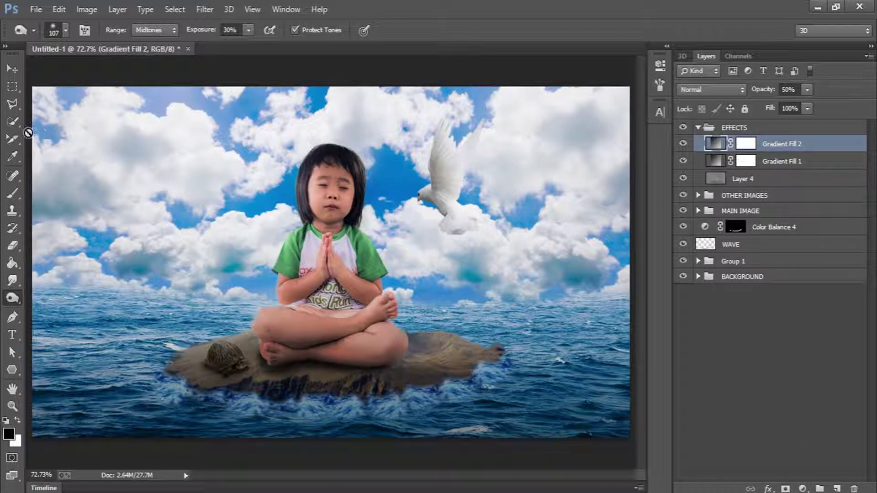
pyautogui.click(3, 106)
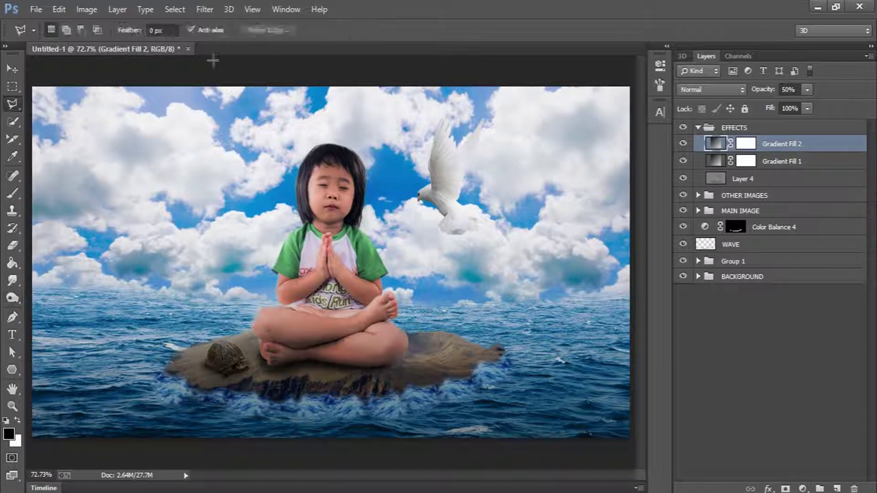
pyautogui.click(258, 72)
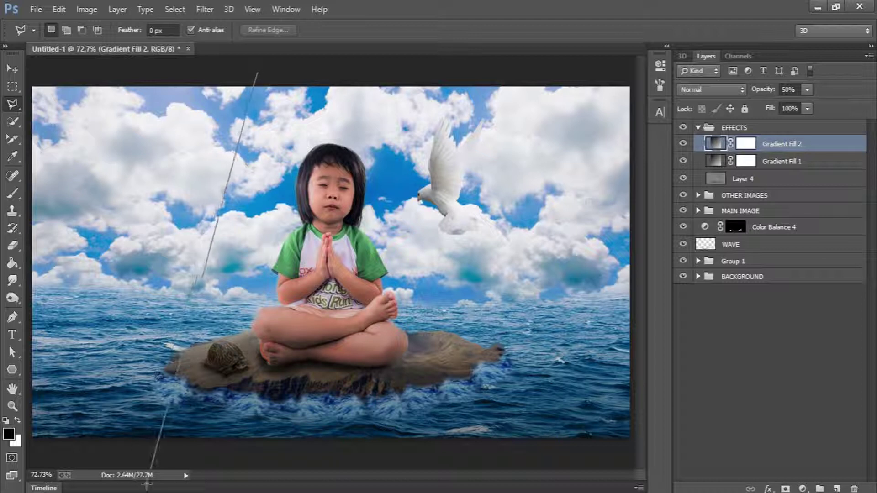
pyautogui.click(160, 461)
pyautogui.click(514, 462)
pyautogui.click(440, 67)
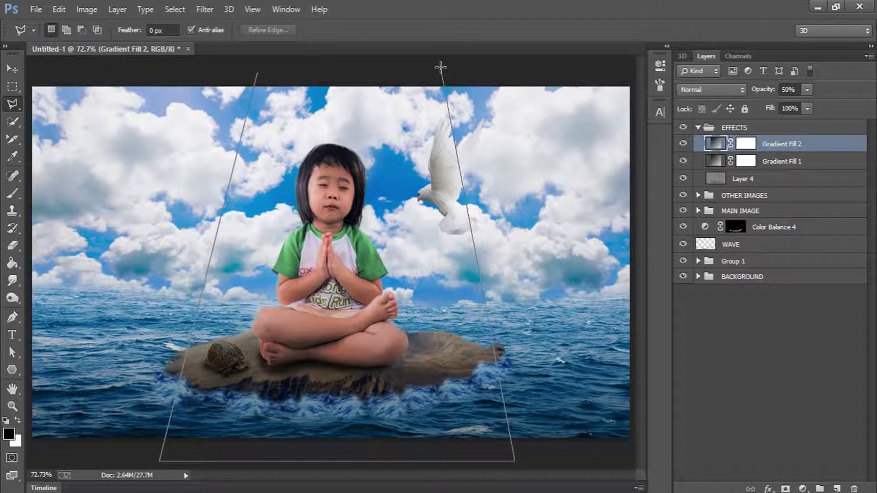
pyautogui.click(257, 72)
# - Add an Exposure adjustment layer limited to the selection, trying an exposure of 0.50 and settling on 0.20
pyautogui.click(803, 488)
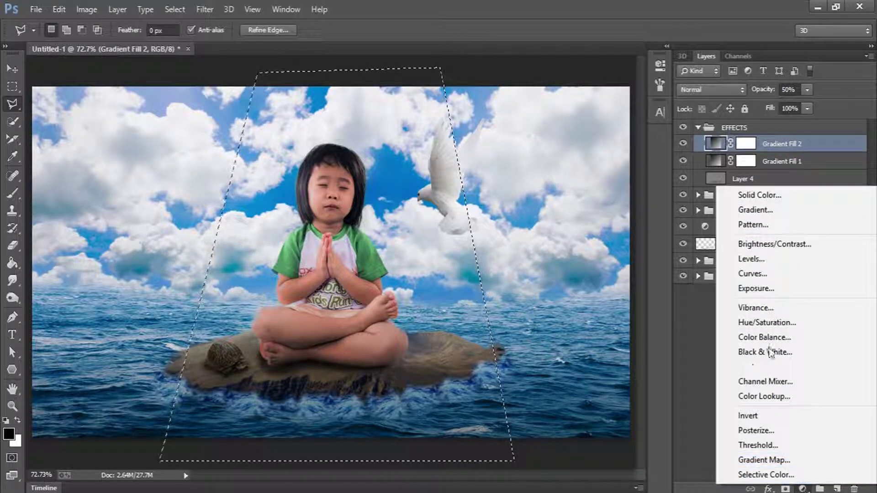
pyautogui.click(768, 286)
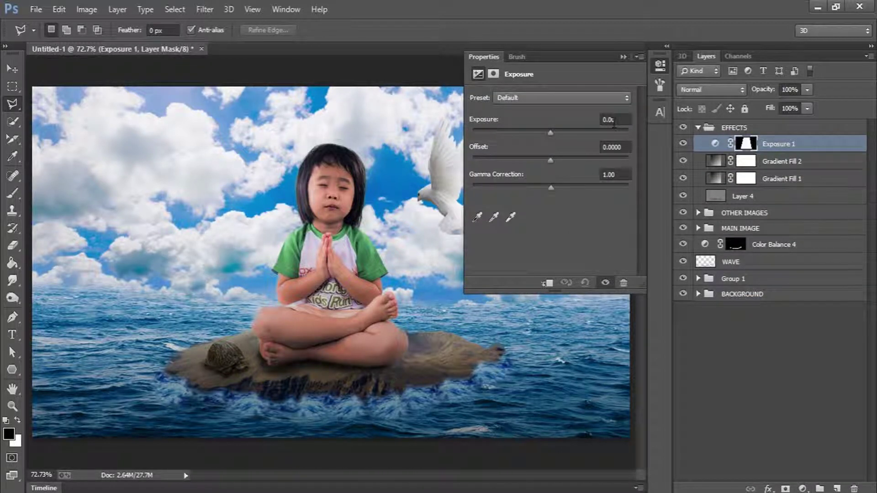
pyautogui.click(614, 121)
pyautogui.write('0.5')
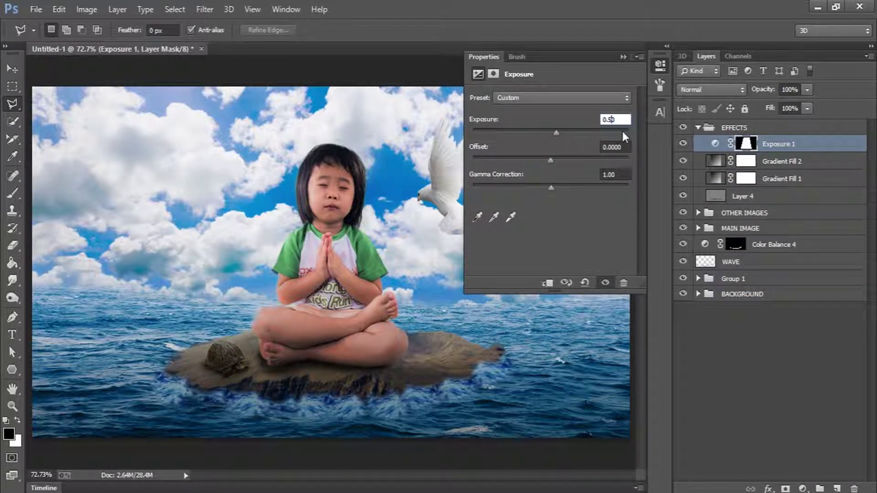
pyautogui.press('Return')
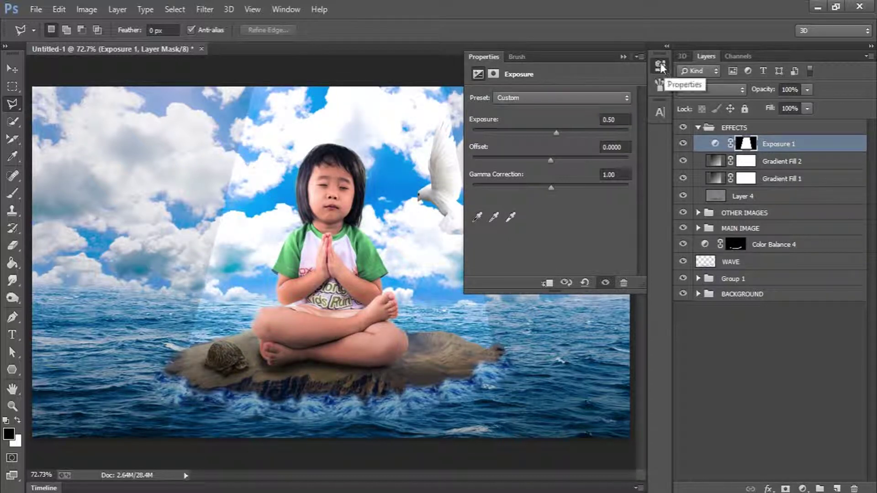
pyautogui.click(610, 119)
pyautogui.press('BackSpace')
pyautogui.write('2')
pyautogui.press('Return')
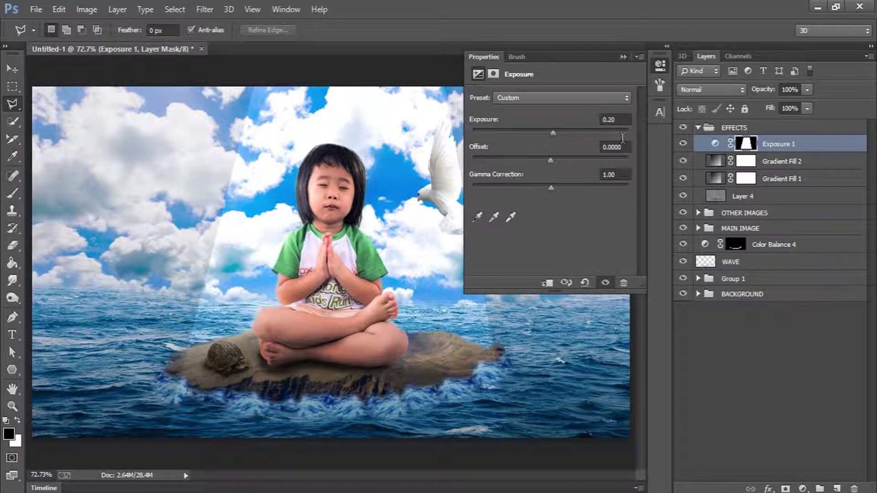
# - Draw a narrower, downward-flaring Polygonal Lasso selection closely around the child, spanning the full canvas height
pyautogui.click(294, 71)
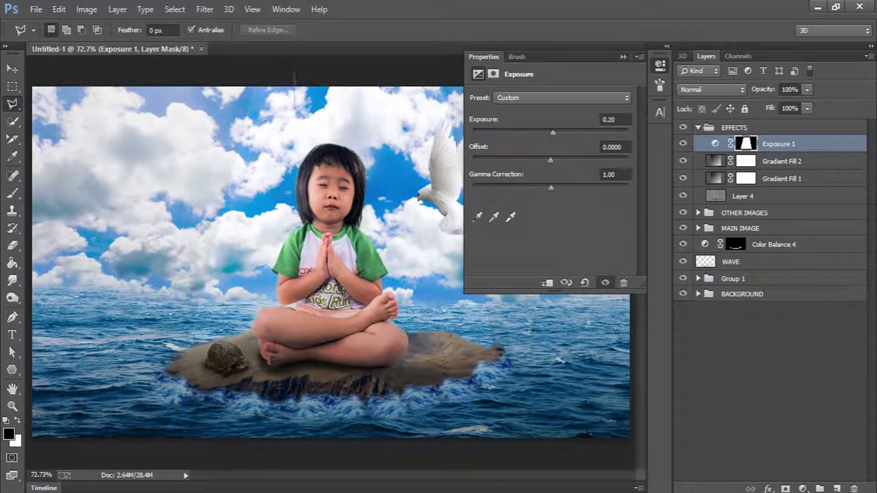
pyautogui.click(258, 447)
pyautogui.click(429, 451)
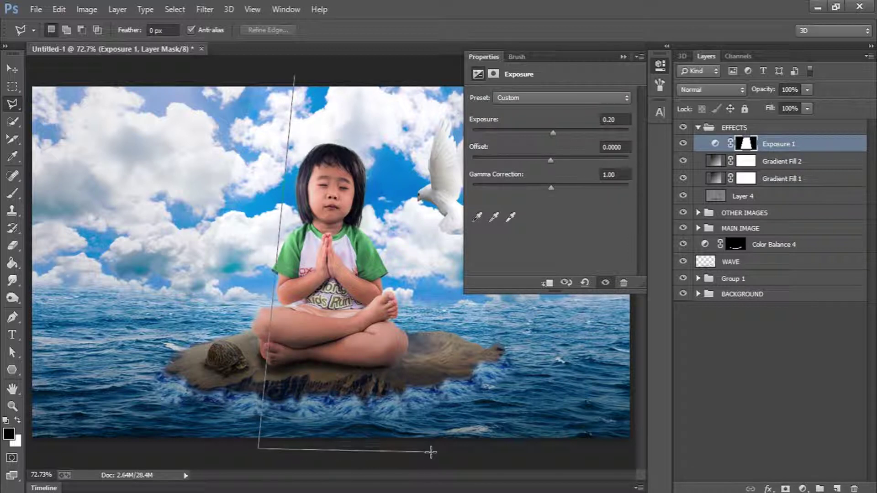
pyautogui.click(373, 73)
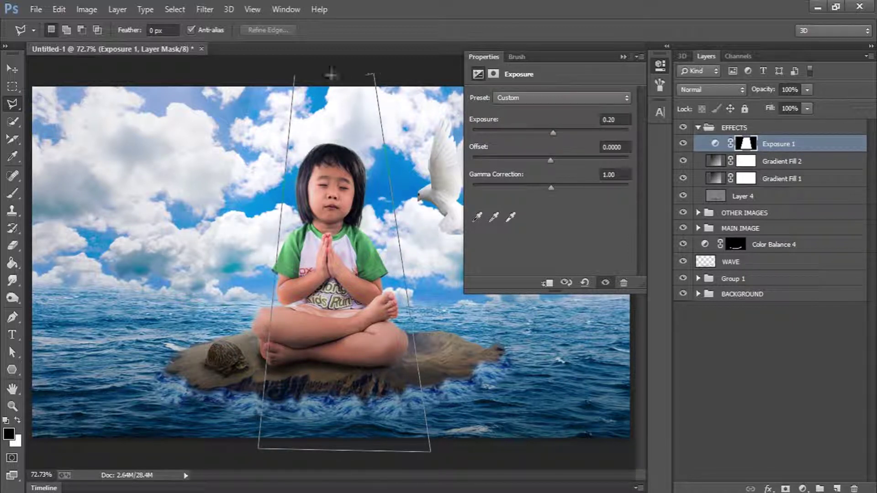
pyautogui.click(297, 77)
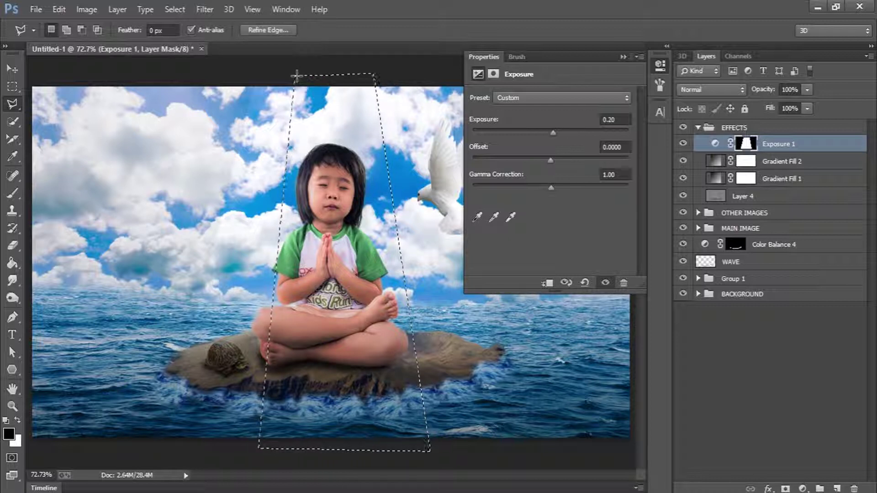
# - Add a second Exposure adjustment layer limited to the narrow selection, with exposure set to 0.20, and collapse its settings
pyautogui.click(803, 487)
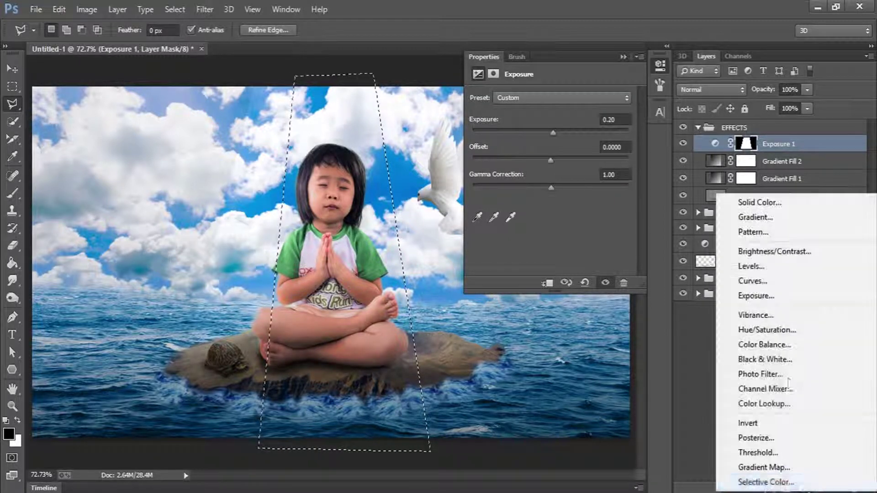
pyautogui.click(769, 292)
pyautogui.click(607, 119)
pyautogui.press('Delete')
pyautogui.write('2')
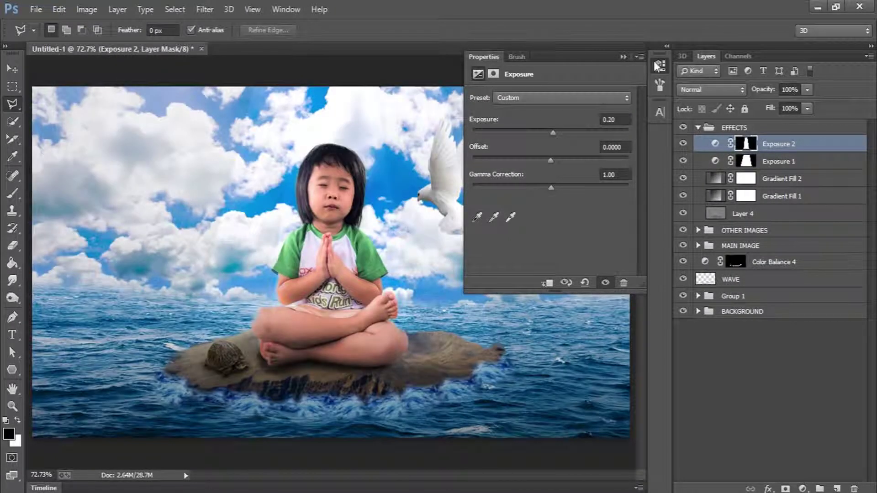
pyautogui.click(660, 65)
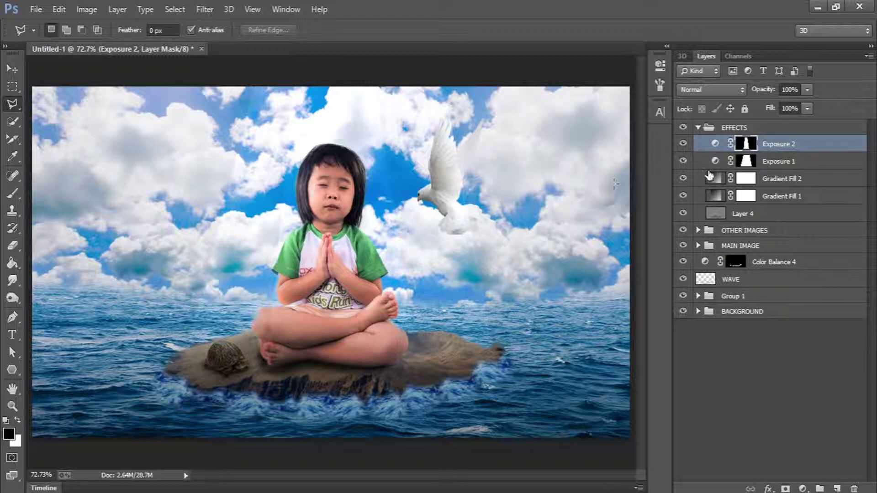
# - Soften the edges of the Exposure 2 layer's mask with a Gaussian Blur
pyautogui.click(204, 9)
pyautogui.moveTo(254, 188)
pyautogui.moveTo(220, 170)
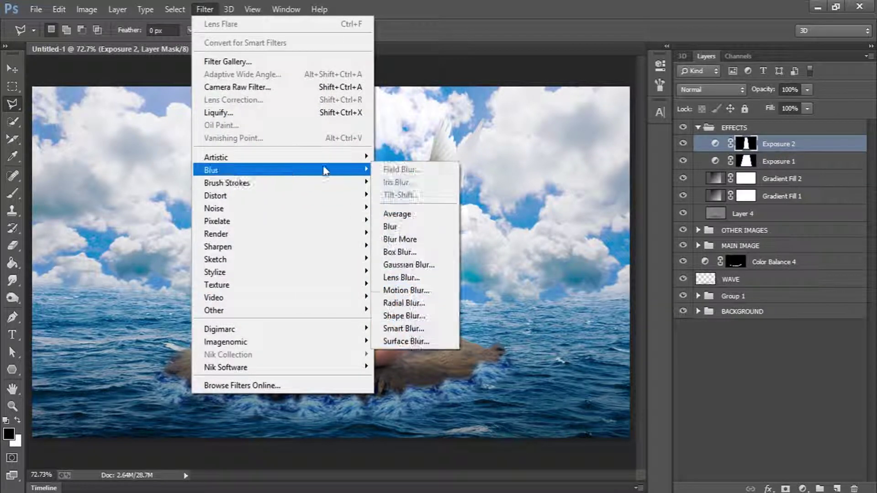
pyautogui.click(427, 265)
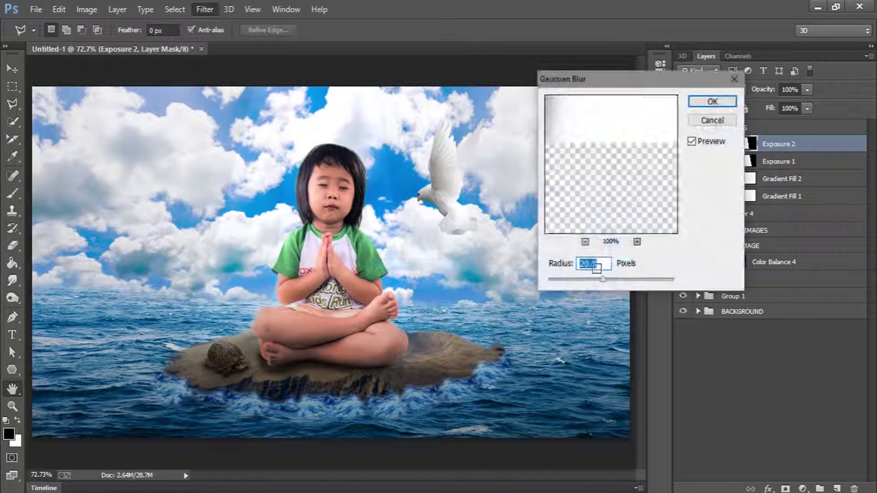
pyautogui.click(710, 104)
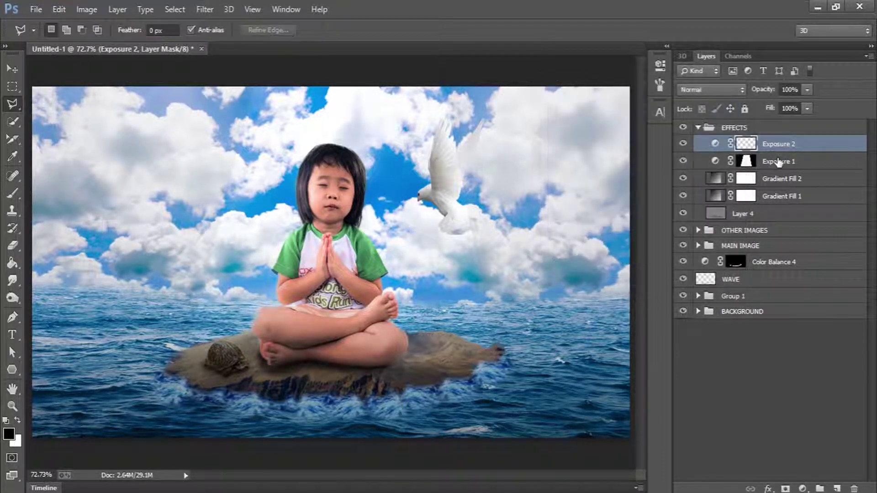
# - Apply the same Gaussian Blur to the Exposure 1 layer's mask and deselect the layer
pyautogui.doubleClick(778, 161)
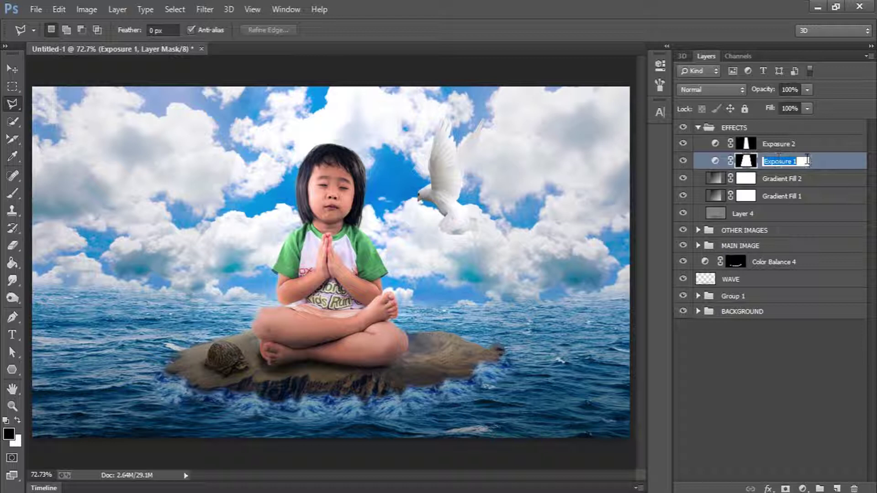
pyautogui.press('Return')
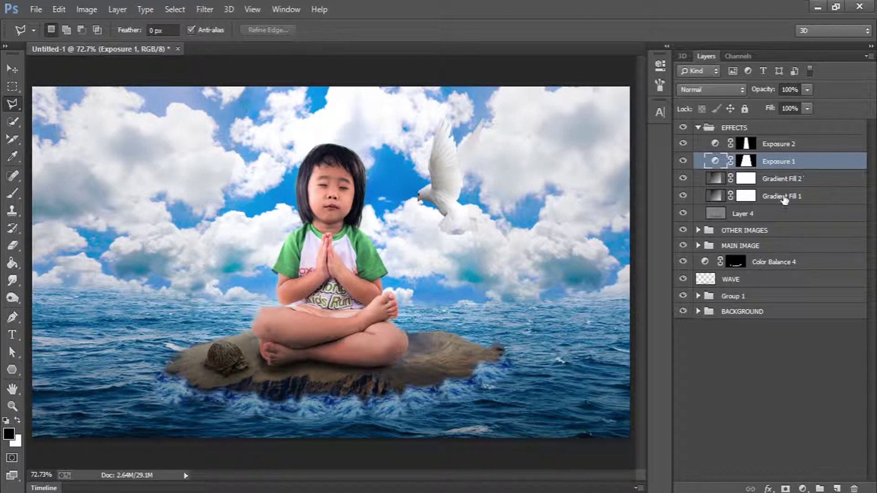
pyautogui.click(204, 9)
pyautogui.click(789, 143)
pyautogui.click(746, 163)
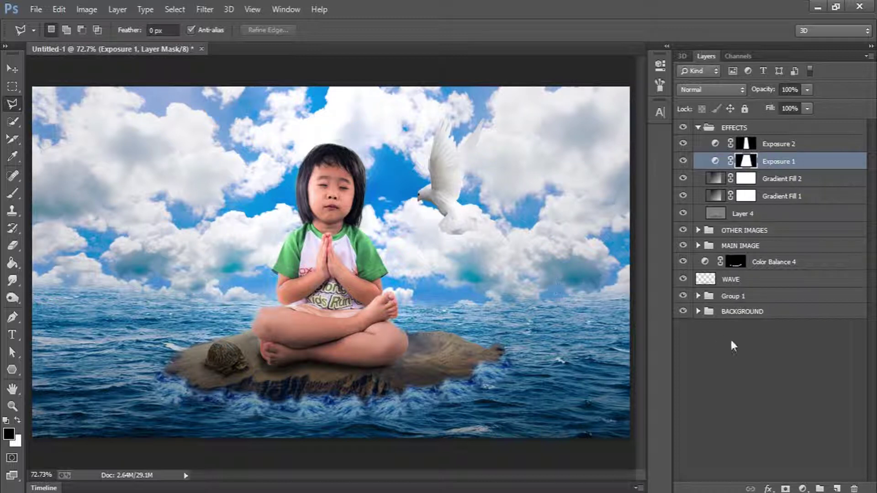
pyautogui.click(777, 375)
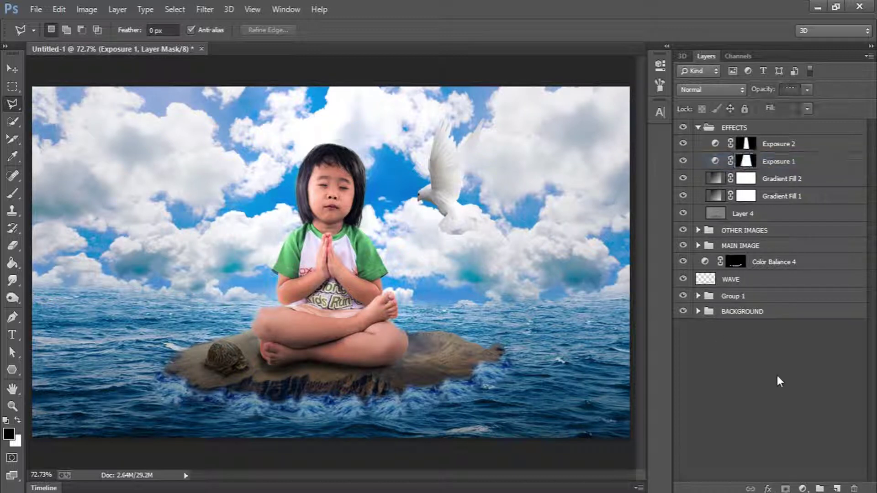
# - Add a Gradient fill layer above Exposure 2 and choose the Foreground to Background preset for it
pyautogui.click(805, 143)
pyautogui.click(803, 488)
pyautogui.click(797, 214)
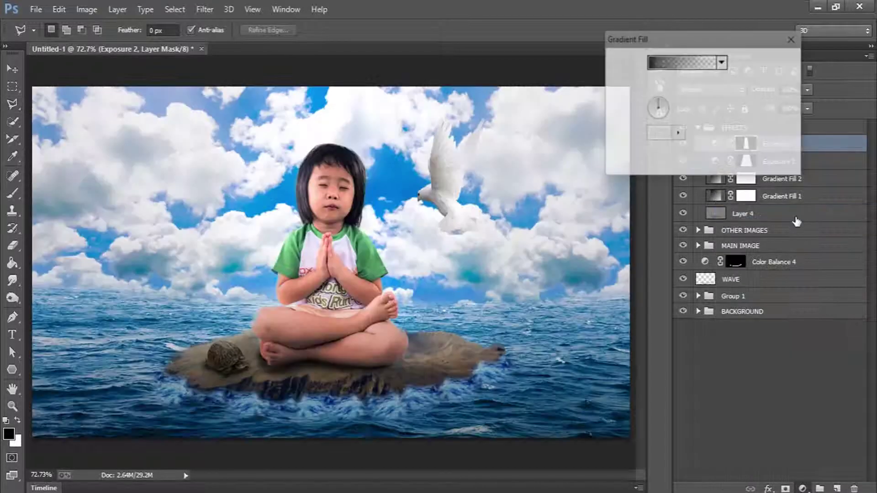
pyautogui.click(674, 63)
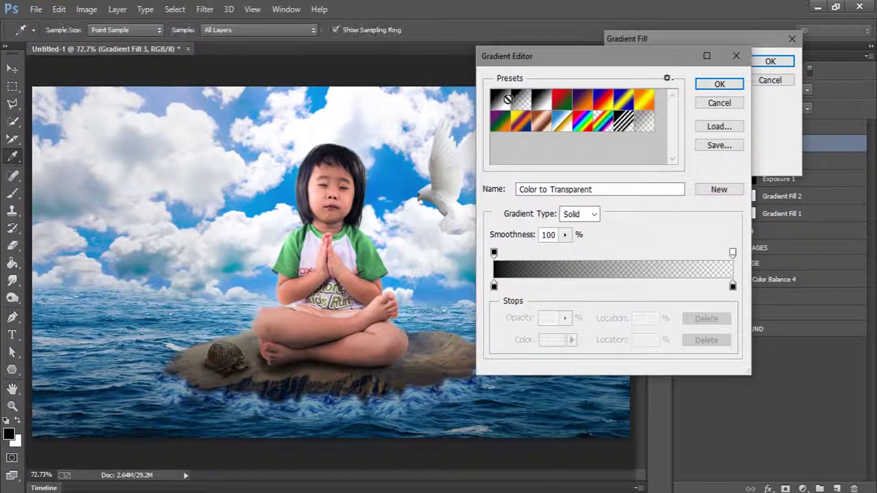
pyautogui.click(502, 96)
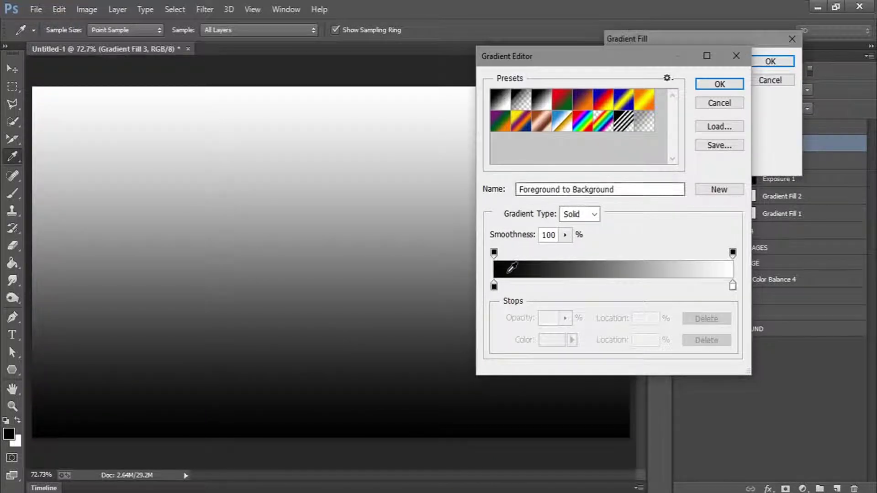
# - Change the gradient's starting color stop at 0% to a dark purple
pyautogui.click(494, 287)
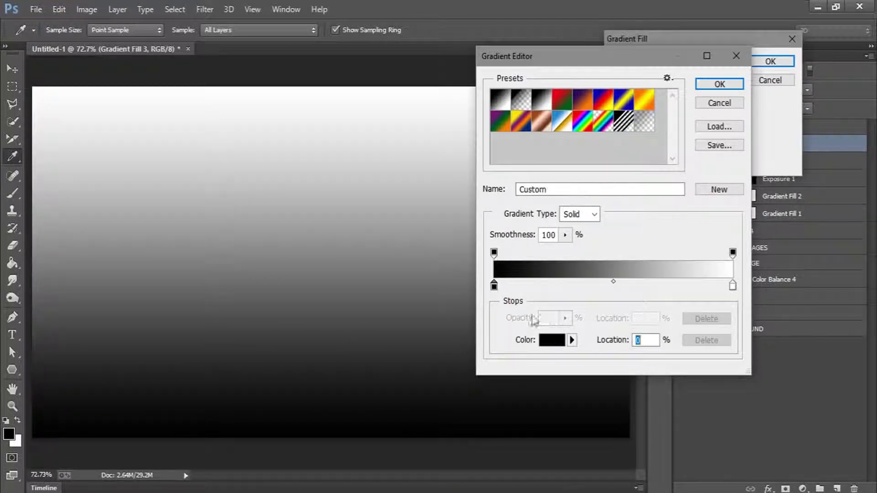
pyautogui.click(552, 340)
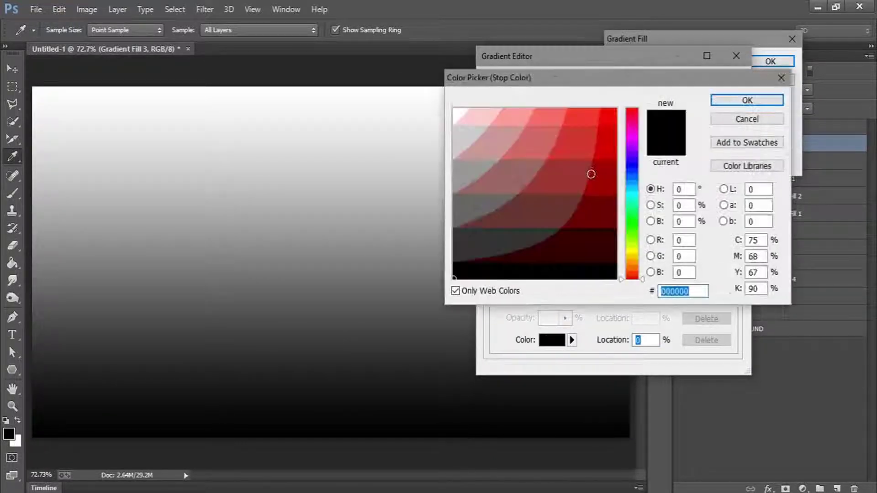
pyautogui.click(605, 145)
pyautogui.click(632, 137)
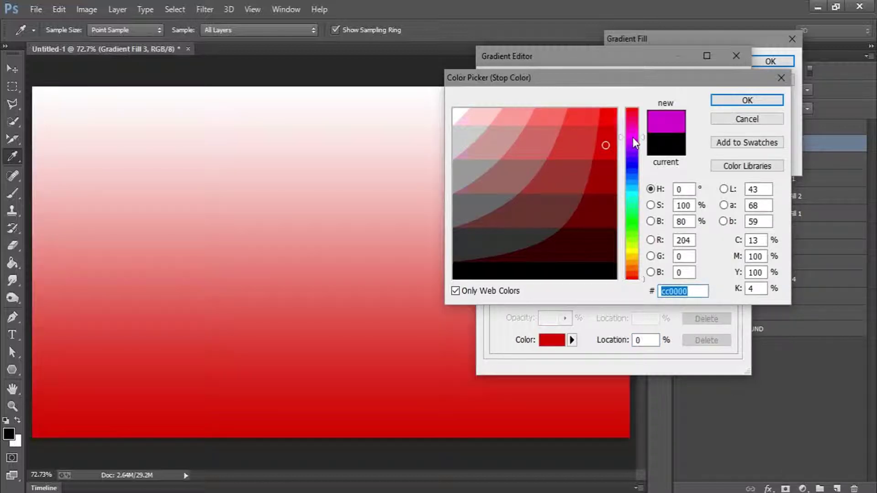
pyautogui.click(606, 191)
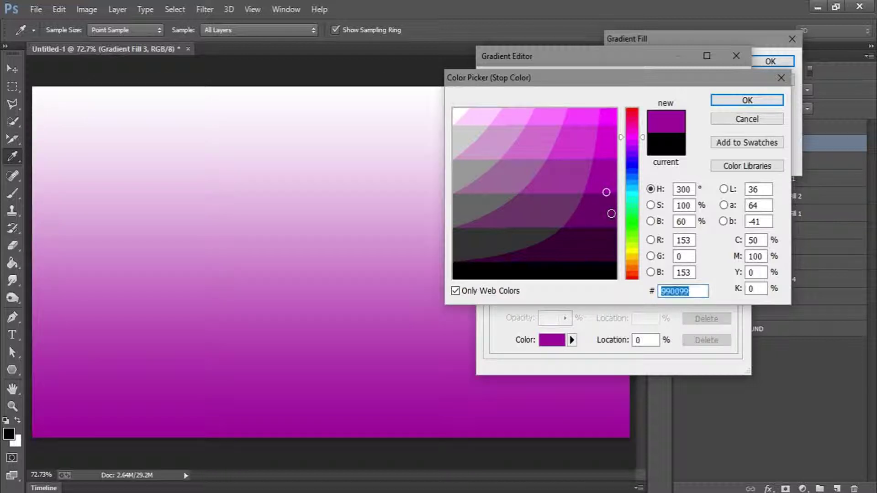
pyautogui.click(611, 213)
pyautogui.click(720, 103)
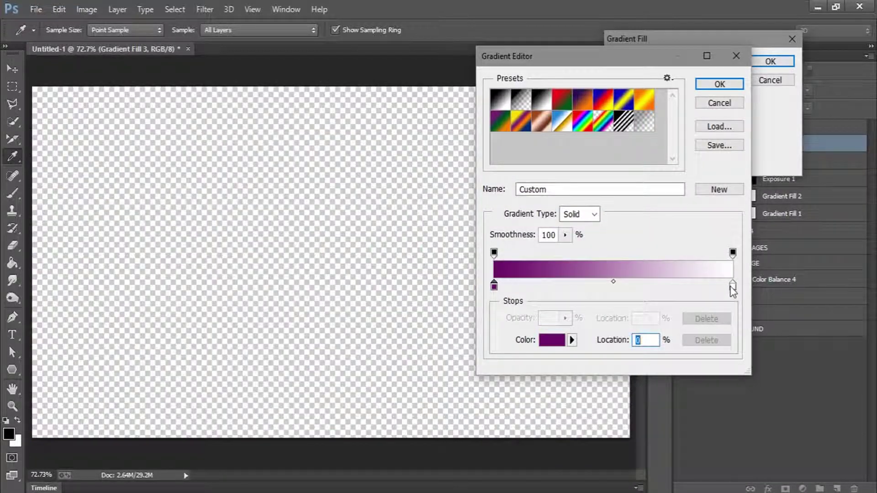
# - Set the gradient's ending color stop at 100% to dark blue (000033) and apply the gradient fill
pyautogui.click(731, 288)
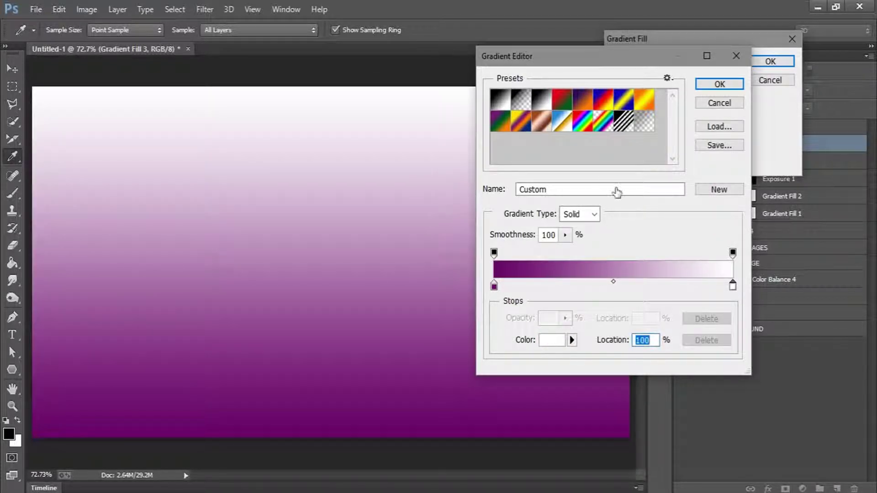
pyautogui.click(611, 188)
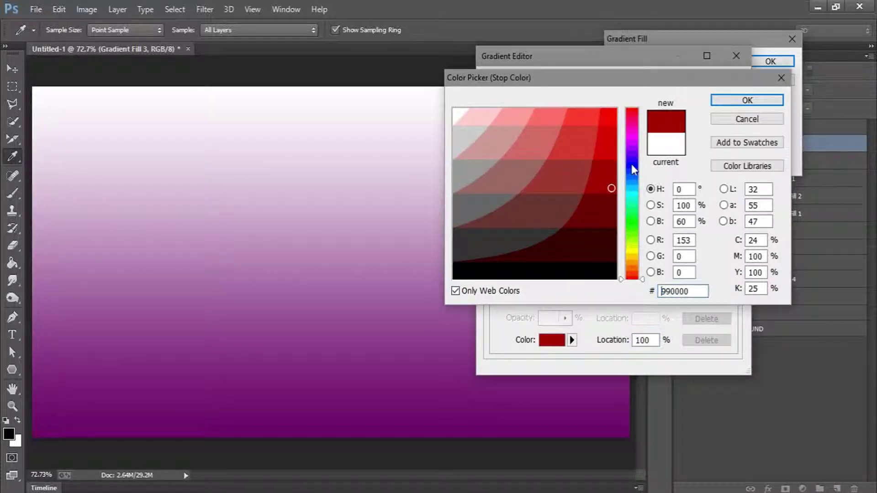
pyautogui.click(631, 164)
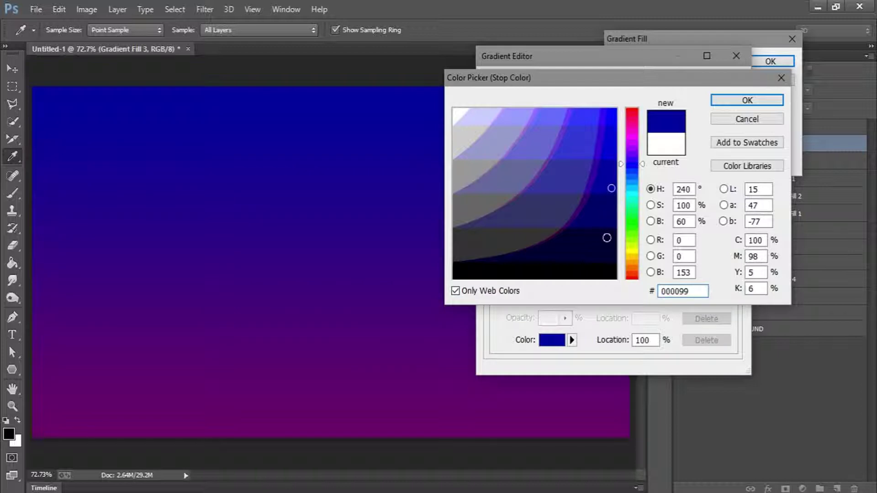
pyautogui.click(610, 240)
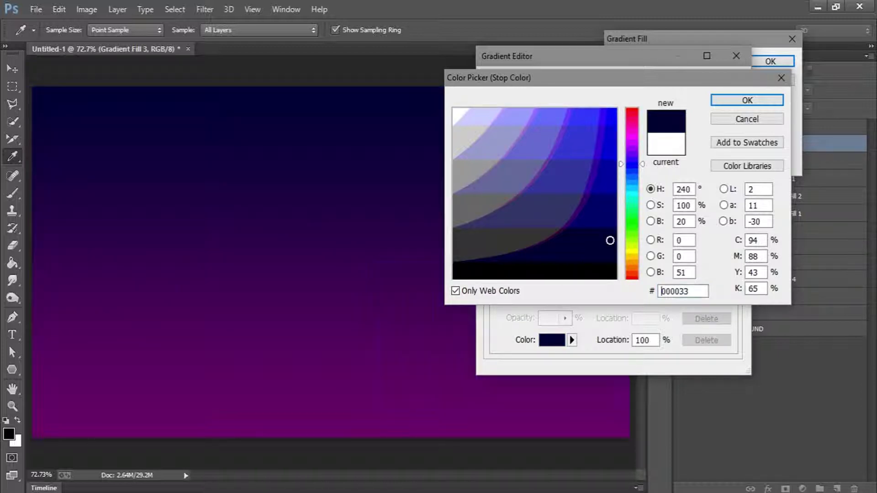
pyautogui.press('Return')
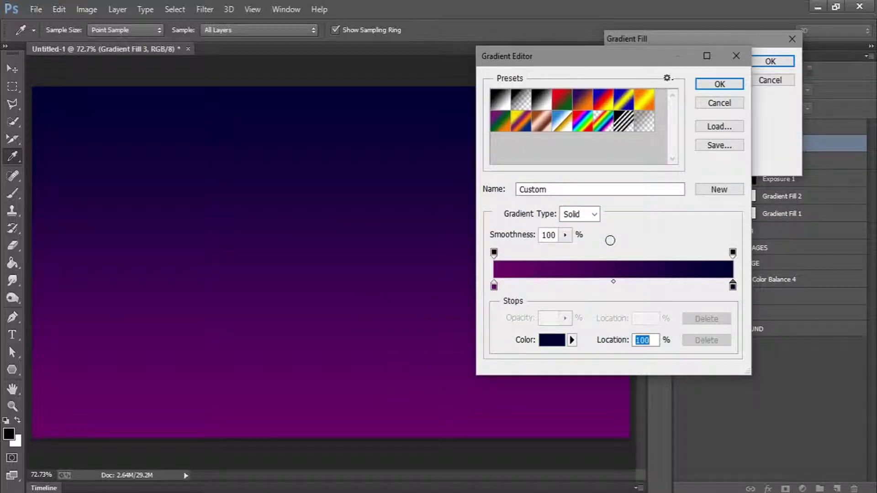
pyautogui.press('Return')
pyautogui.press('Return')
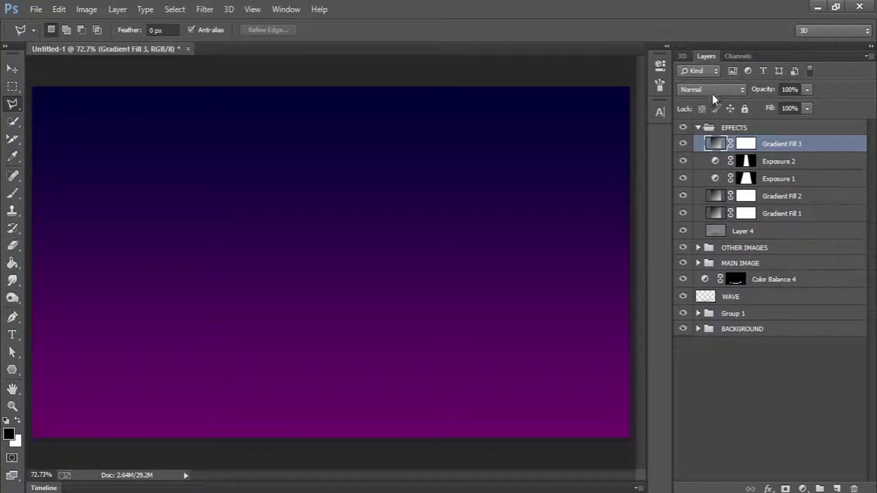
# - Try the Lighten blend mode on the Gradient Fill 3 layer and toggle its visibility to compare the effect
pyautogui.click(708, 90)
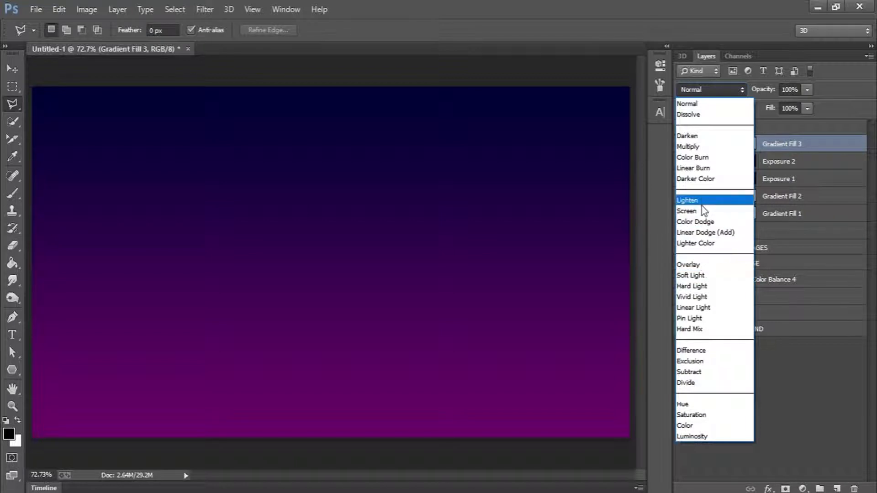
pyautogui.click(690, 201)
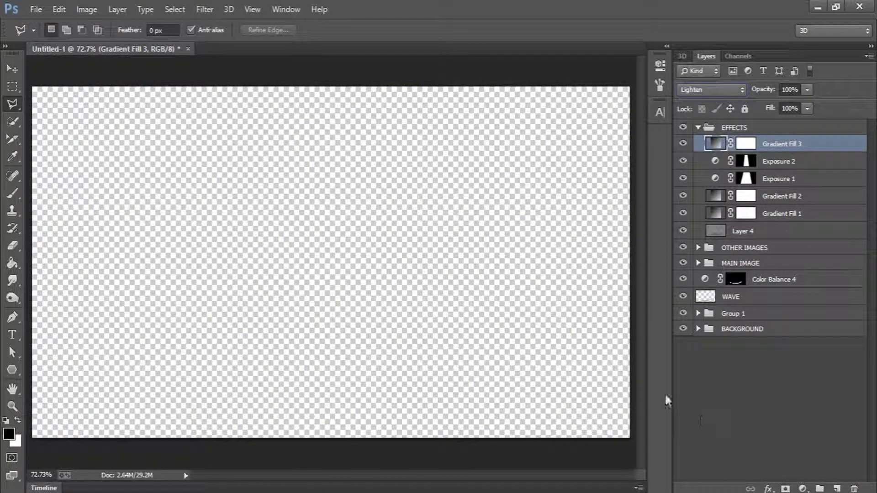
pyautogui.click(12, 406)
pyautogui.click(352, 34)
pyautogui.click(683, 143)
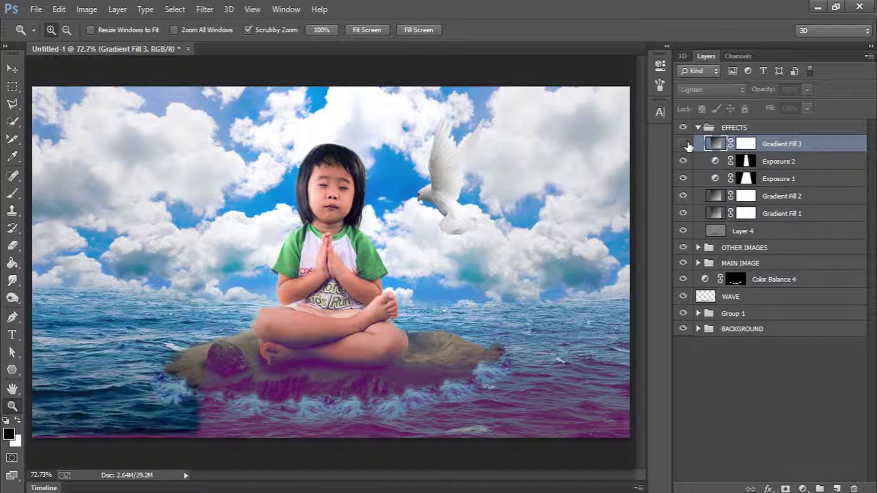
pyautogui.click(684, 144)
# - Compare the Screen and Soft Light blend modes on Gradient Fill 3, keep Screen, and hide the Gradient Fill 1 layer
pyautogui.click(705, 90)
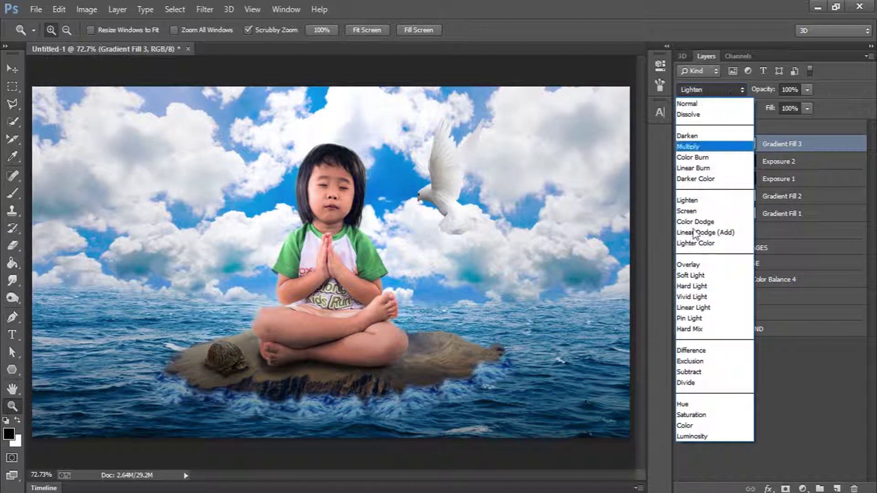
pyautogui.click(692, 210)
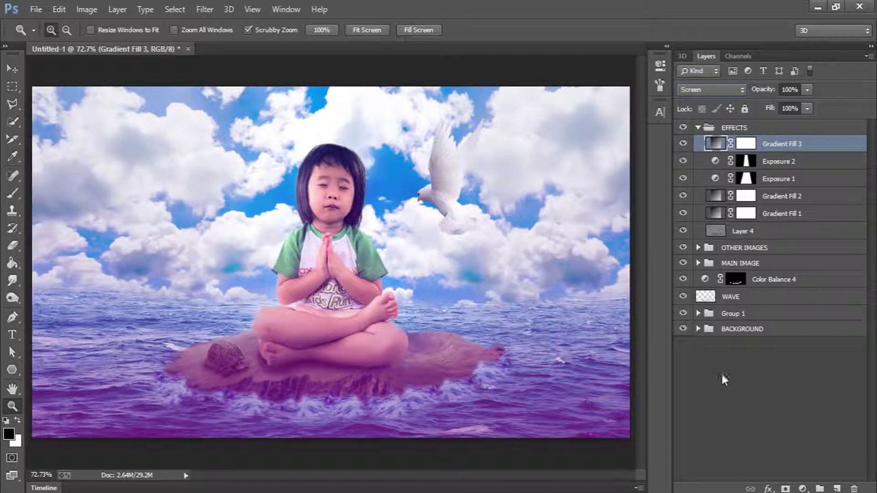
pyautogui.click(696, 90)
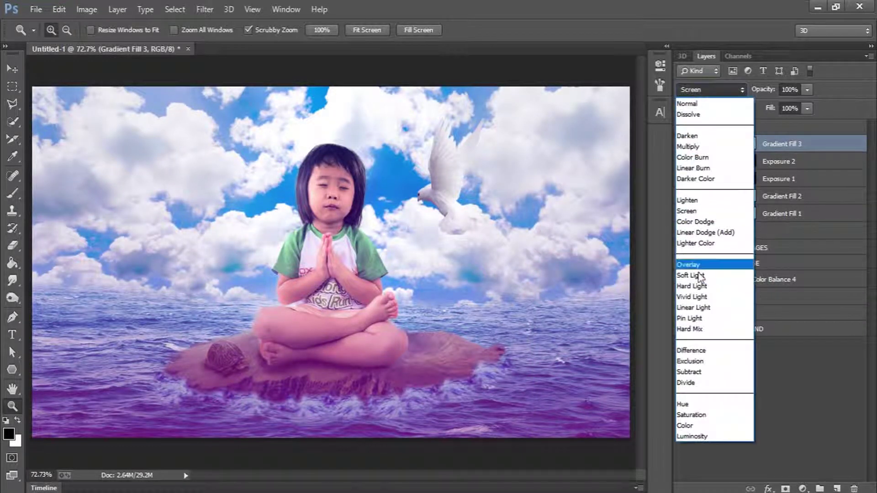
pyautogui.click(691, 275)
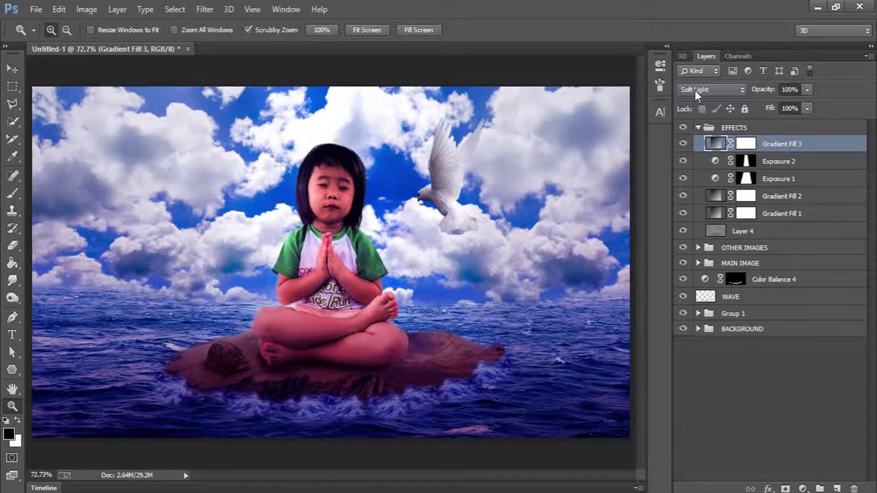
pyautogui.click(694, 91)
pyautogui.click(689, 209)
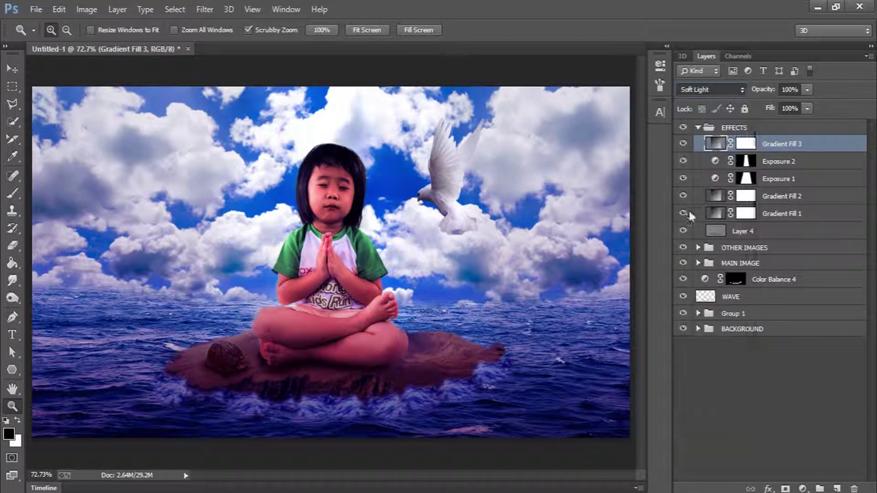
pyautogui.click(682, 213)
# - Reopen the Gradient Fill 3 settings and reverse the gradient's colors
pyautogui.doubleClick(715, 144)
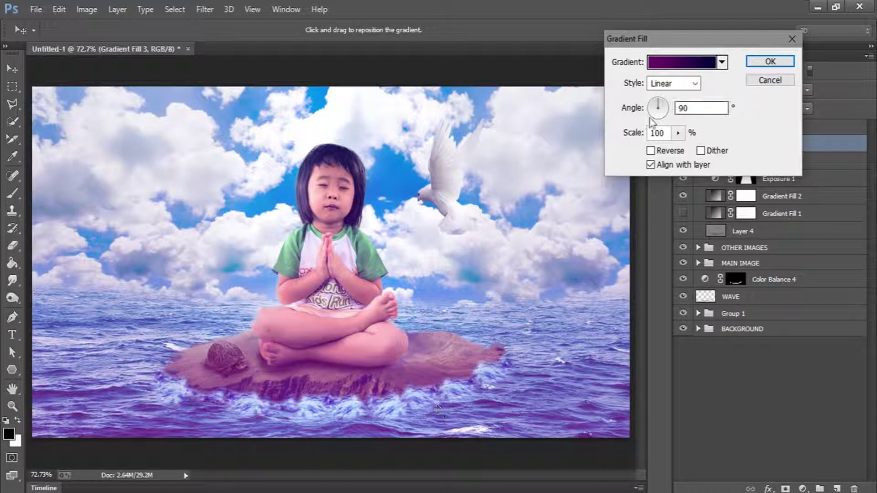
pyautogui.click(673, 68)
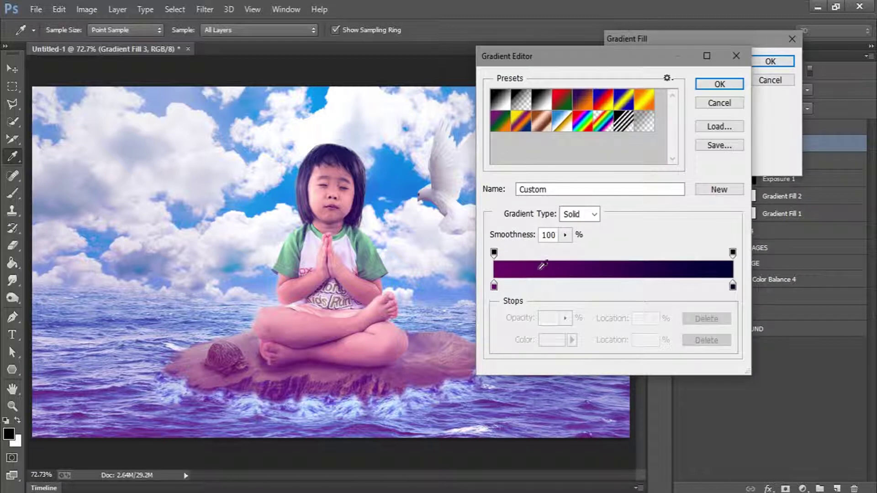
pyautogui.click(719, 103)
pyautogui.click(651, 151)
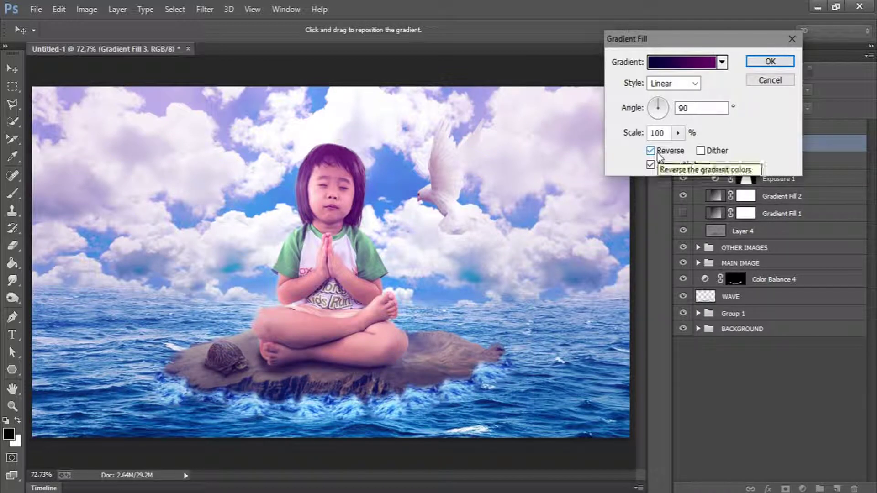
# - Change the starting color stop of the Gradient Fill 3 gradient to black (000000)
pyautogui.click(673, 67)
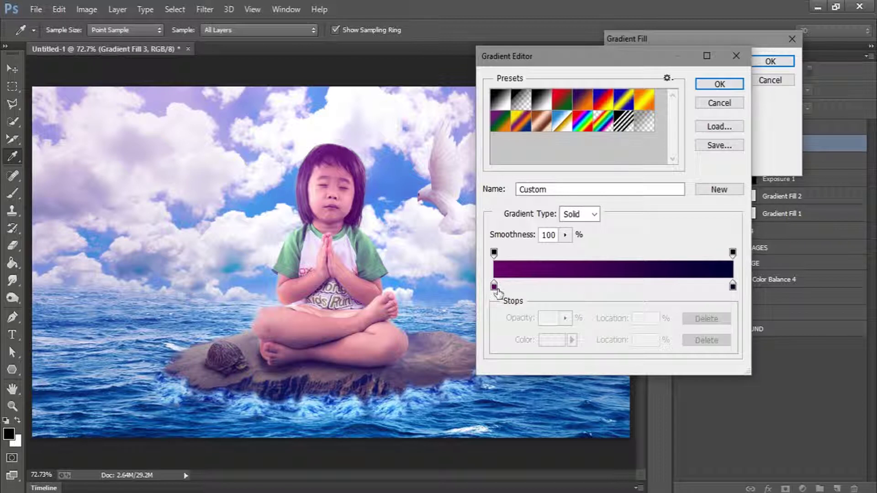
pyautogui.click(494, 286)
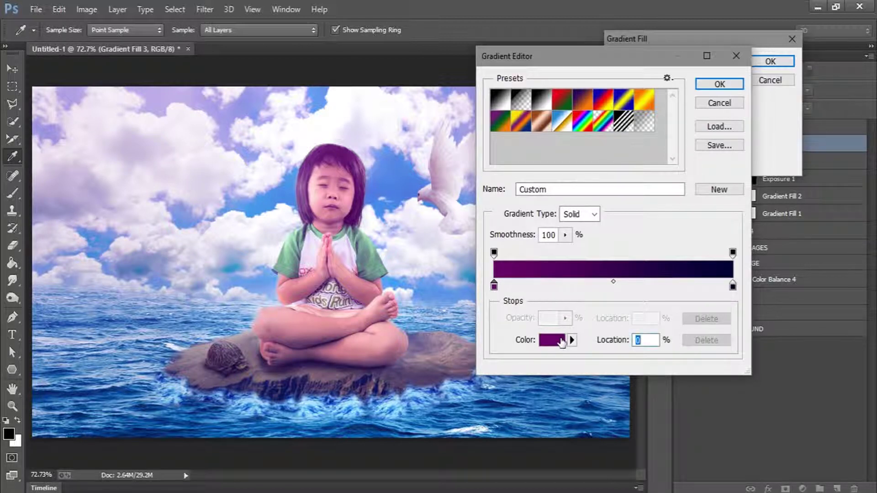
pyautogui.click(562, 344)
pyautogui.click(608, 266)
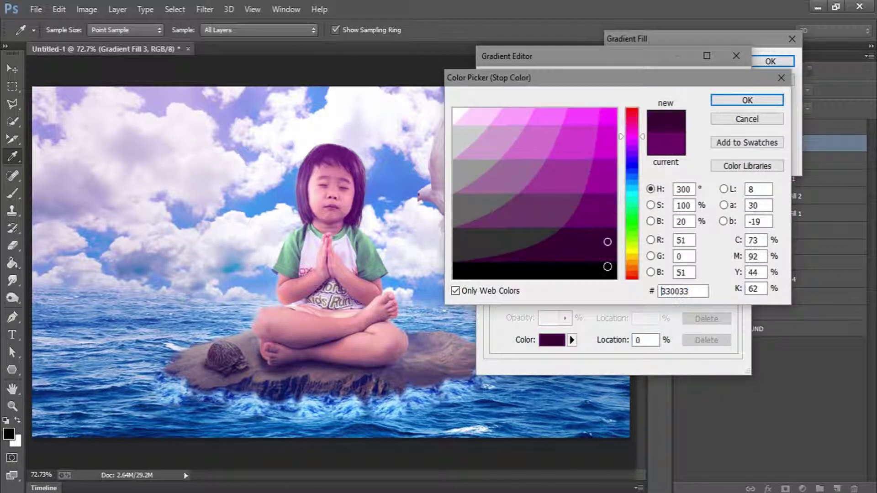
pyautogui.doubleClick(661, 291)
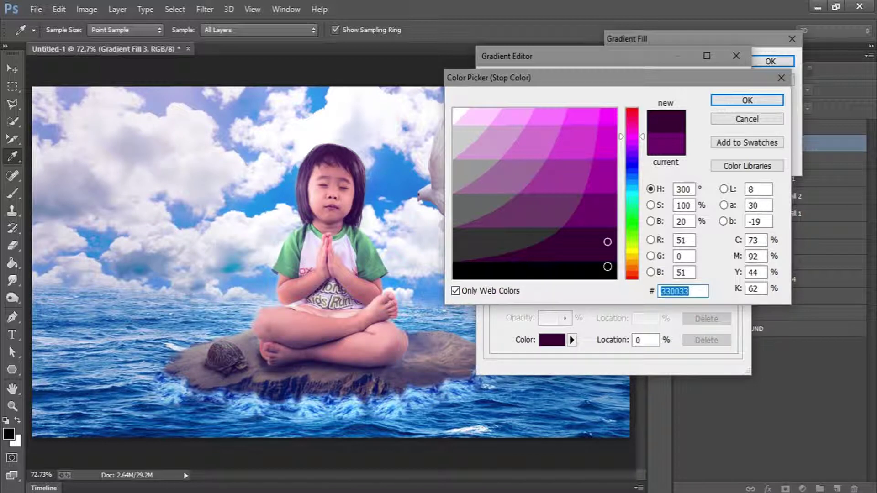
pyautogui.write('000000')
pyautogui.click(735, 101)
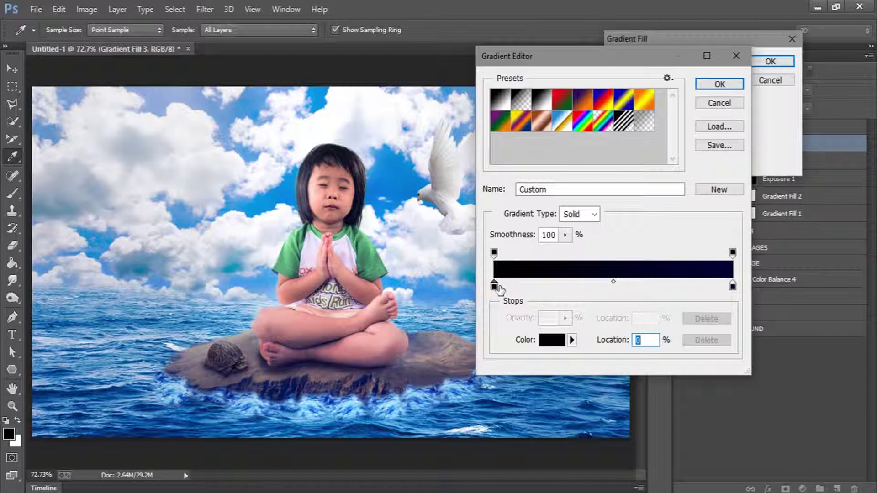
# - Set the gradient's starting color stop to a very dark purple (330033) and apply the gradient fill
pyautogui.click(552, 339)
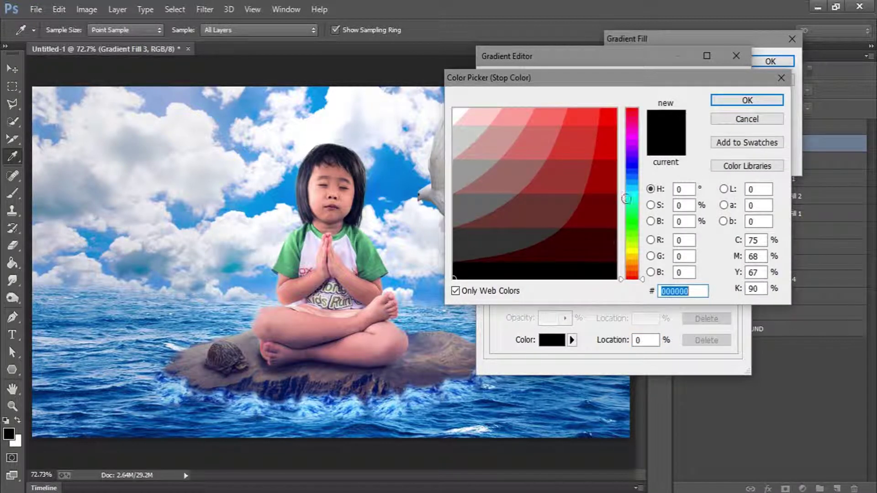
pyautogui.click(609, 242)
pyautogui.click(636, 142)
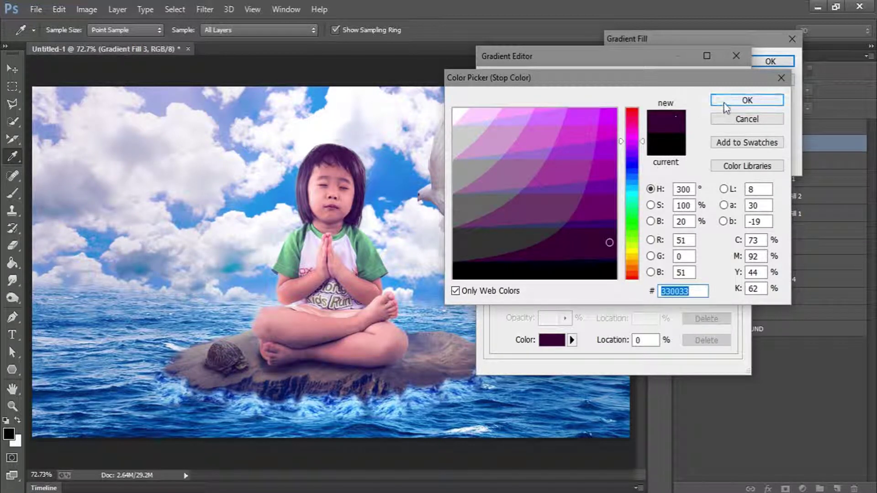
pyautogui.click(748, 100)
pyautogui.click(719, 84)
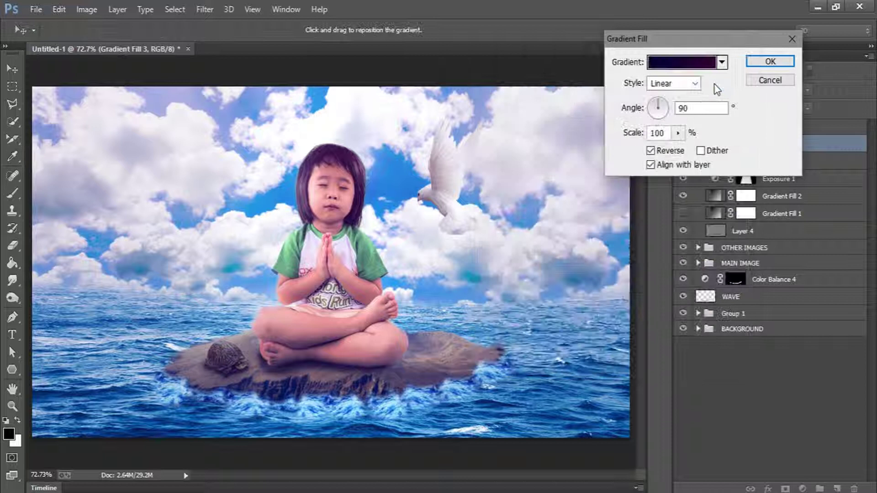
pyautogui.press('Return')
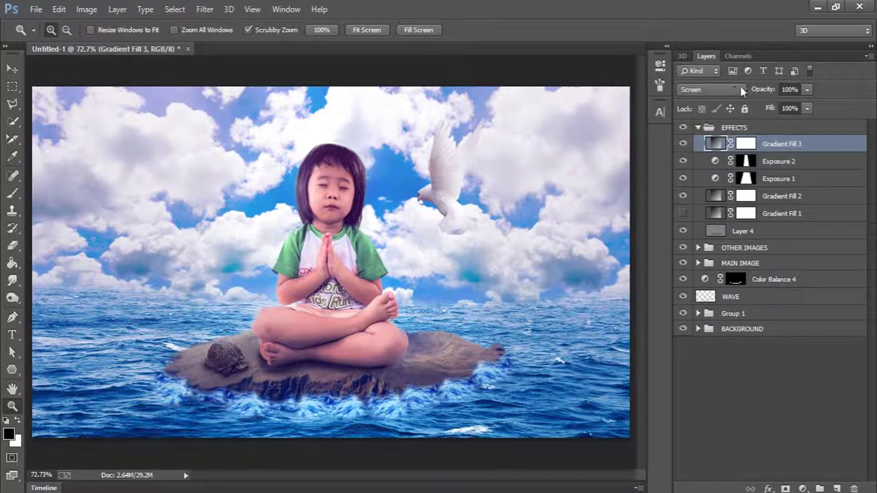
# - Set the Gradient Fill 3 layer's opacity to 50%, collapse the EFFECTS group and leave no layer selected
pyautogui.click(790, 89)
pyautogui.write('50')
pyautogui.press('Return')
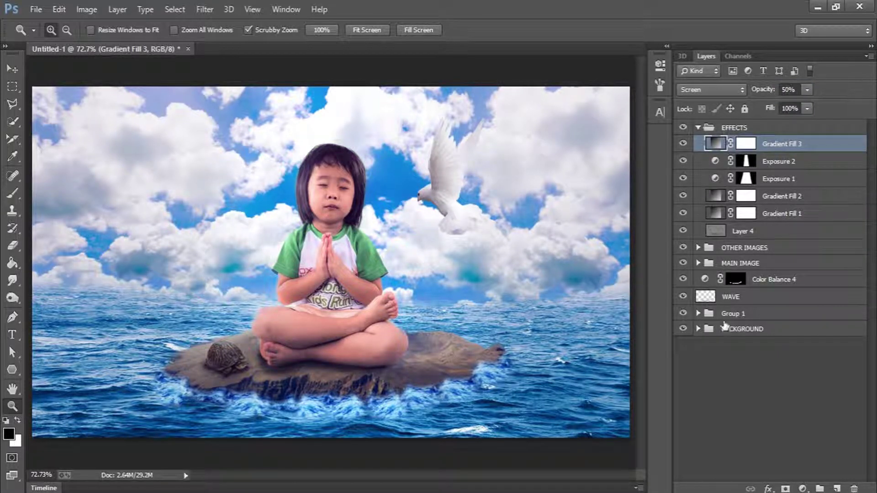
pyautogui.click(698, 129)
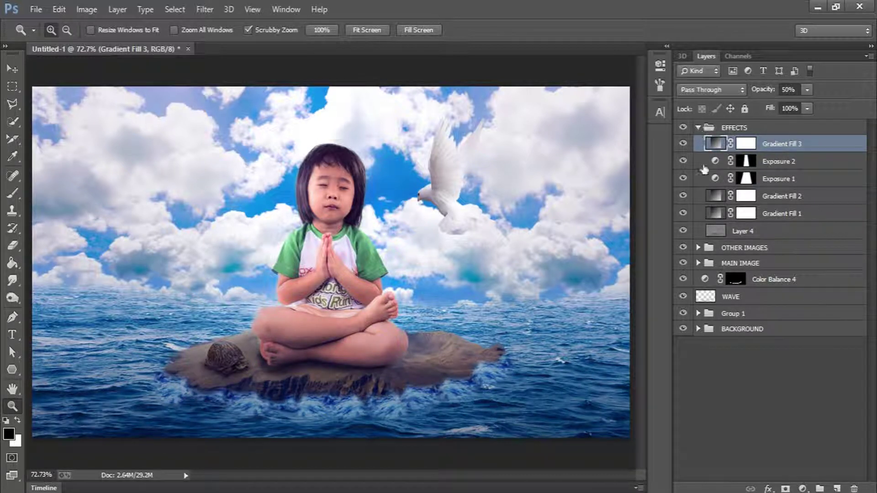
pyautogui.click(744, 371)
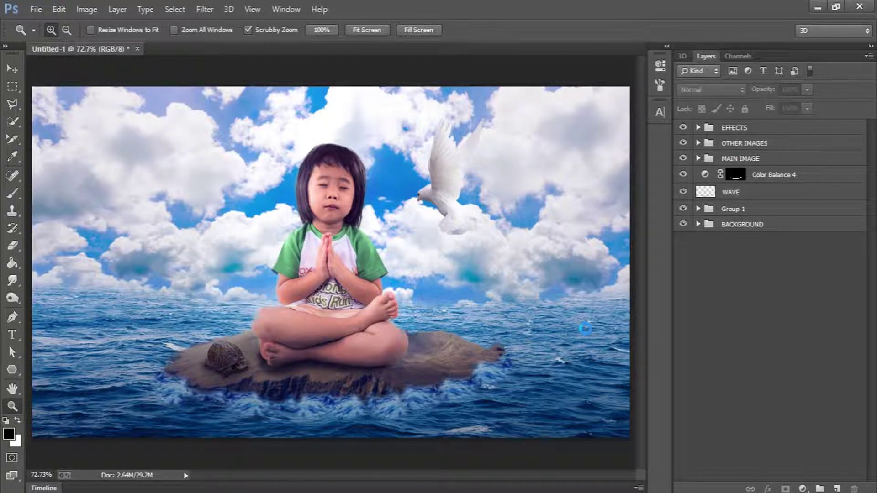
# - Save the composite as a JPEG named Untitled-1 in New folder with image quality 12
pyautogui.hotkey('ctrl', 'shift', 's')
pyautogui.click(232, 272)
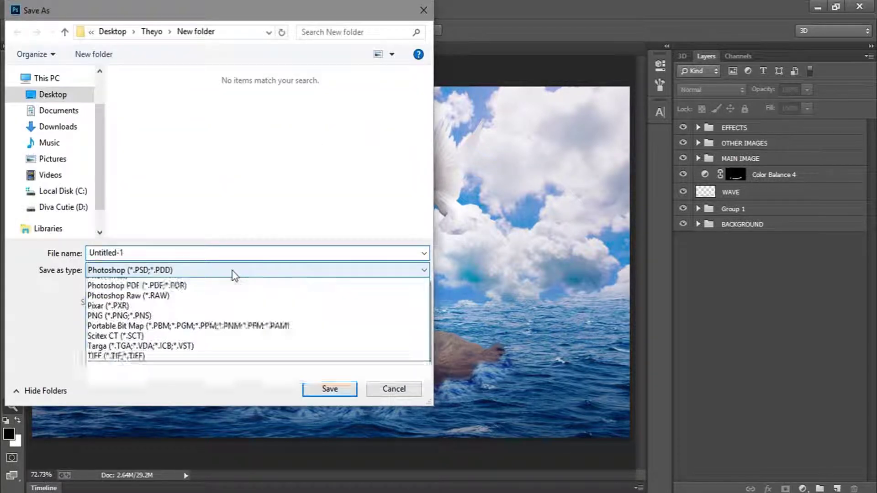
pyautogui.click(201, 319)
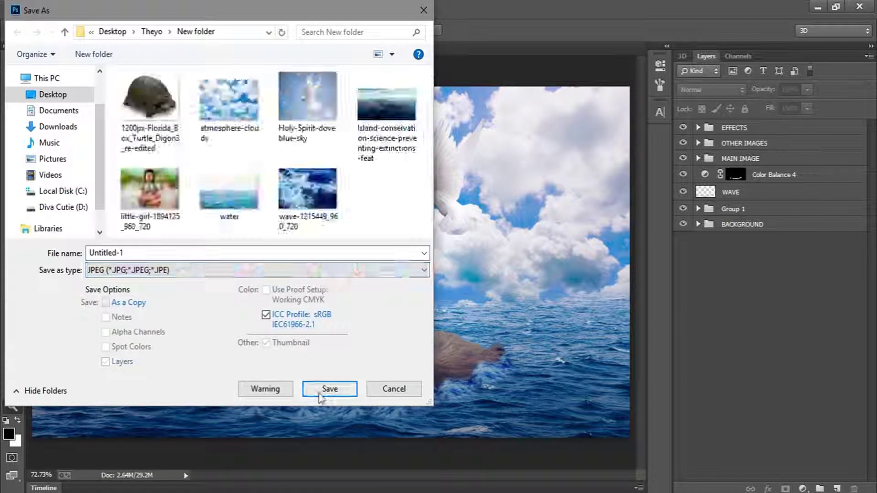
pyautogui.click(330, 389)
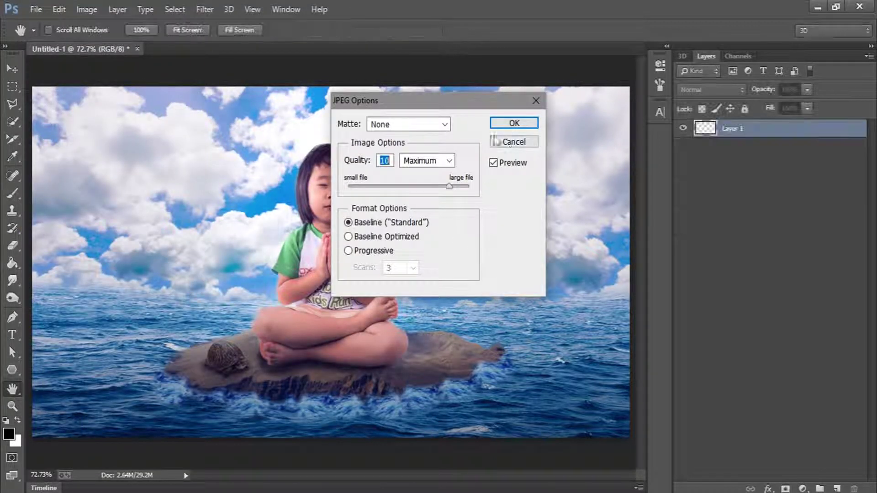
pyautogui.write('2')
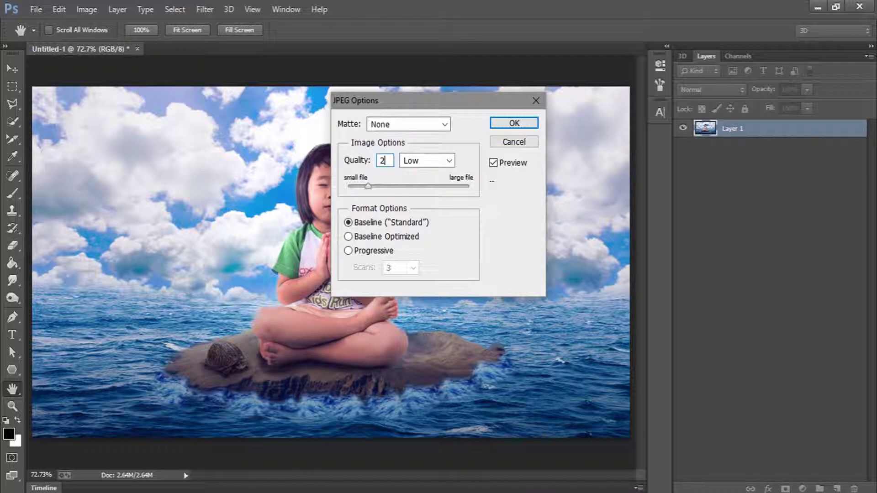
pyautogui.write('12')
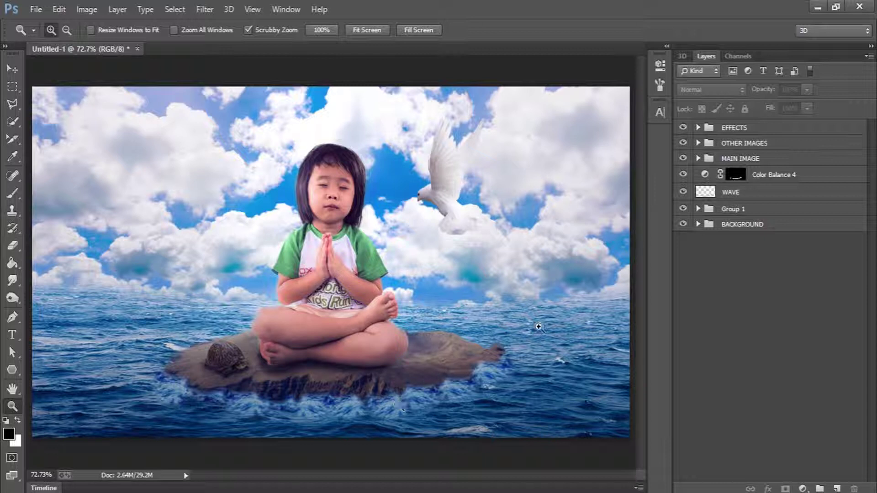
# - Add a new layer above Layer 4 in the EFFECTS group and ready the Brush tool with white as the foreground color
pyautogui.click(697, 128)
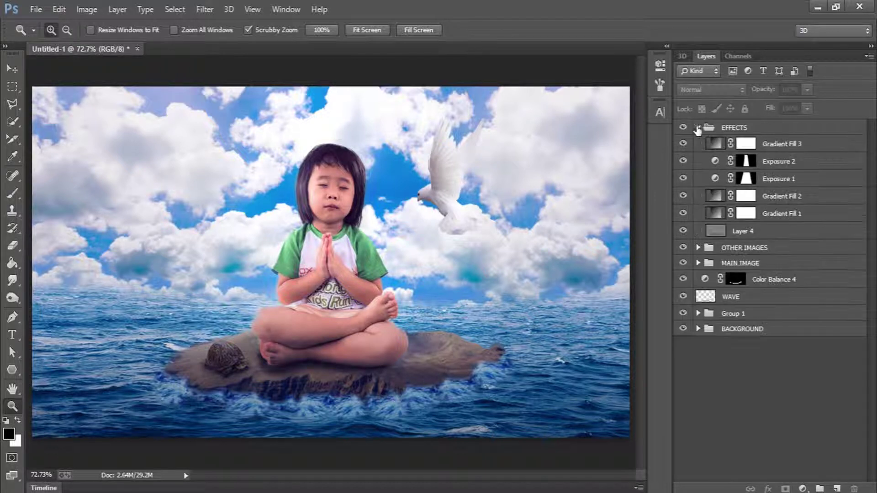
pyautogui.click(784, 234)
pyautogui.click(836, 489)
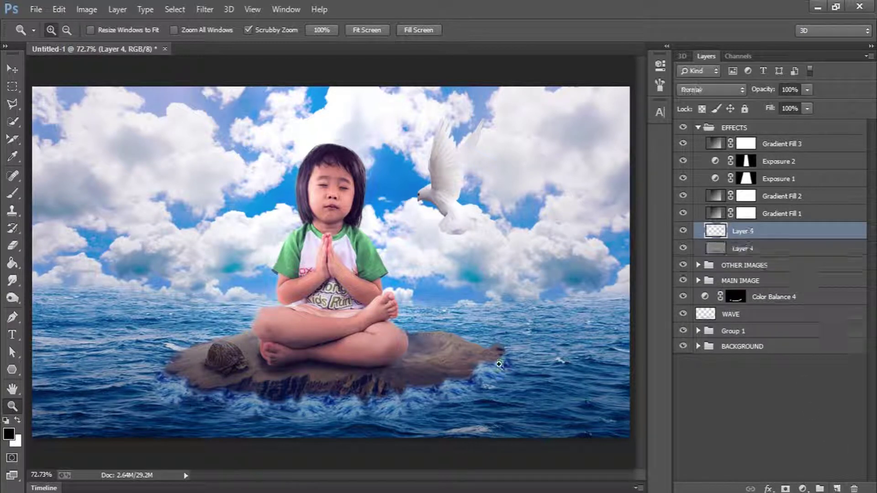
pyautogui.press('x')
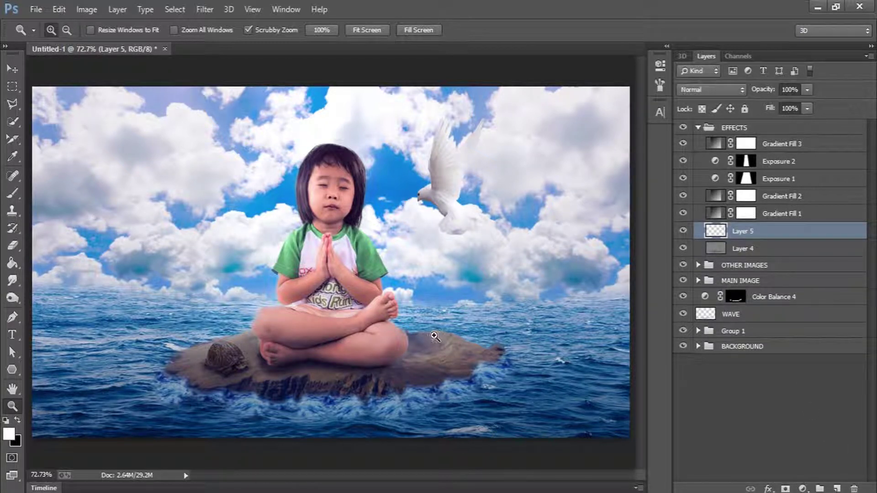
pyautogui.press('b')
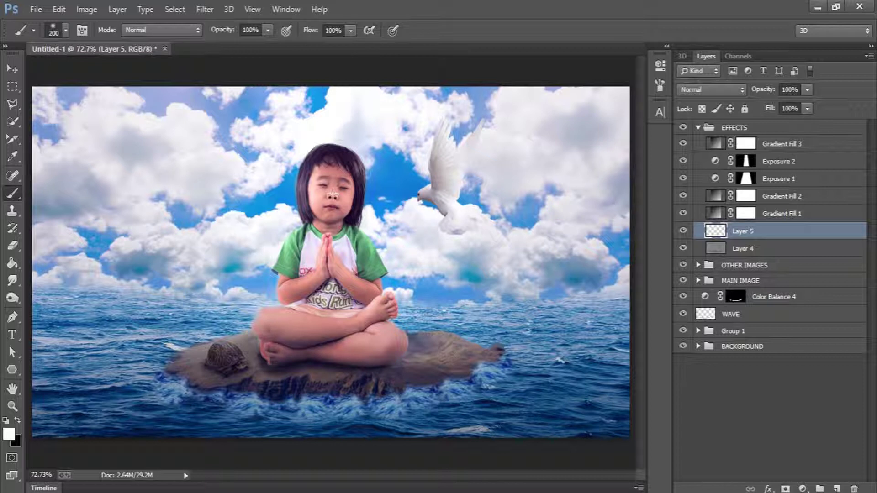
# - Try a white brush dab over the child's face, undo it and collapse the EFFECTS group
pyautogui.click(333, 195)
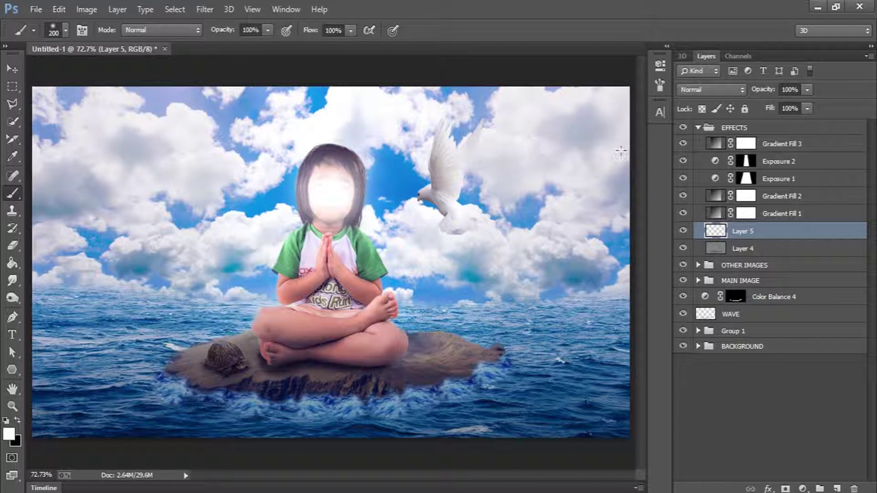
pyautogui.hotkey('ctrl', 'z')
pyautogui.click(699, 129)
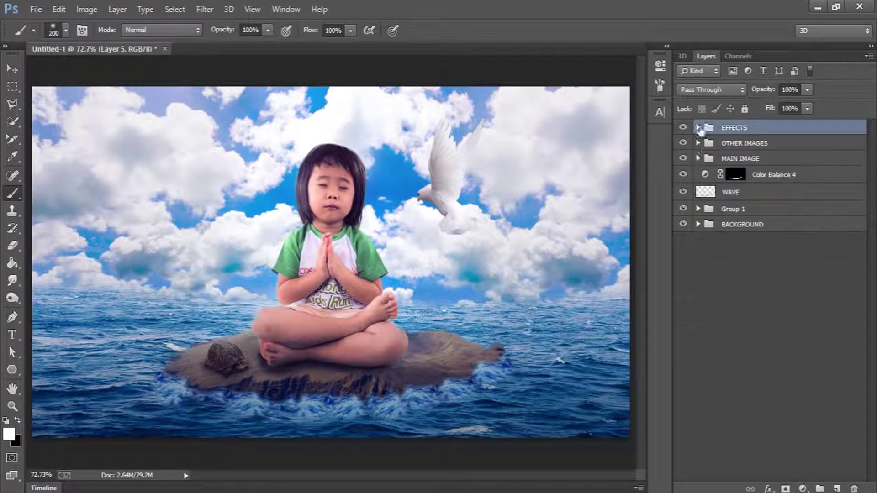
# - Add a new layer directly above Group 1 and paint a soft white glow behind the child's head with a 900 px brush
pyautogui.click(772, 209)
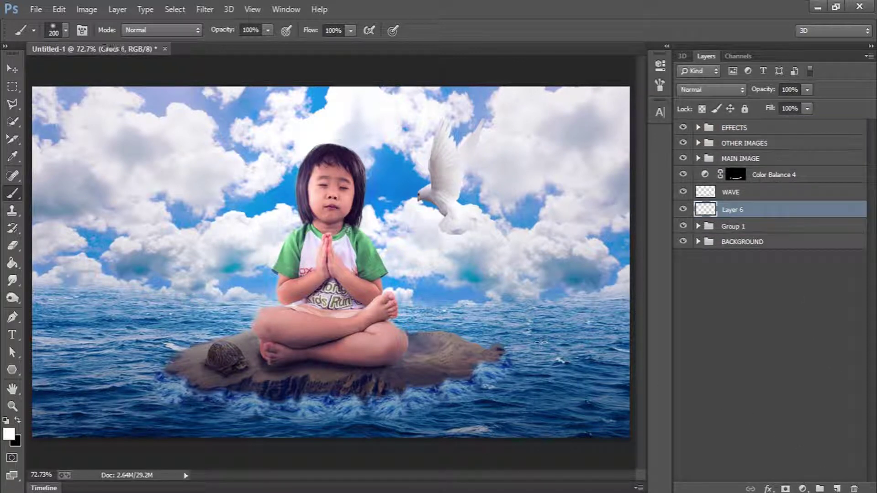
pyautogui.press(']')
pyautogui.press(']')
pyautogui.press(']')
pyautogui.press(']')
pyautogui.press(']')
pyautogui.press(']')
pyautogui.press(']')
pyautogui.click(328, 173)
pyautogui.hotkey('ctrl', 't')
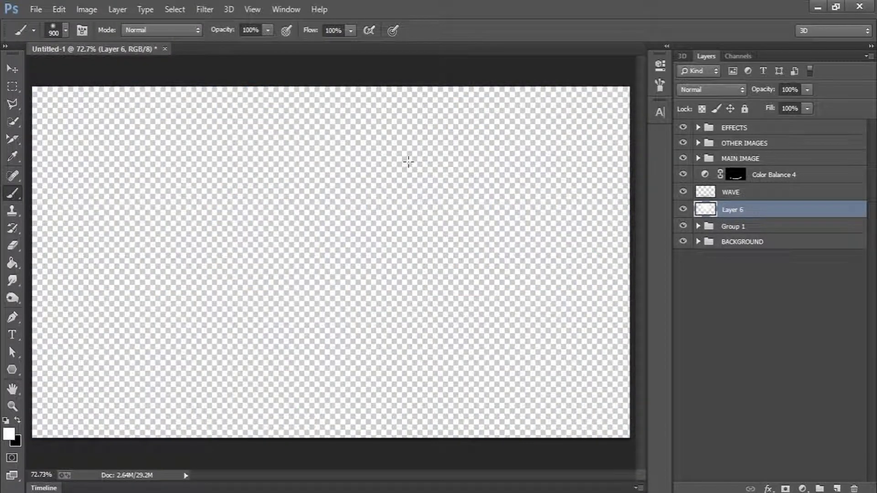
pyautogui.press('z')
pyautogui.click(376, 31)
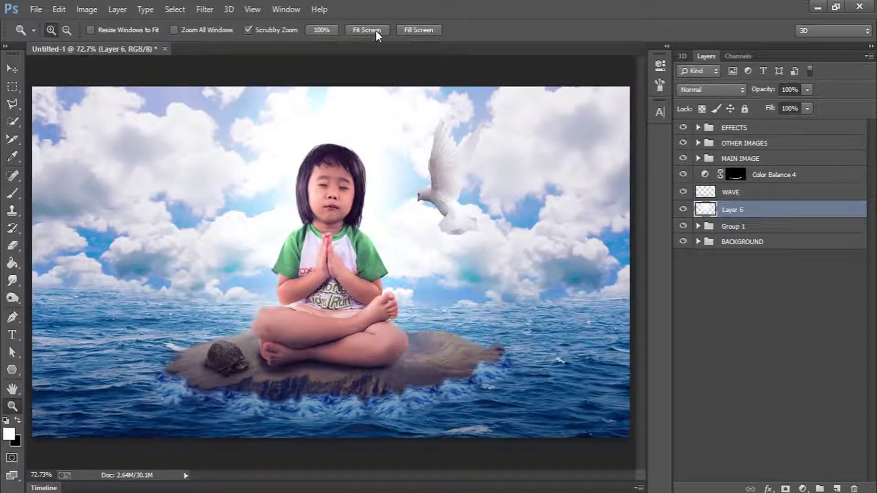